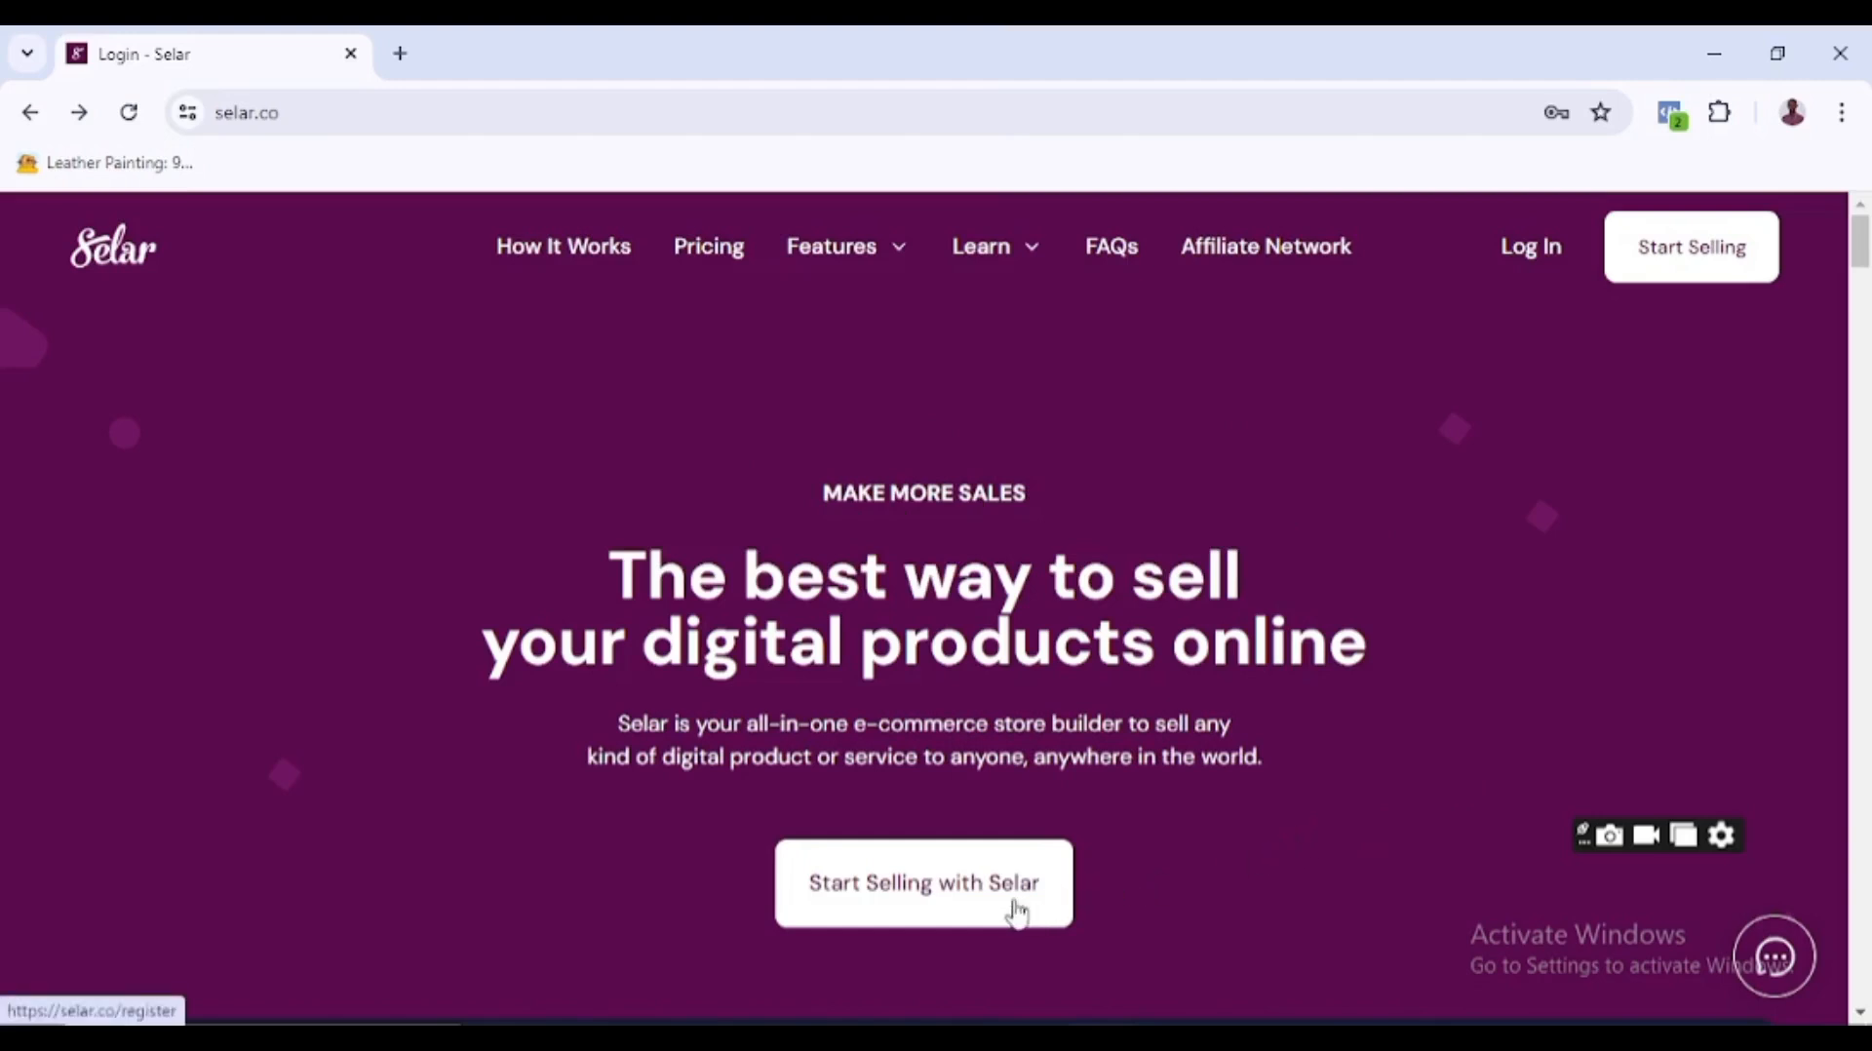
- Go to the Selar login page and log in with the prefilled account credentials
click(970, 910)
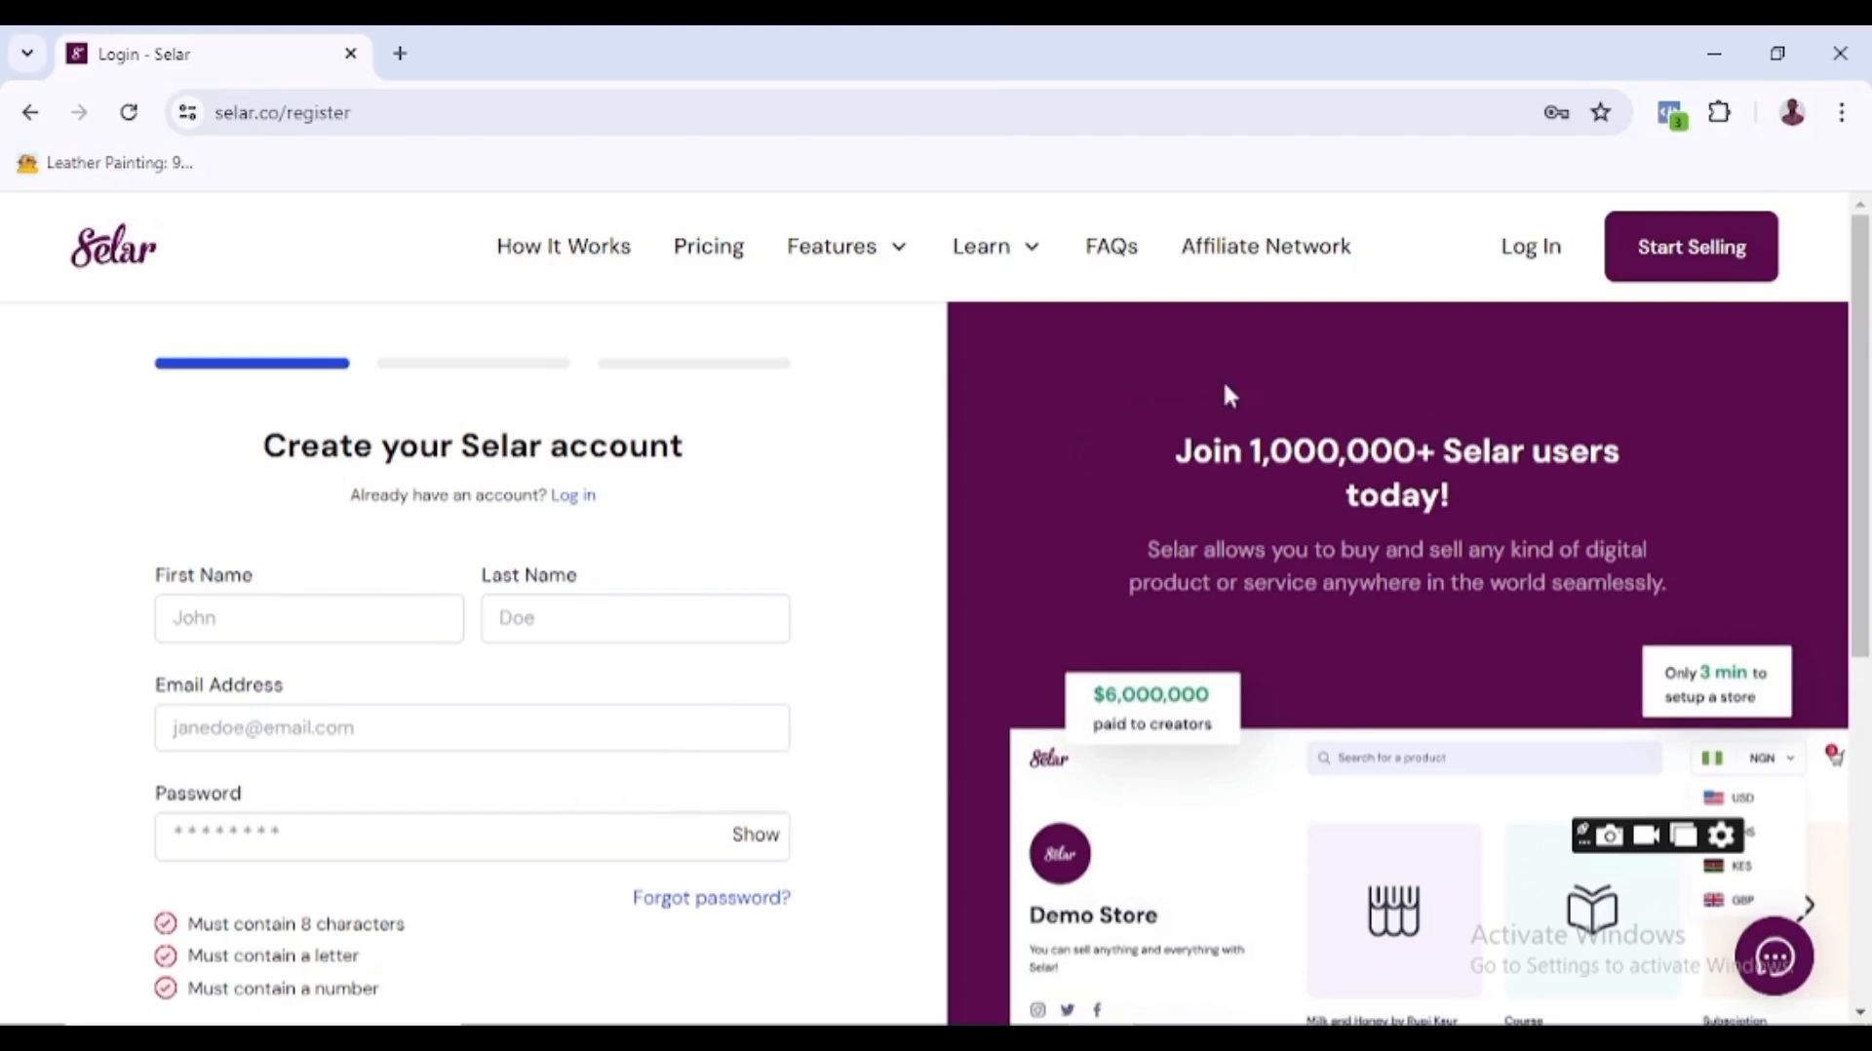
click(1533, 256)
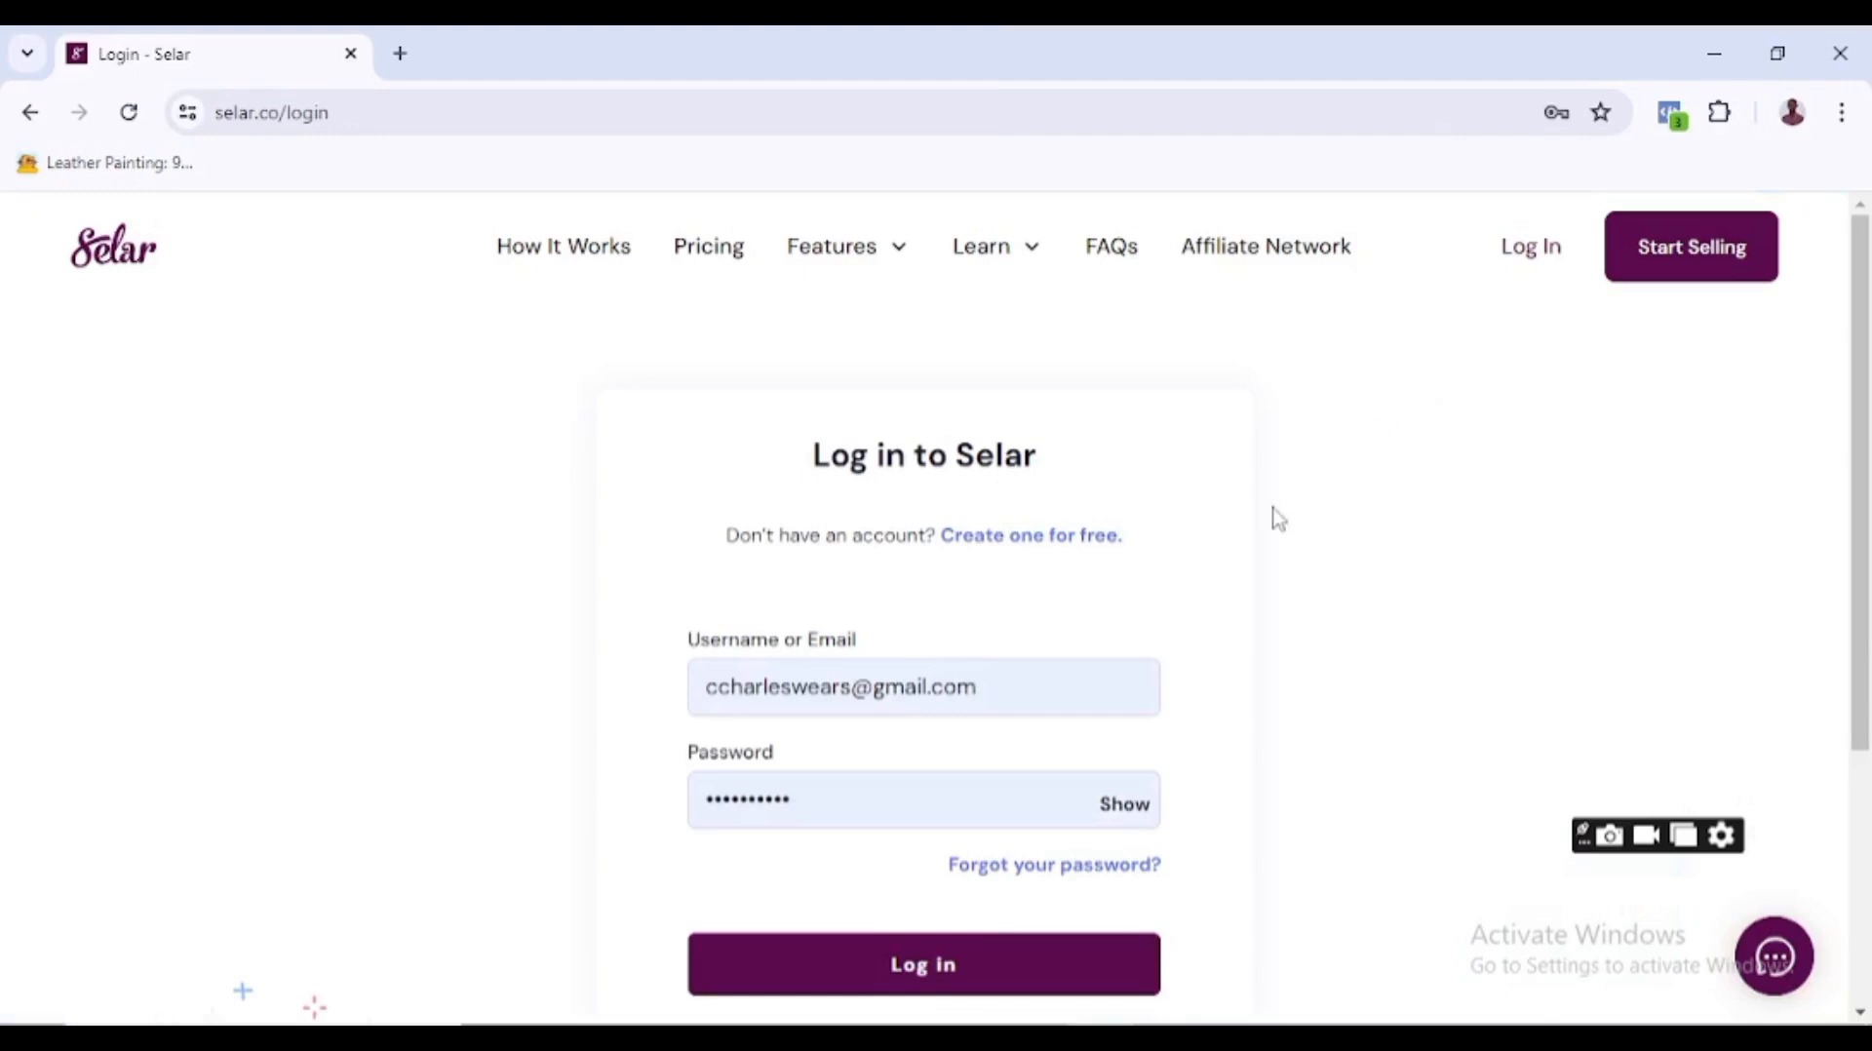
click(994, 975)
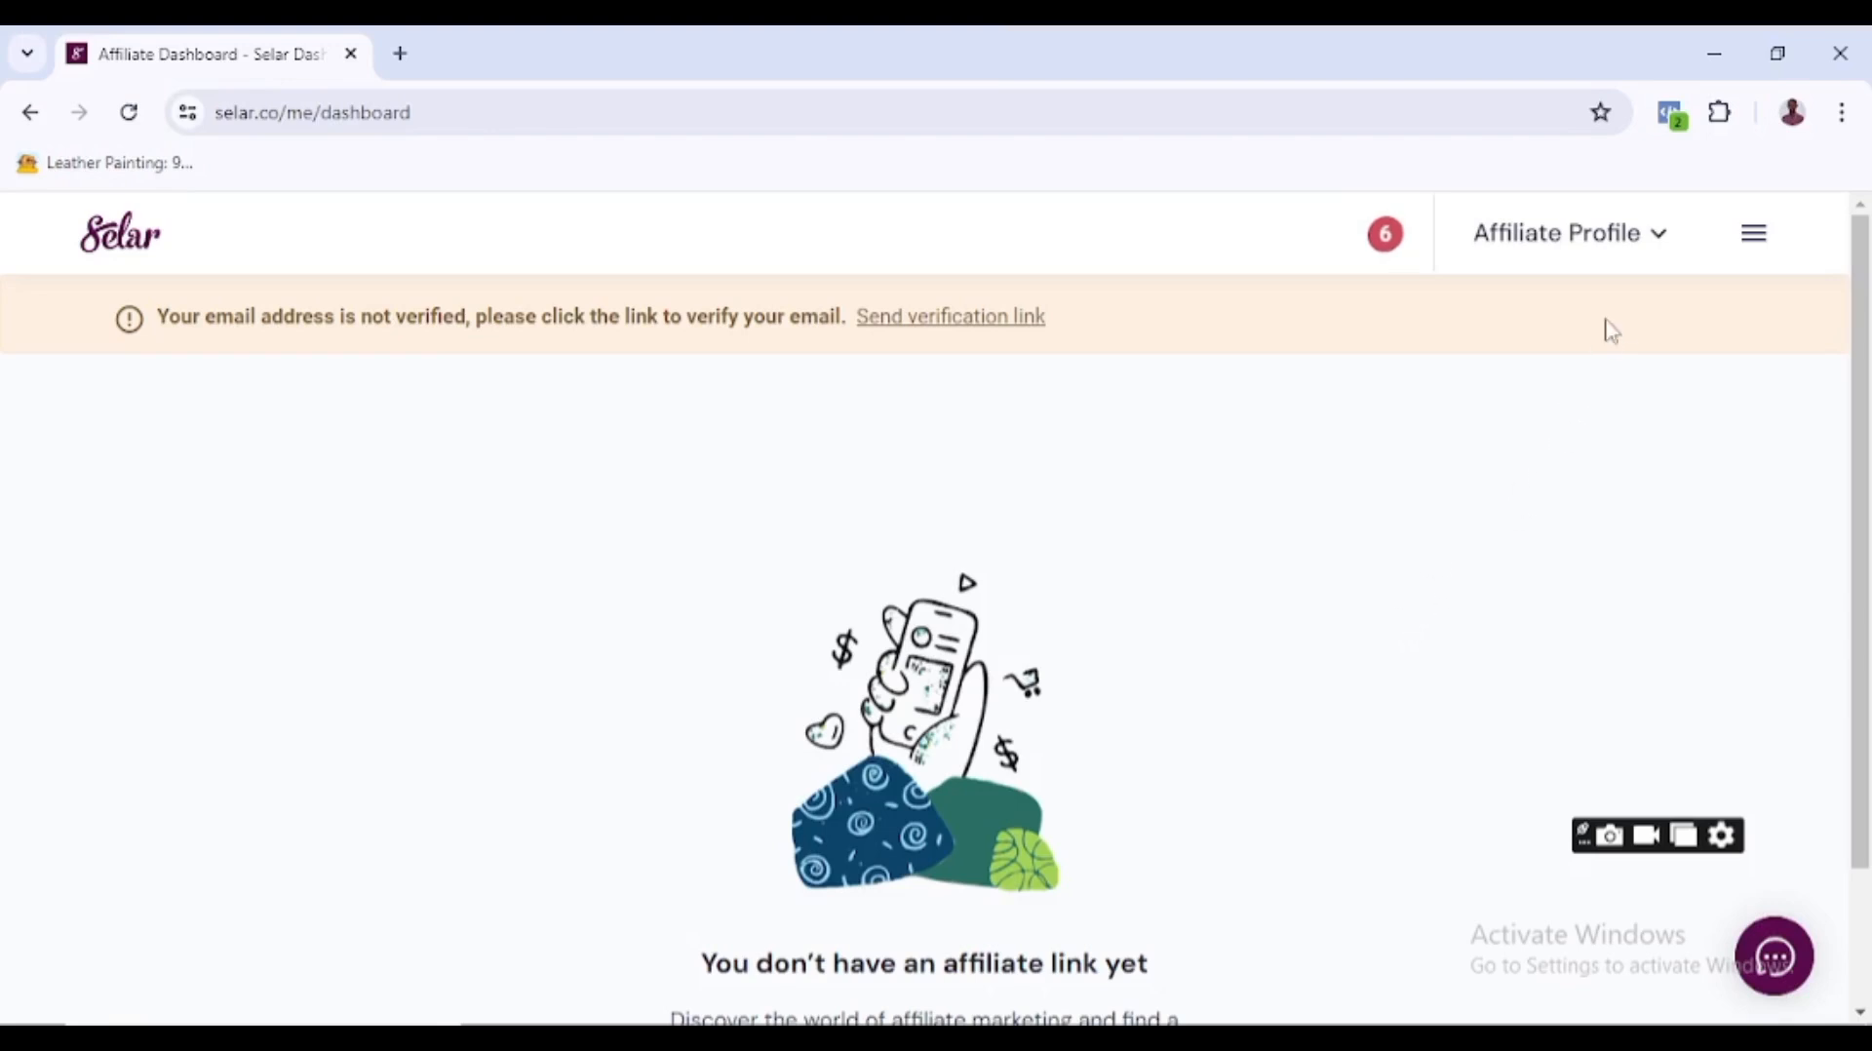
- Switch the account from the affiliate profile to the creator profile
click(1658, 252)
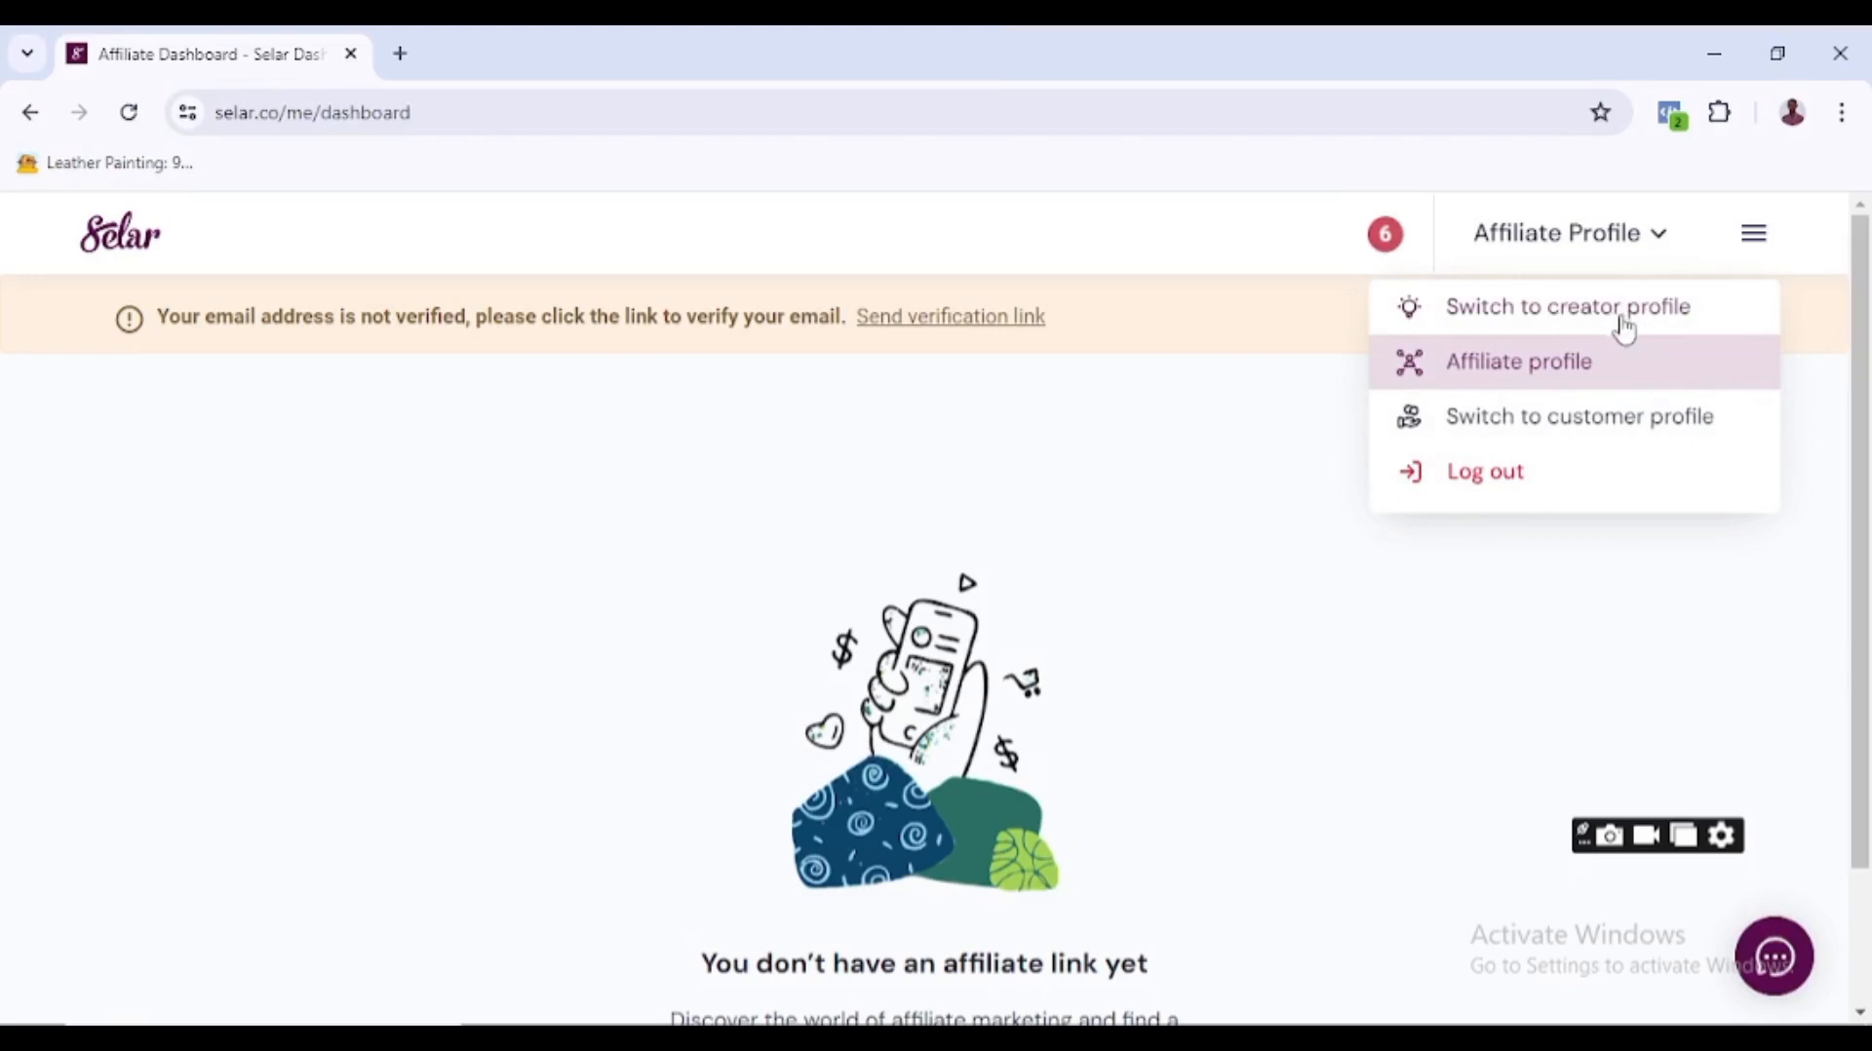
click(1585, 420)
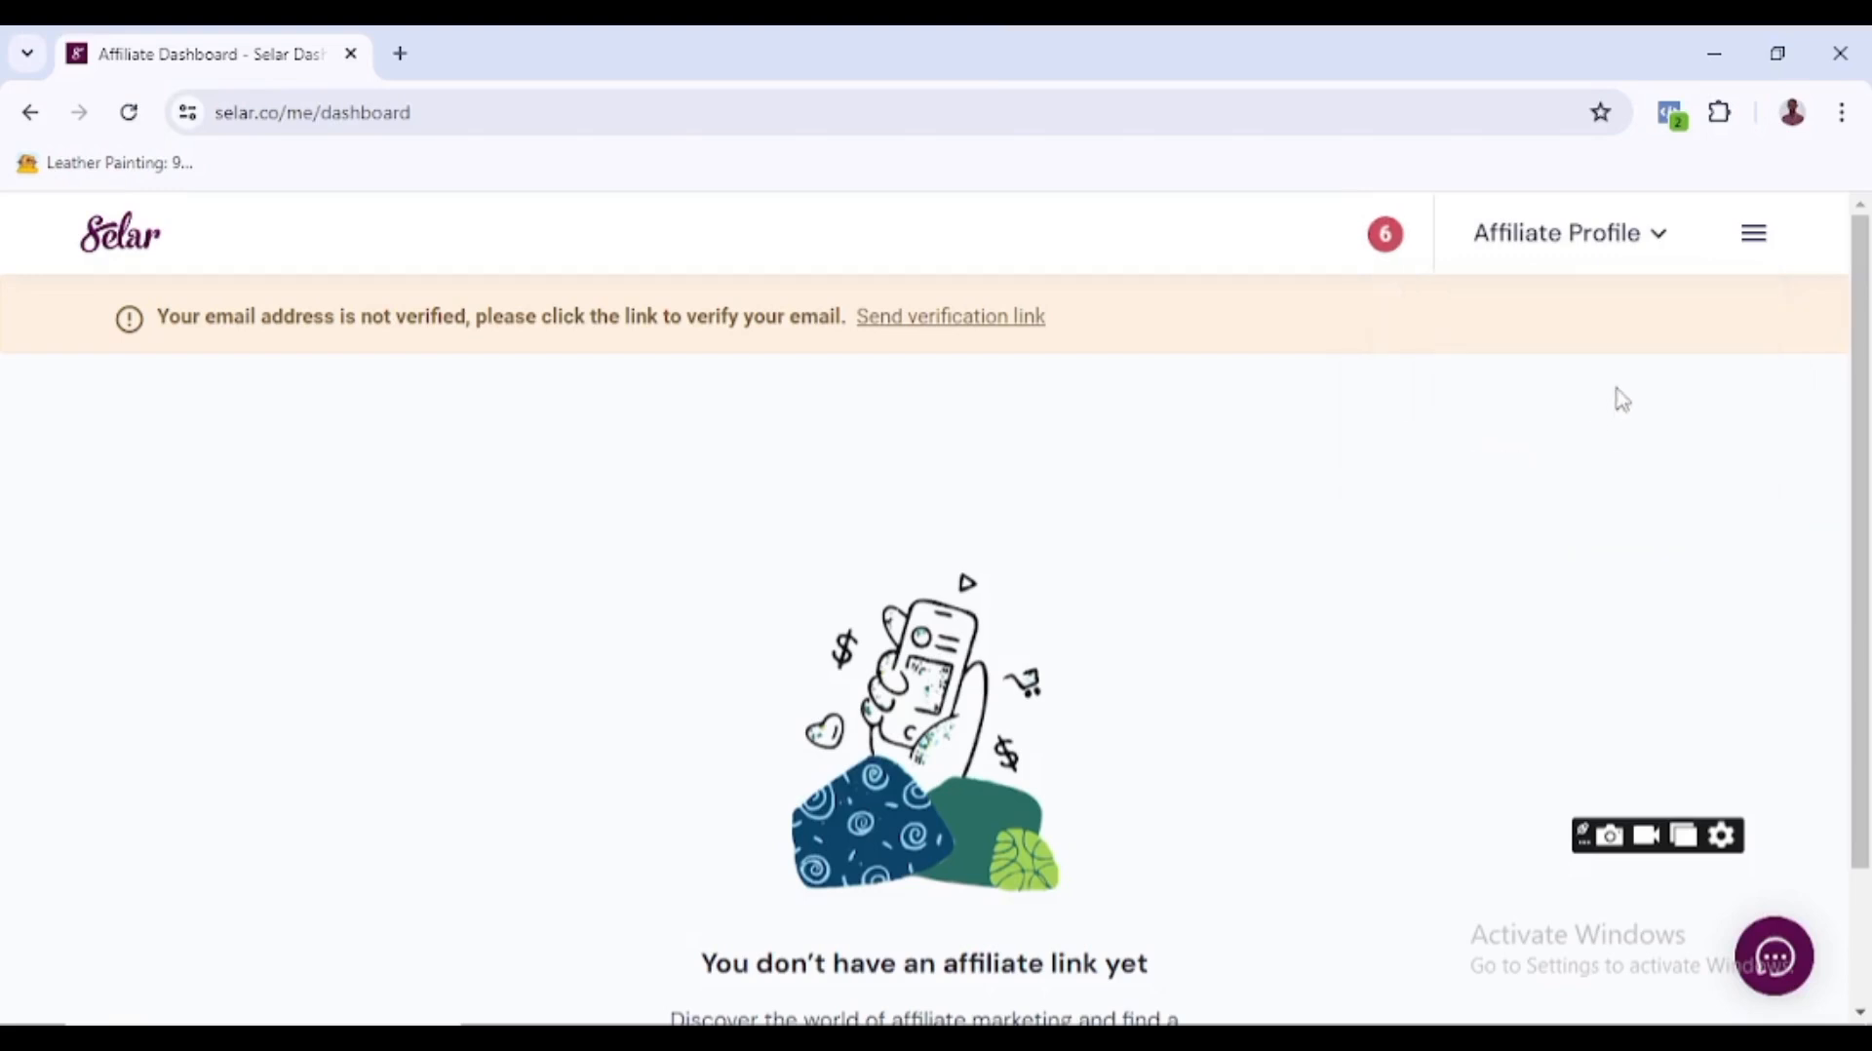
click(1668, 259)
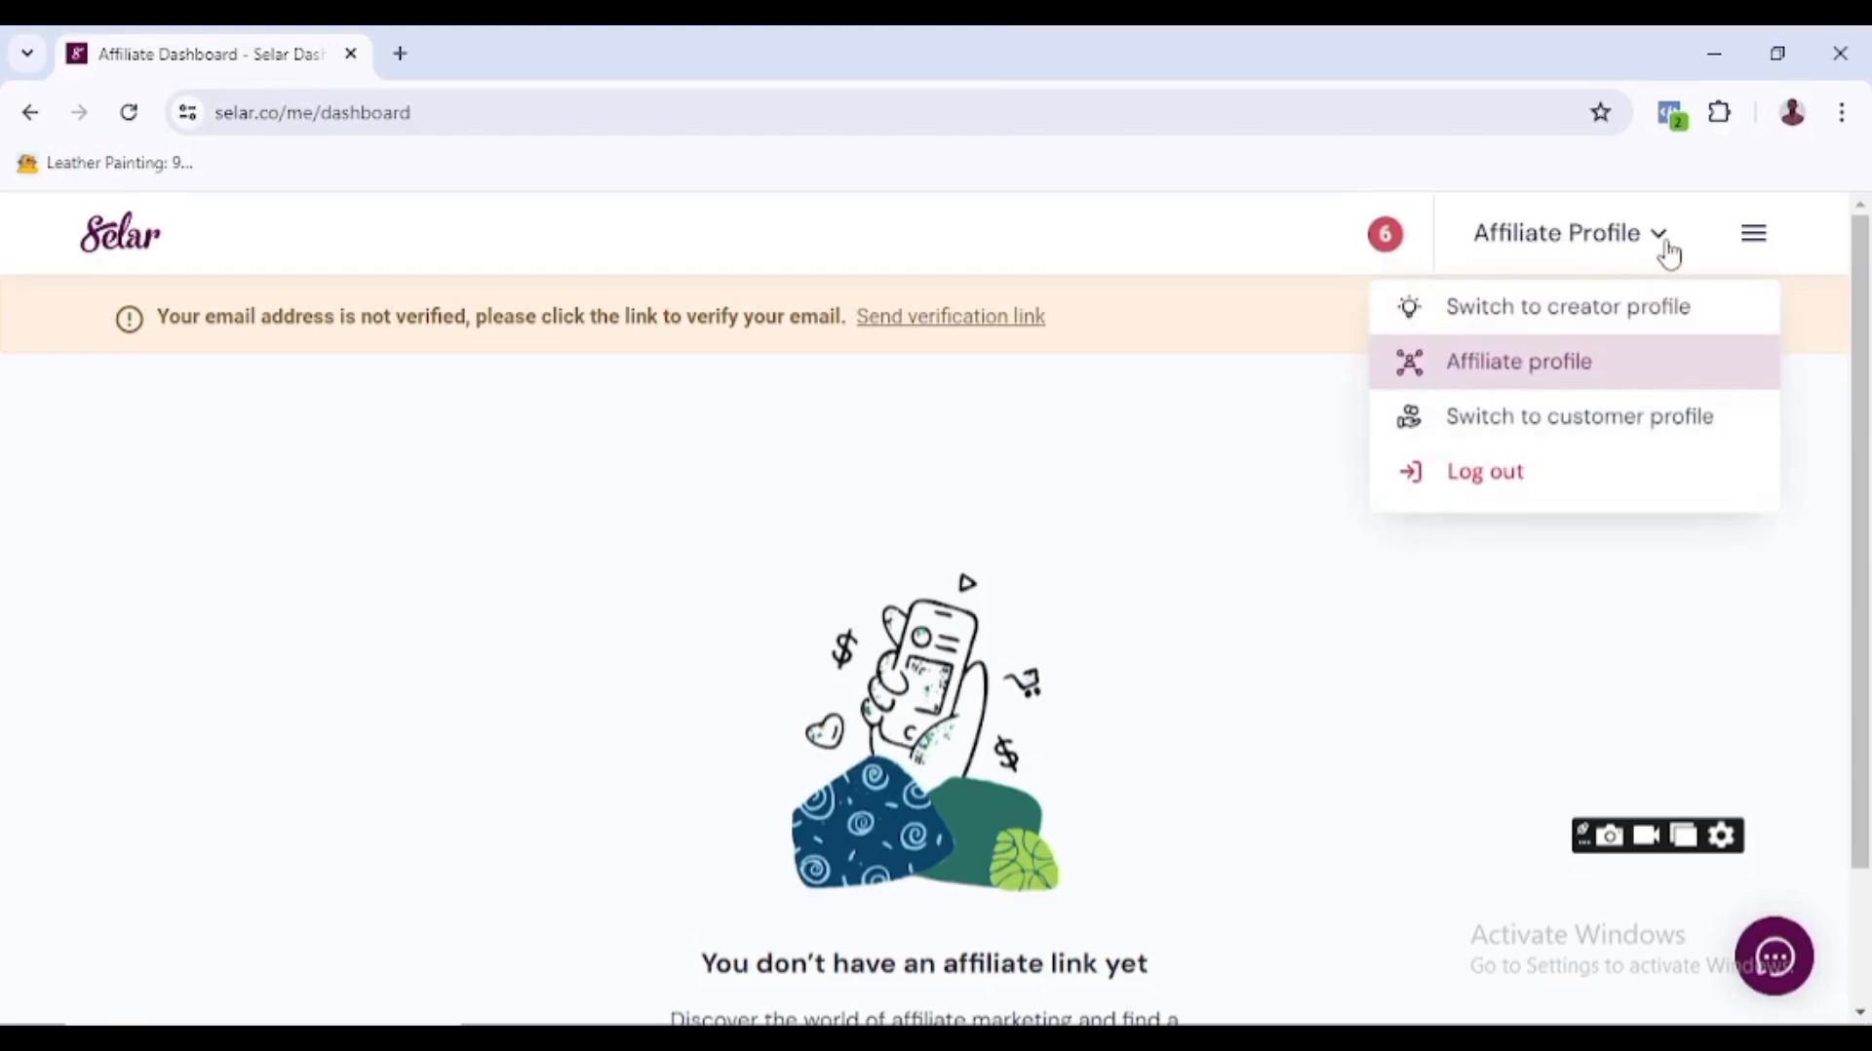
click(1599, 312)
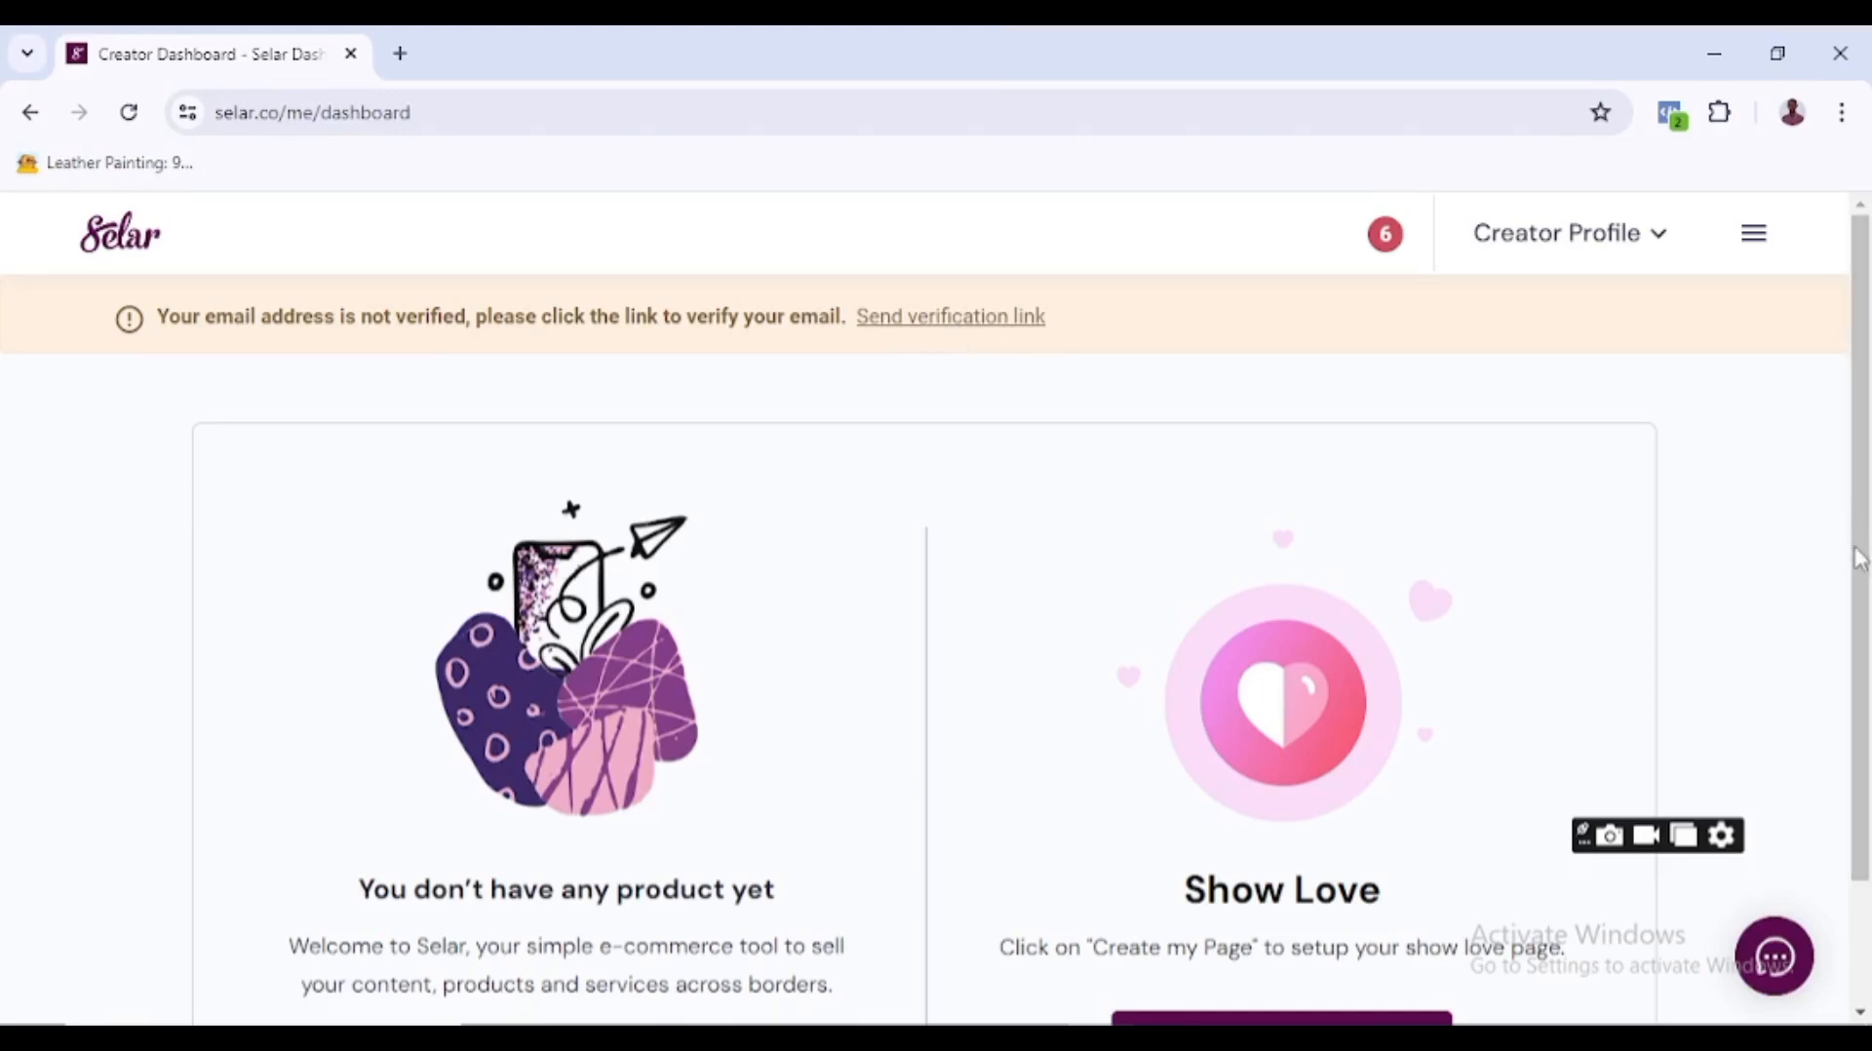
- Look over the creator dashboard and start adding a product
scroll(1858, 551, down, 1)
drag(1869, 614, 1869, 653)
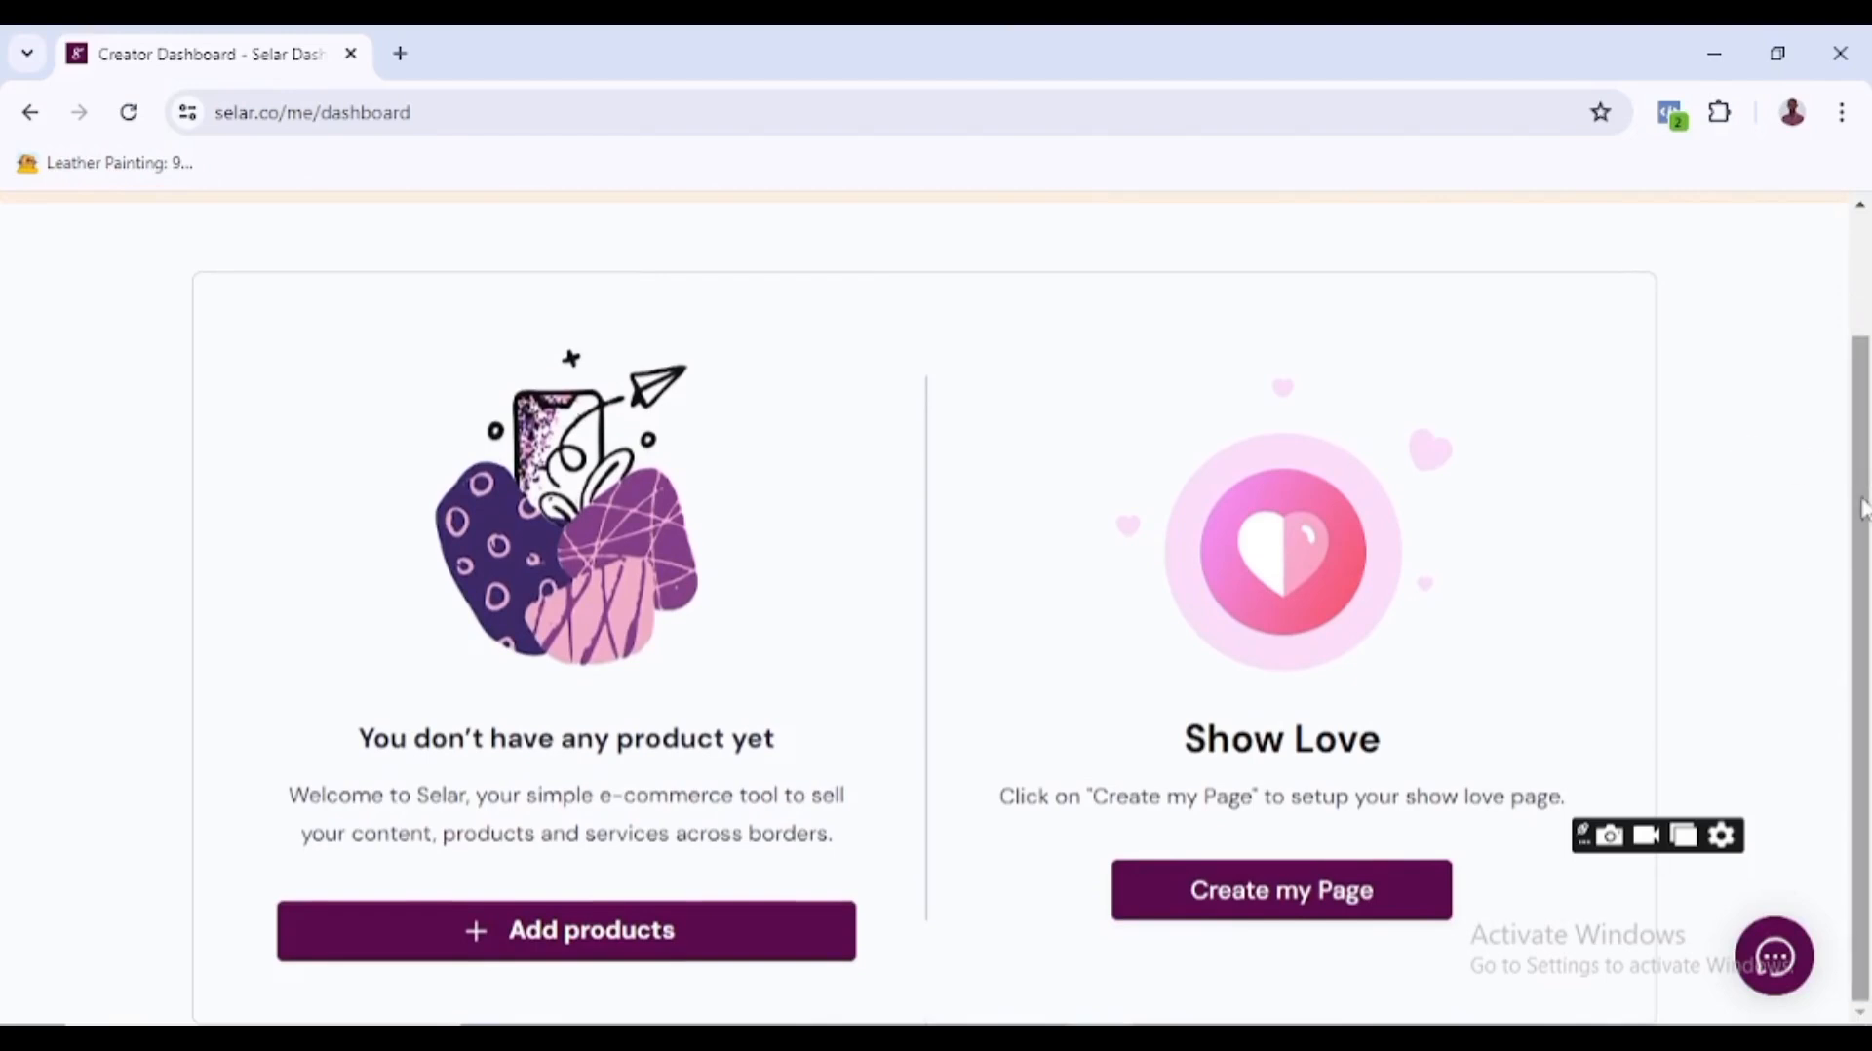
drag(1860, 400, 1856, 349)
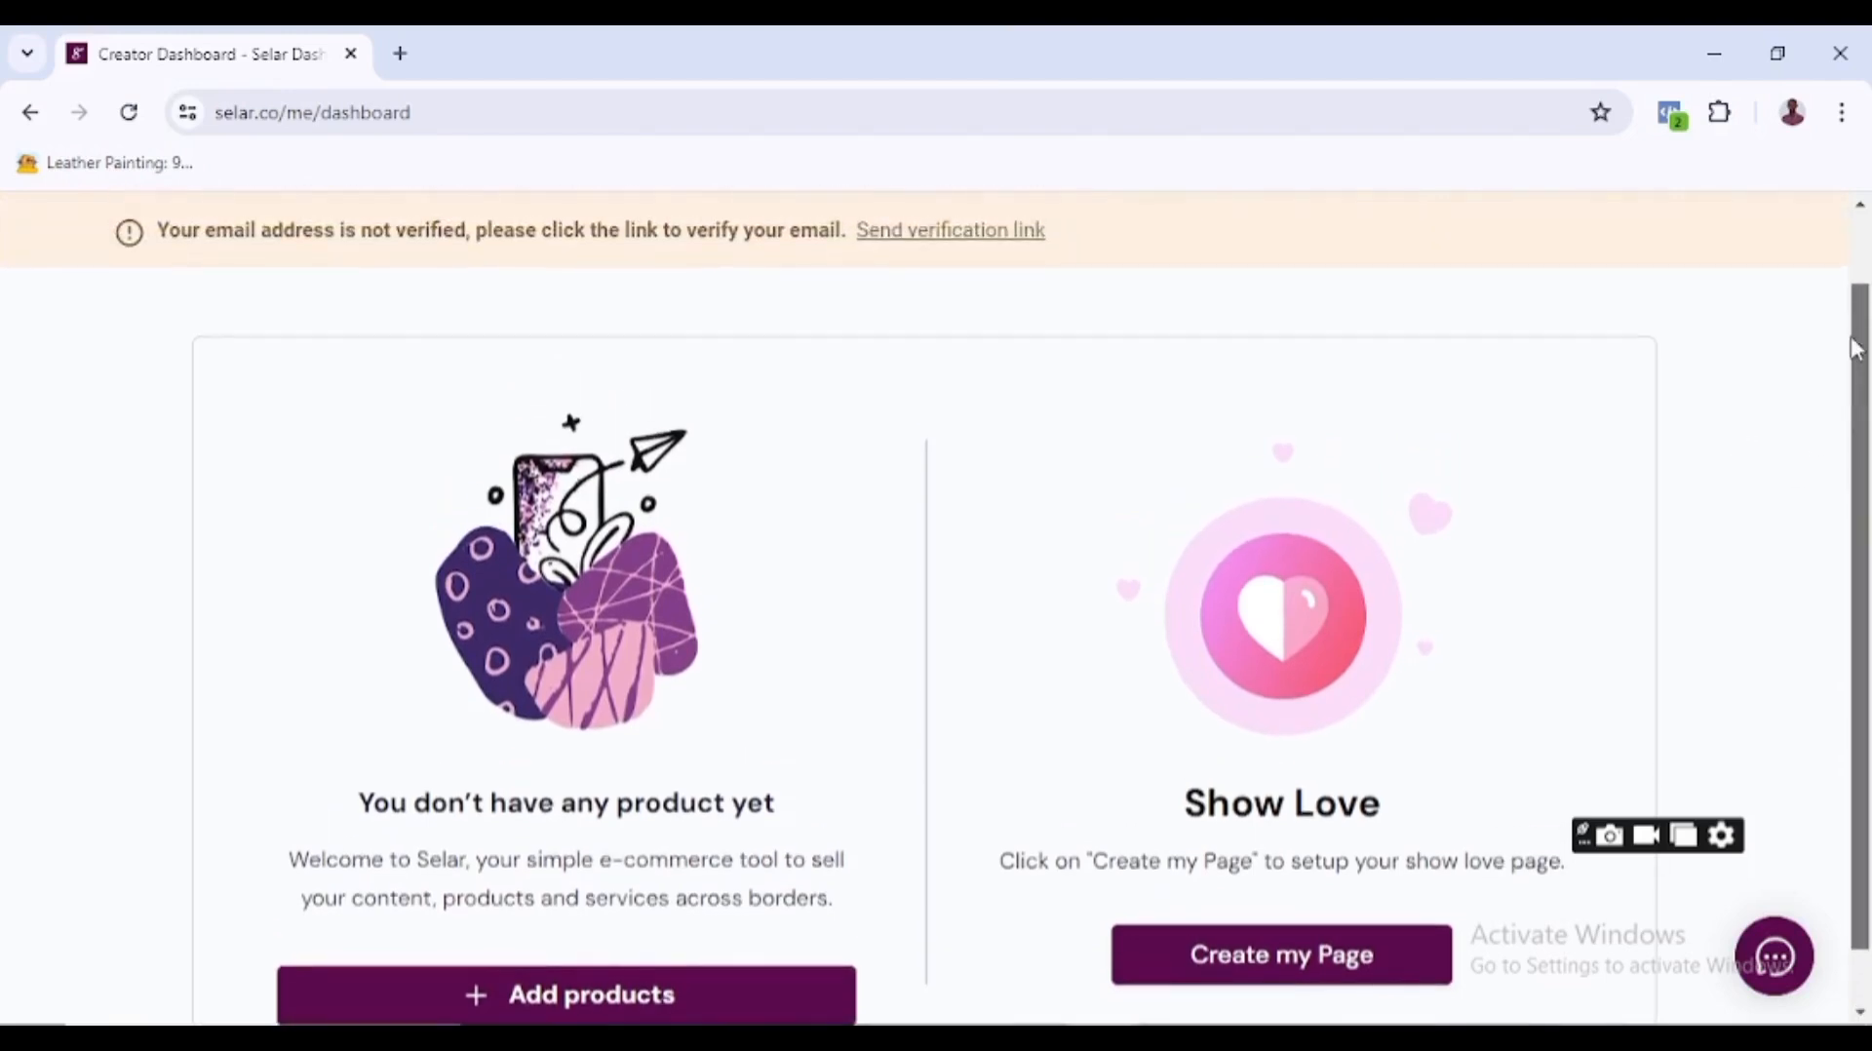
scroll(1856, 349, up, 1)
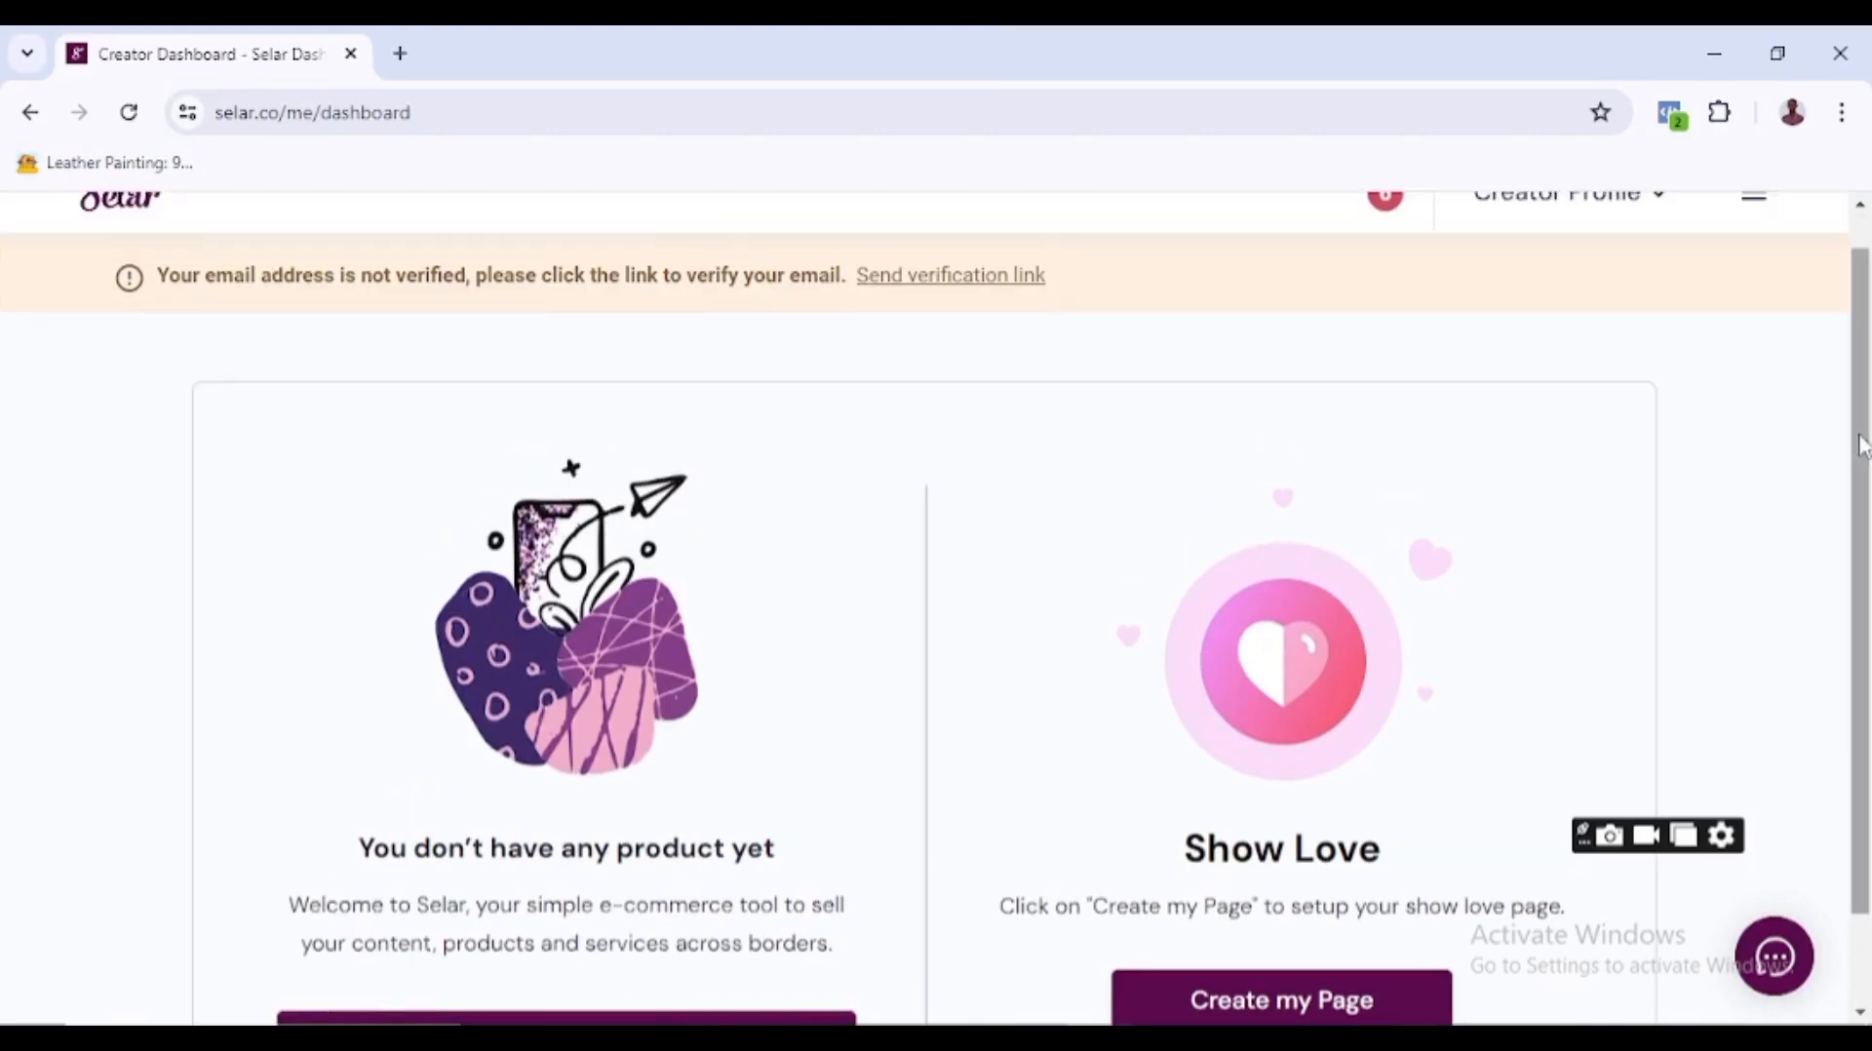
drag(1860, 445, 1864, 546)
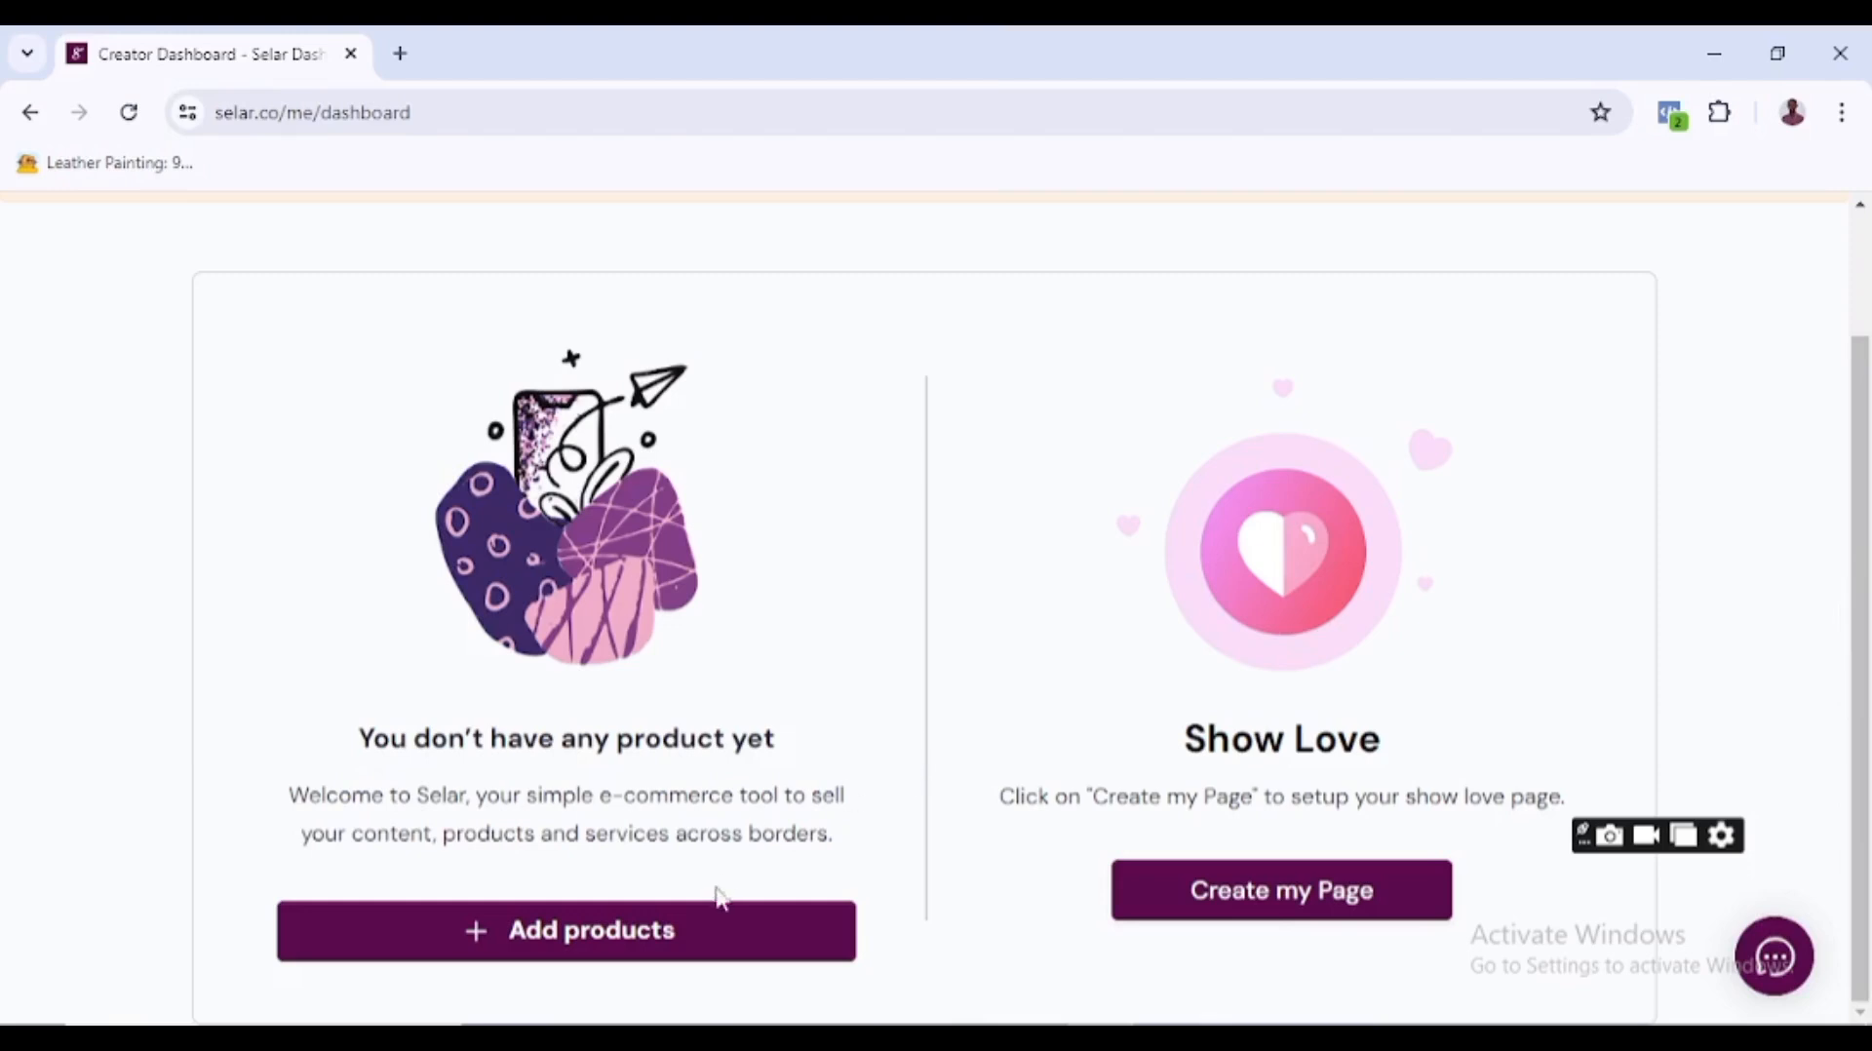
click(702, 944)
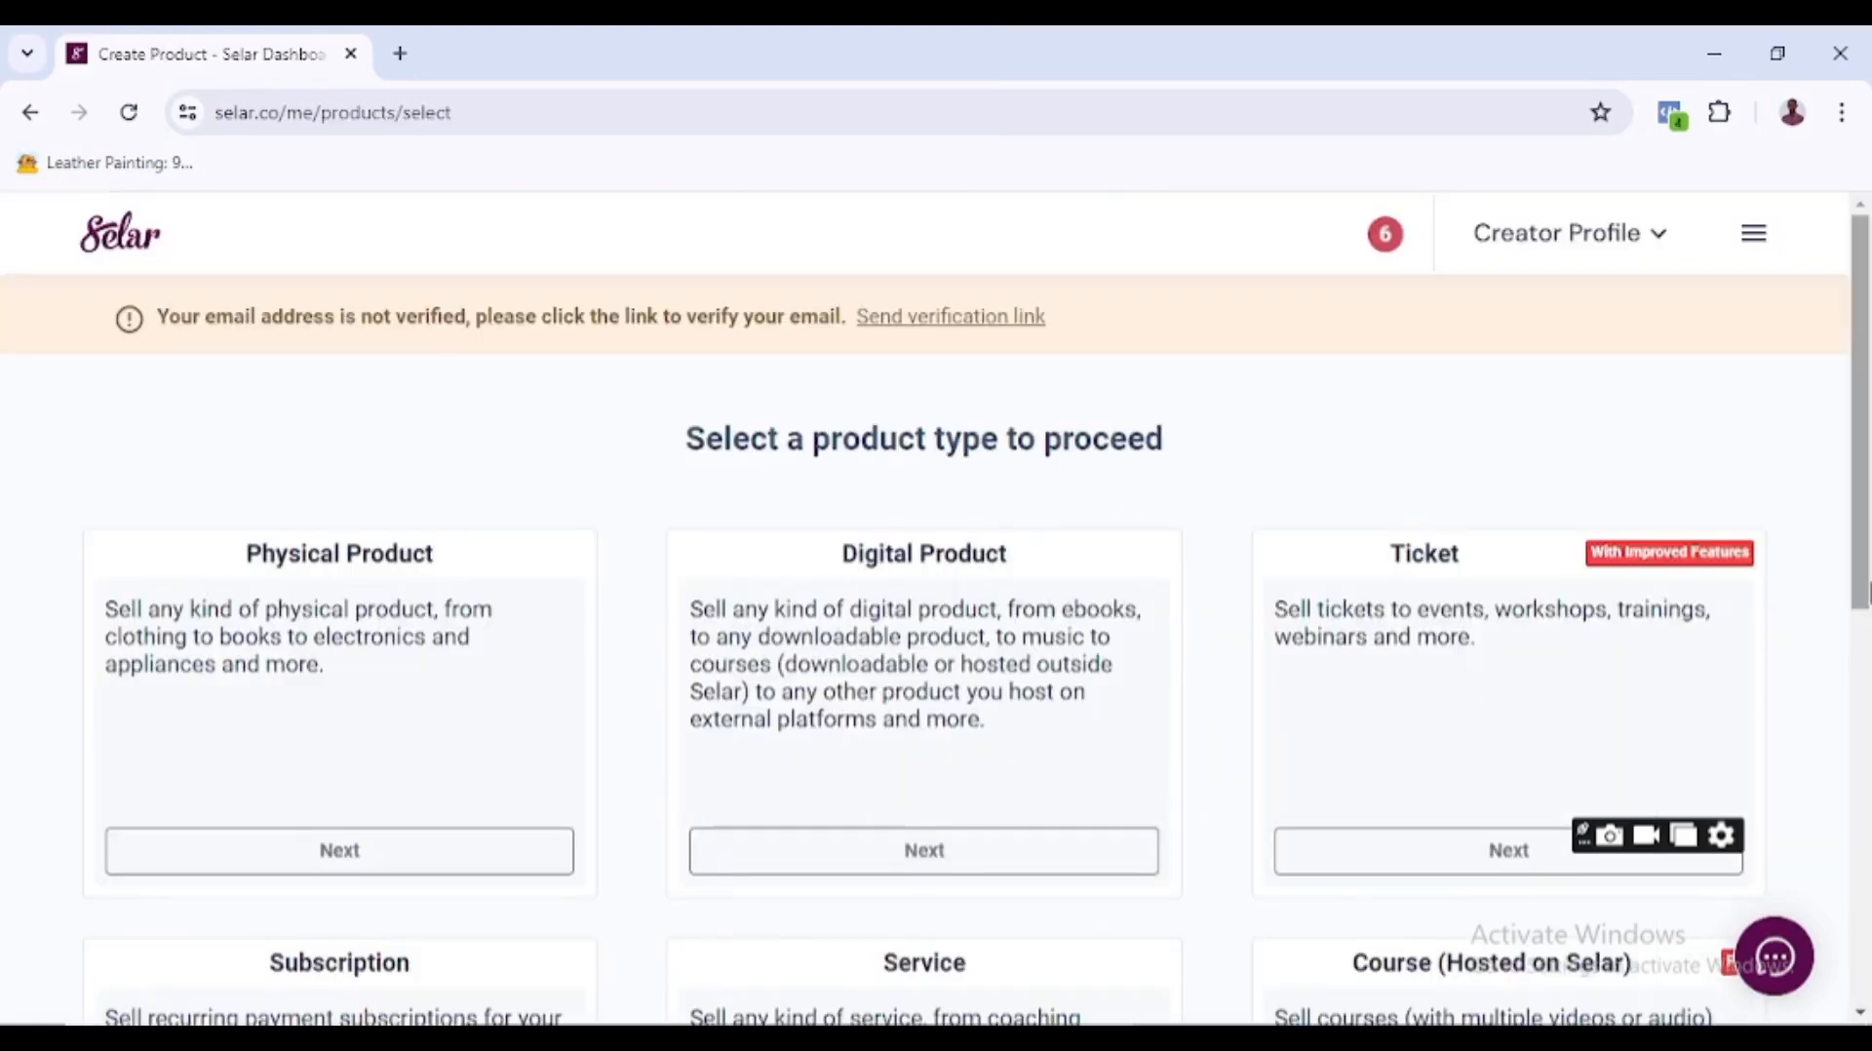
- Review the available product types and proceed with Digital Product
drag(1865, 487, 1866, 552)
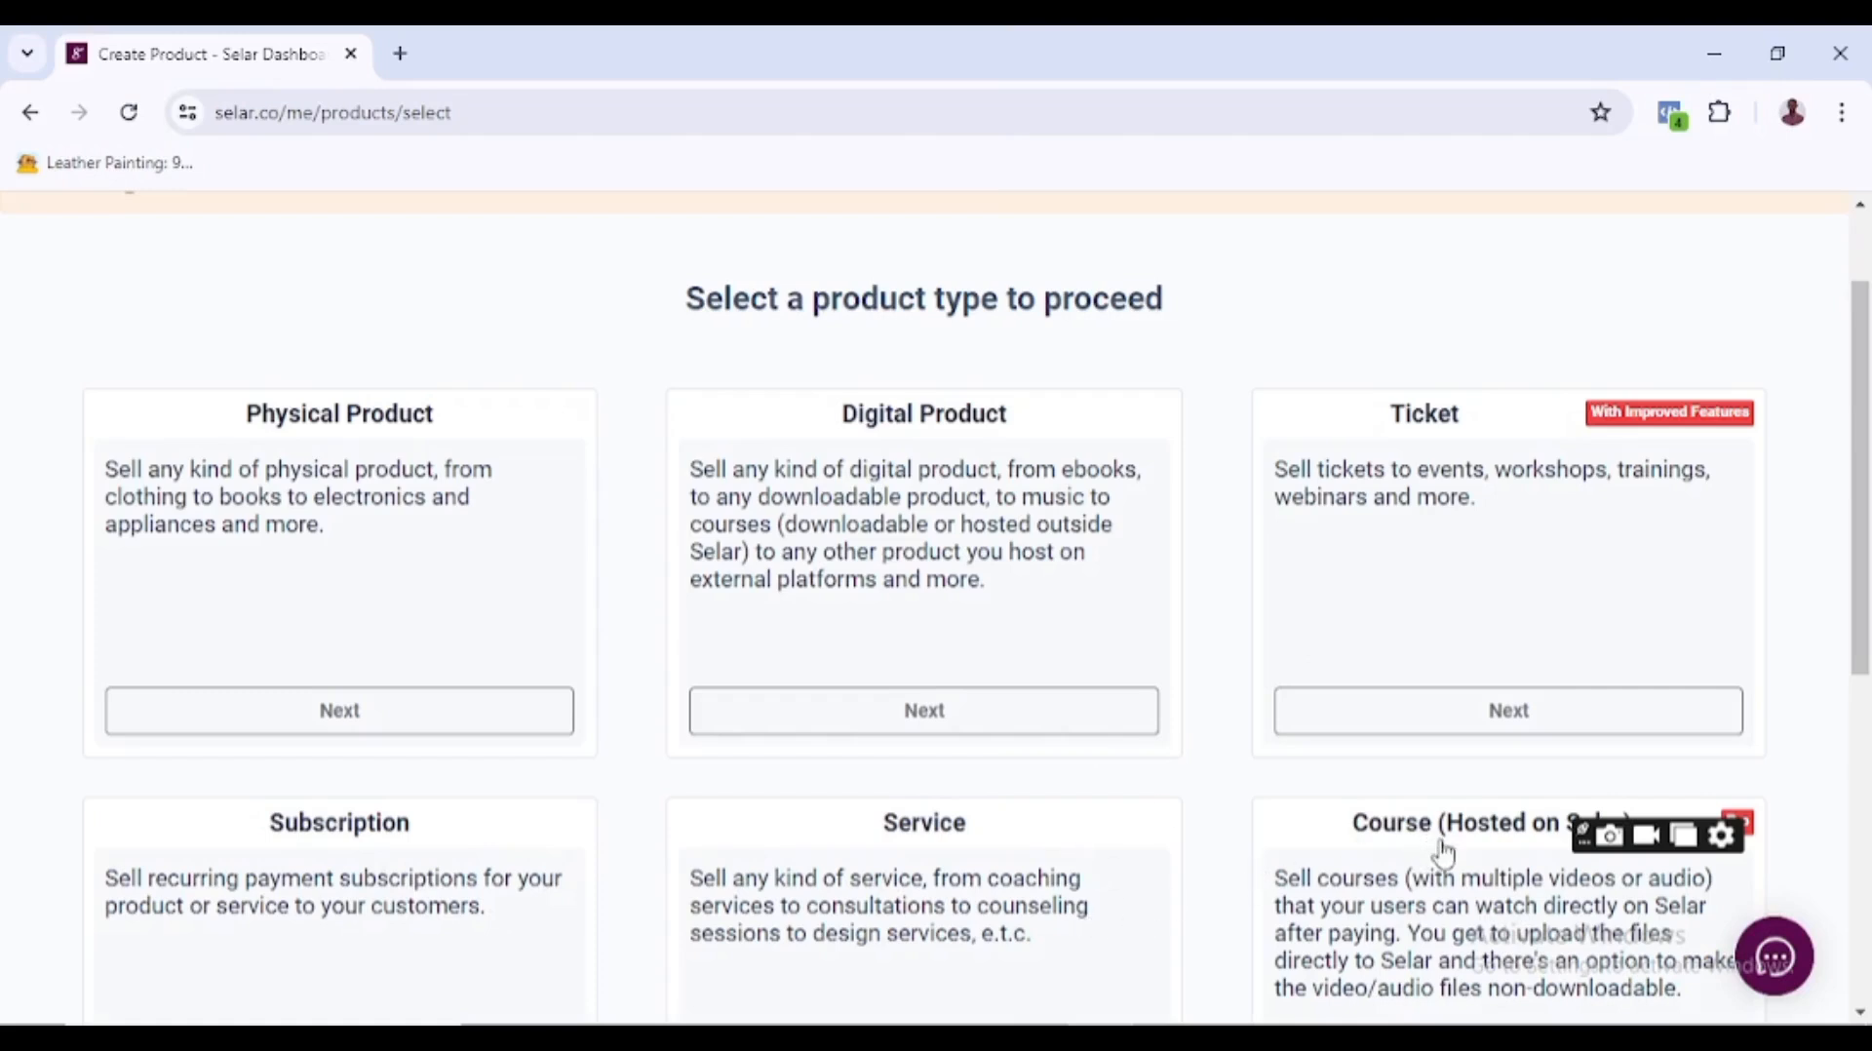
drag(1862, 525, 1869, 704)
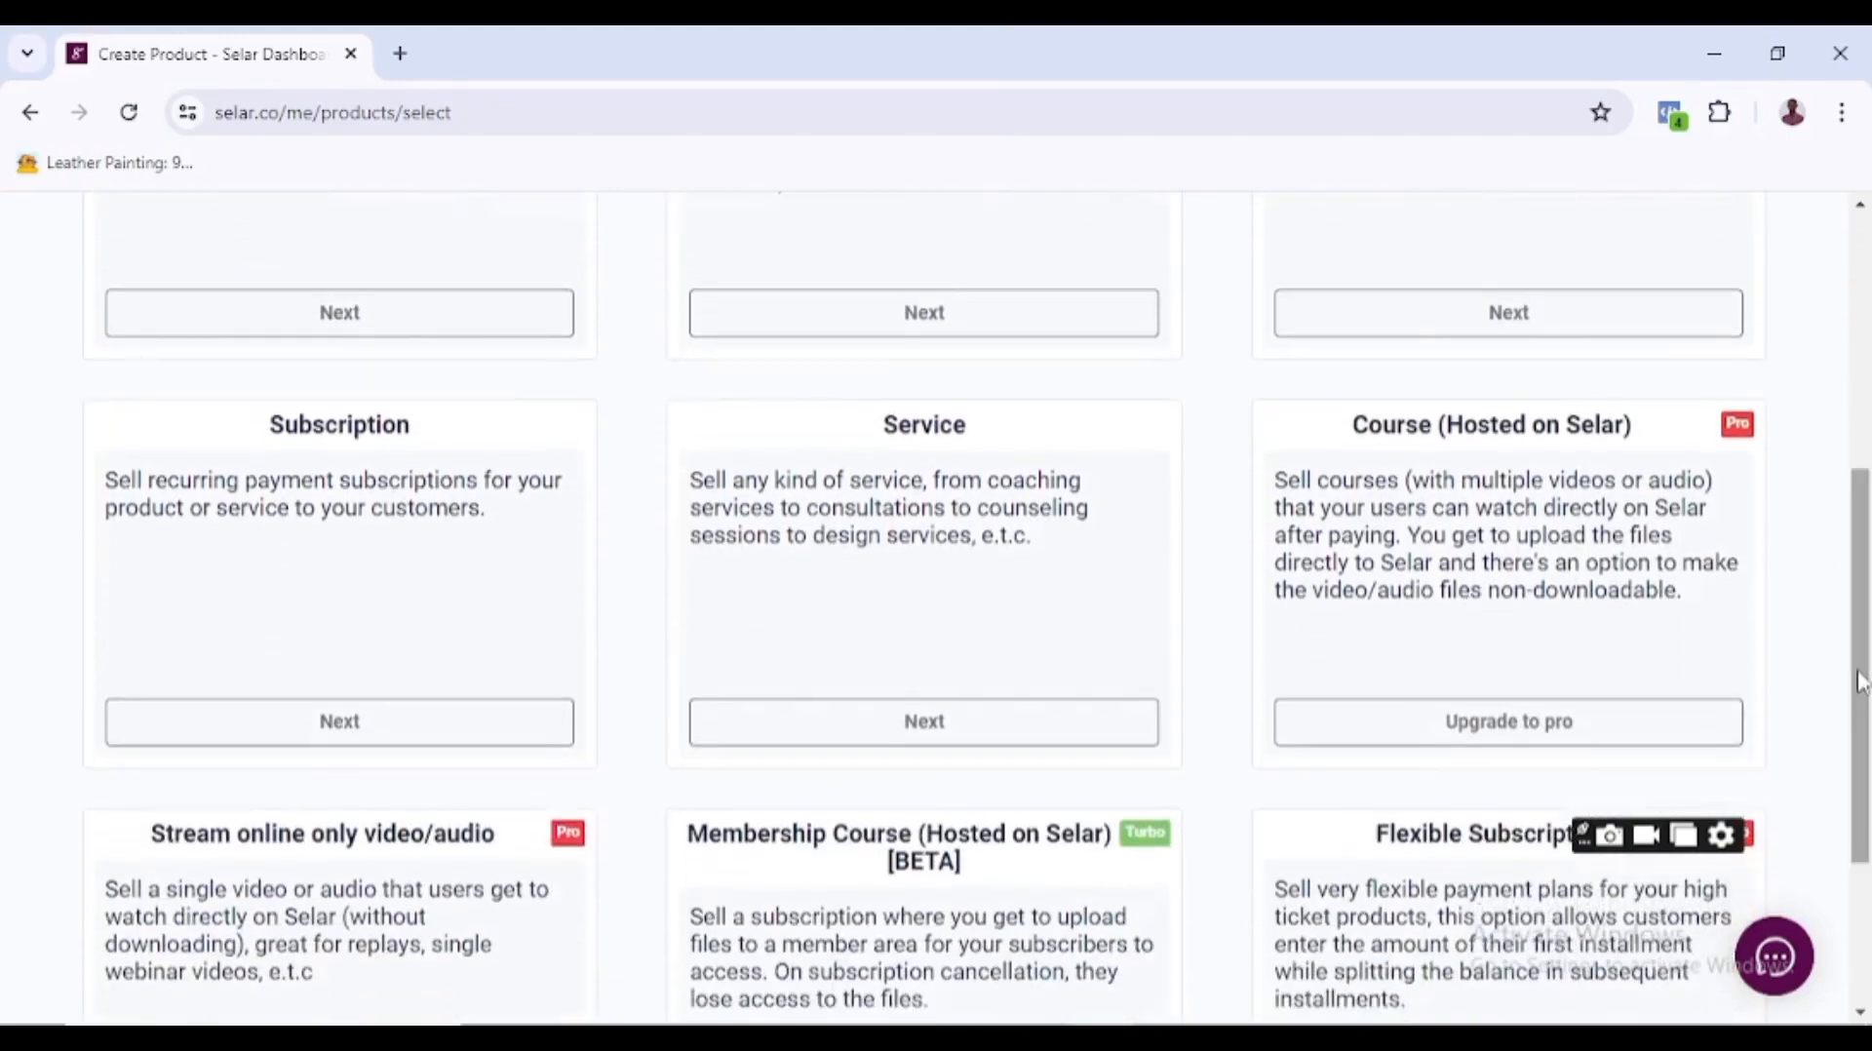
scroll(300, 793, down, 2)
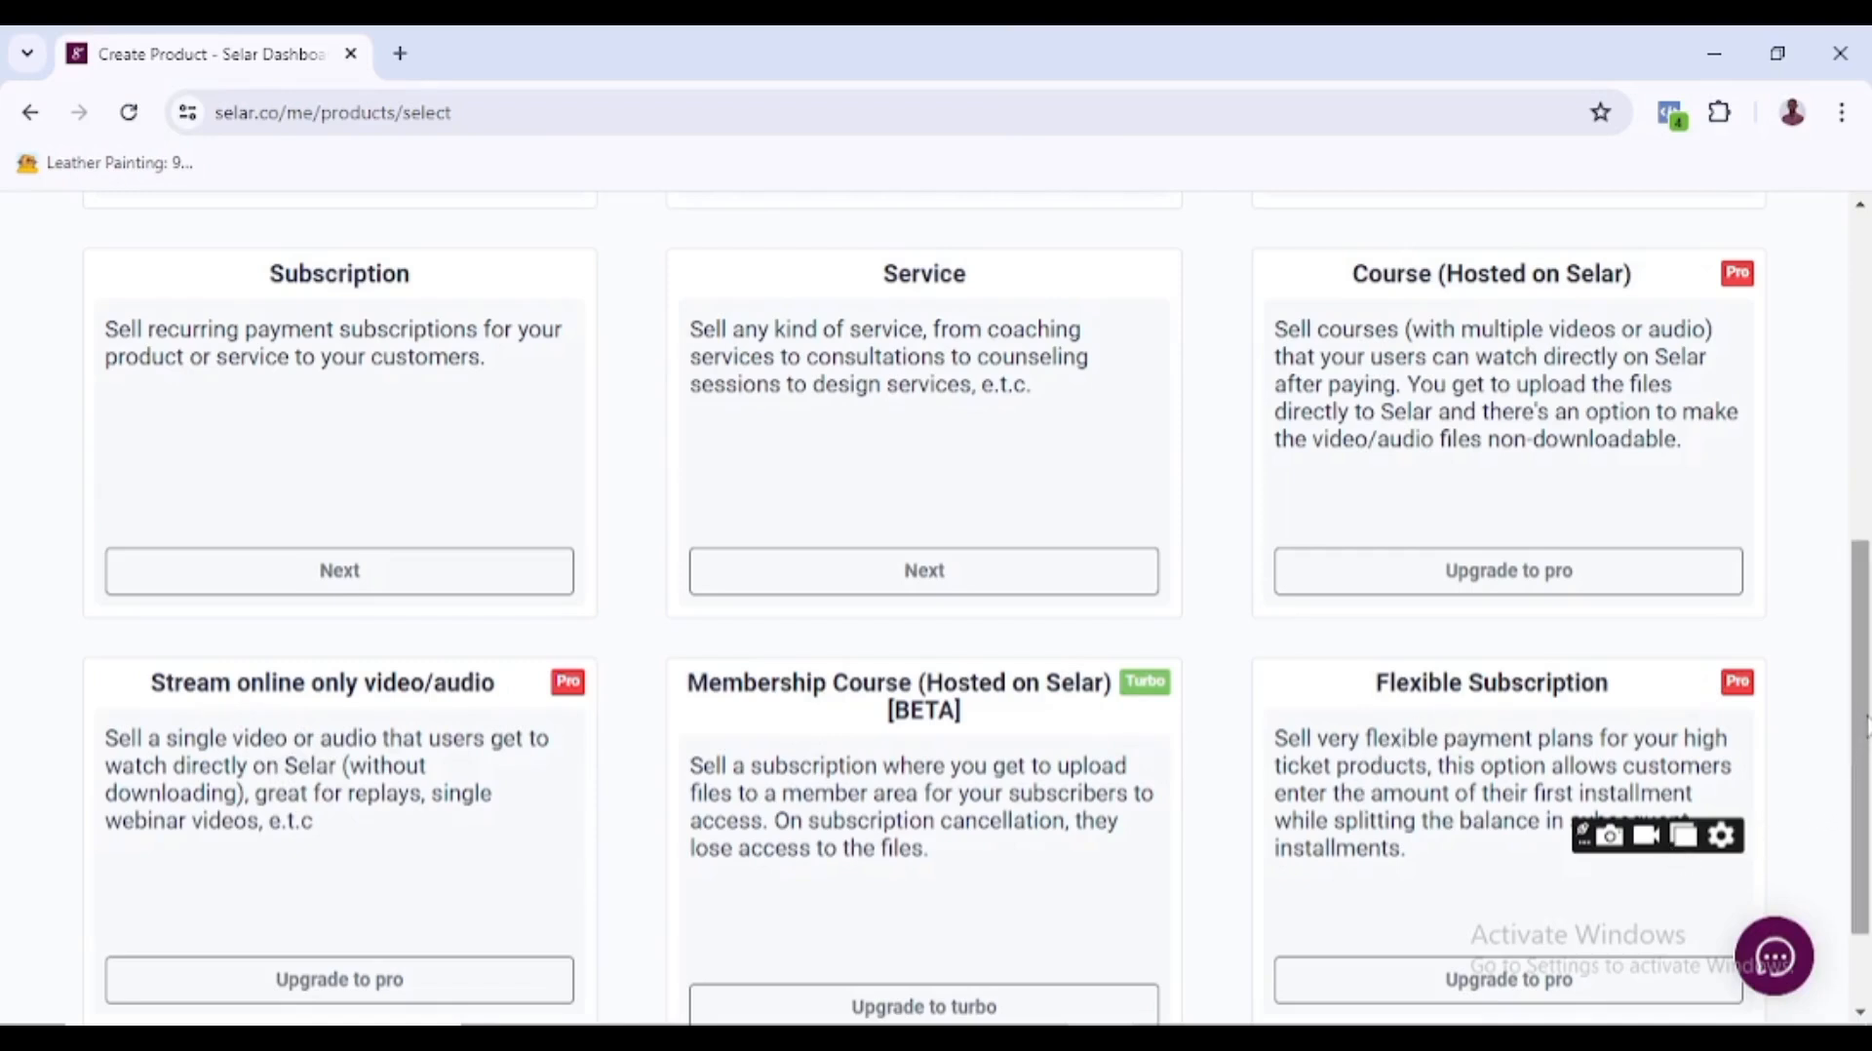
drag(1865, 726, 1839, 438)
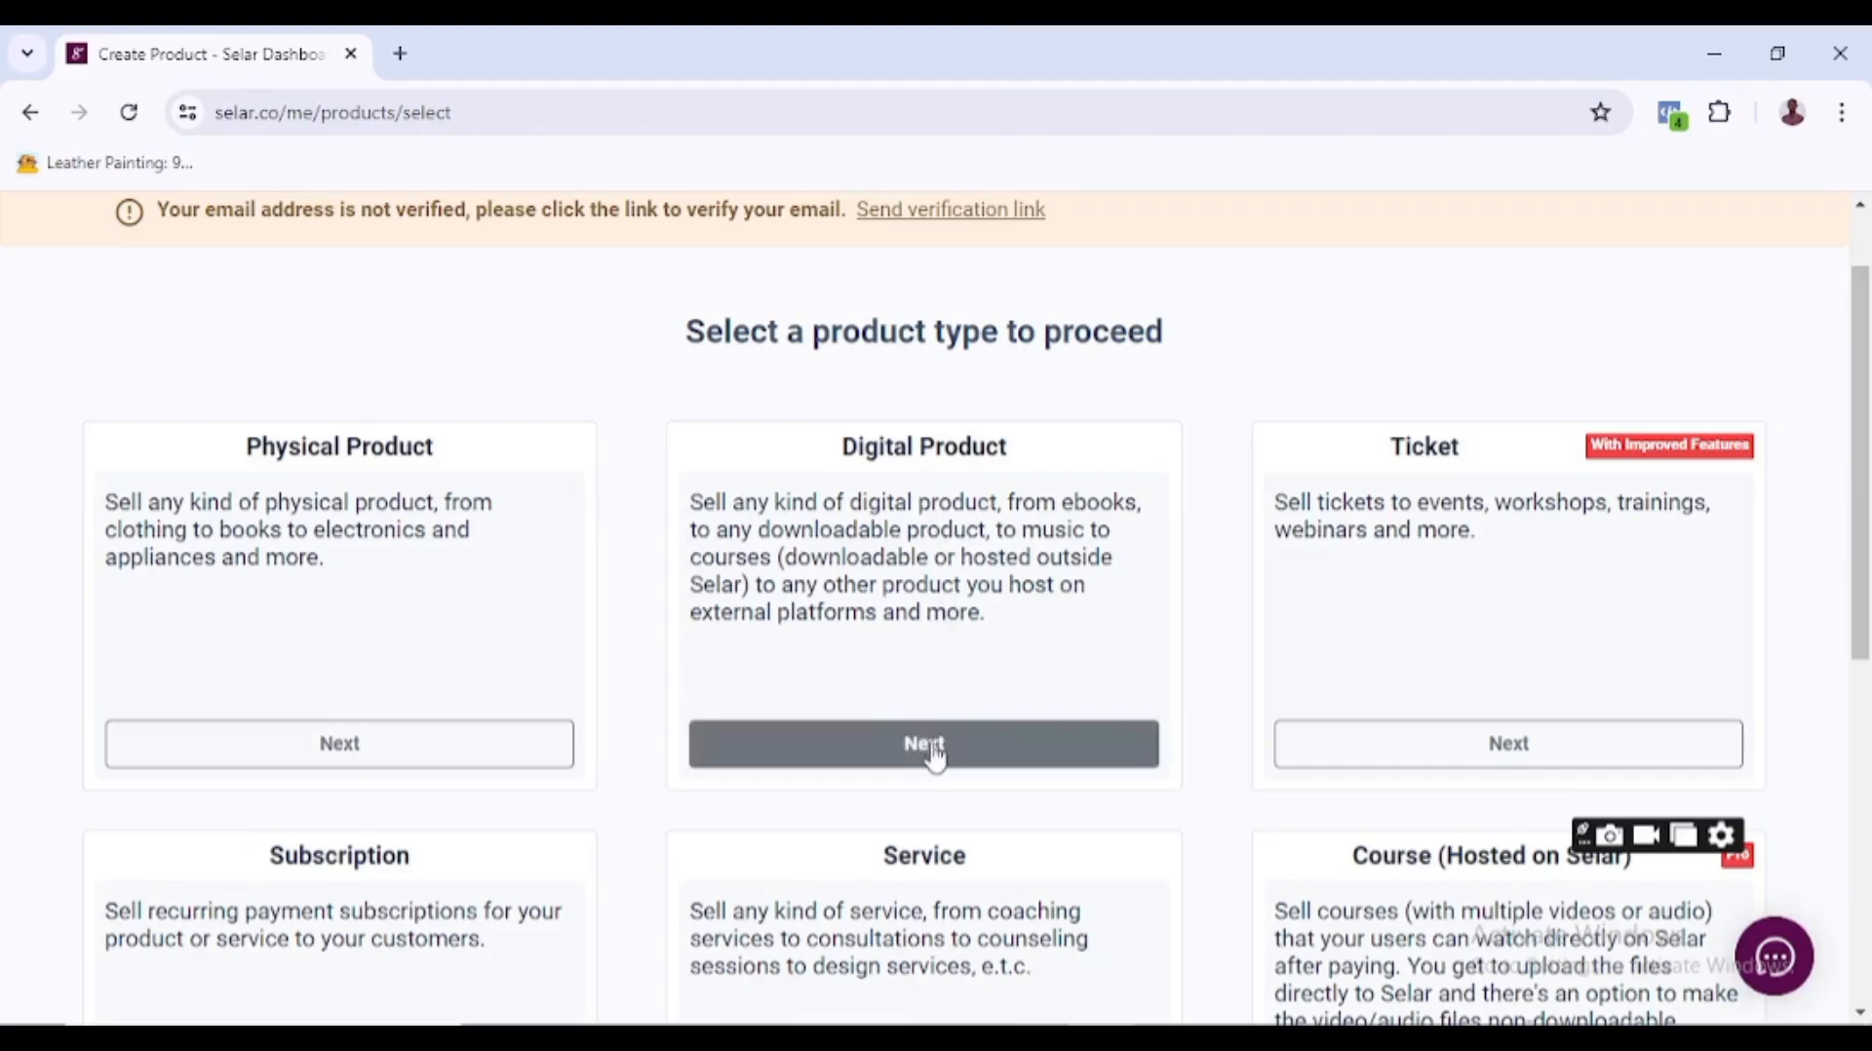
click(916, 751)
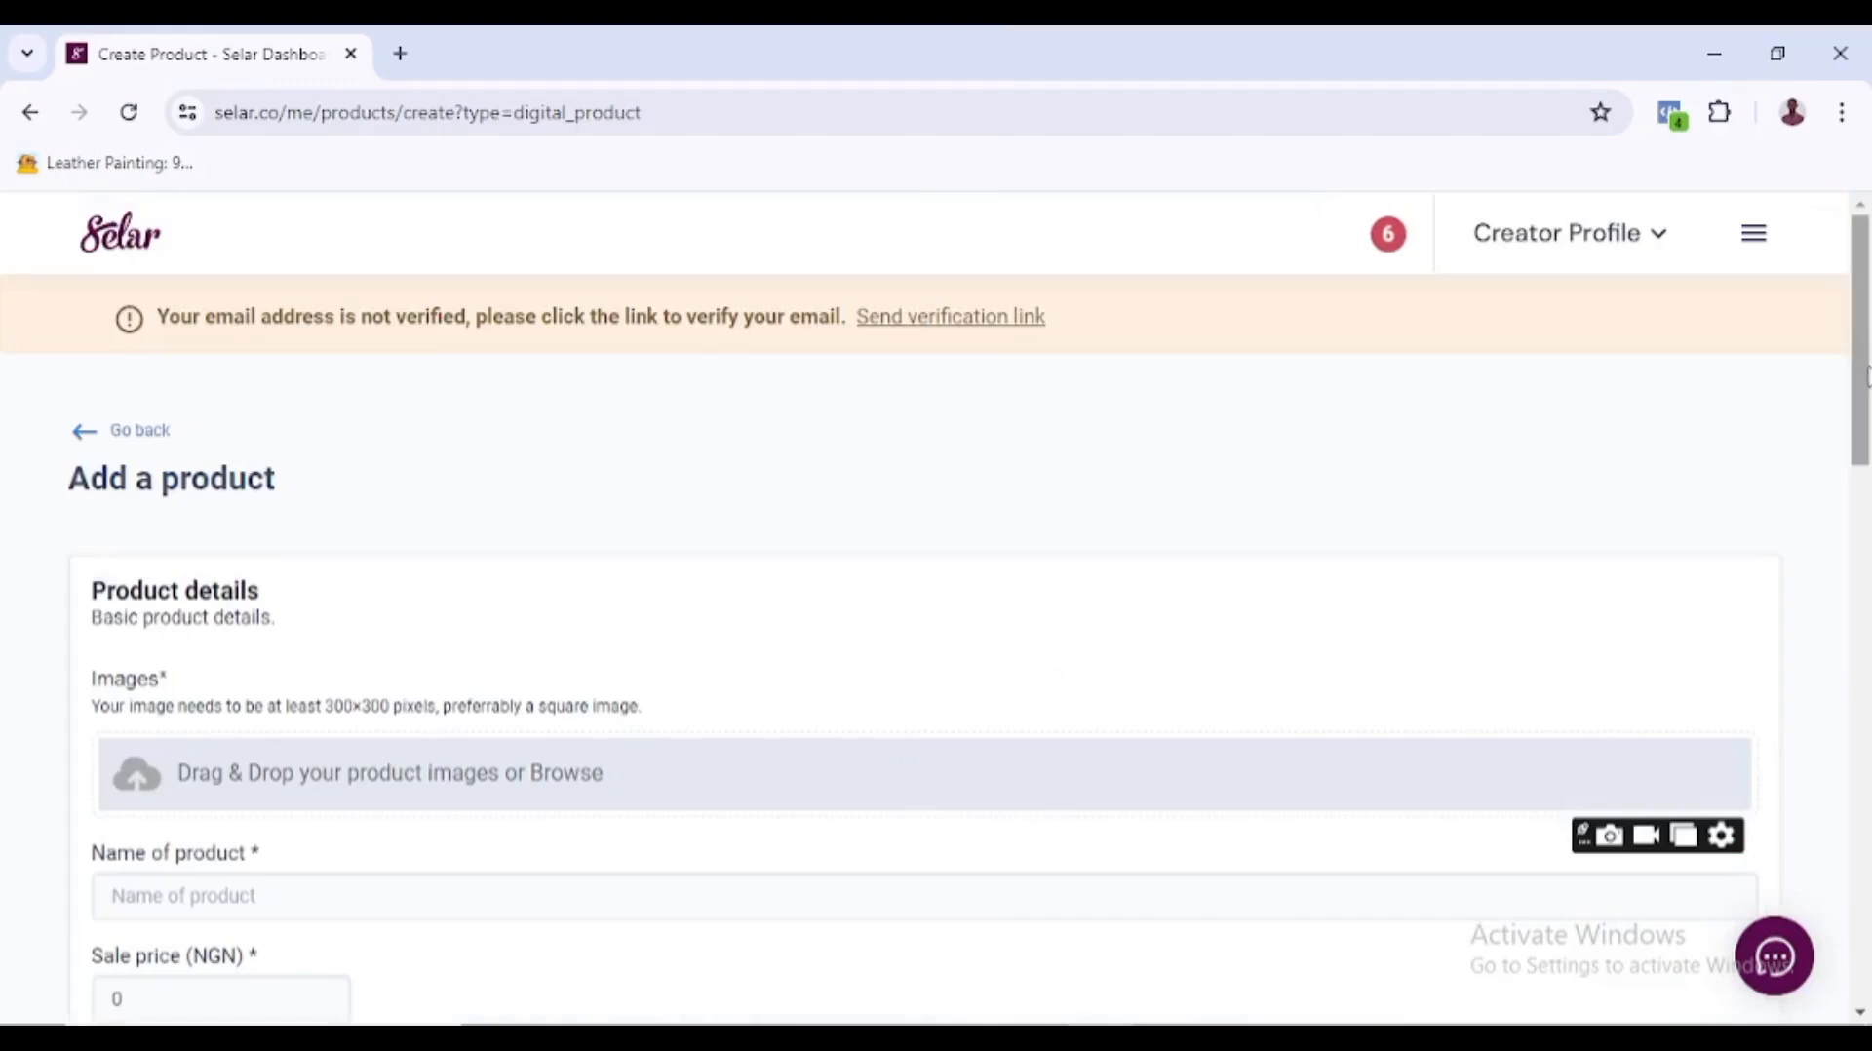
- Upload the picture 20230825_153203_0000 from the Canva folder as the product image
drag(1862, 362, 1869, 479)
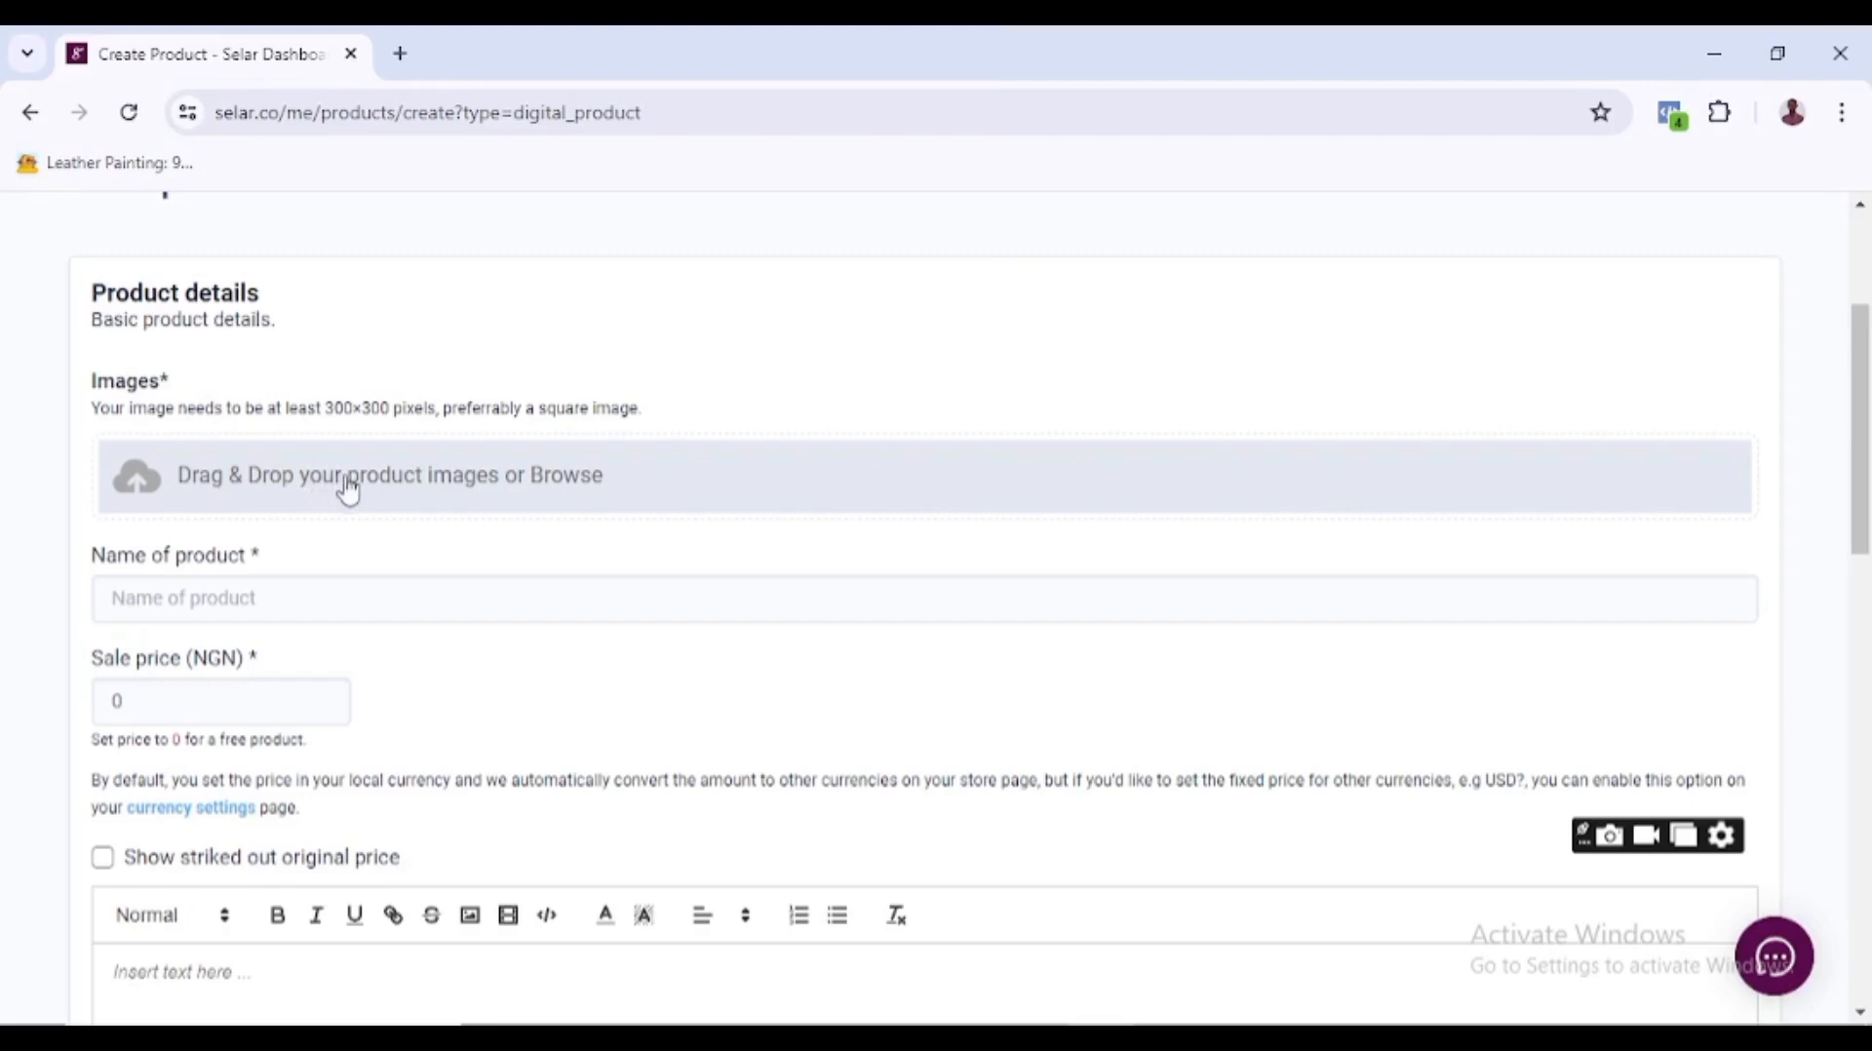
click(188, 492)
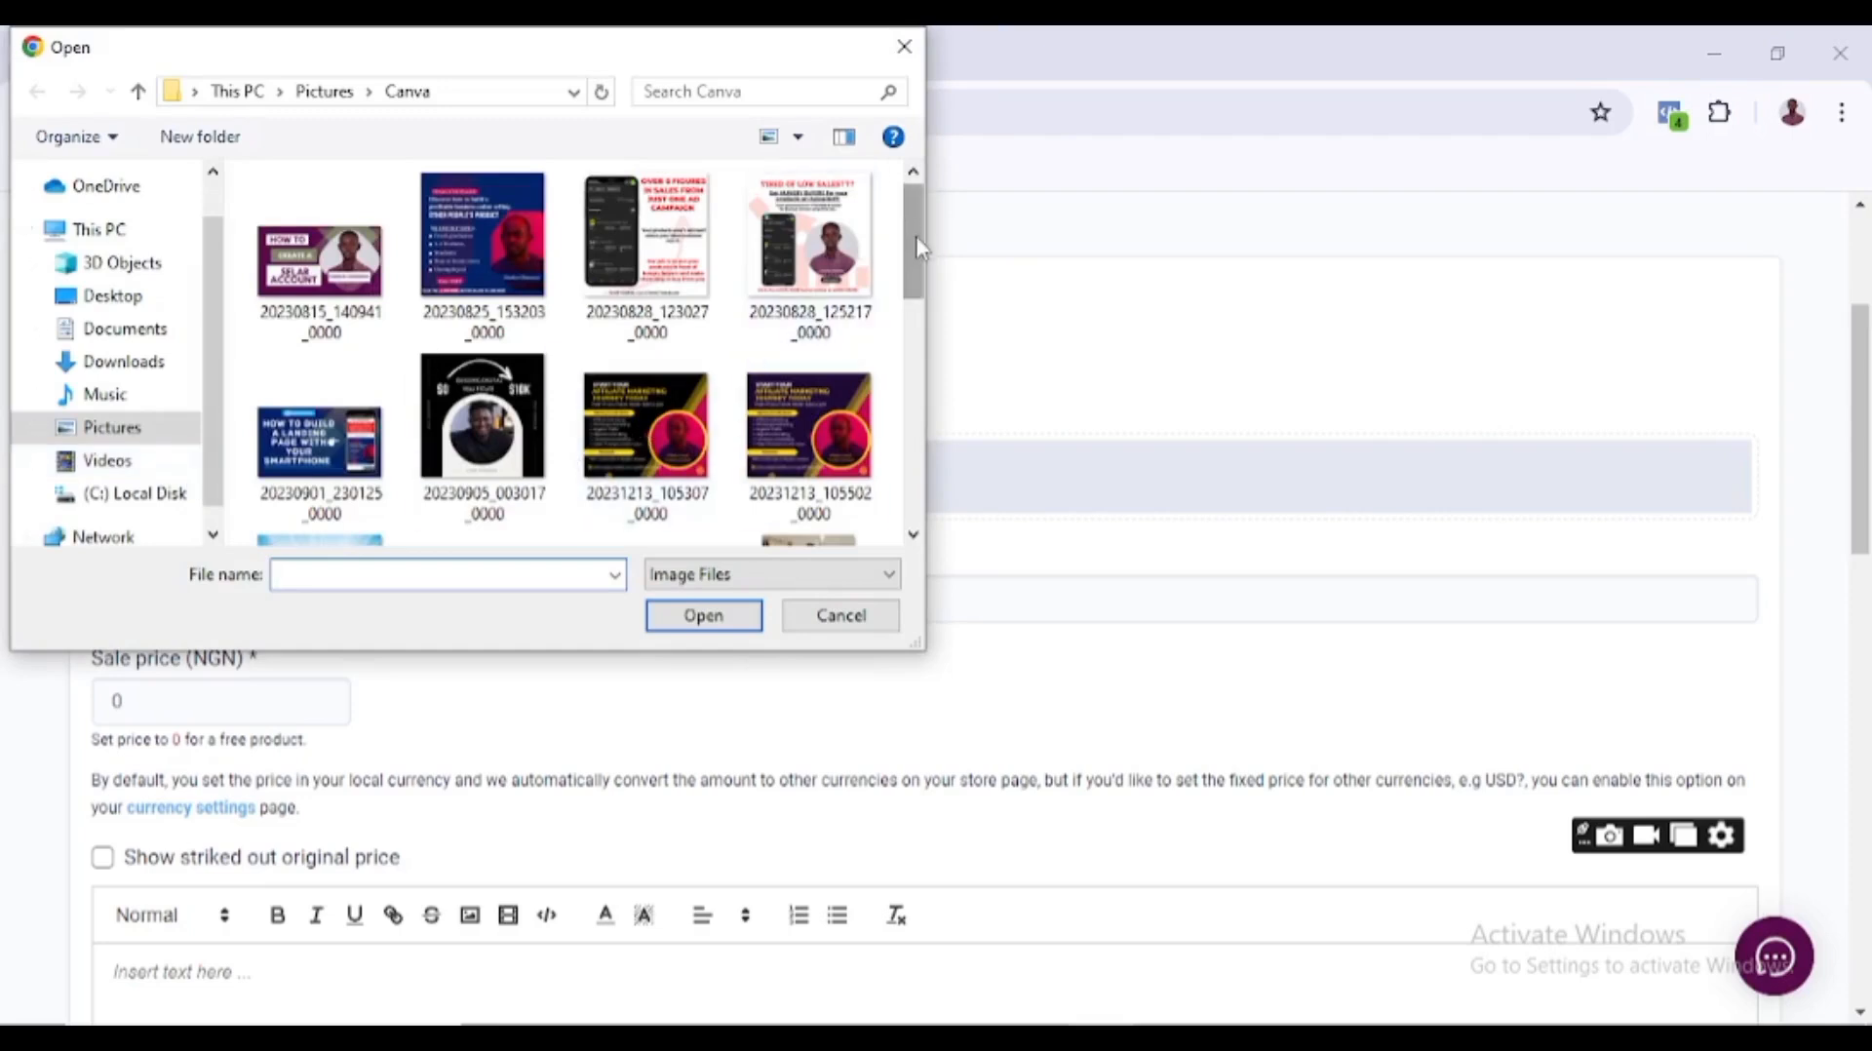
scroll(921, 249, down, 3)
scroll(925, 246, up, 3)
click(509, 238)
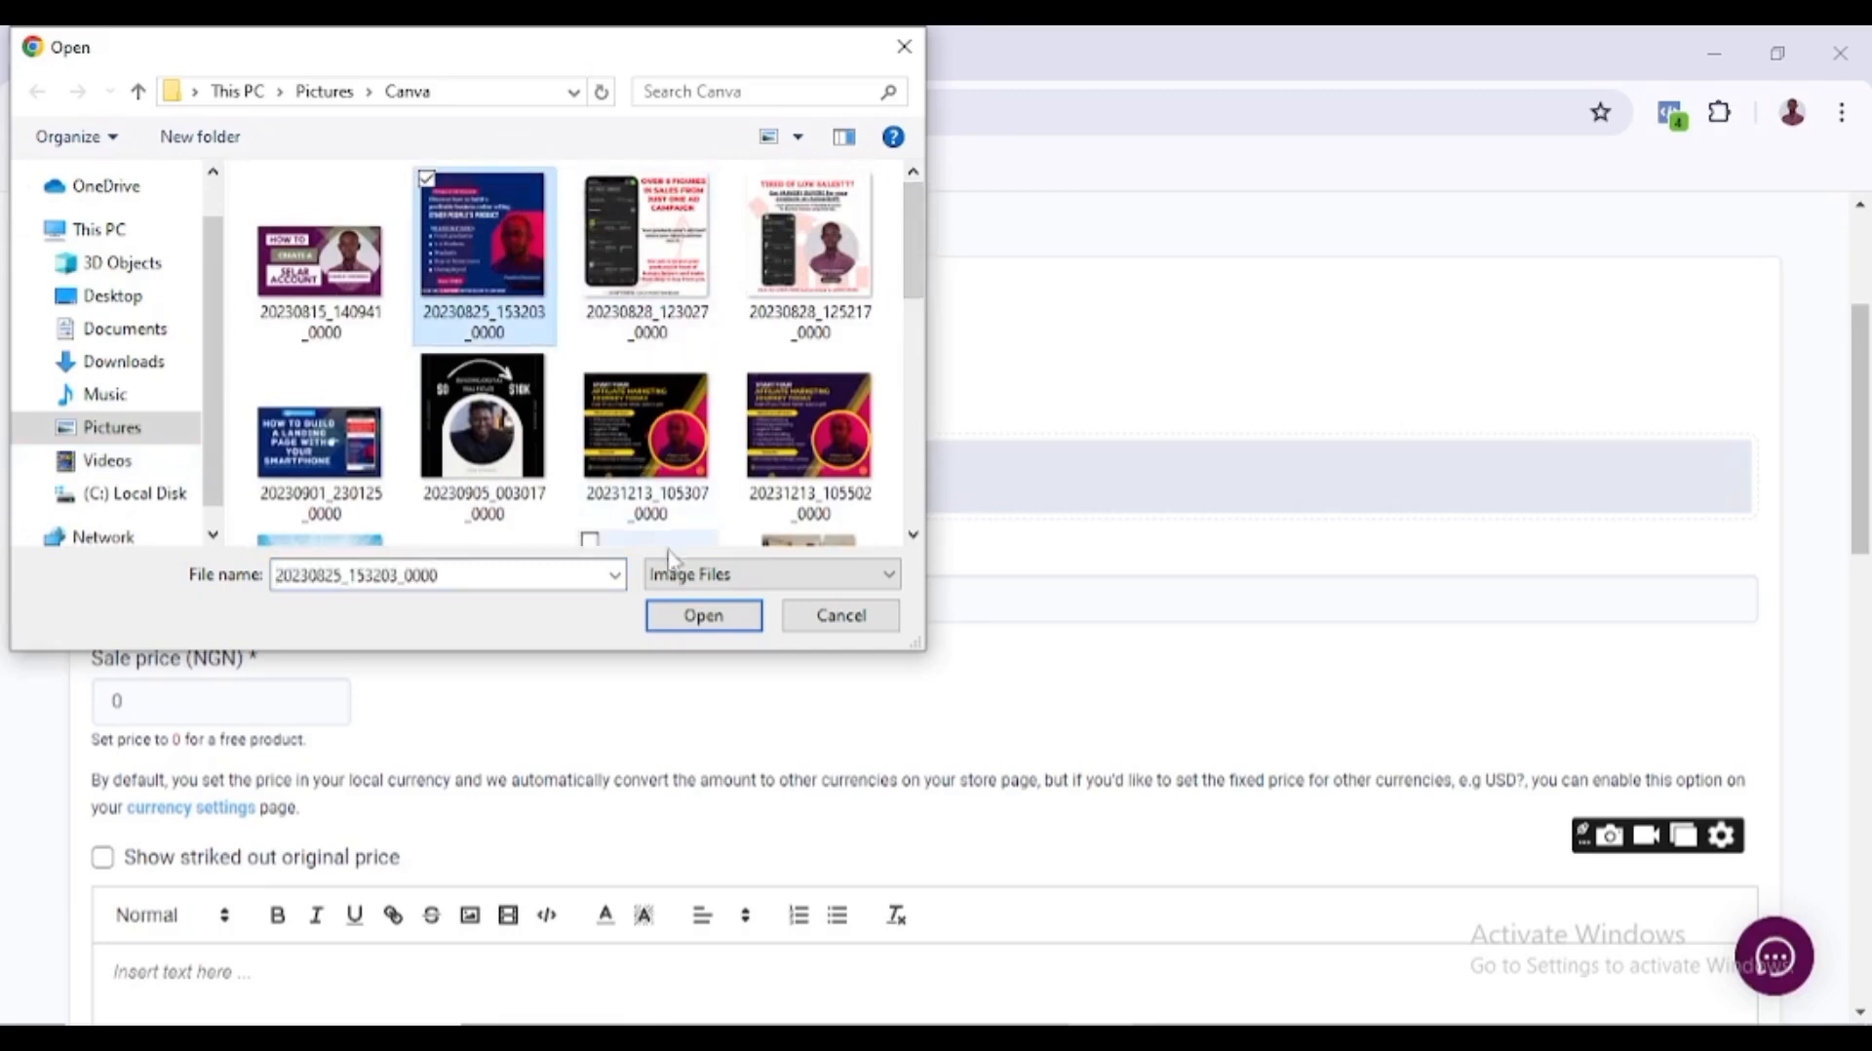
click(712, 619)
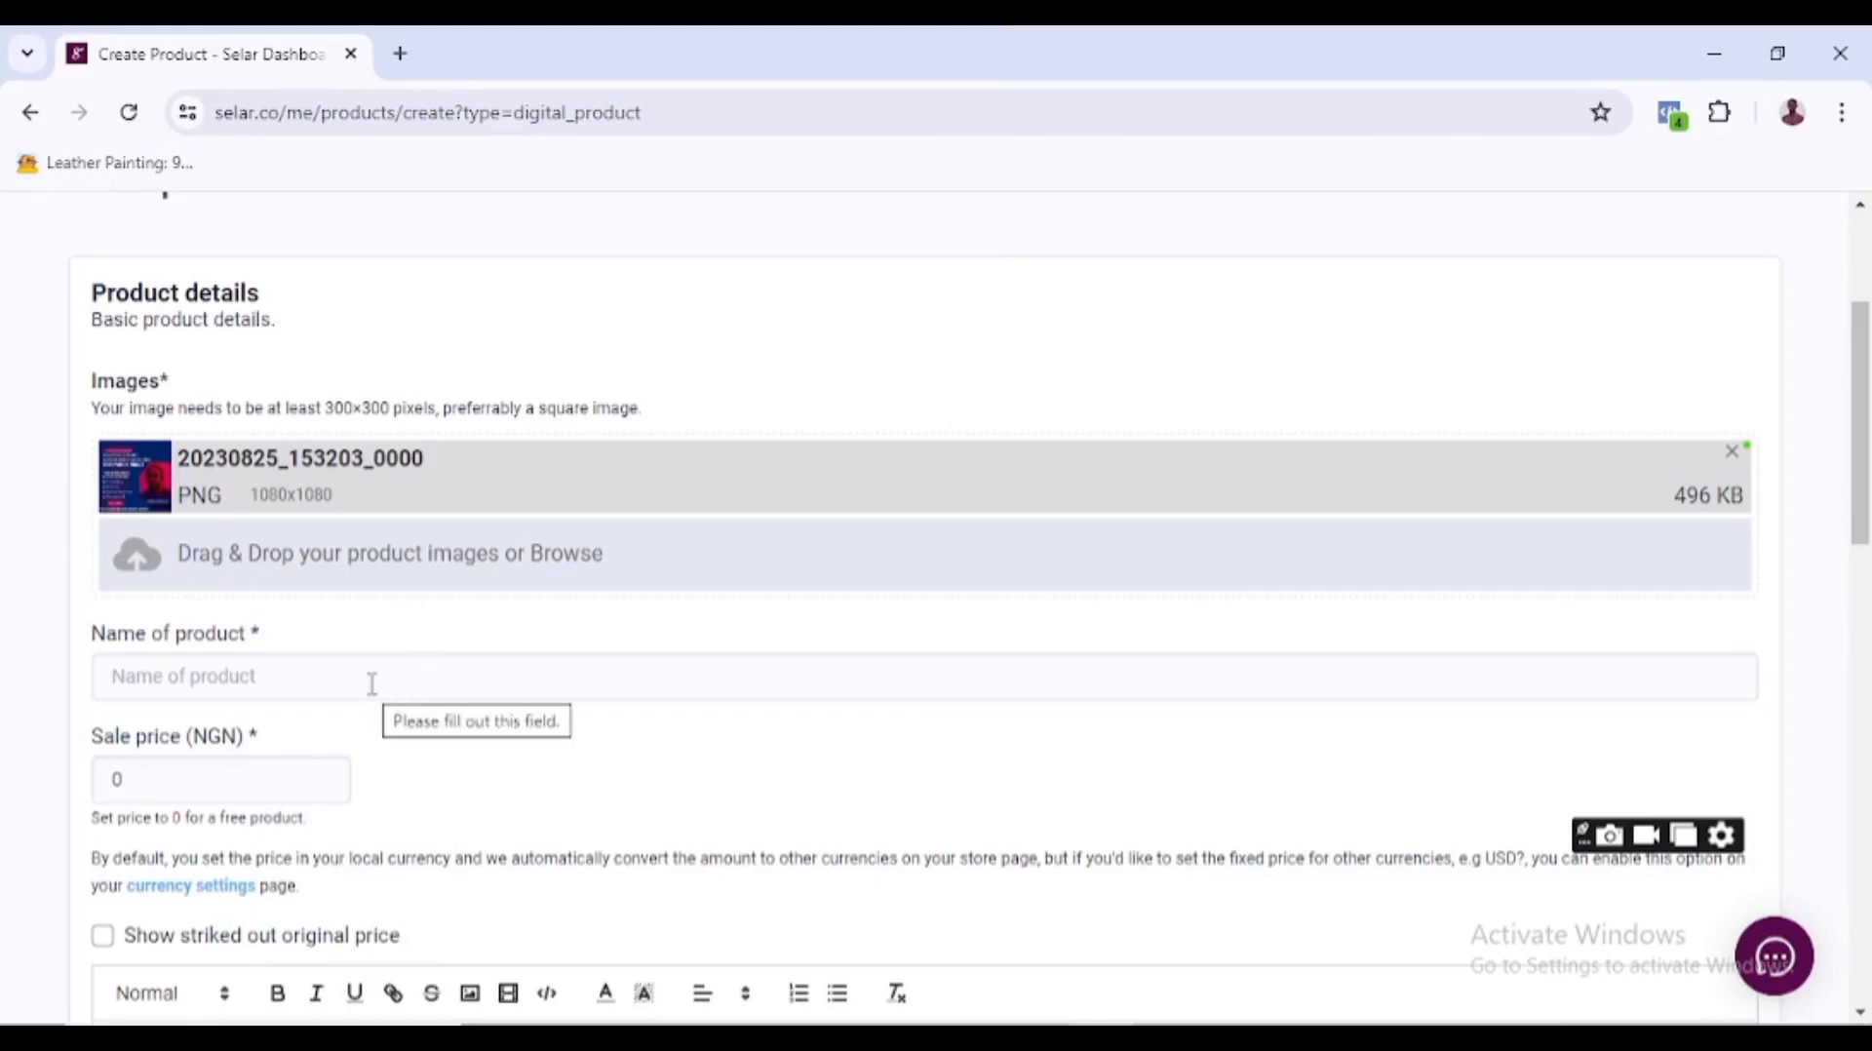
- Name the product "1k Affiliate" and set its sale price to 1000 NGN
click(295, 686)
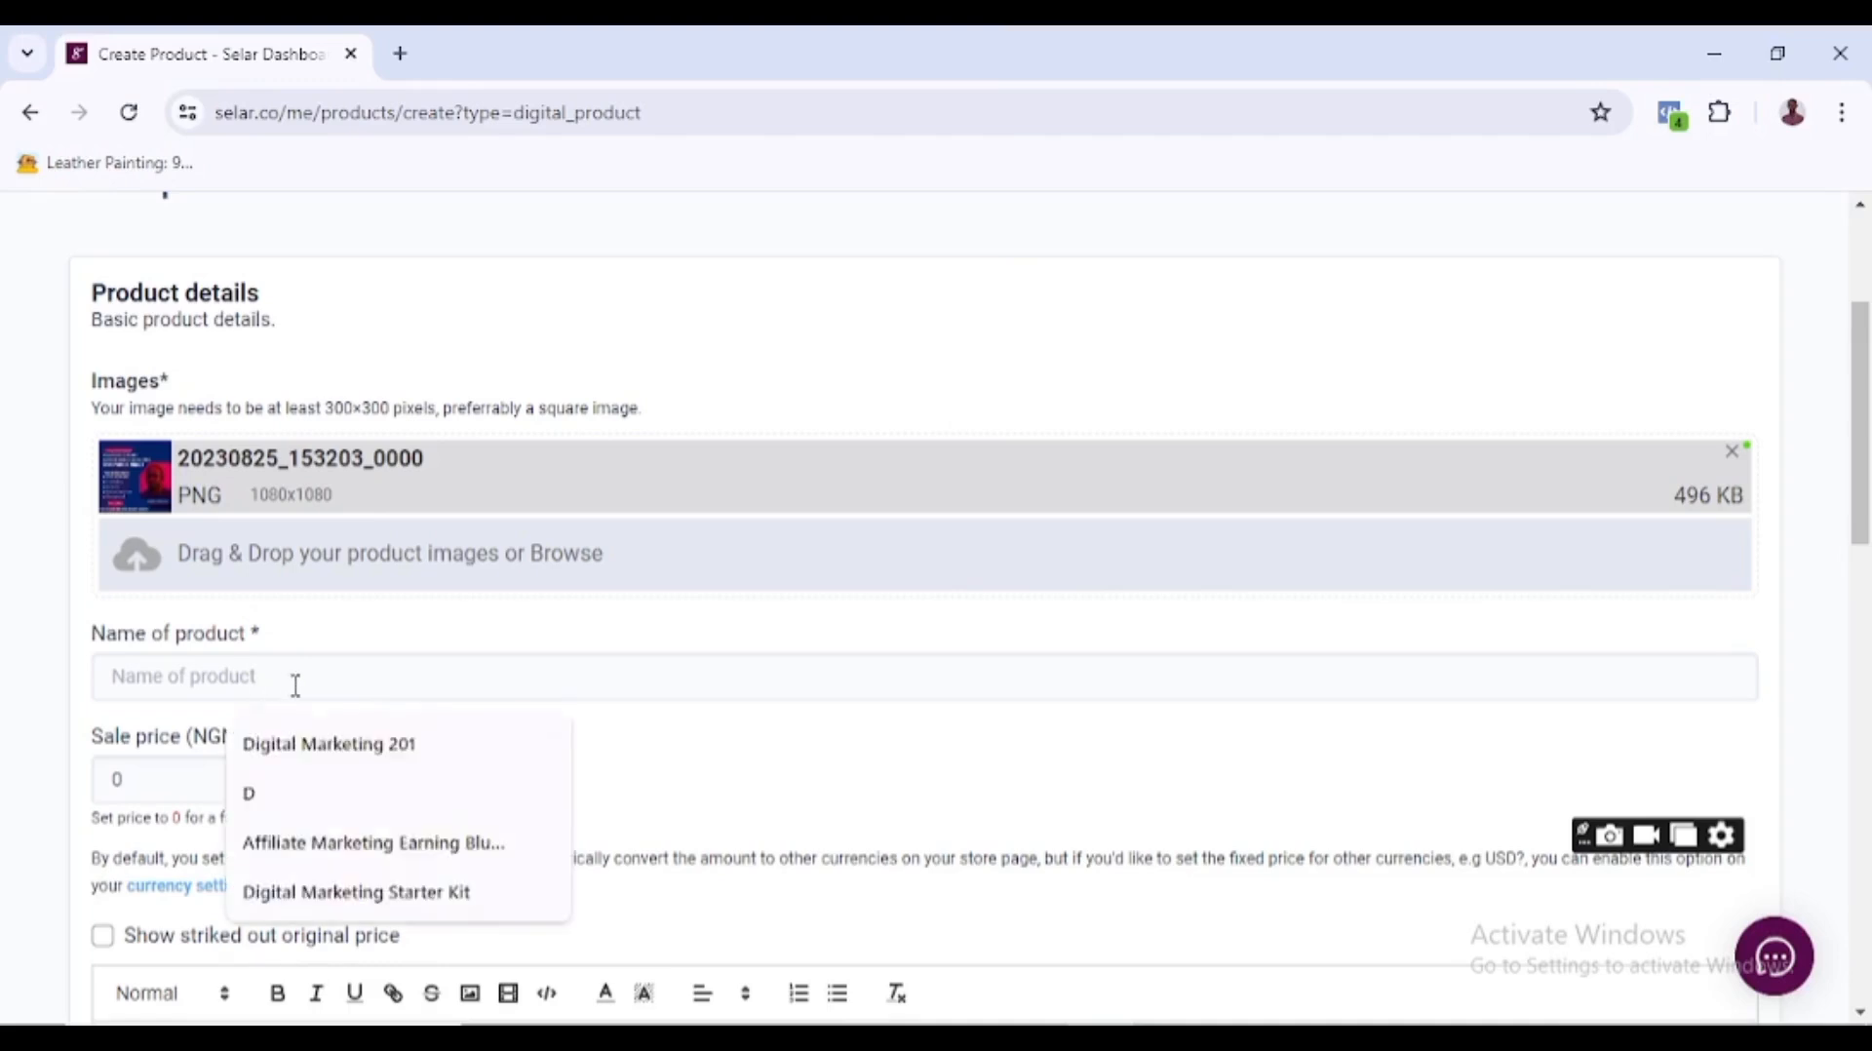
text(1)
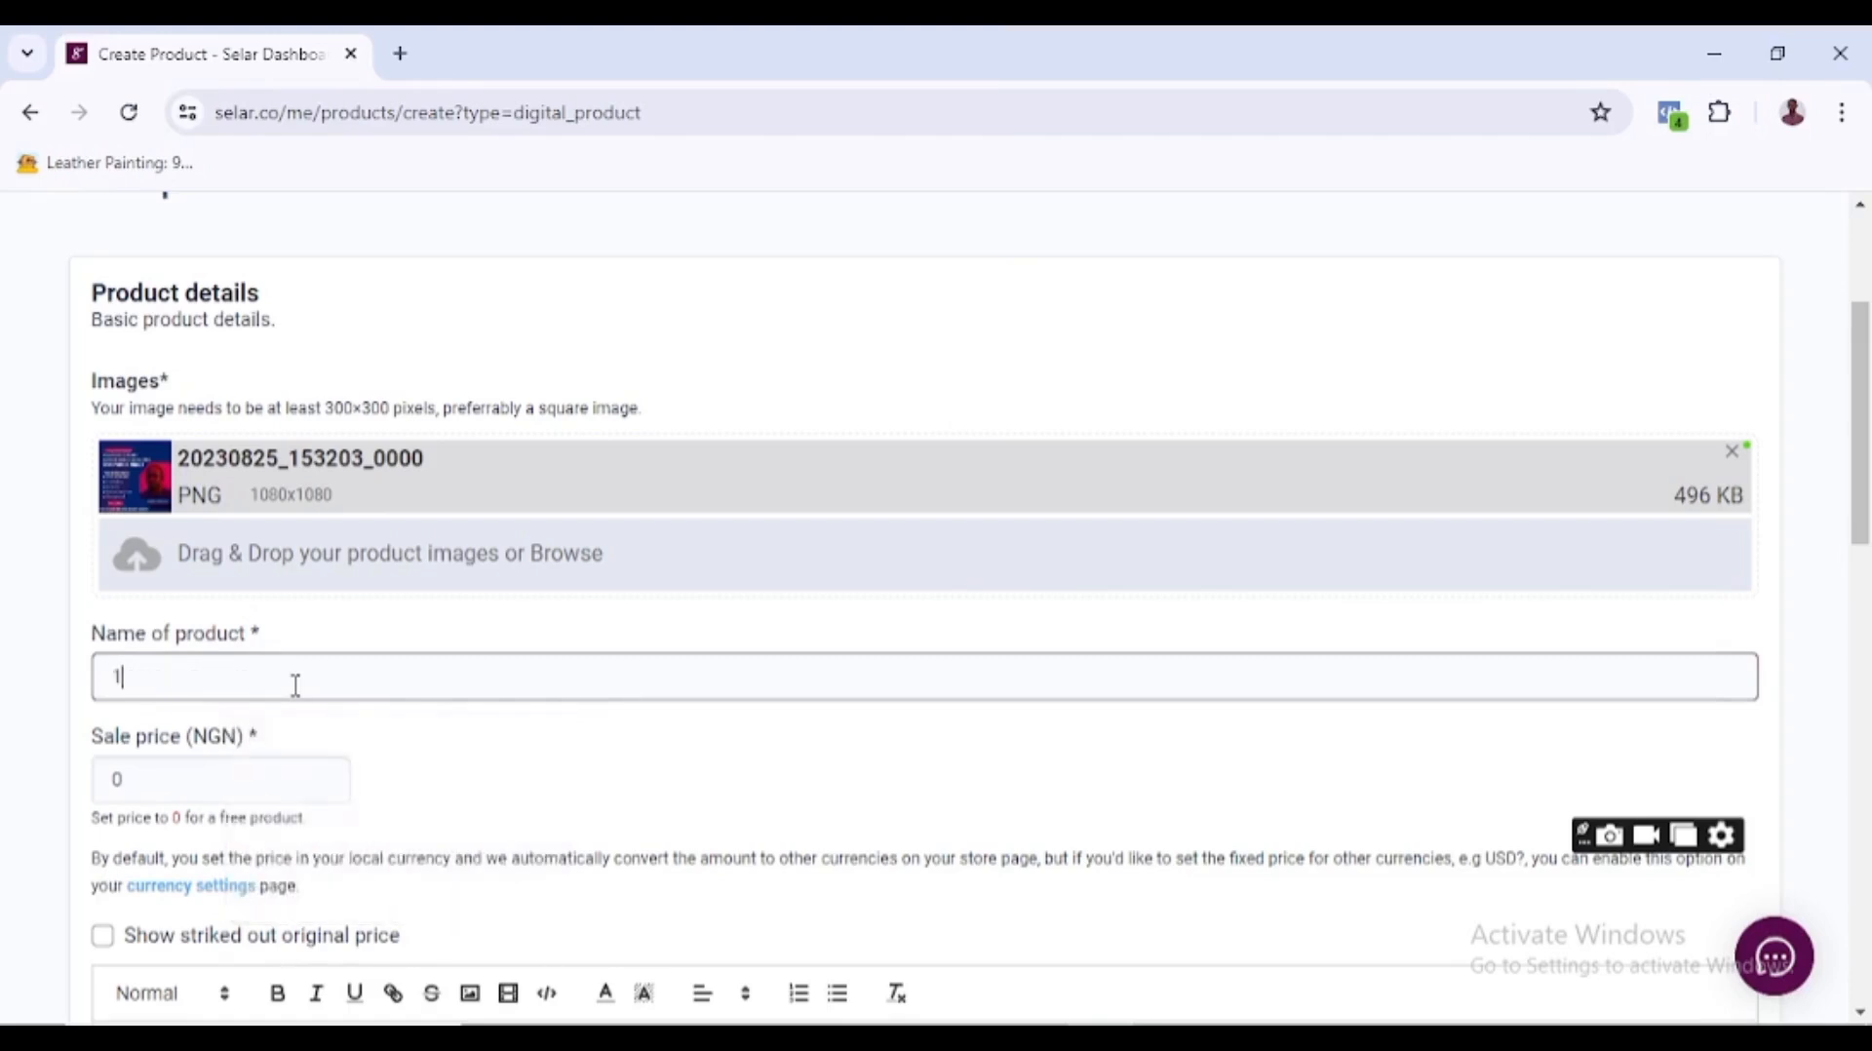
text(k Affiliate)
scroll(202, 502, down, 3)
click(202, 502)
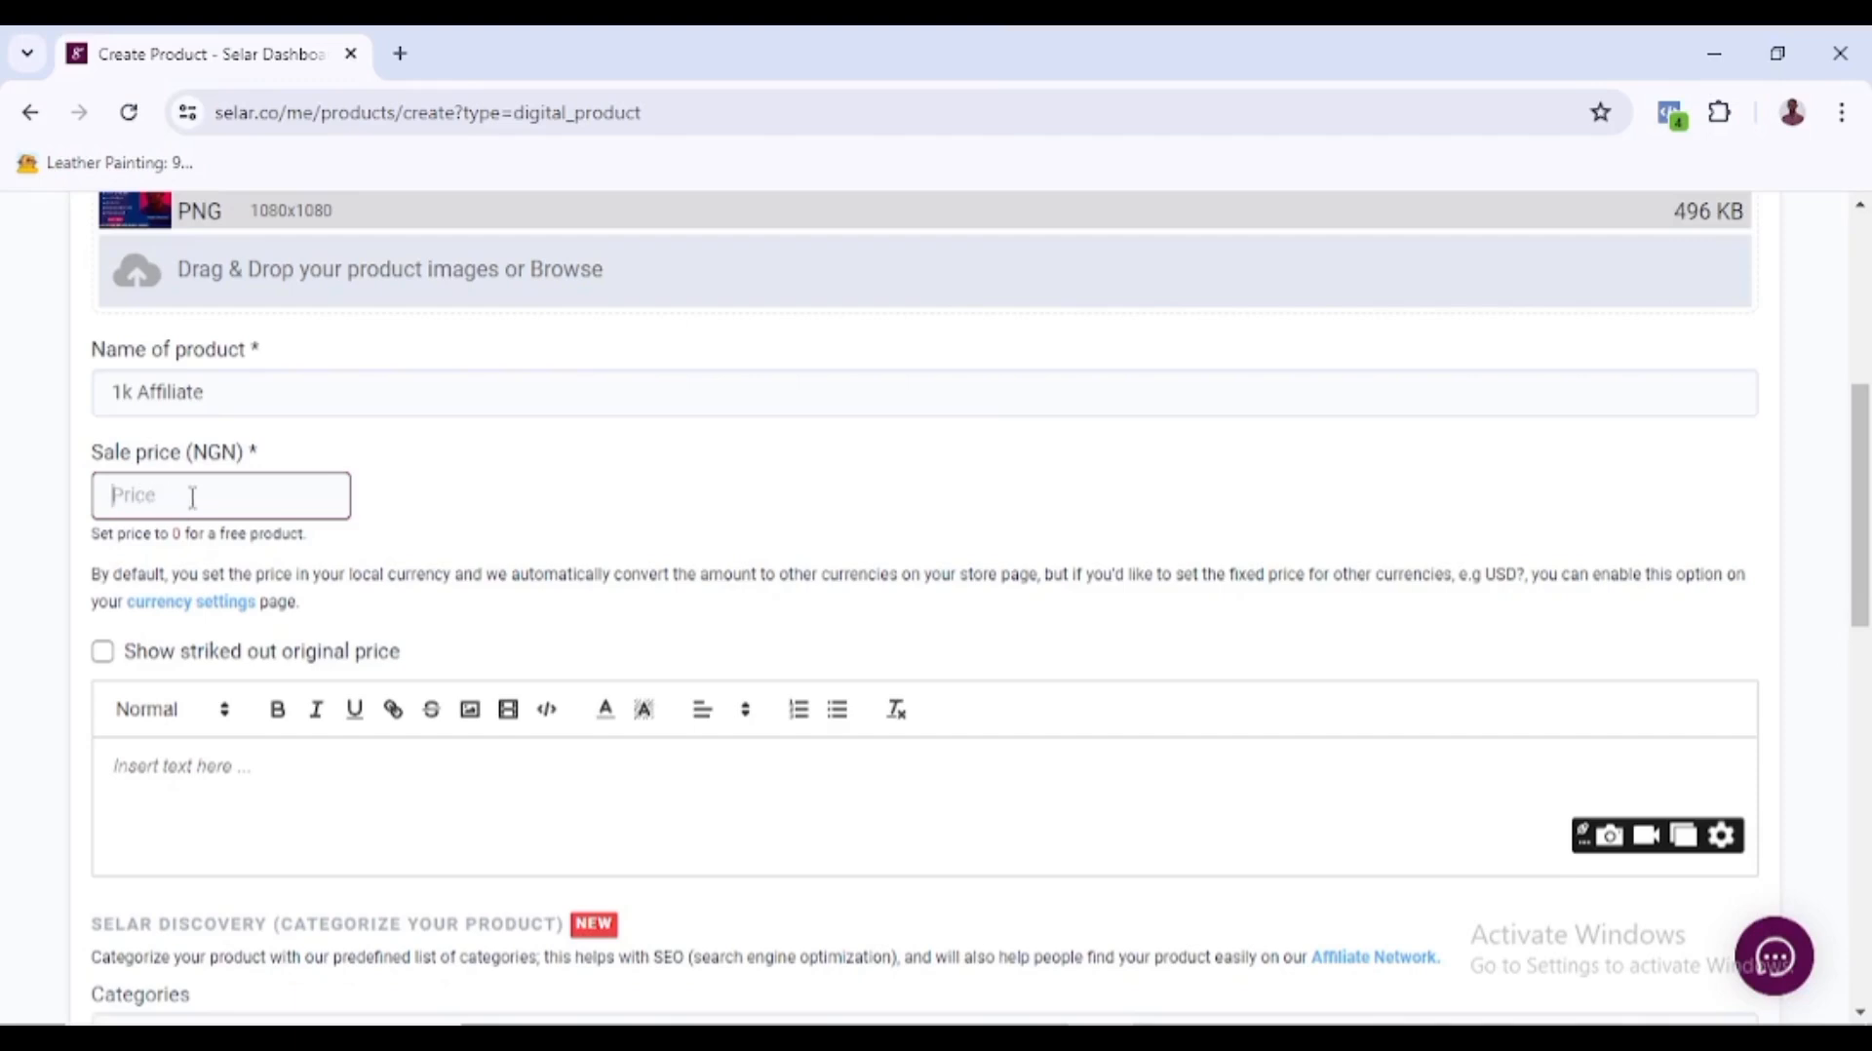
text(1000)
- Enable the striked out original price and set the original price to 2000 NGN
click(104, 654)
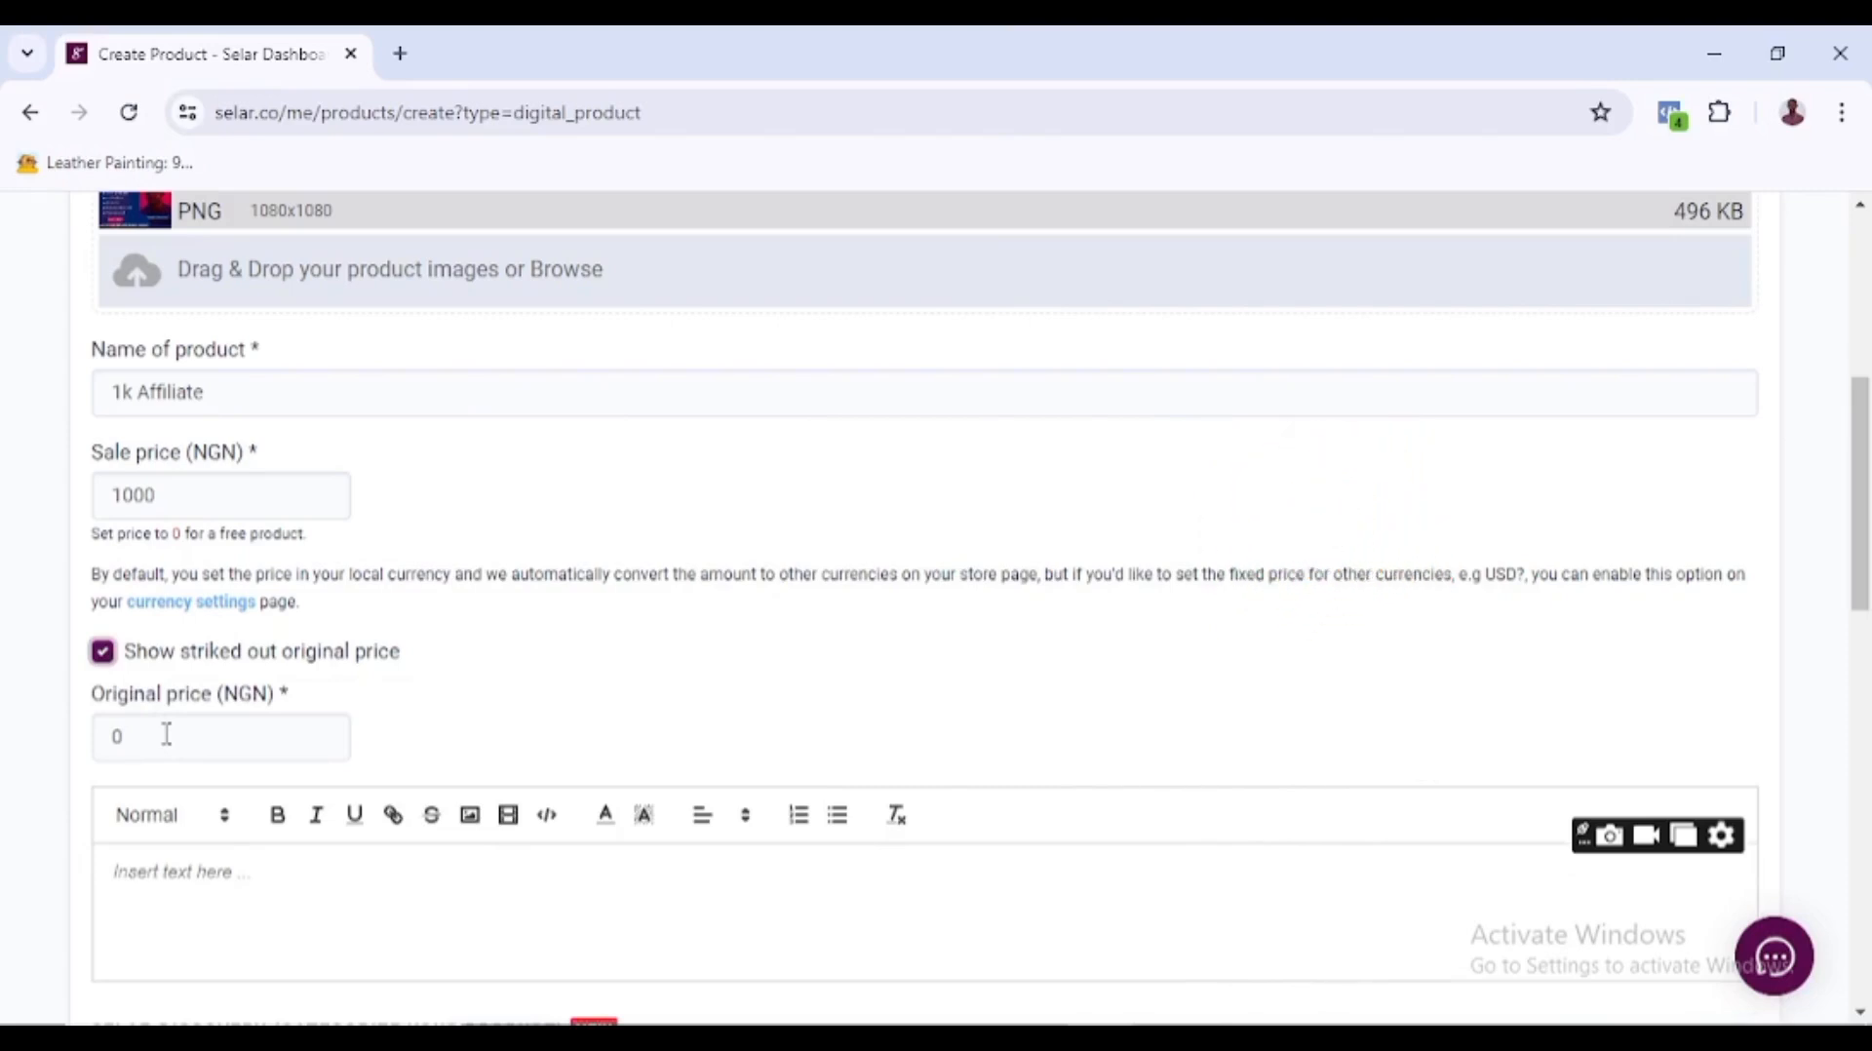
click(167, 743)
key(BackSpace)
text(2000)
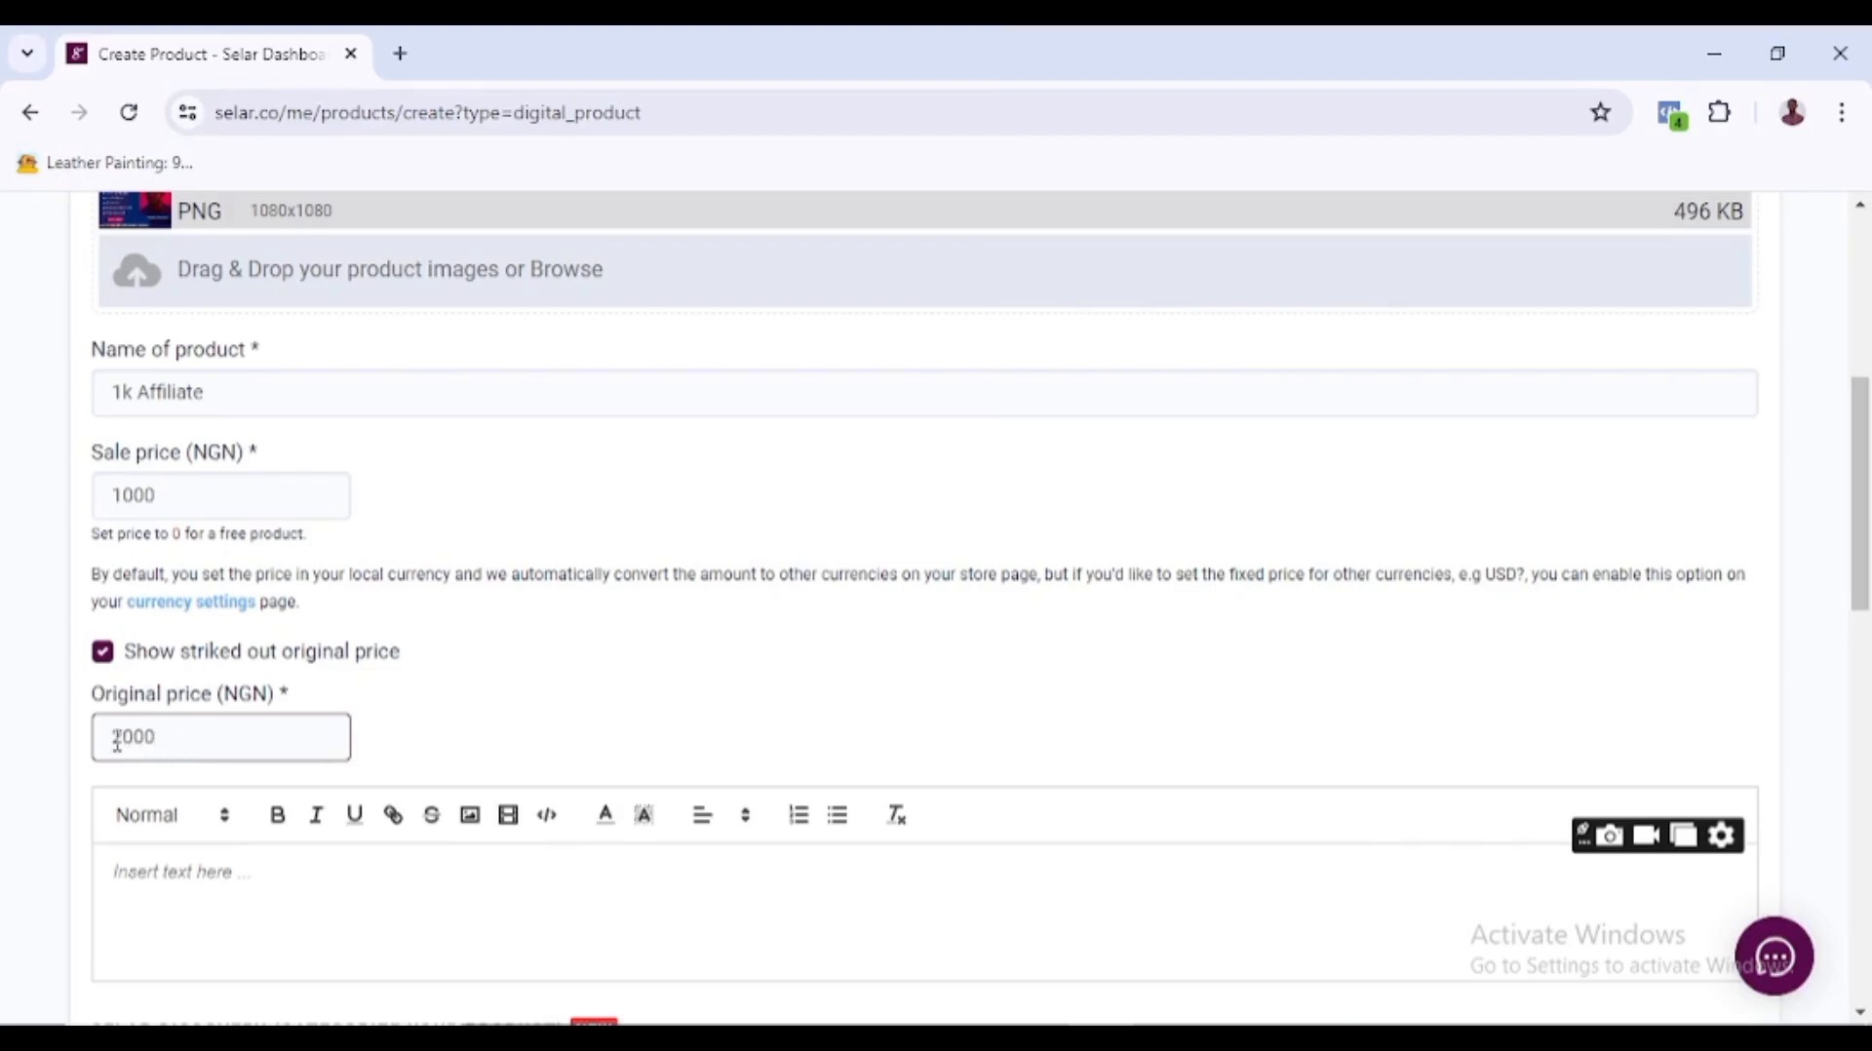
- Write the product description's first line: "Learn affiliate marketing from the best even if you dont know how to sell..."
click(255, 893)
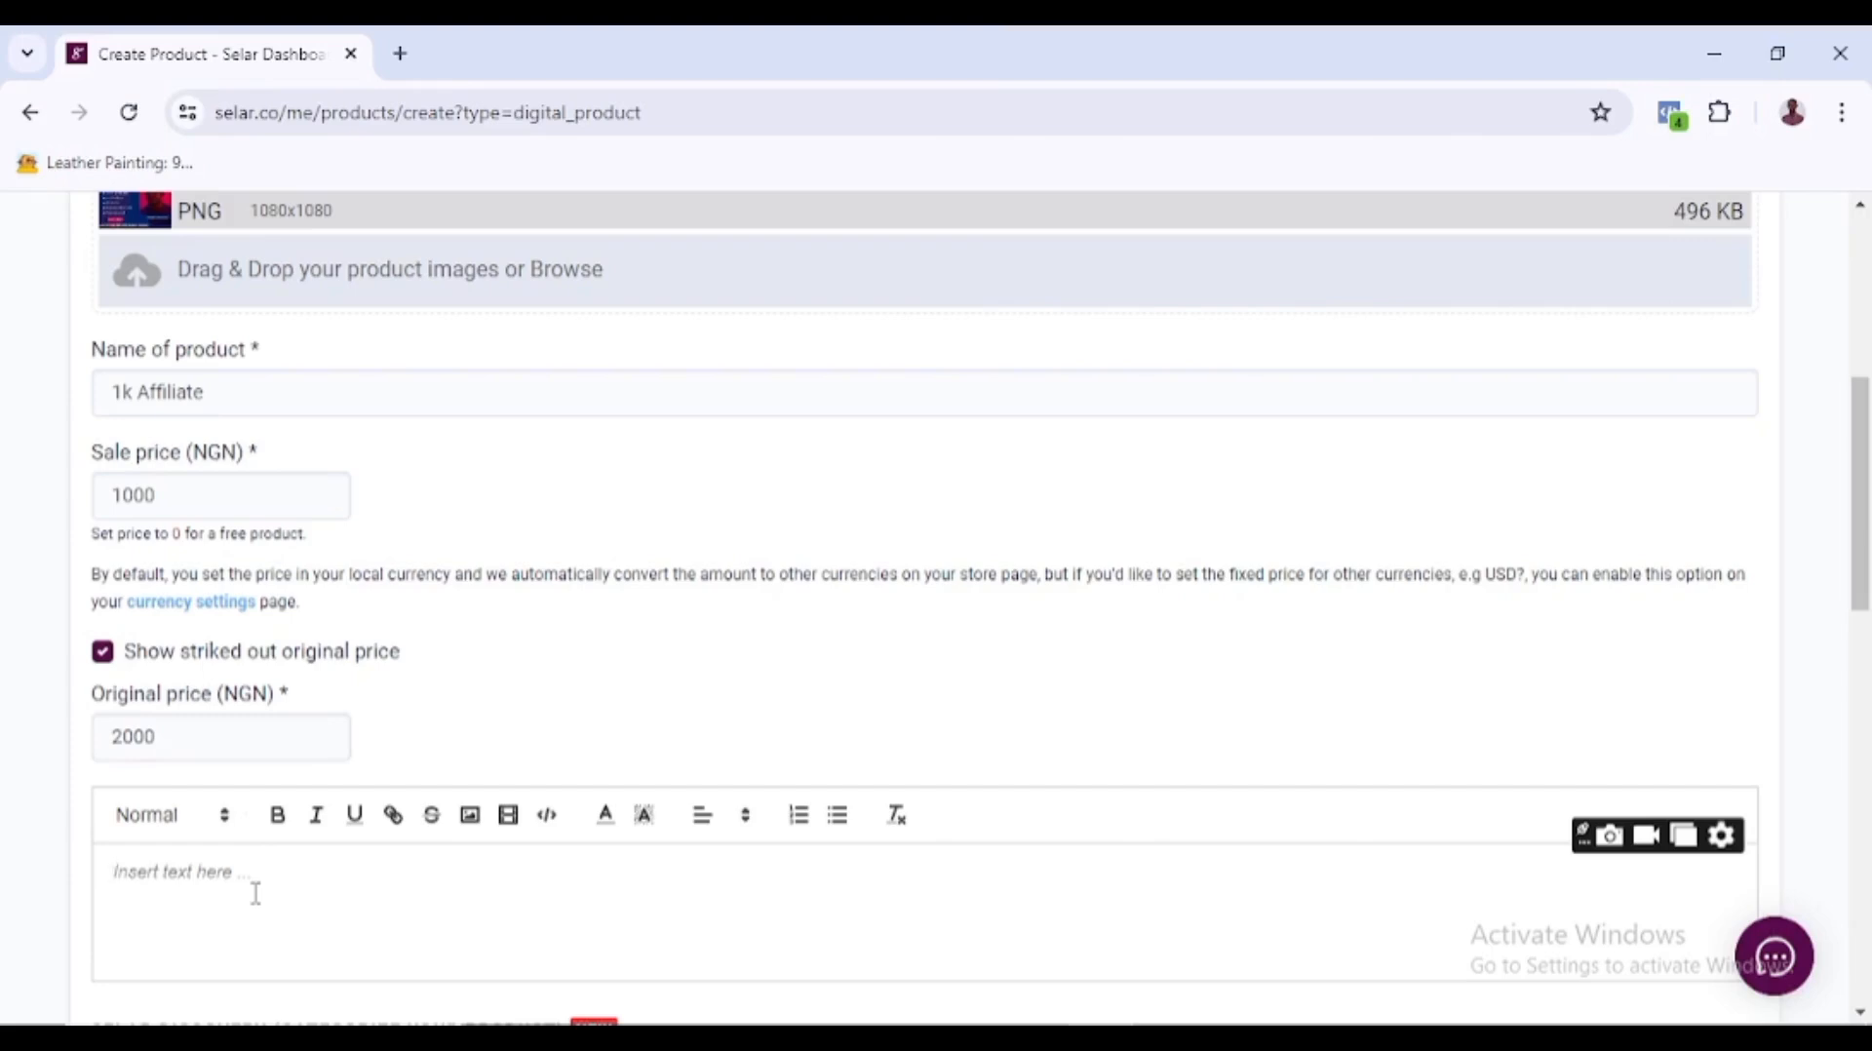
text(Learn affiliate marketing)
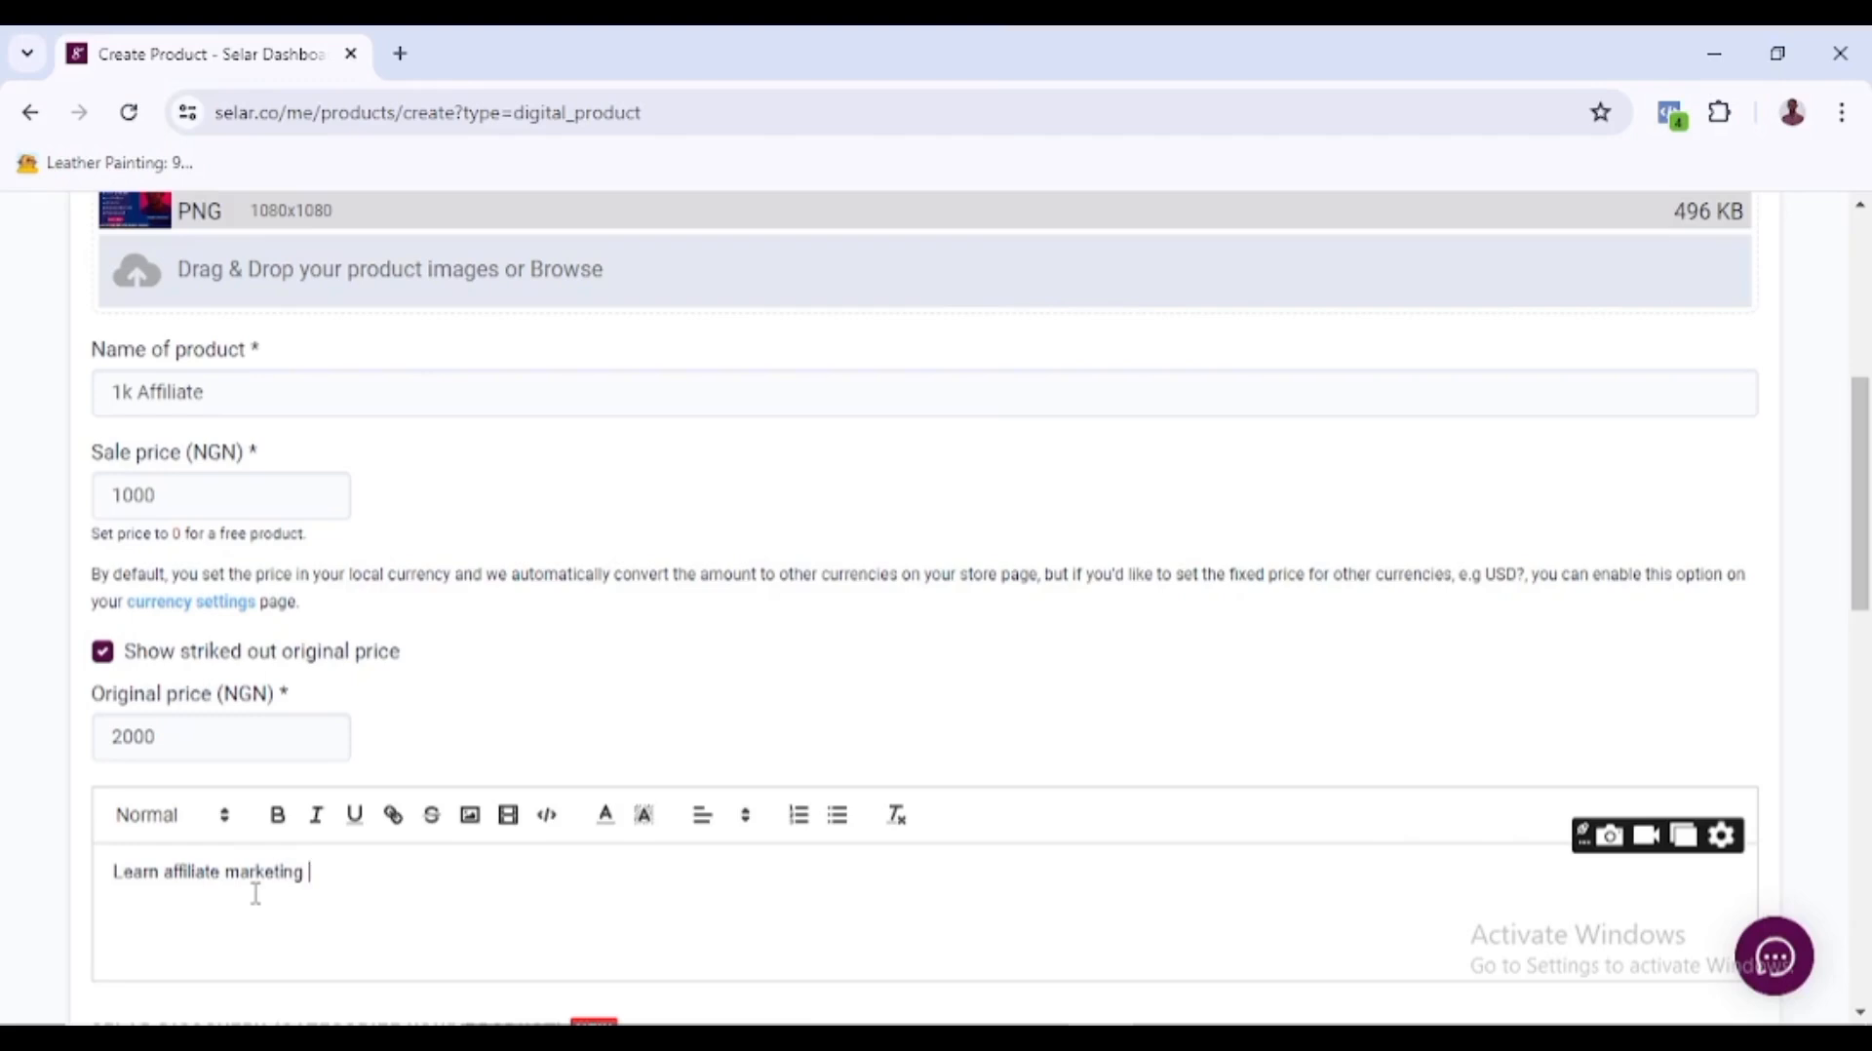
text( from the best even if)
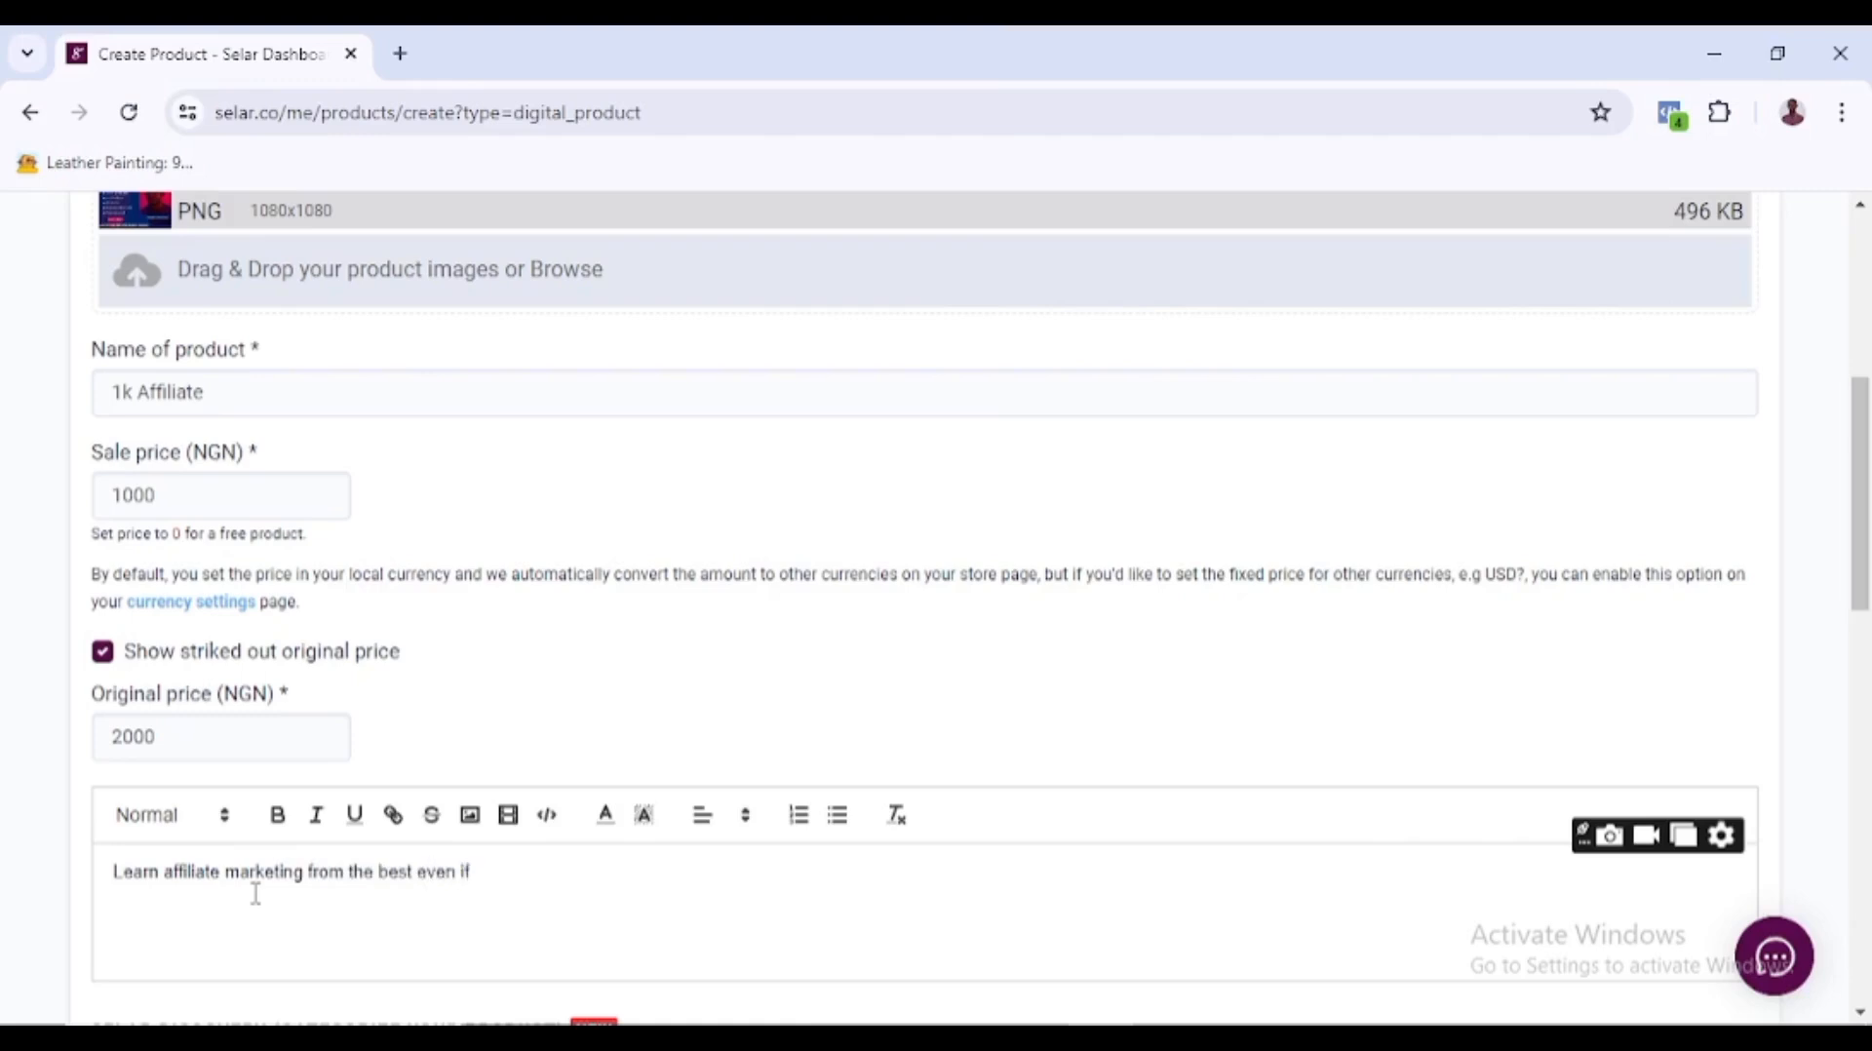
text( you dont kno)
text(w )
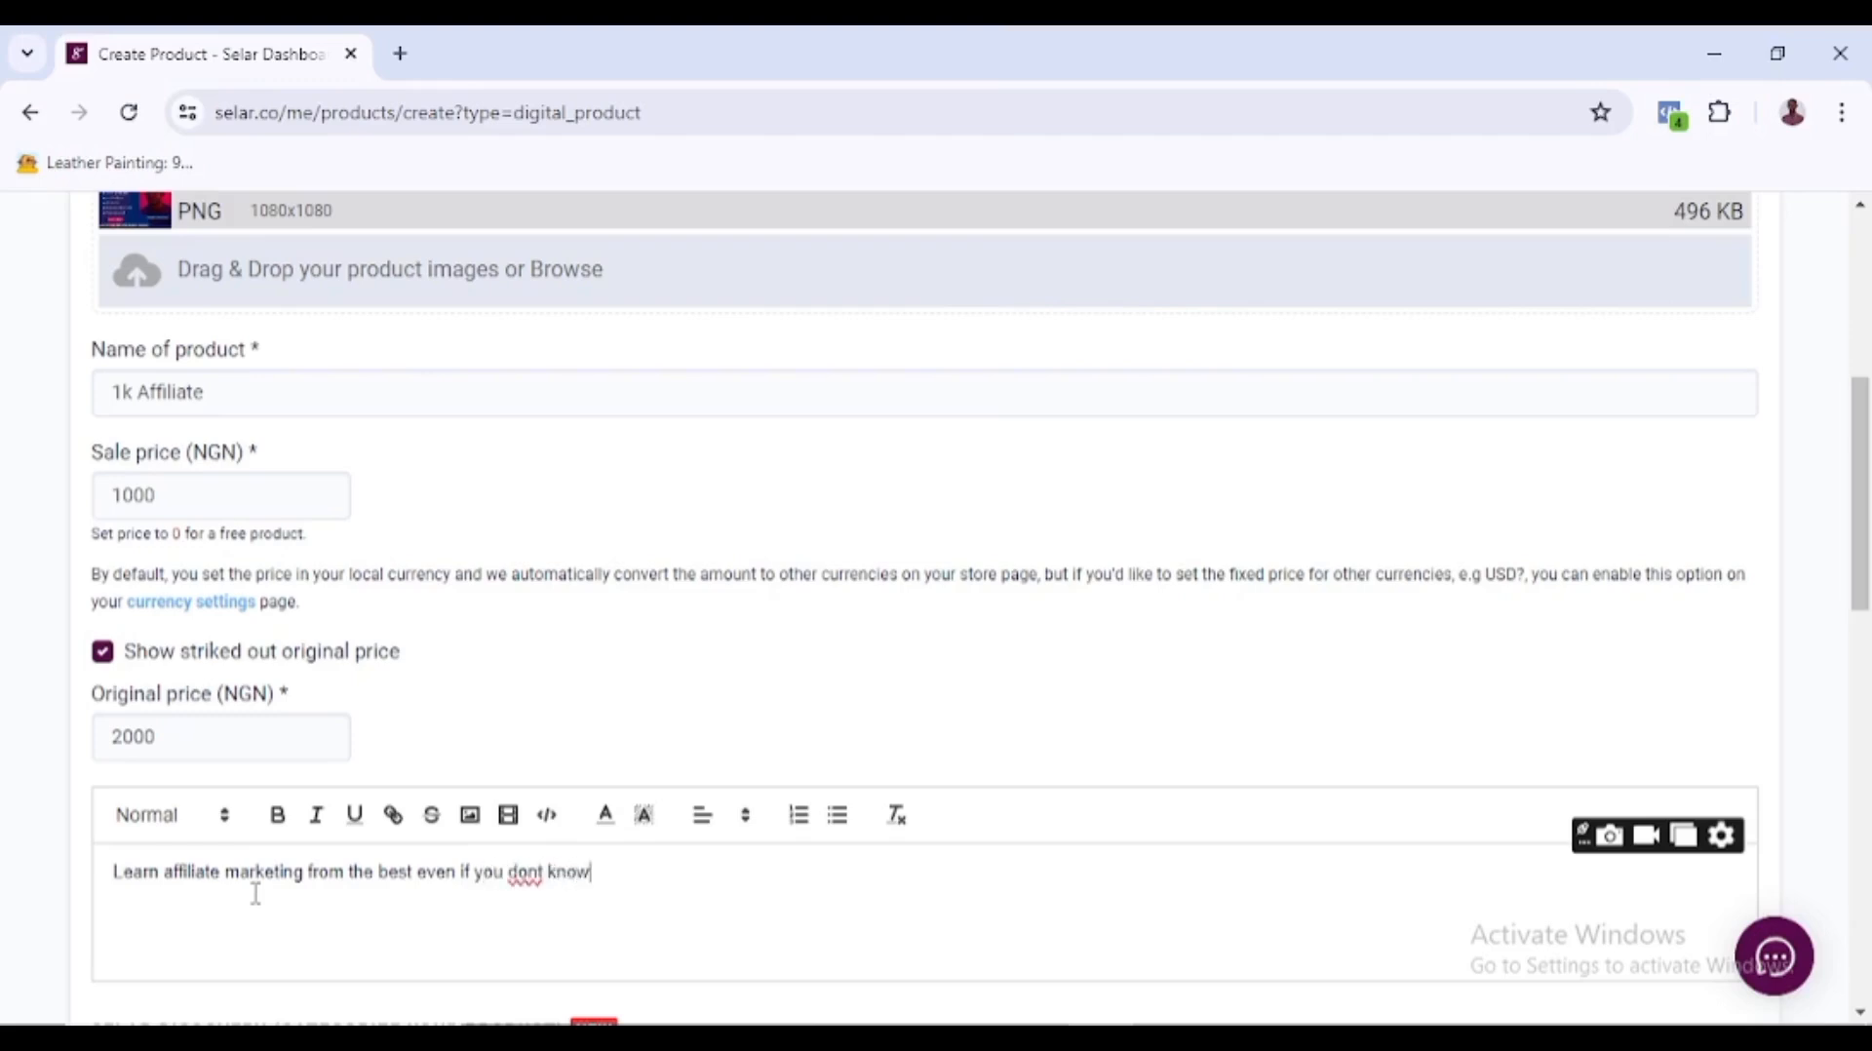
text(how to sell...)
- Add a separate line below the first description sentence reading "click buy more ro order"
click(736, 870)
key(Return)
text(click)
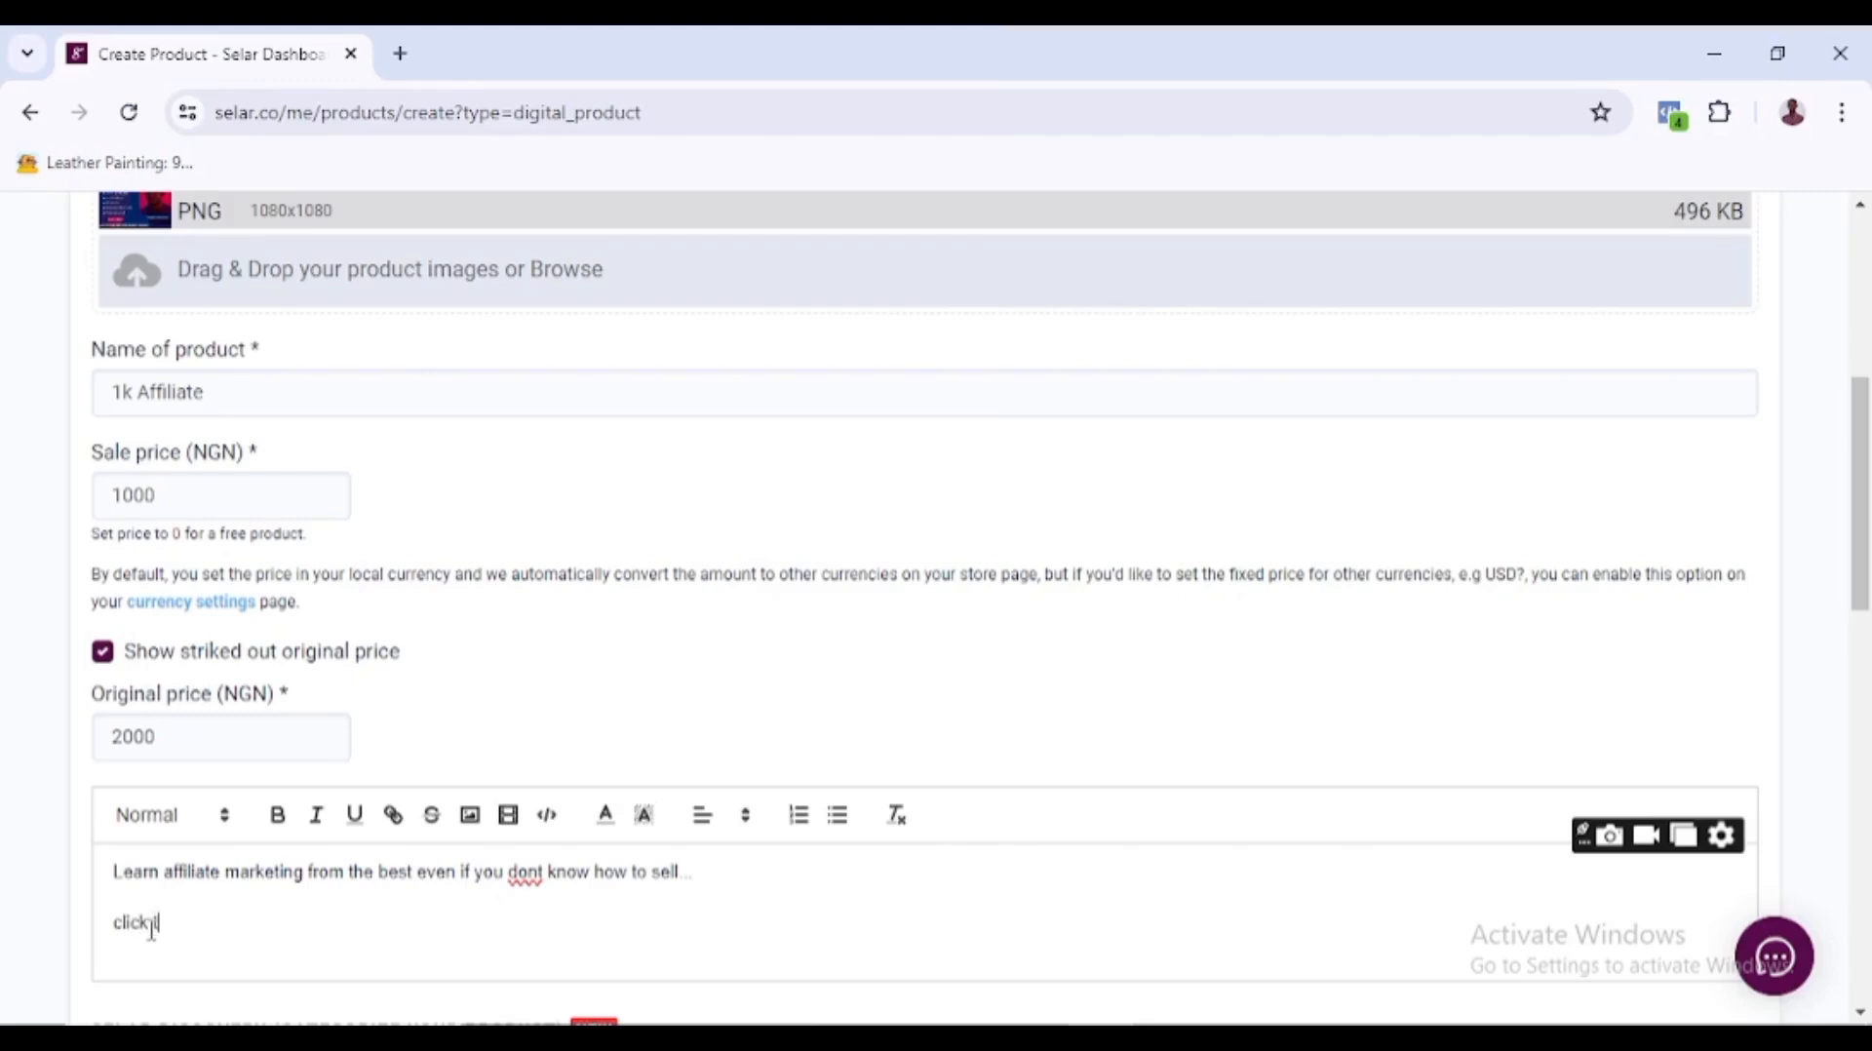
text( buy more ro ordwe)
key(BackSpace)
key(BackSpace)
text(er)
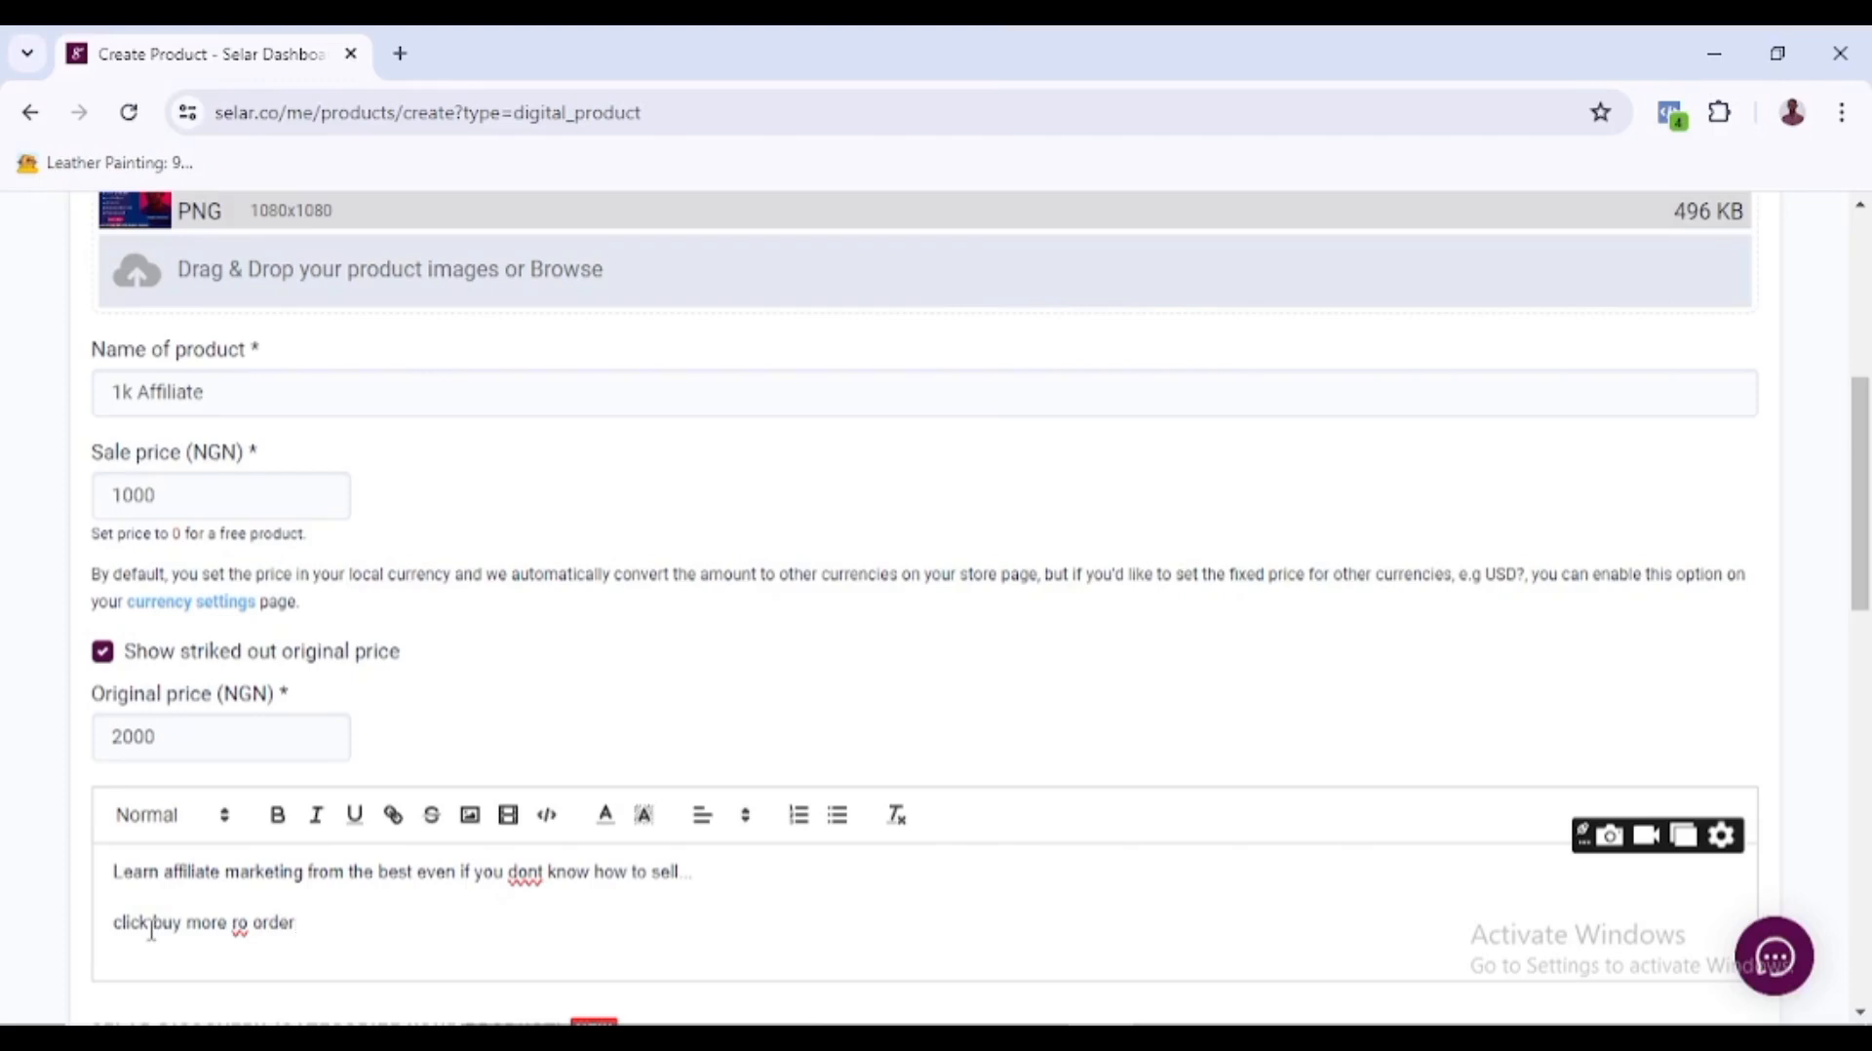
- Correct the second description line to "click buy more button below to order" and change "dont" to "don't" in the first line
click(235, 922)
text(button be)
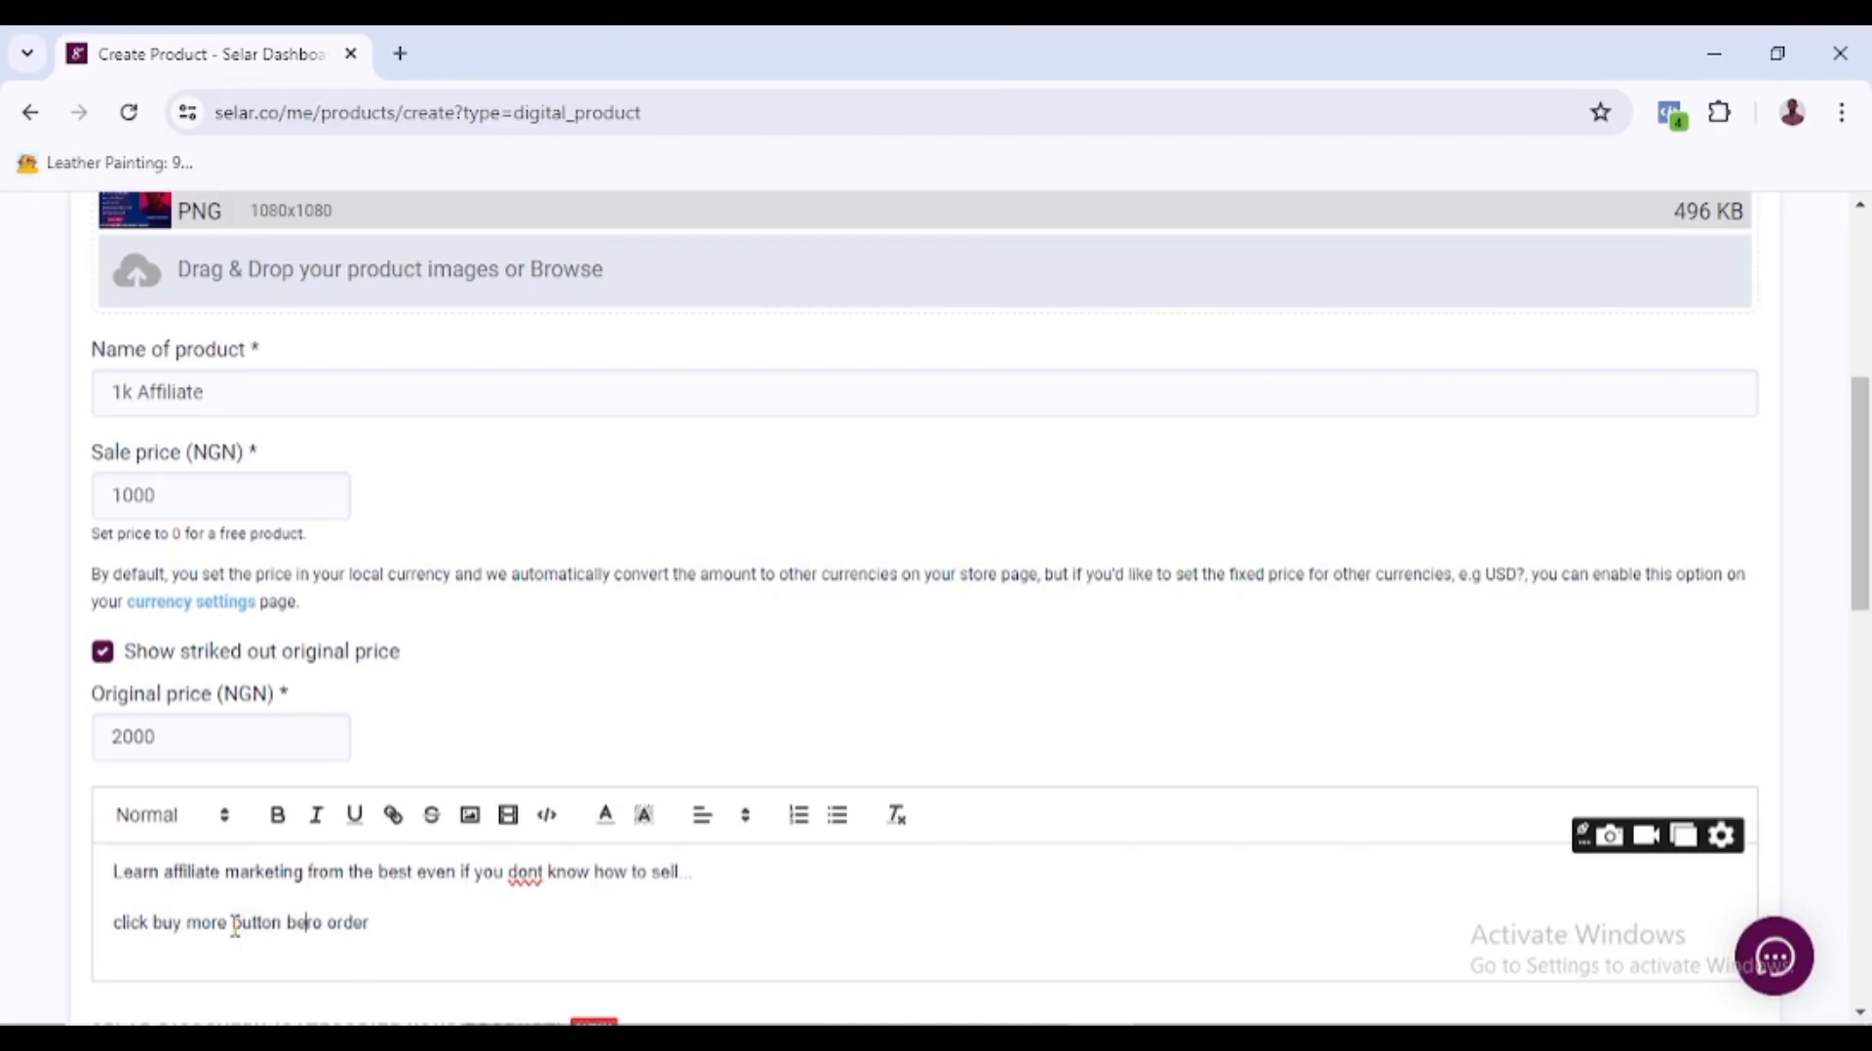
text(low t)
key(BackSpace)
click(540, 871)
text(')
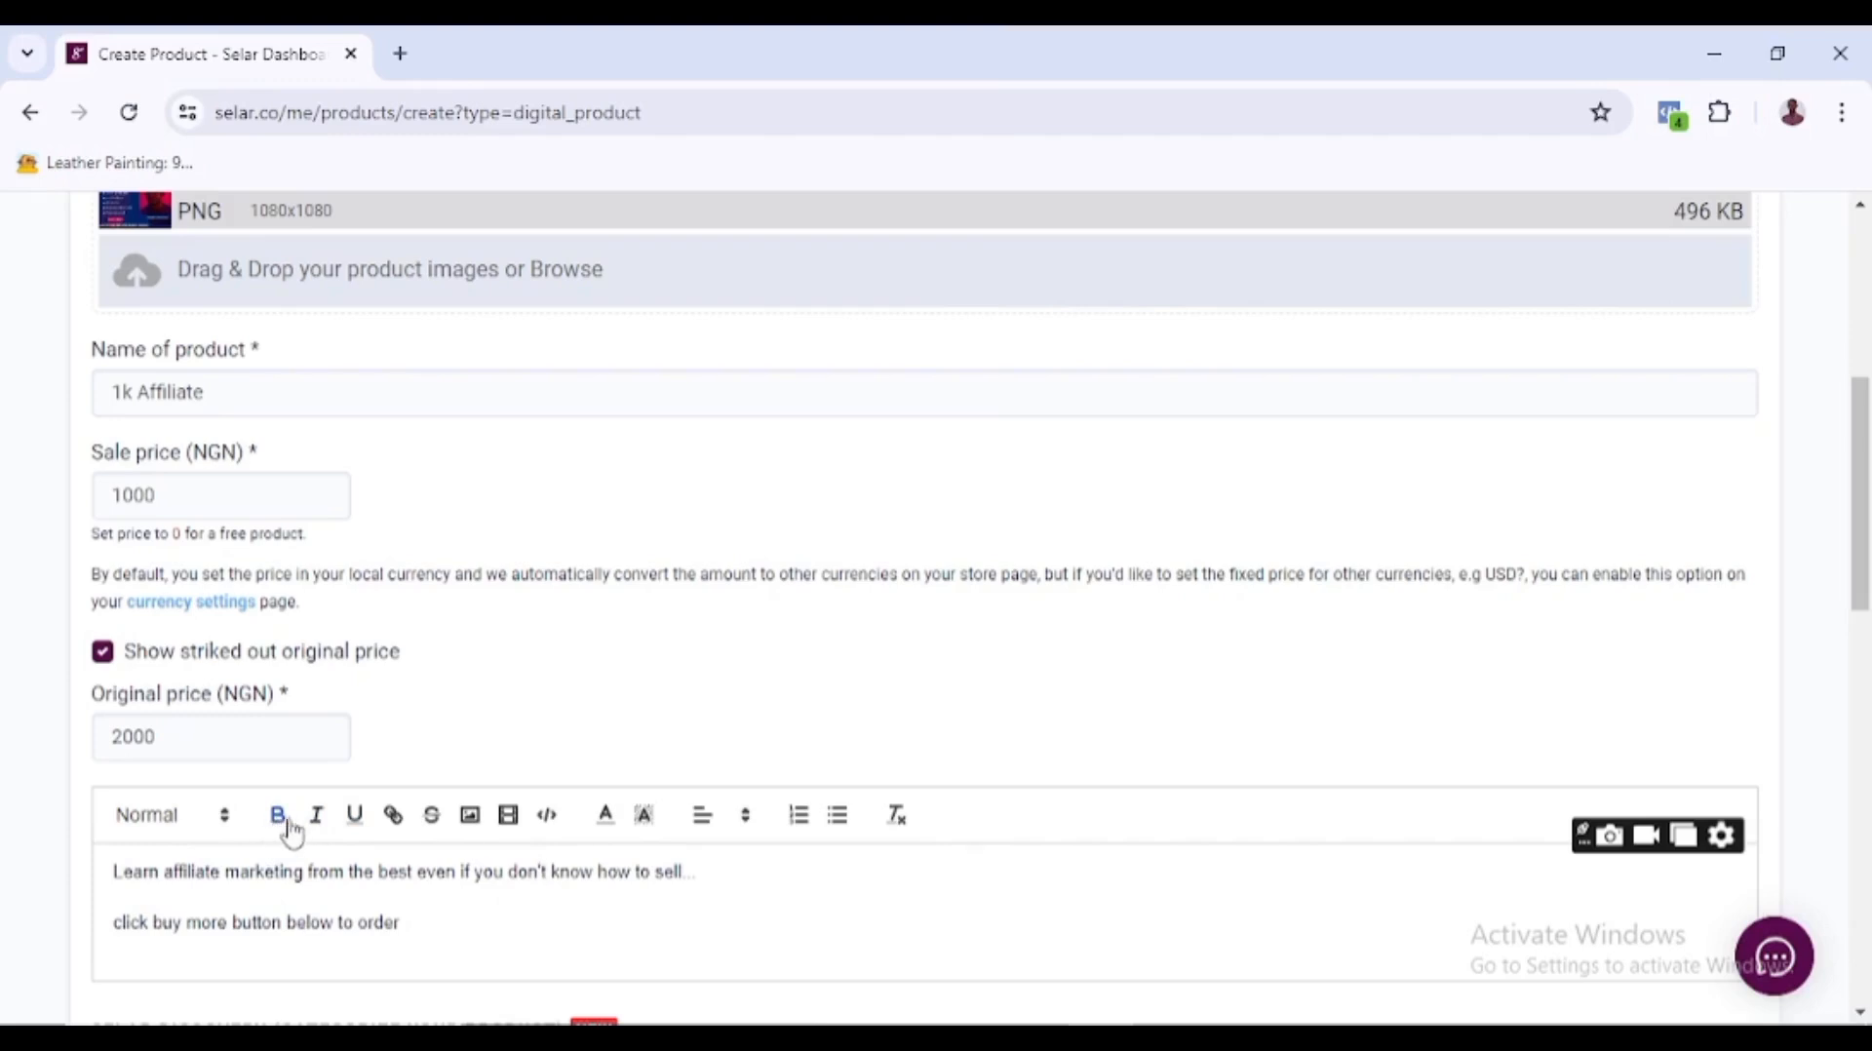
- Make the words "buy more" bold in the second line of the product description
click(228, 925)
shift+click(154, 925)
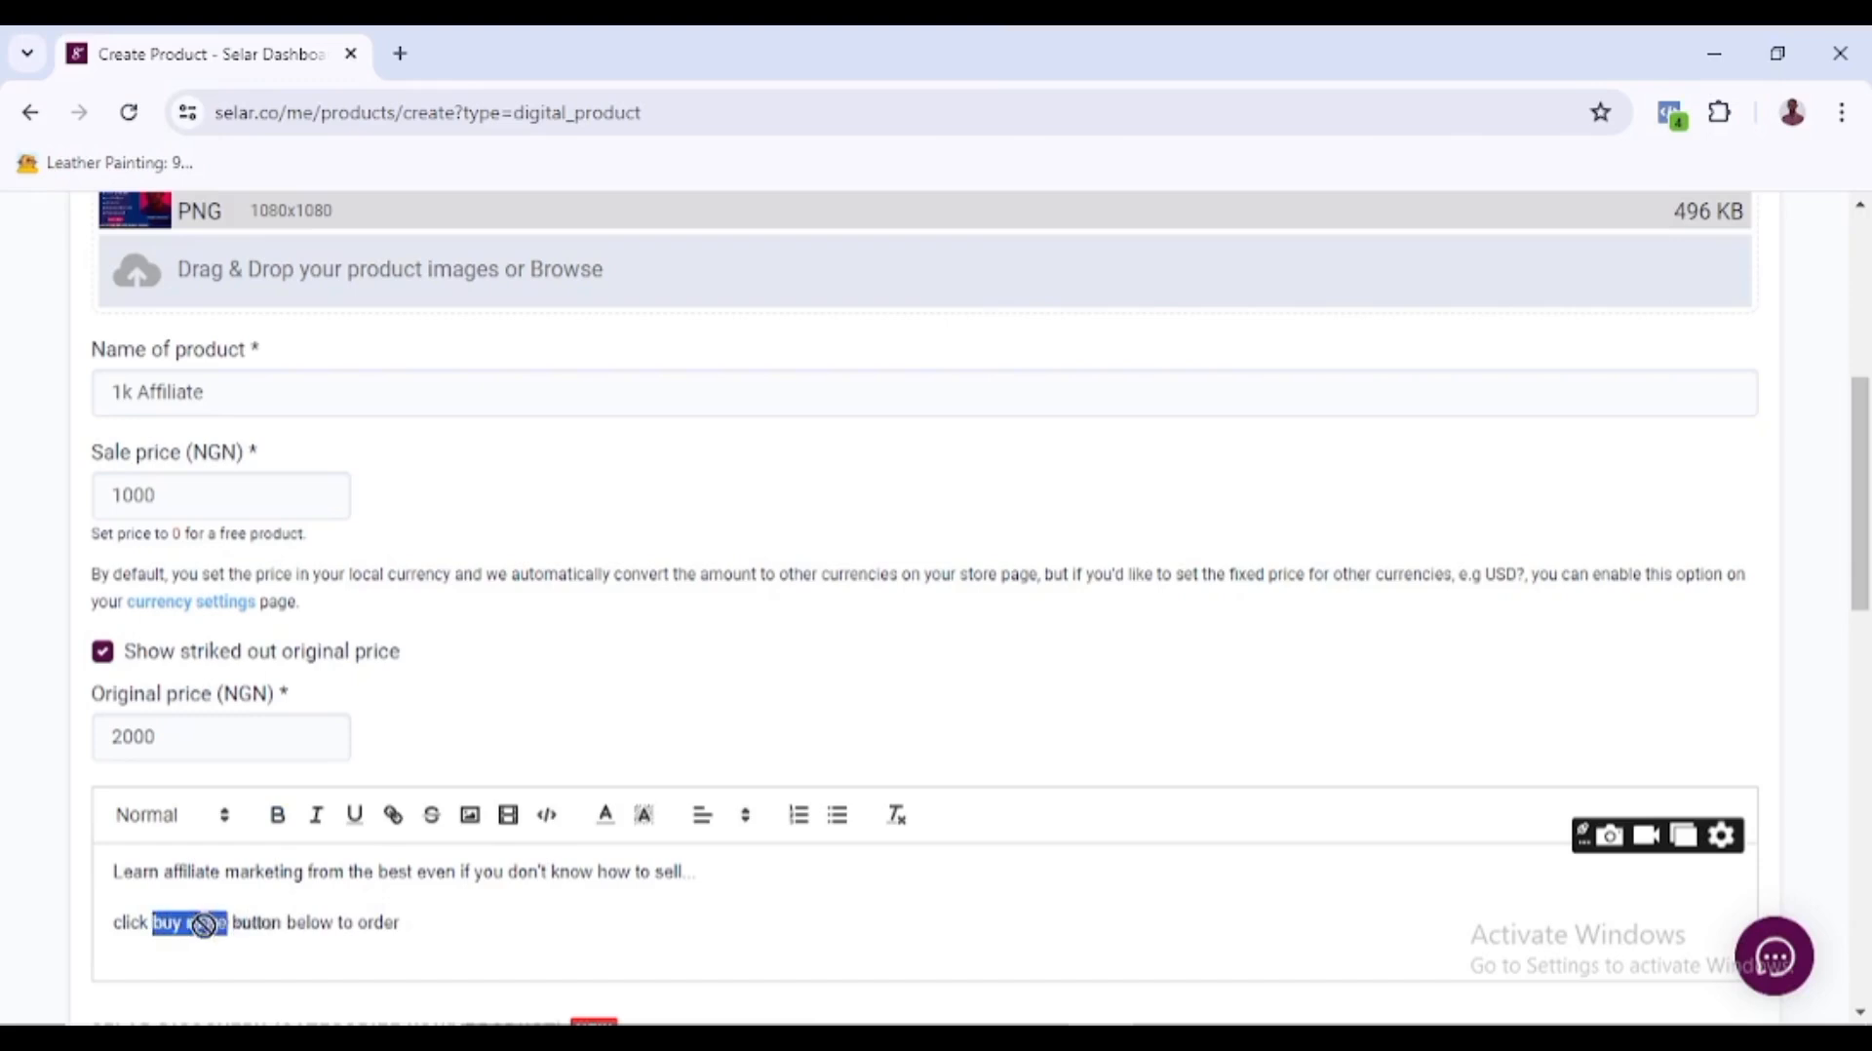
click(278, 816)
click(250, 971)
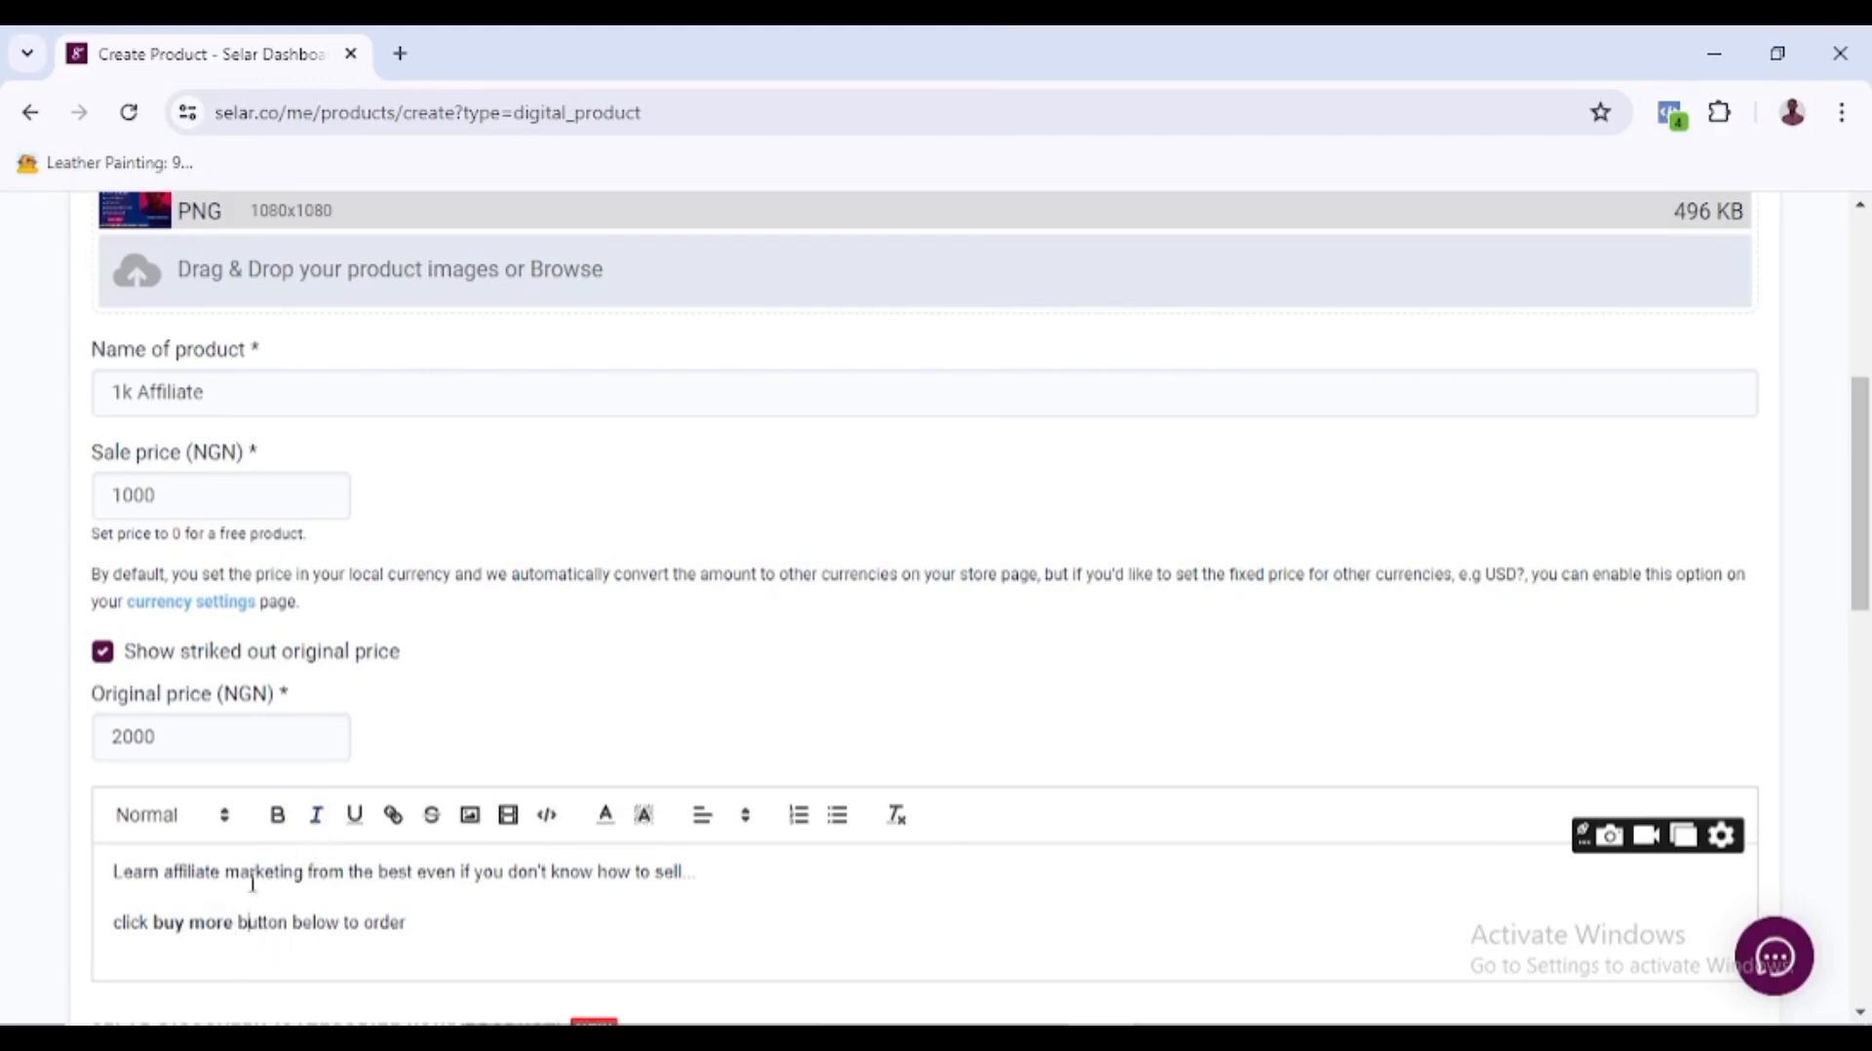
- Underline the entire first line of the product description, "Learn affiliate marketing from the best even if you don't know how to sell..."
click(224, 872)
drag(715, 873, 113, 873)
click(356, 817)
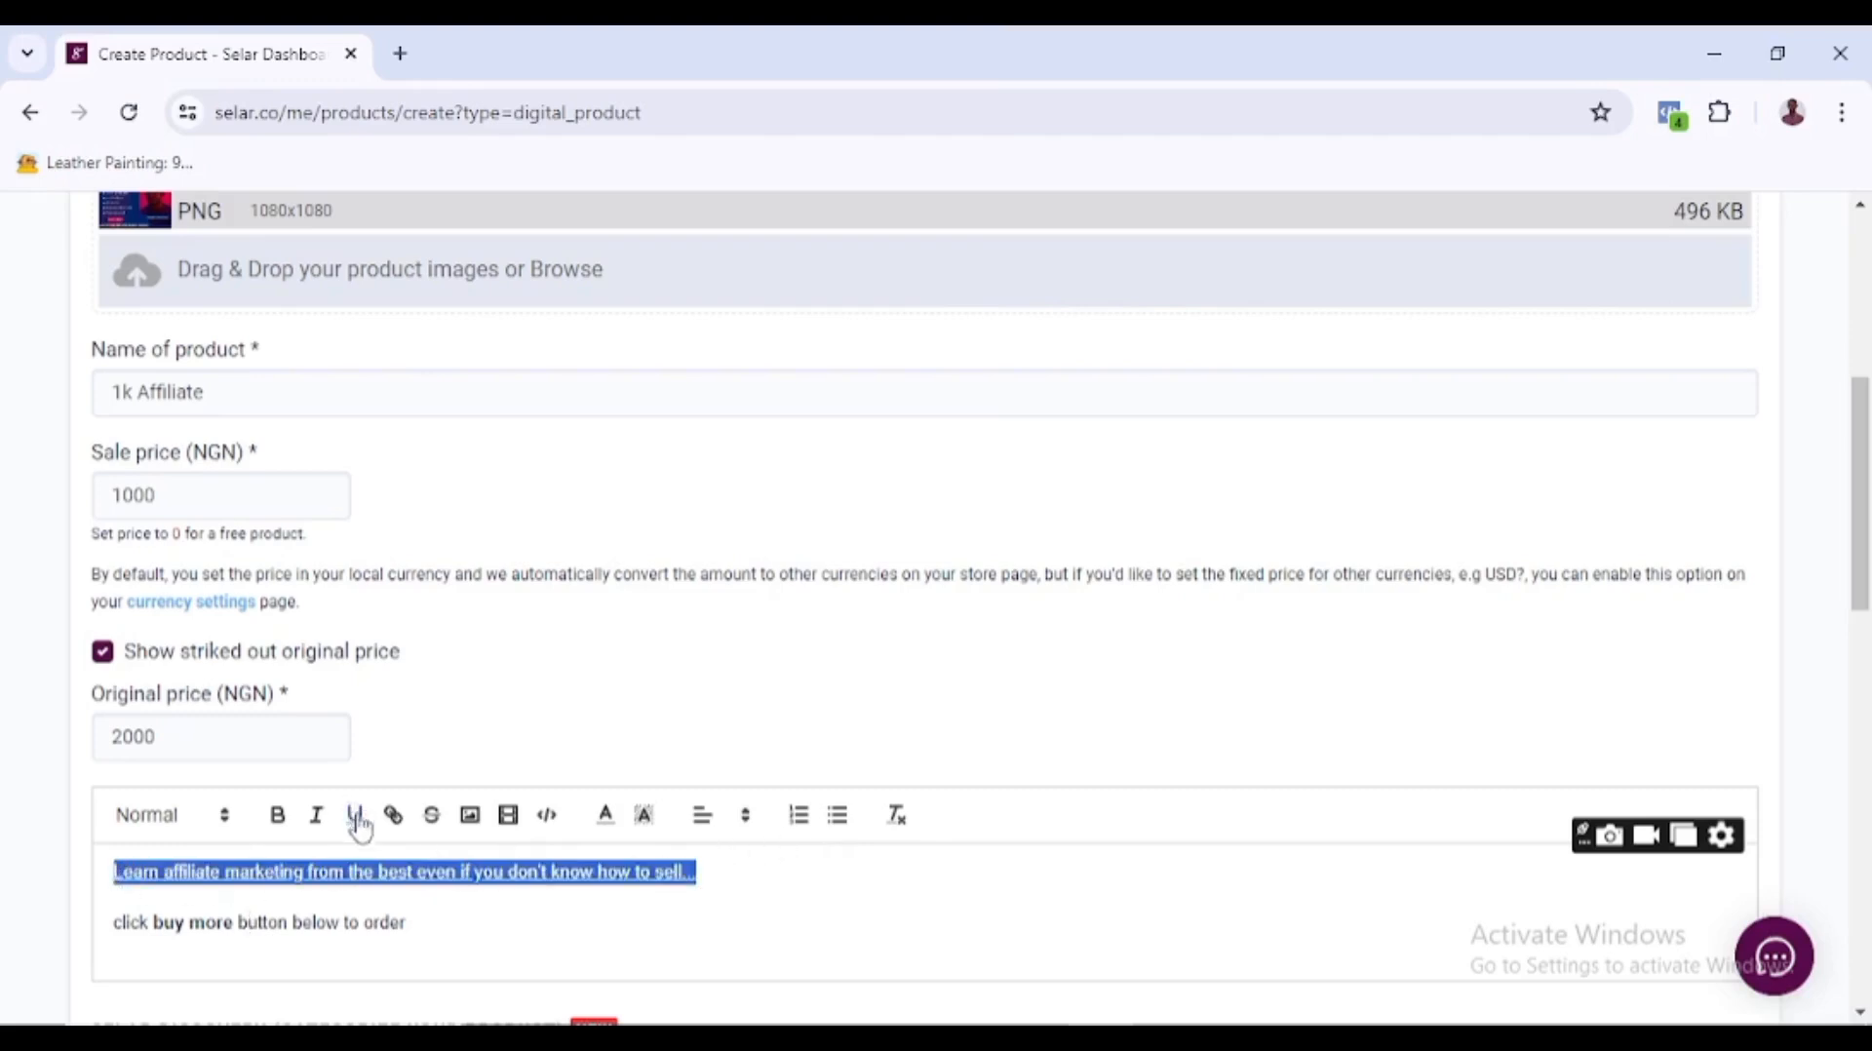
click(417, 898)
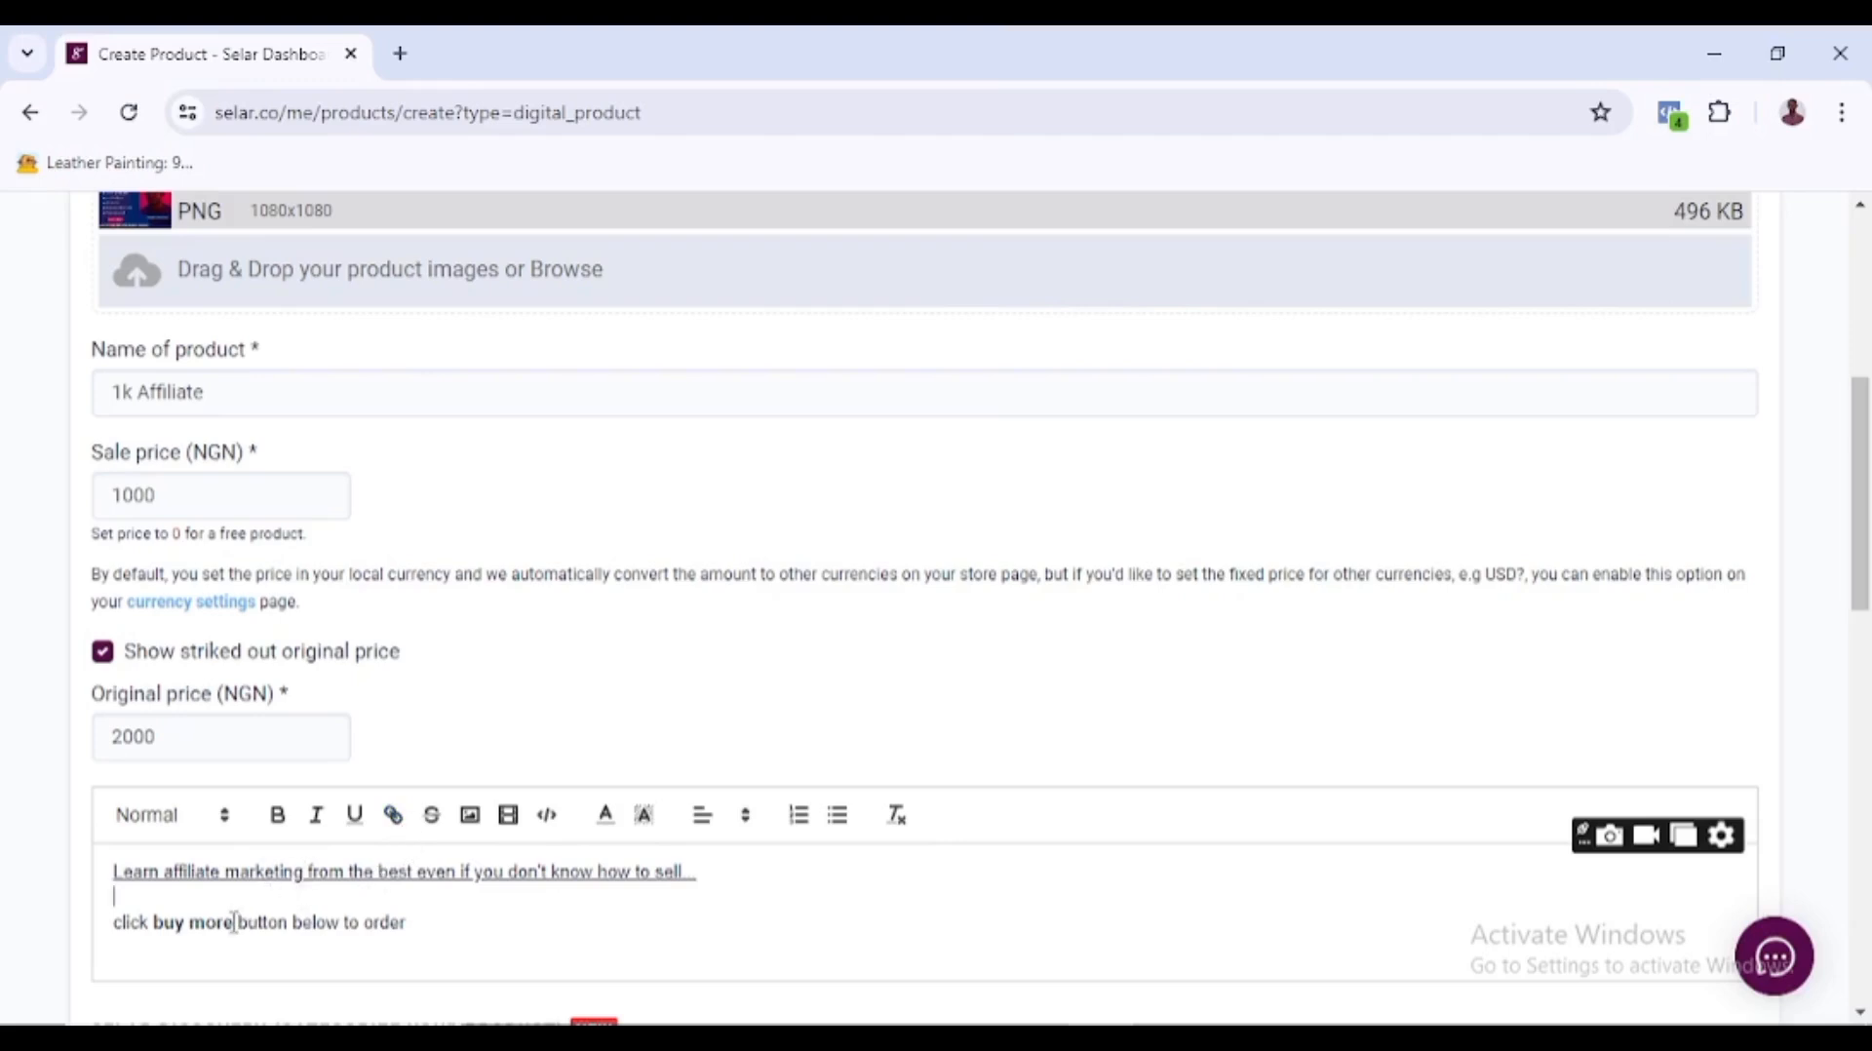
drag(234, 922, 153, 922)
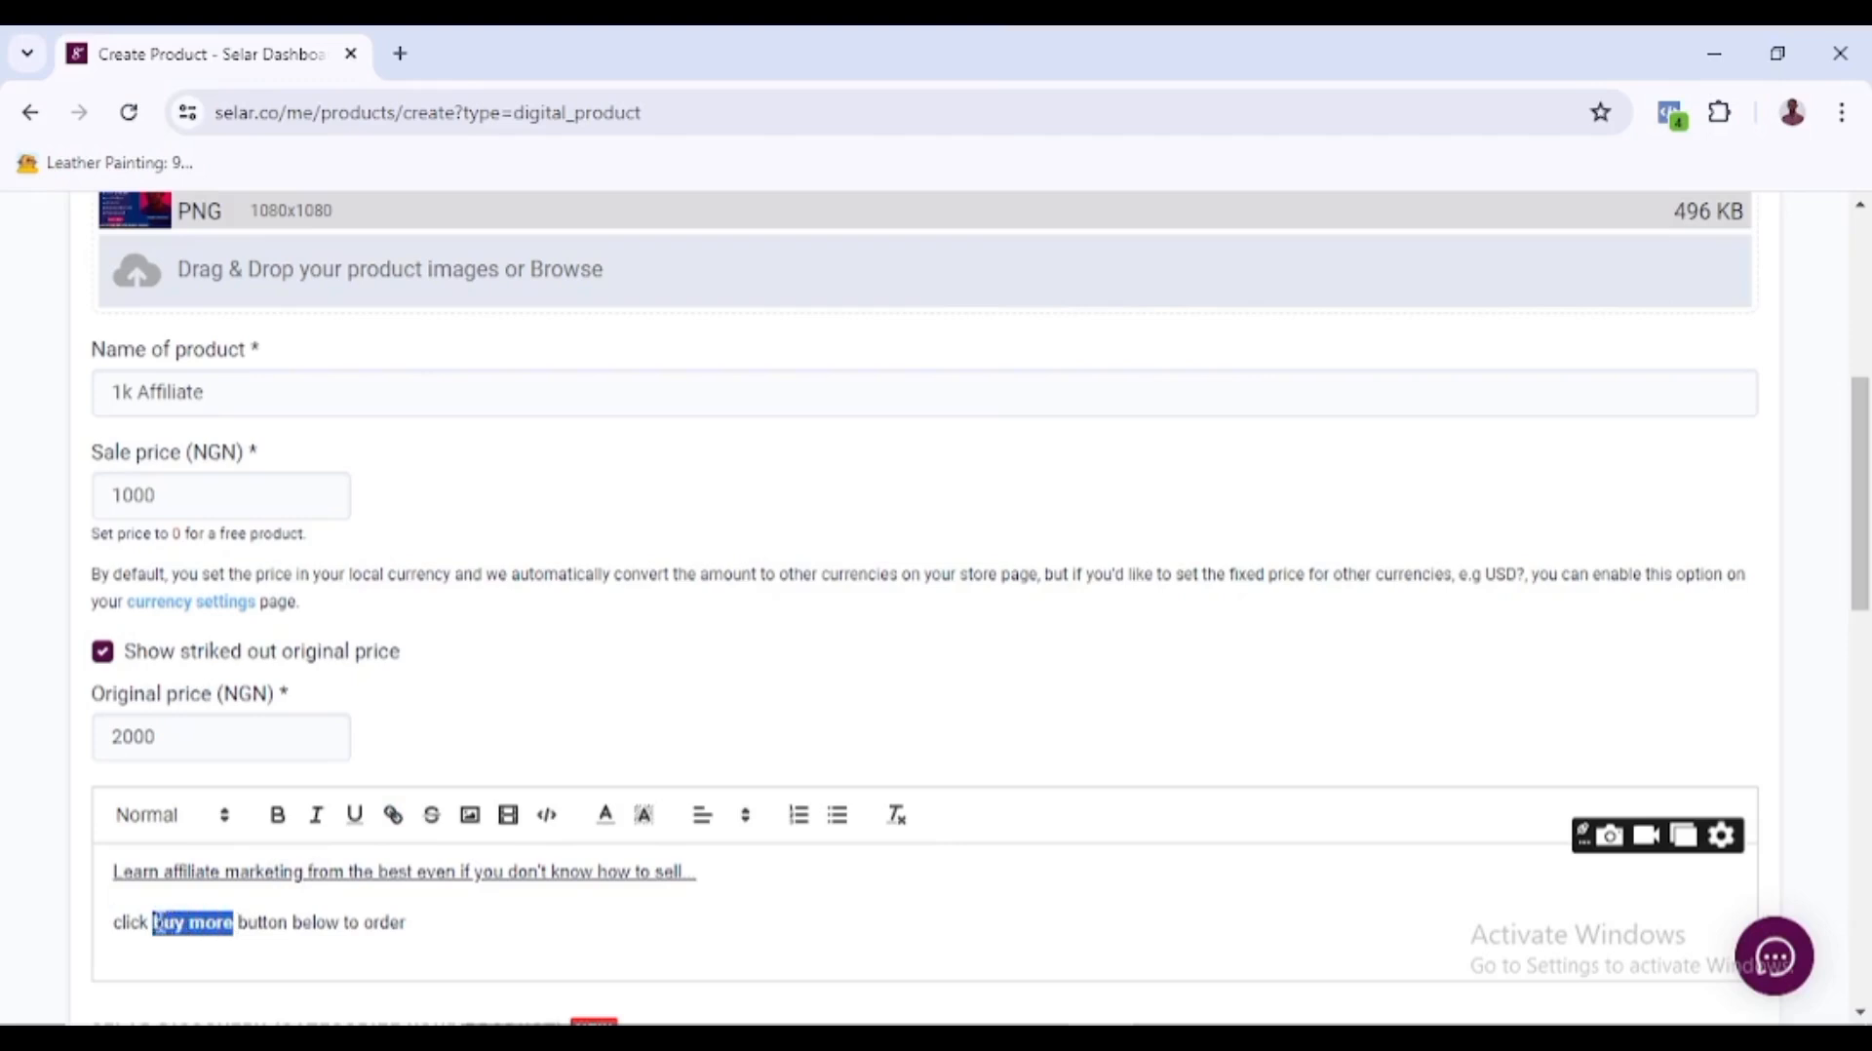
click(395, 824)
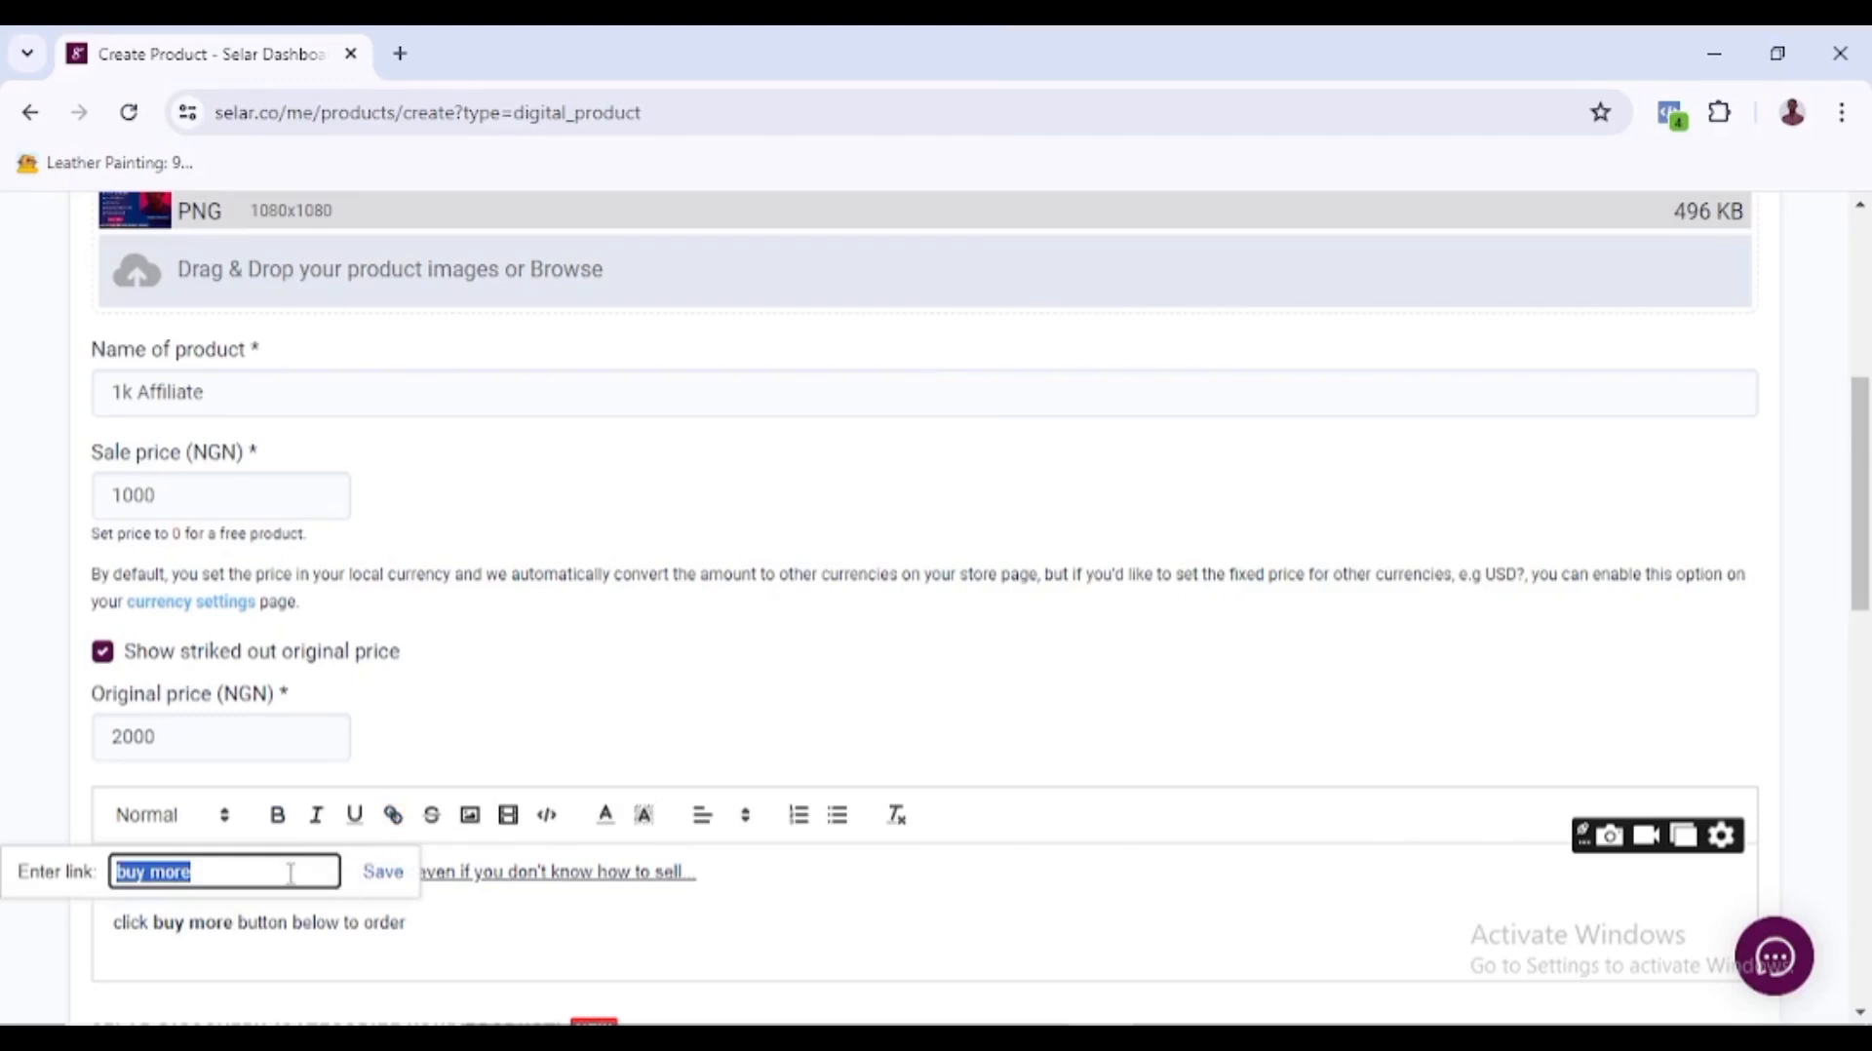
key(BackSpace)
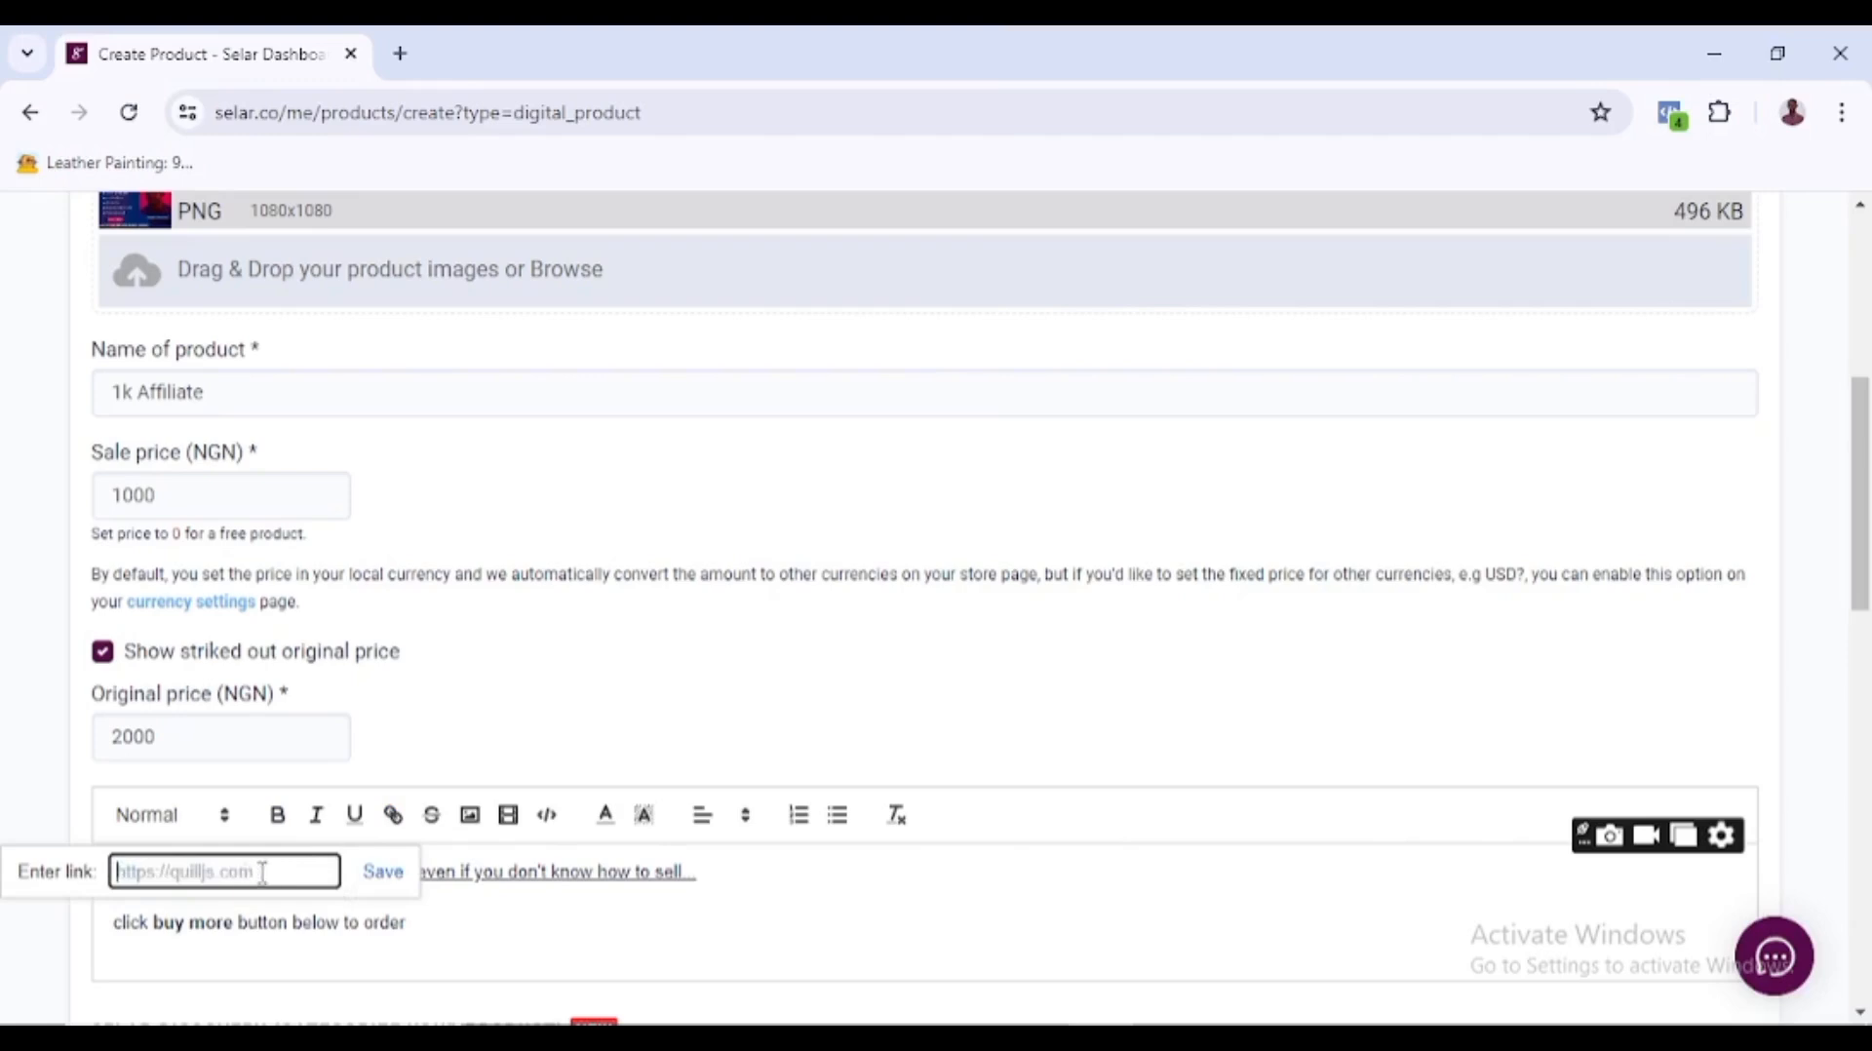
click(453, 915)
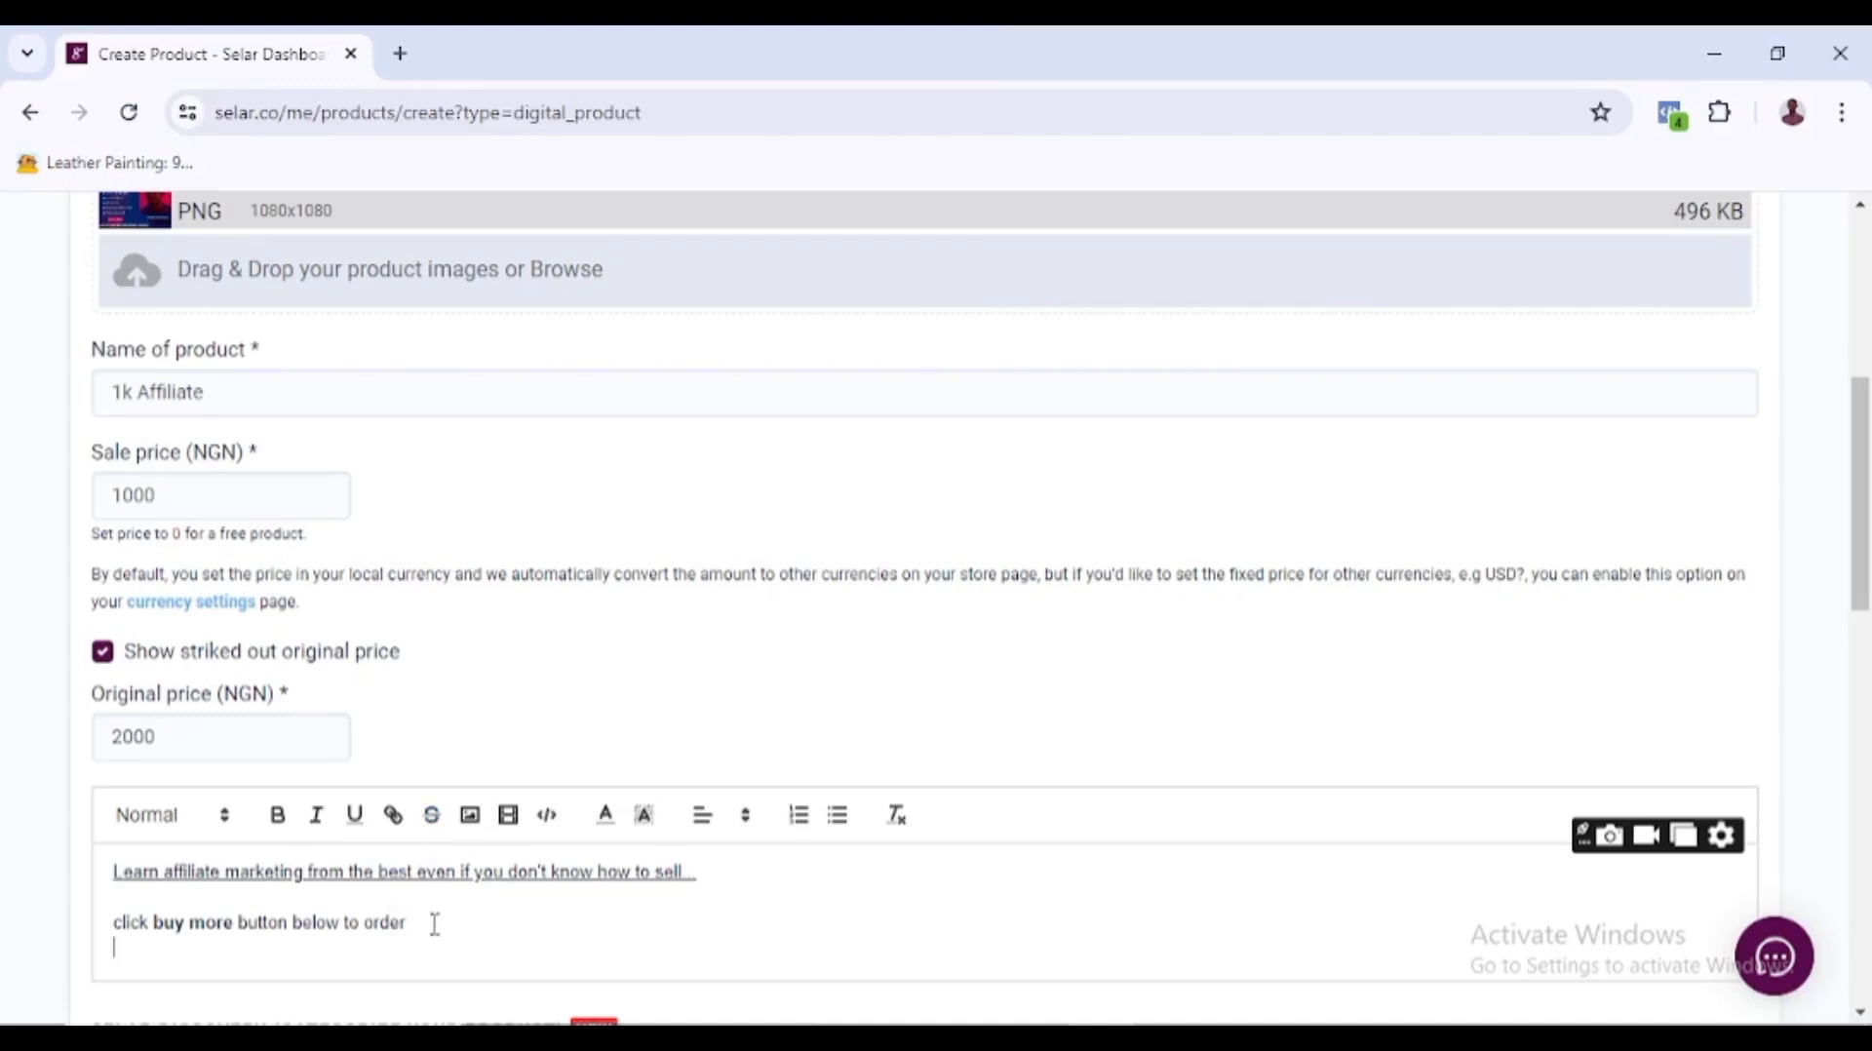
- Add a line reading "2000" below the order instruction in the description and strike it through
text(1)
key(BackSpace)
text(2000)
double_click(136, 951)
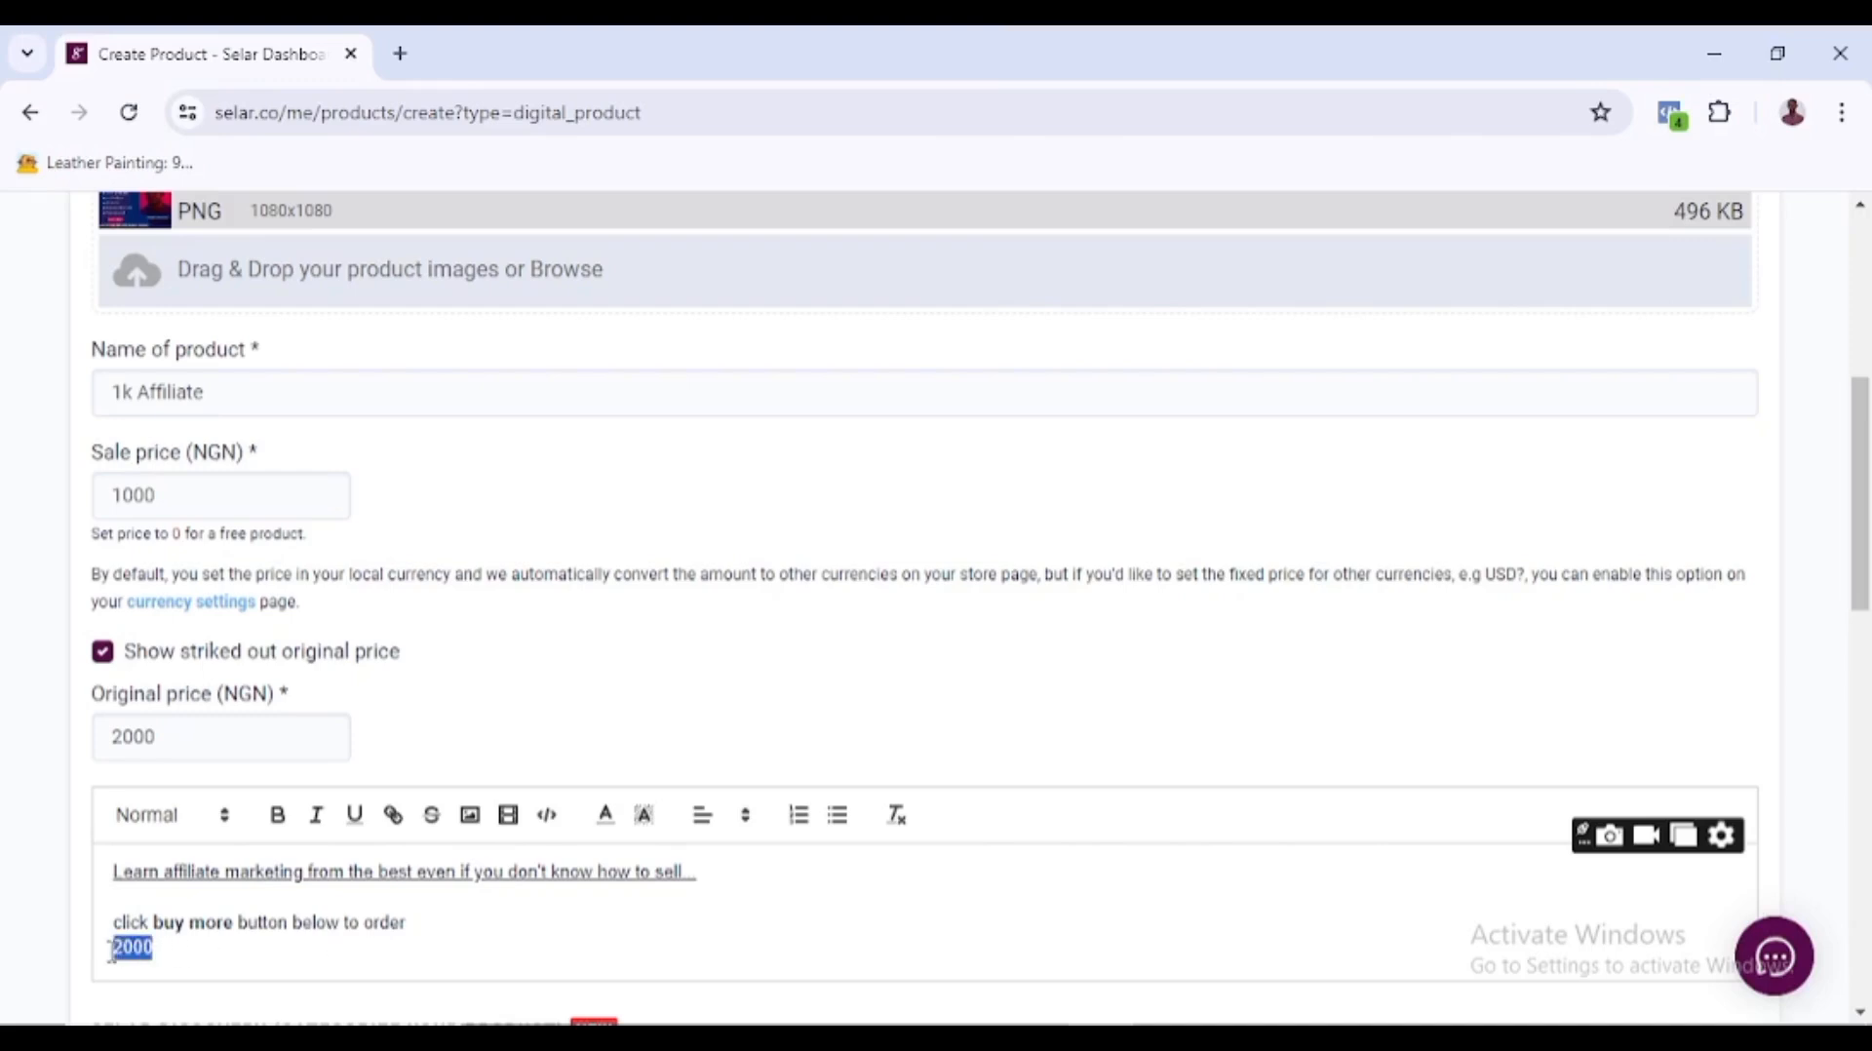
click(435, 817)
- Insert the image 20230825_153203_0000 from the Canva folder on the blank line below the description's first sentence
click(413, 897)
click(478, 827)
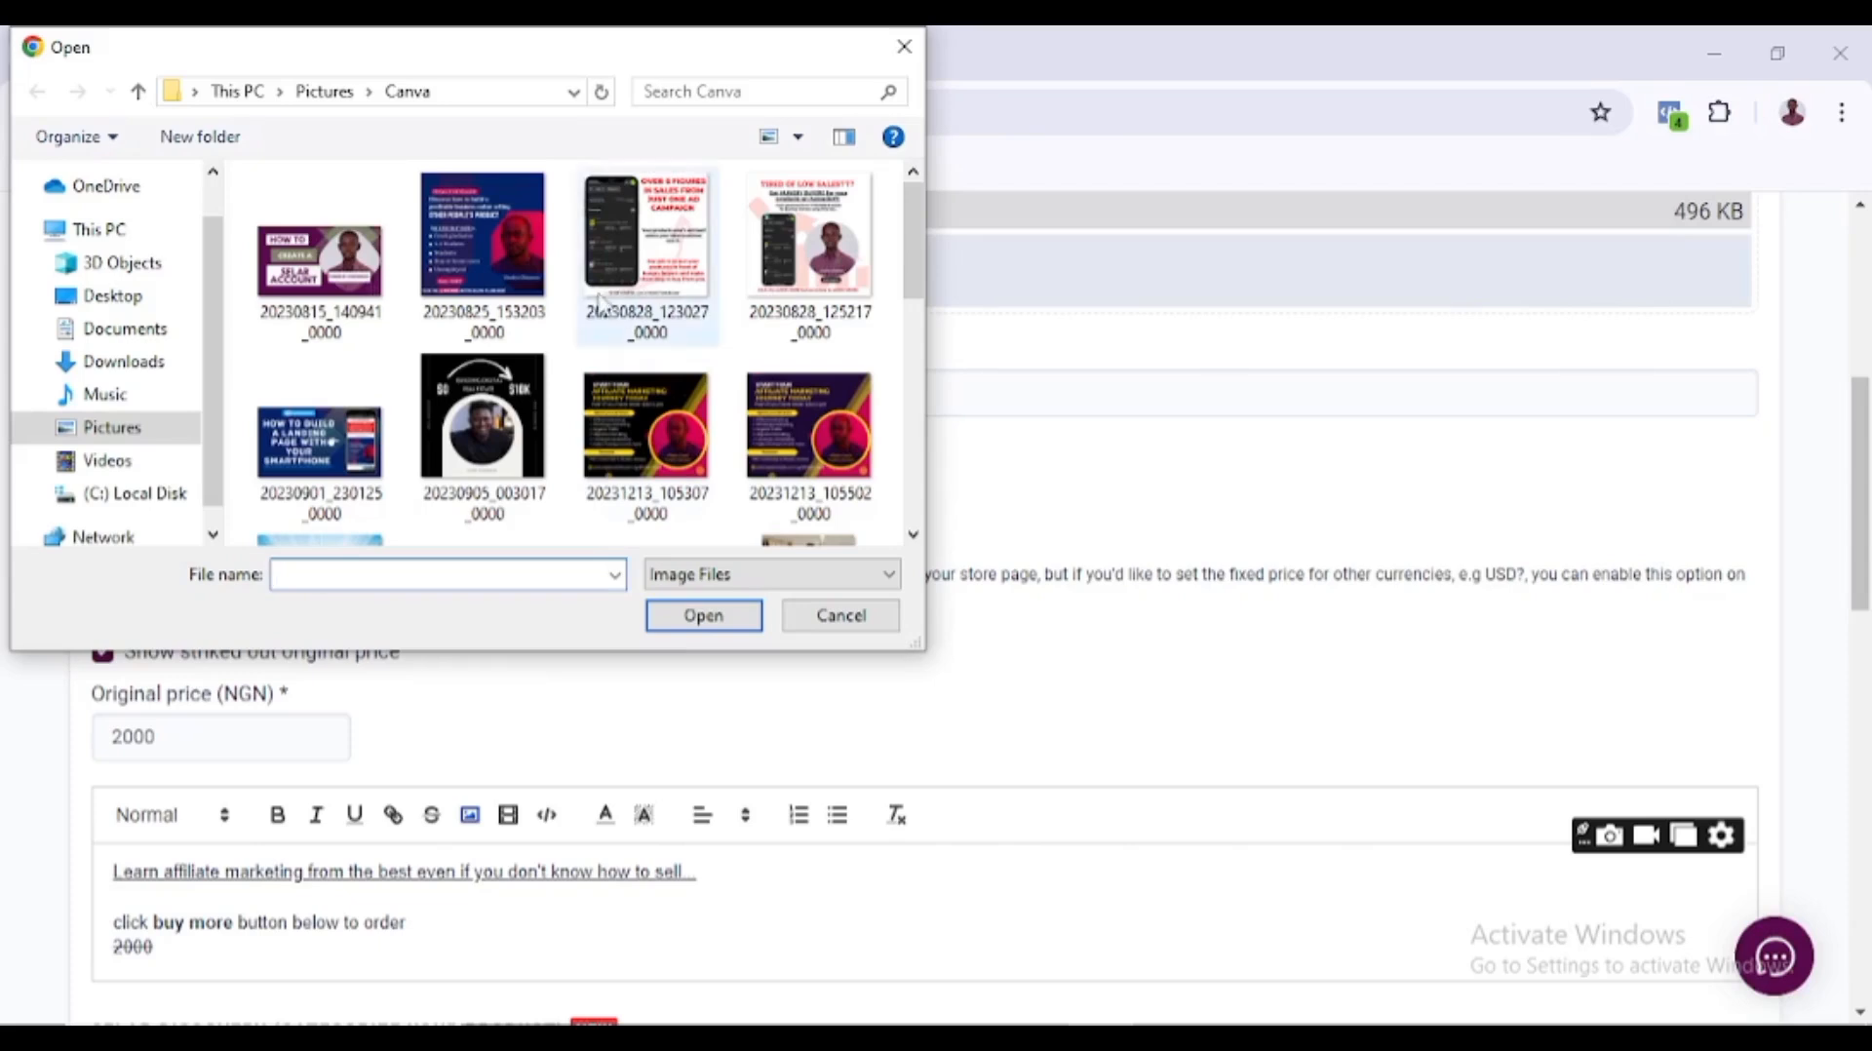
click(509, 238)
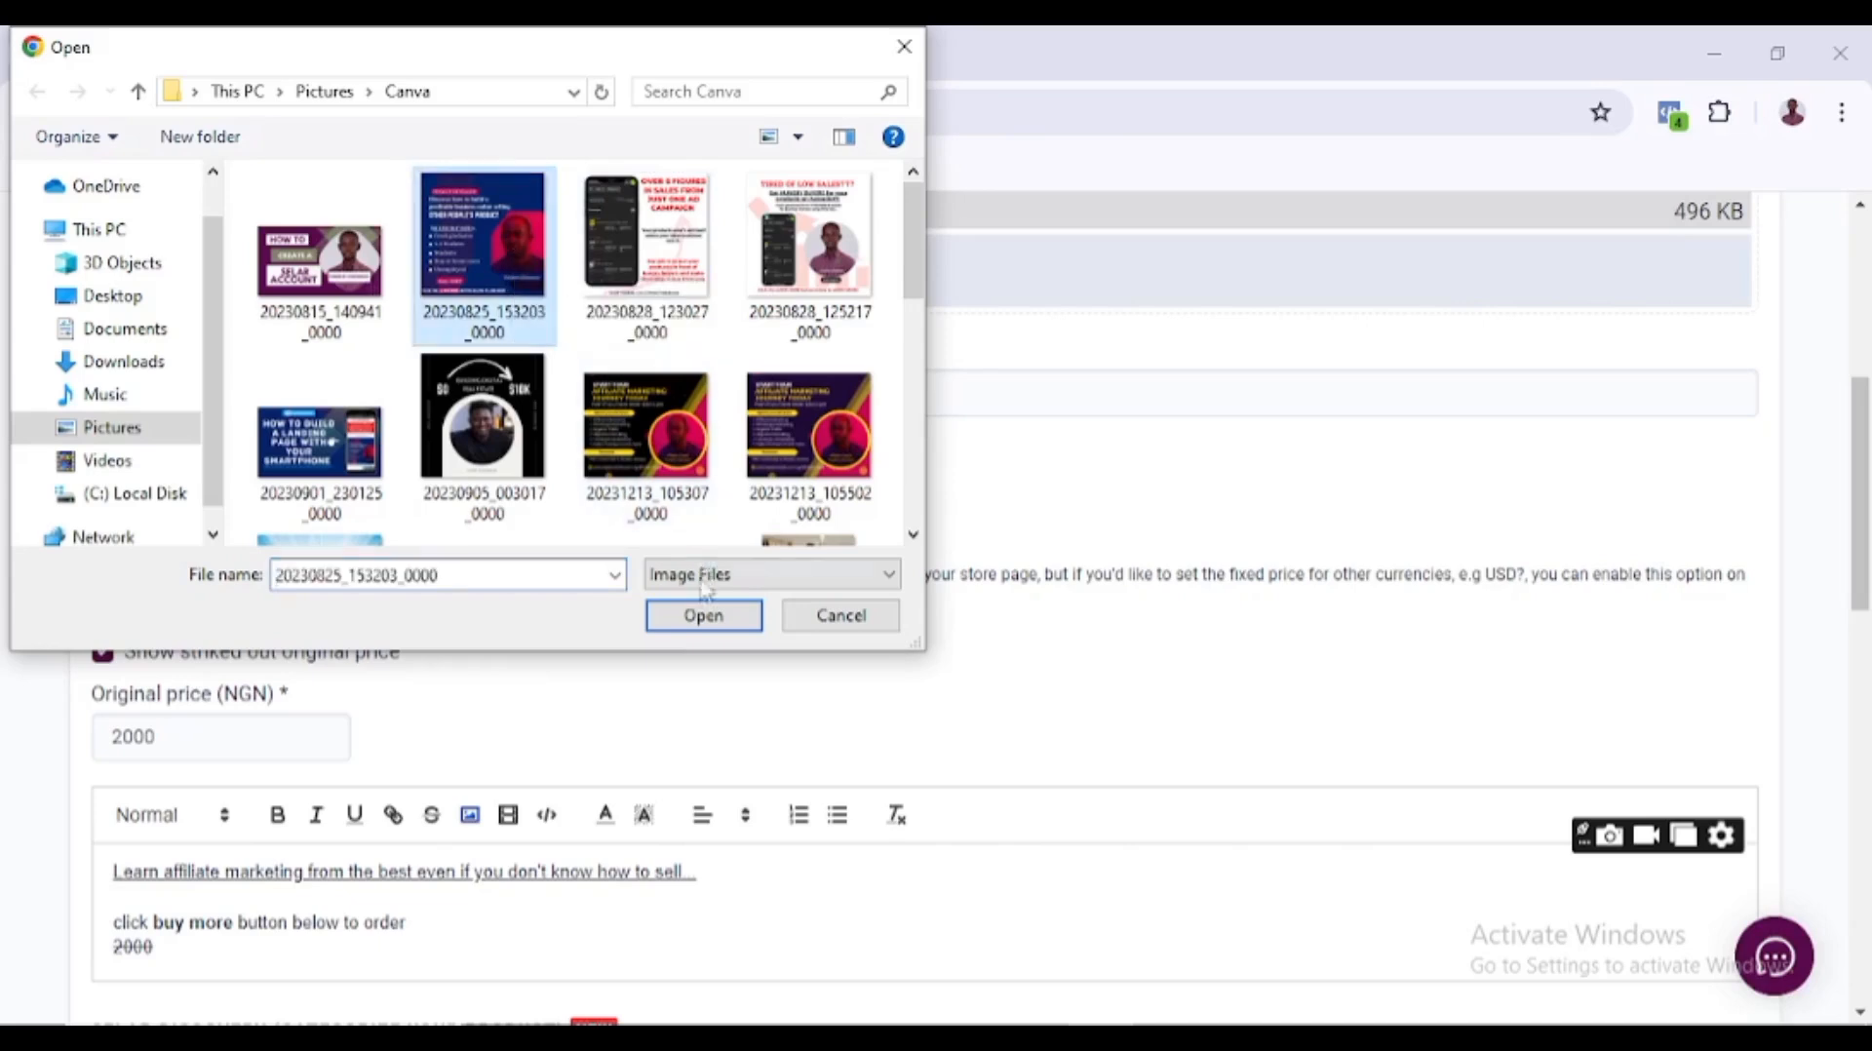
click(703, 615)
key(Delete)
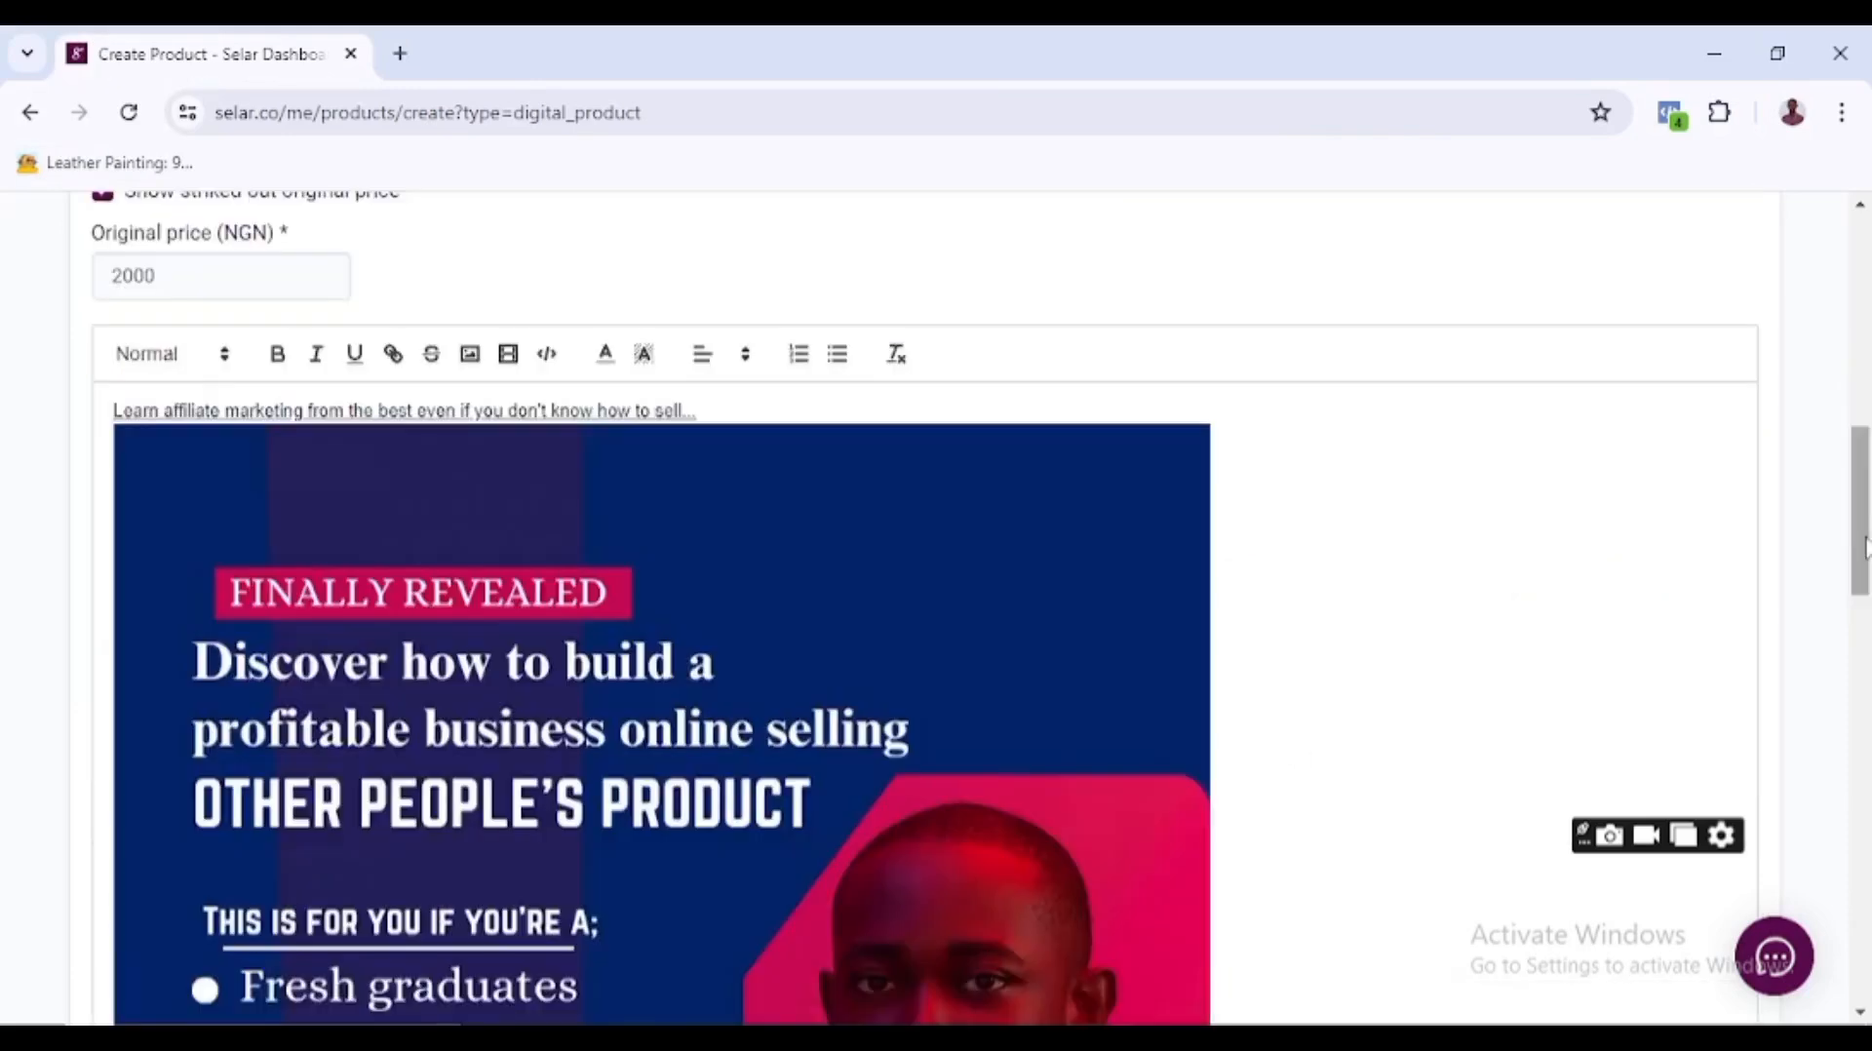
mouse_move(1864, 537)
mouse_down()
mouse_move(1868, 722)
mouse_move(1869, 546)
mouse_up()
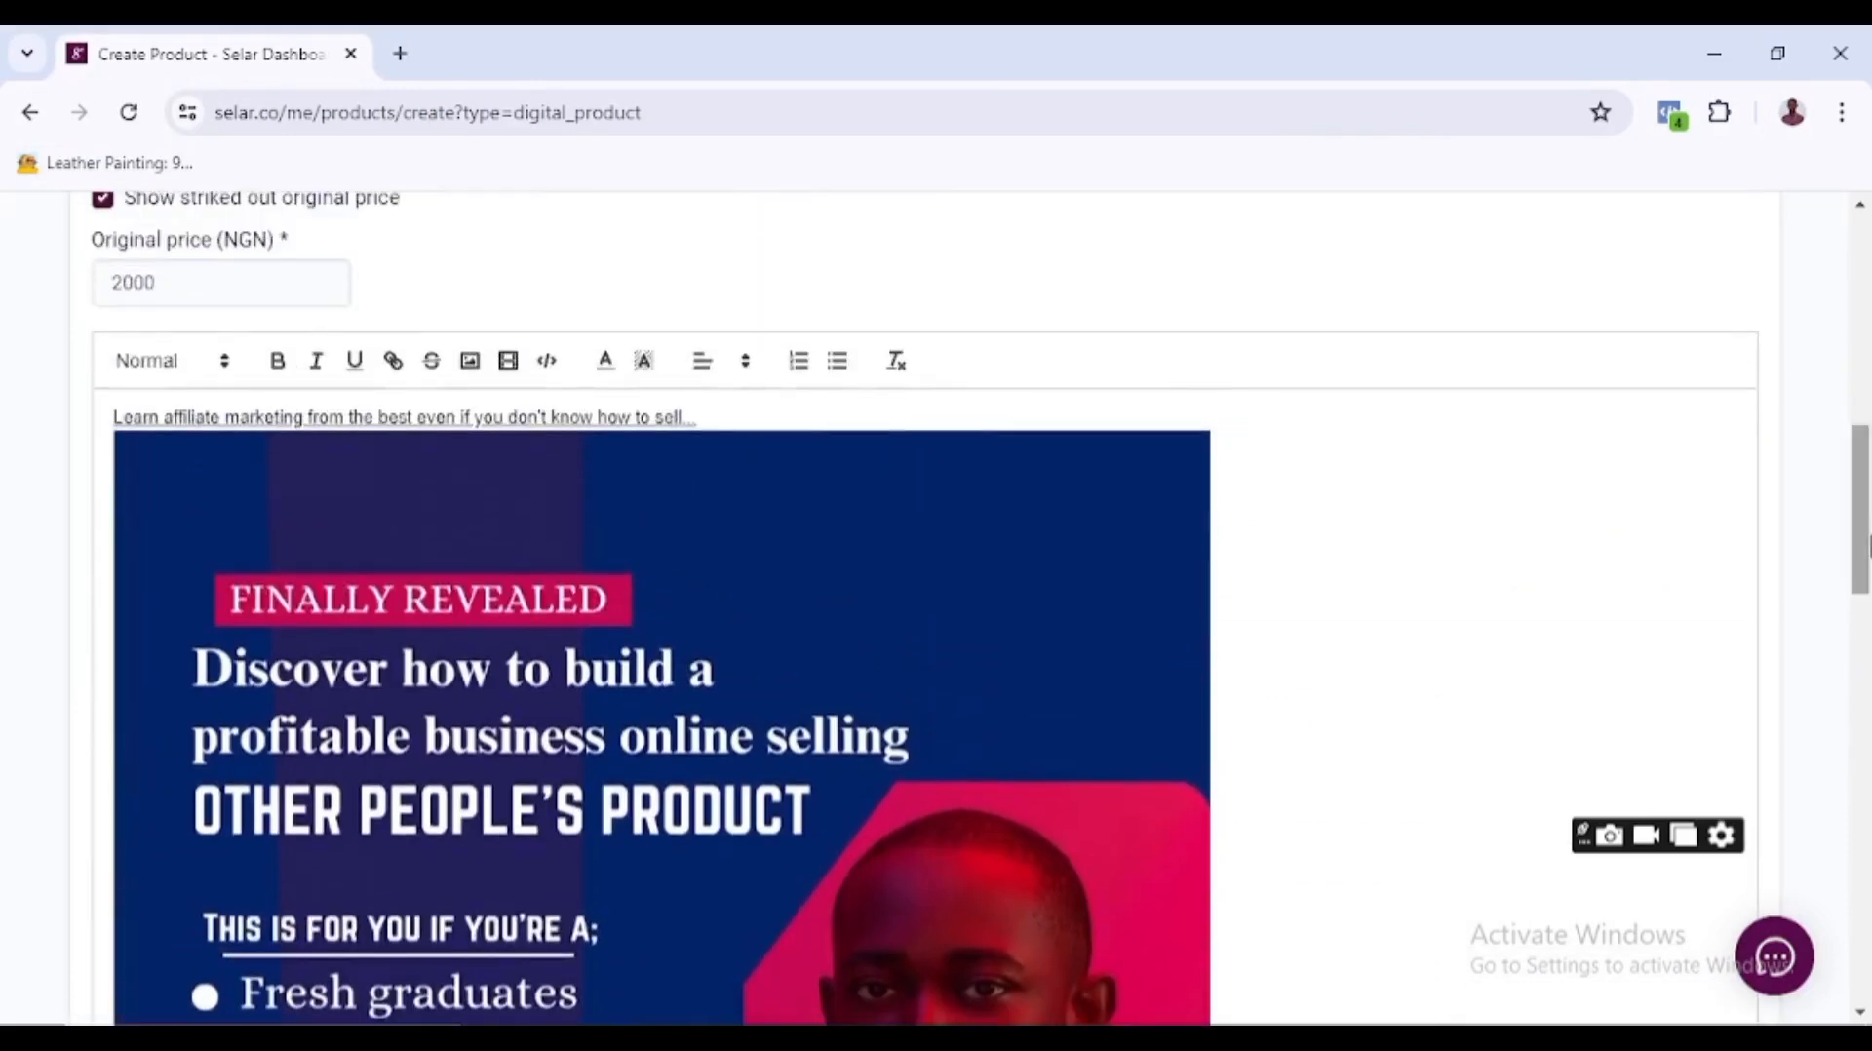
- Try to shrink the inserted description image proportionally and centre it
click(1057, 595)
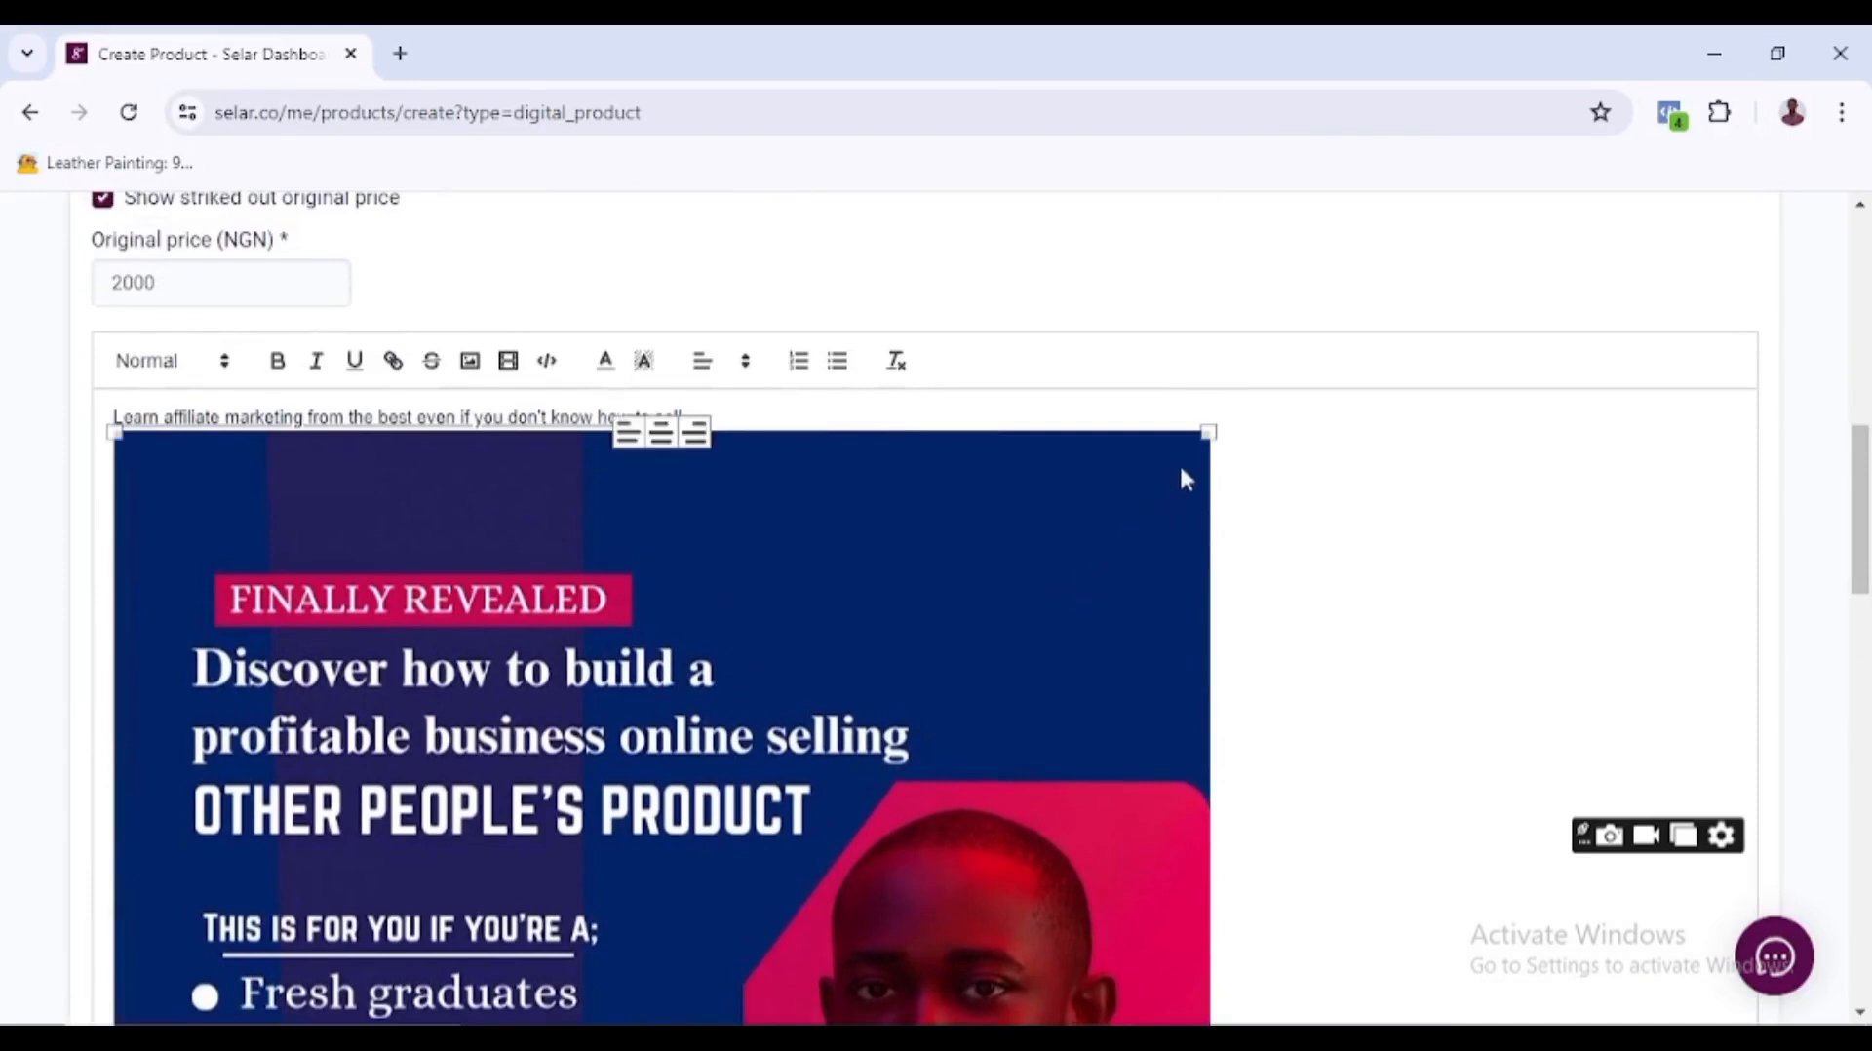
drag(1208, 432, 976, 537)
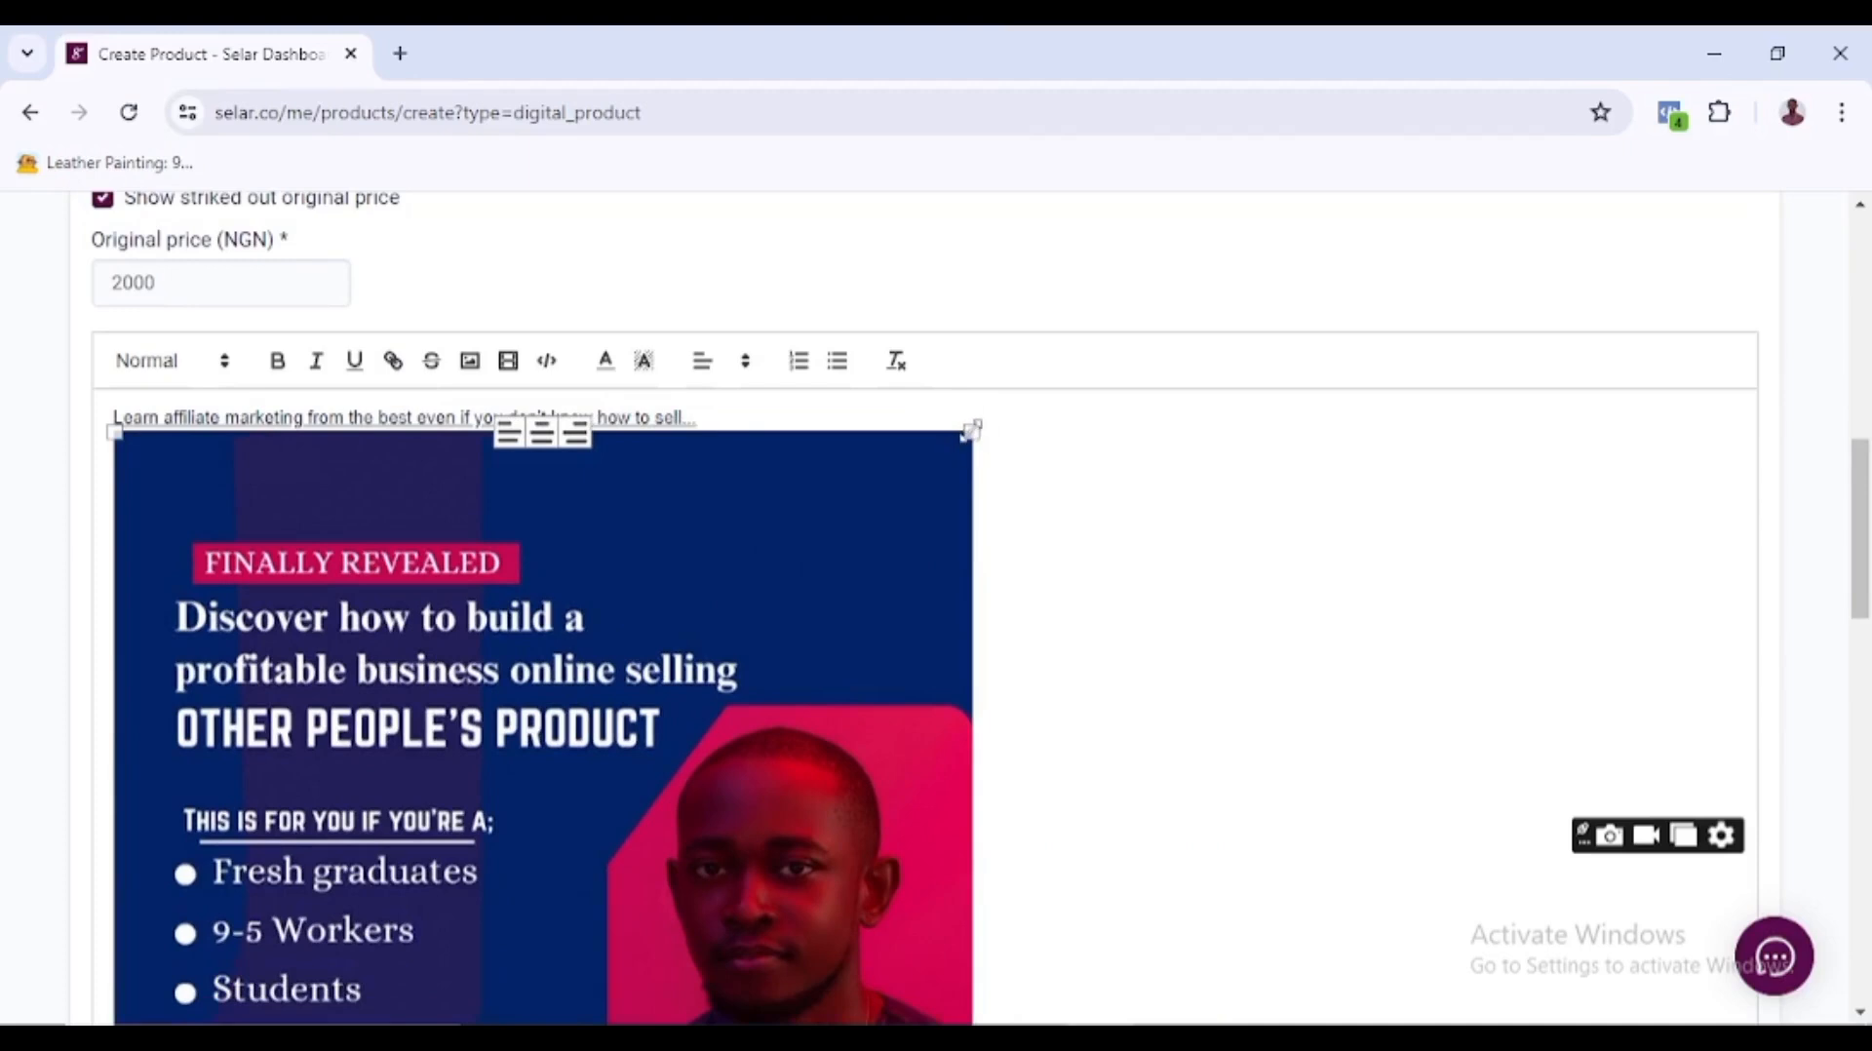
drag(967, 436, 830, 504)
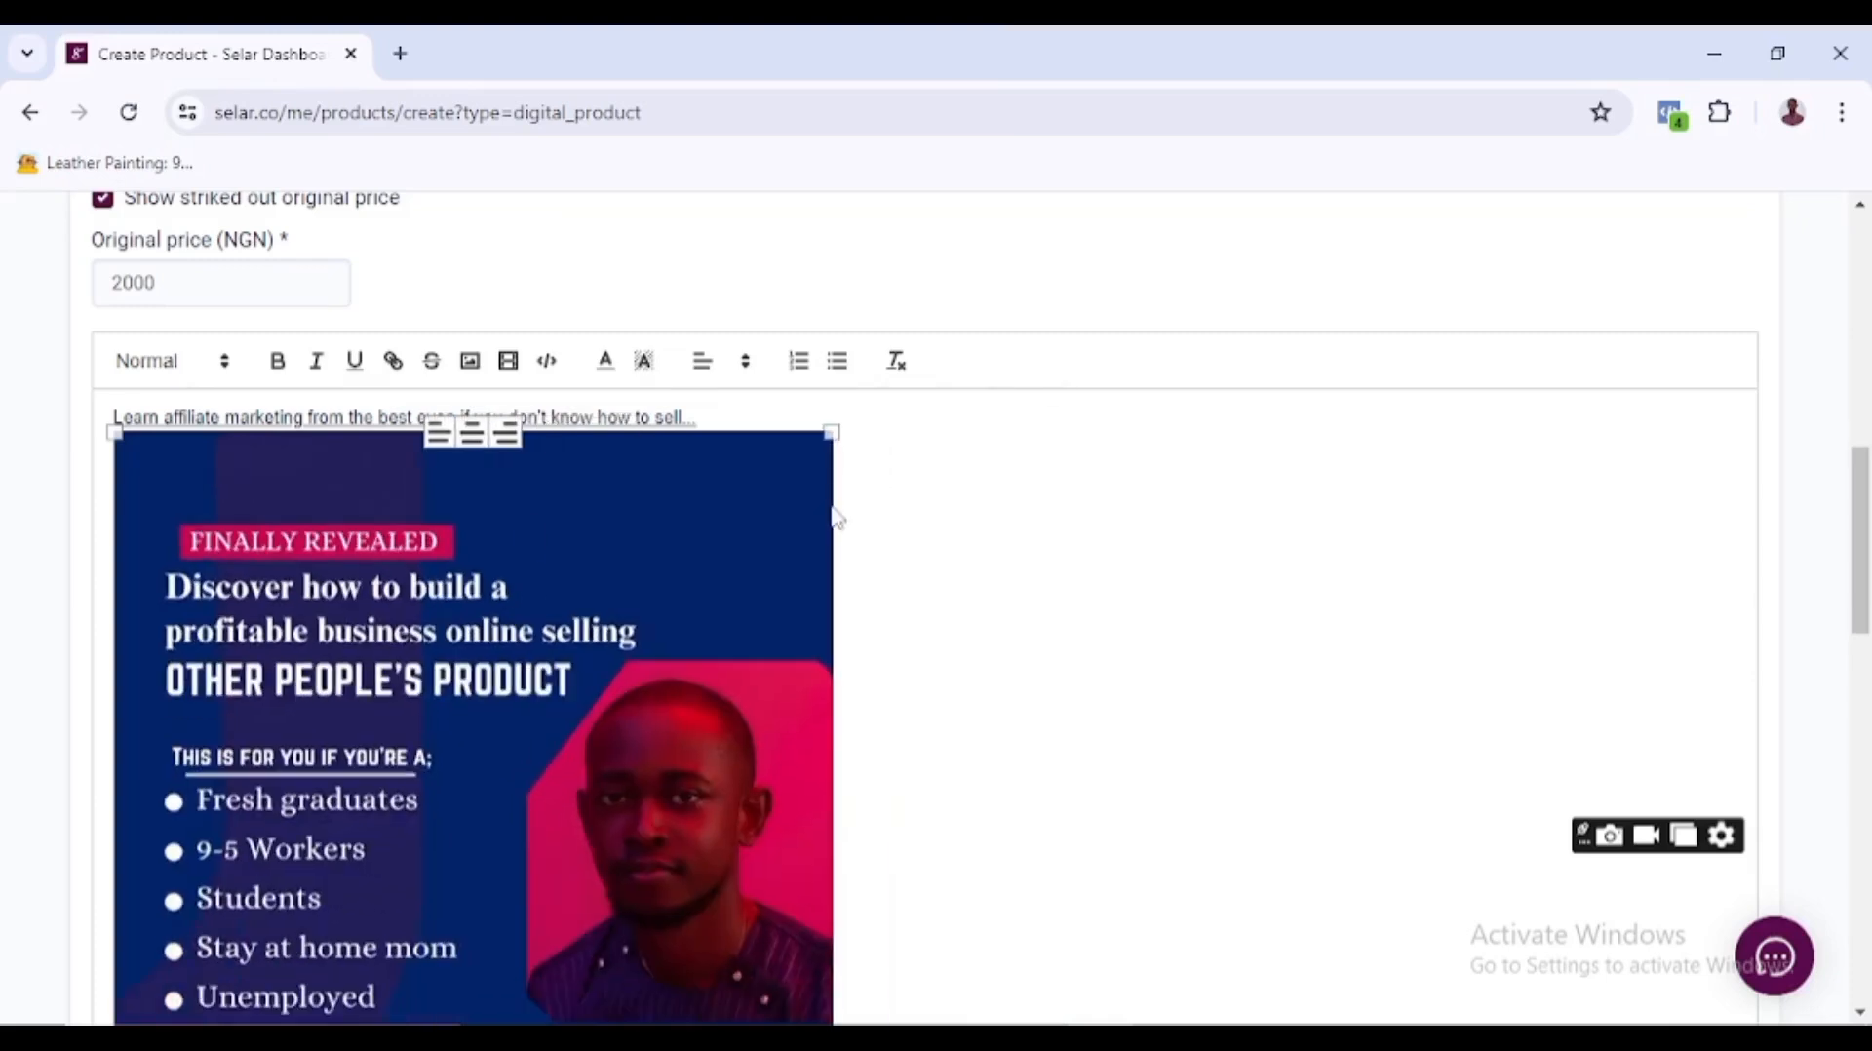
click(474, 433)
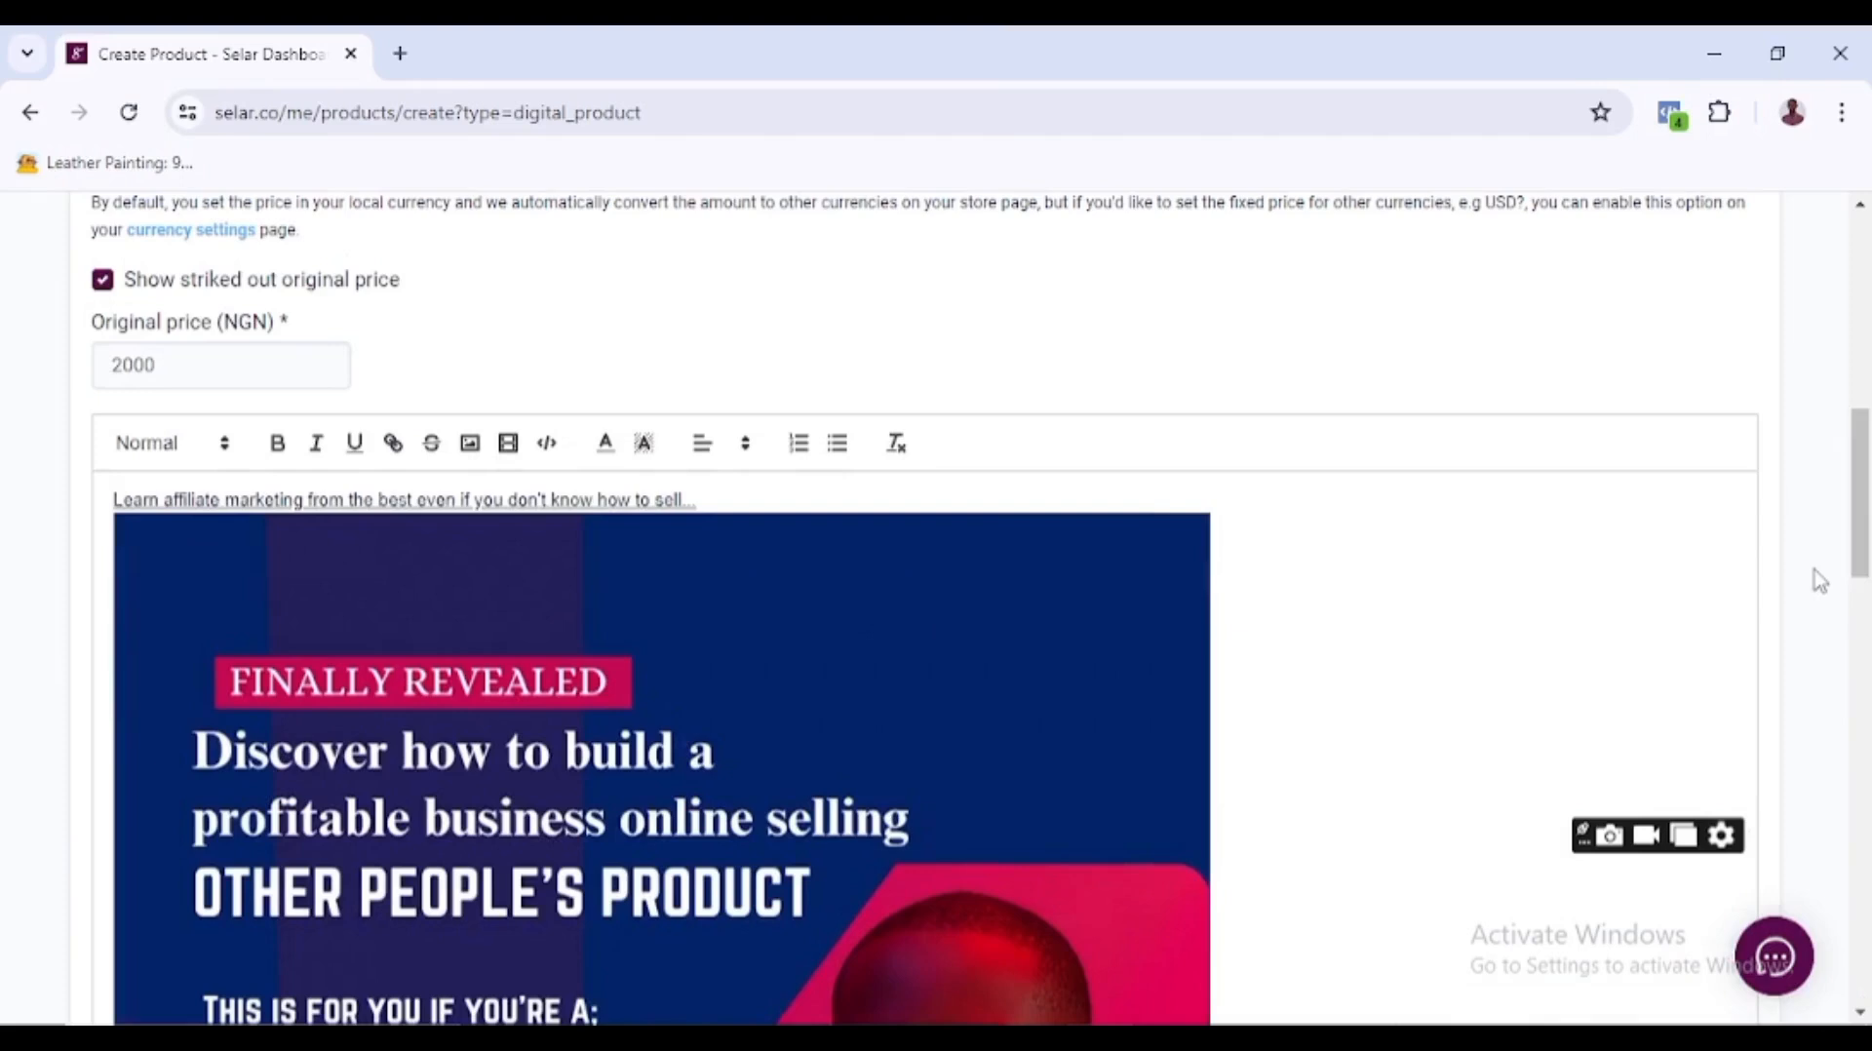
click(508, 451)
click(1251, 676)
click(510, 452)
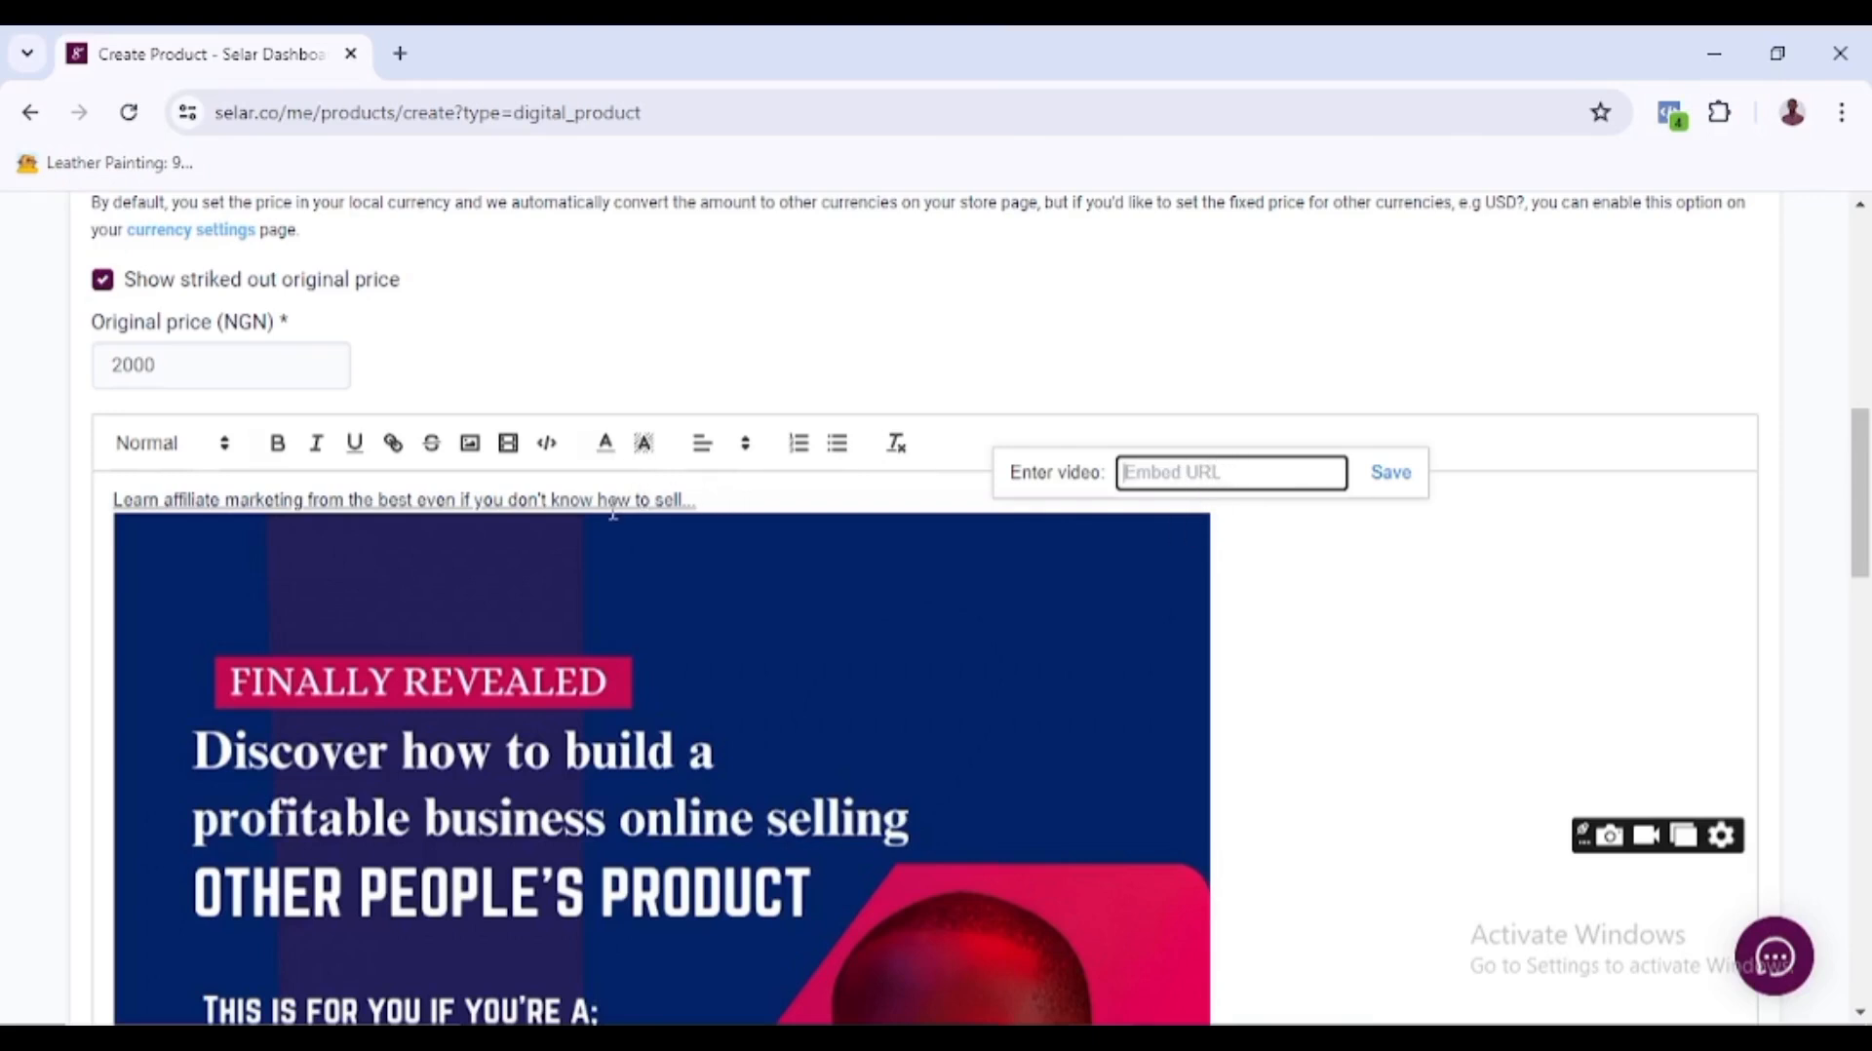
click(659, 492)
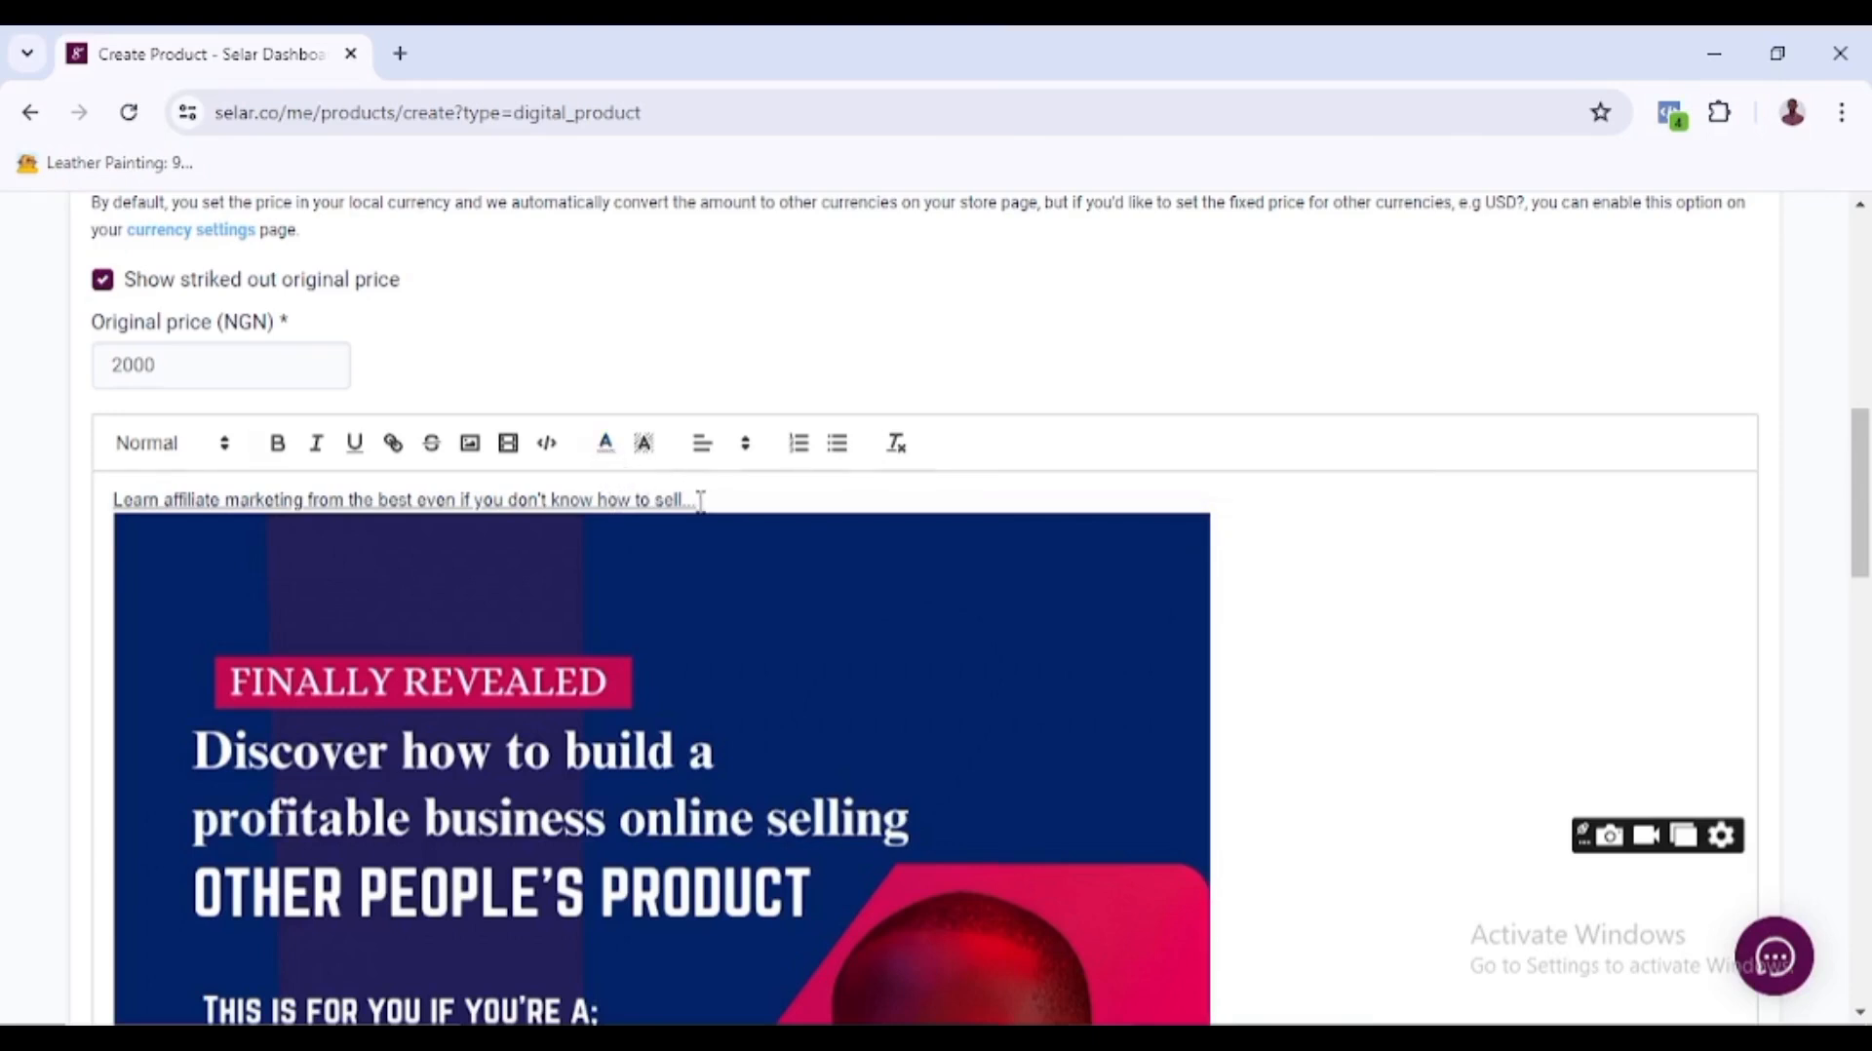
- Colour the words "know how to sell..." in the first description line red
drag(701, 499, 549, 499)
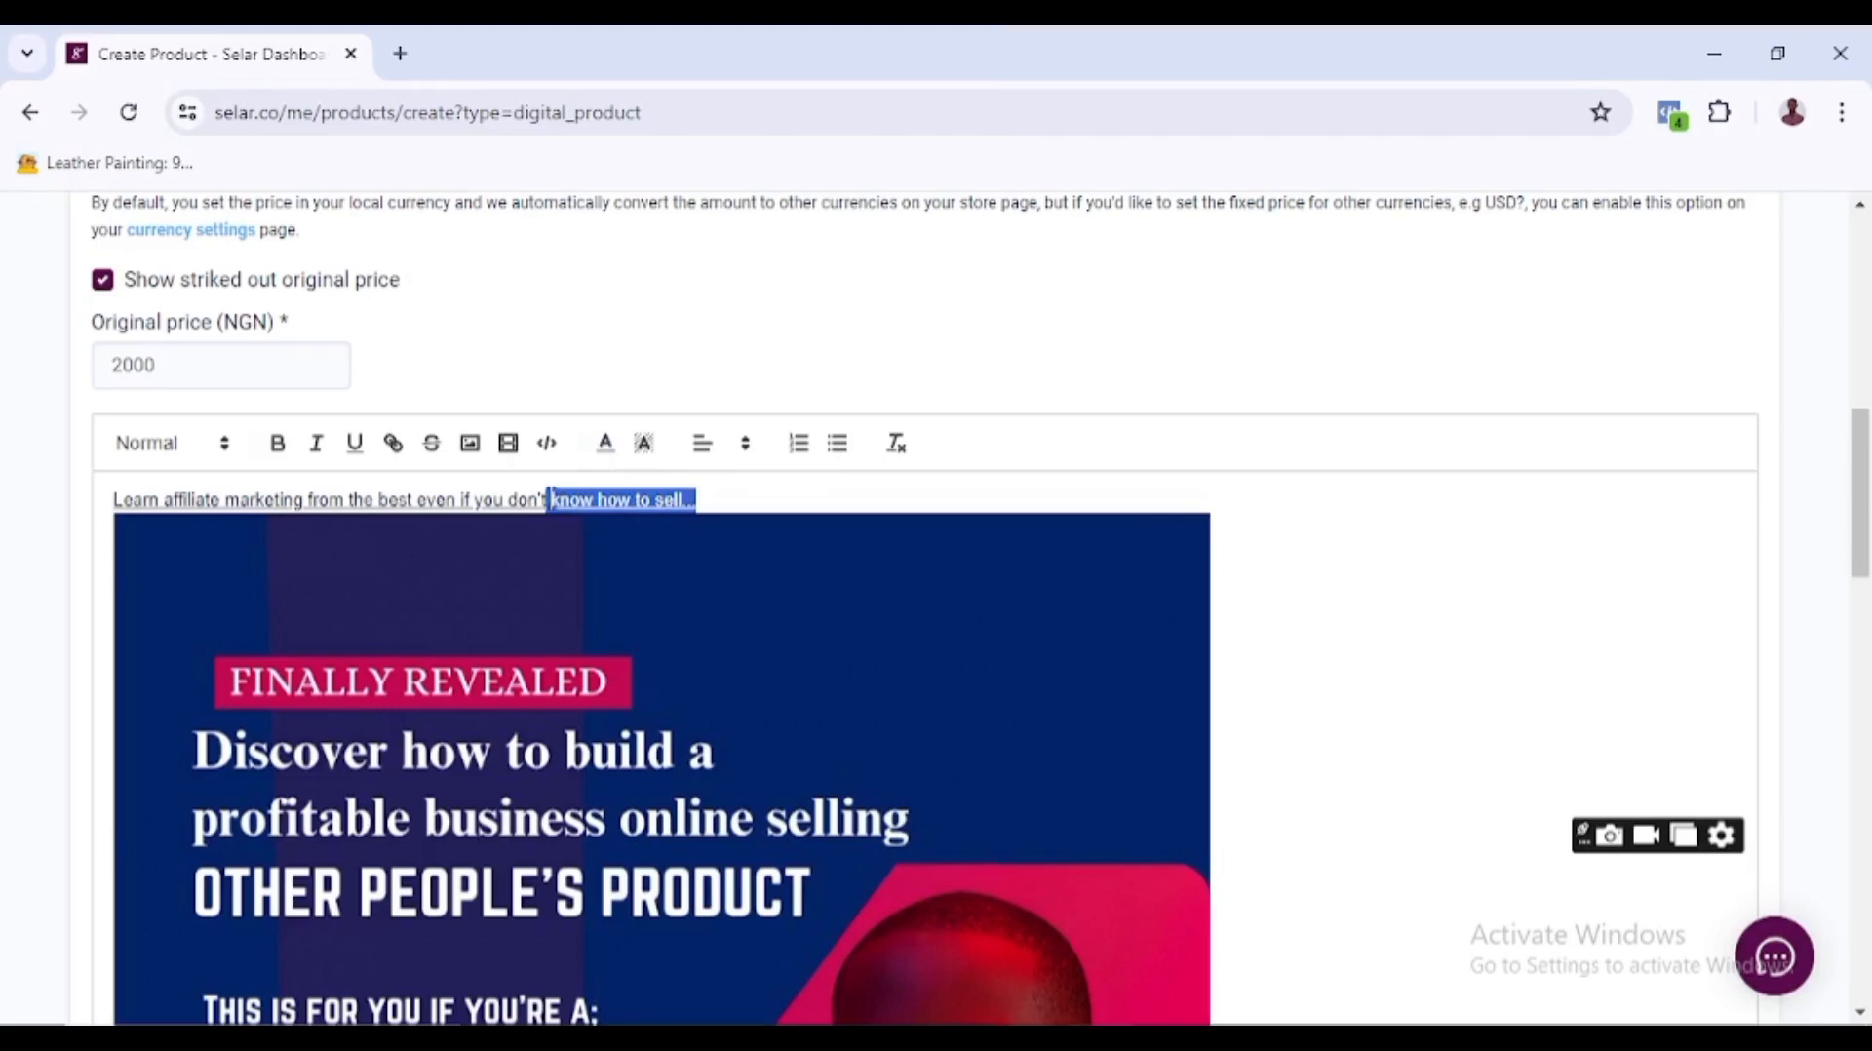
click(605, 442)
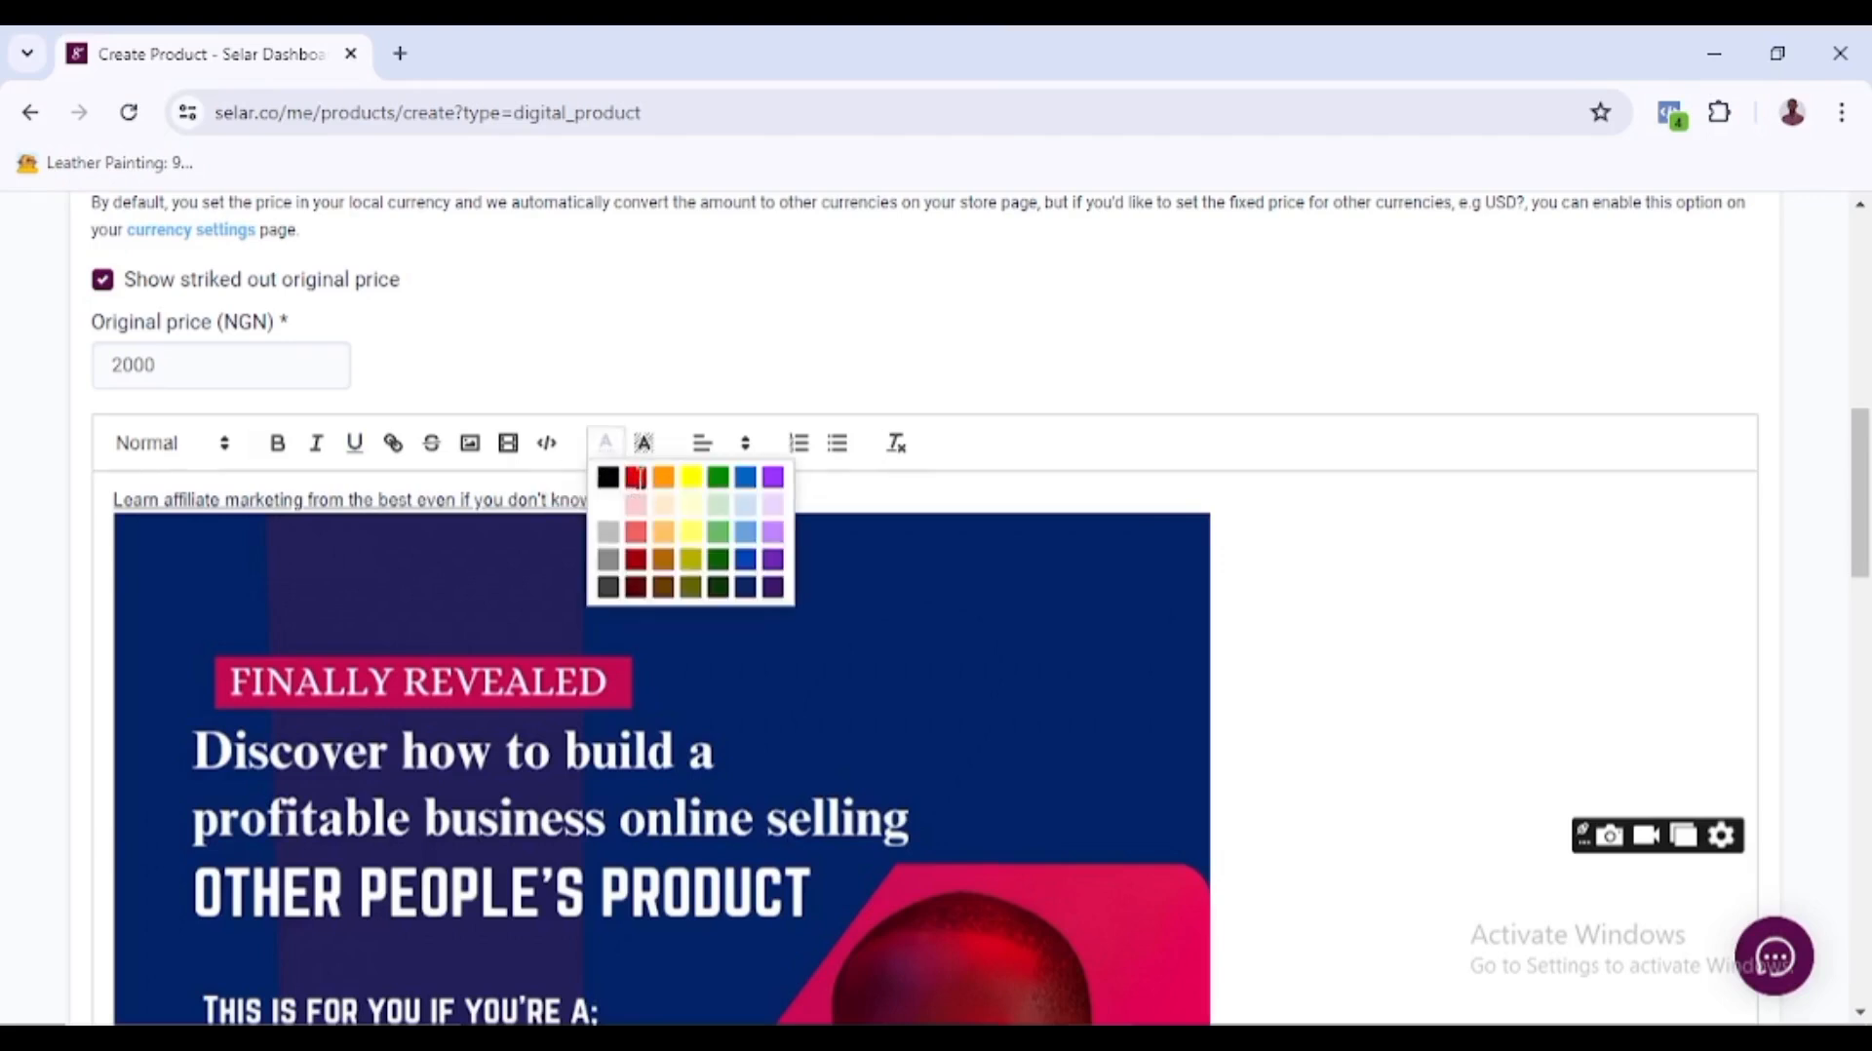
click(639, 478)
click(716, 502)
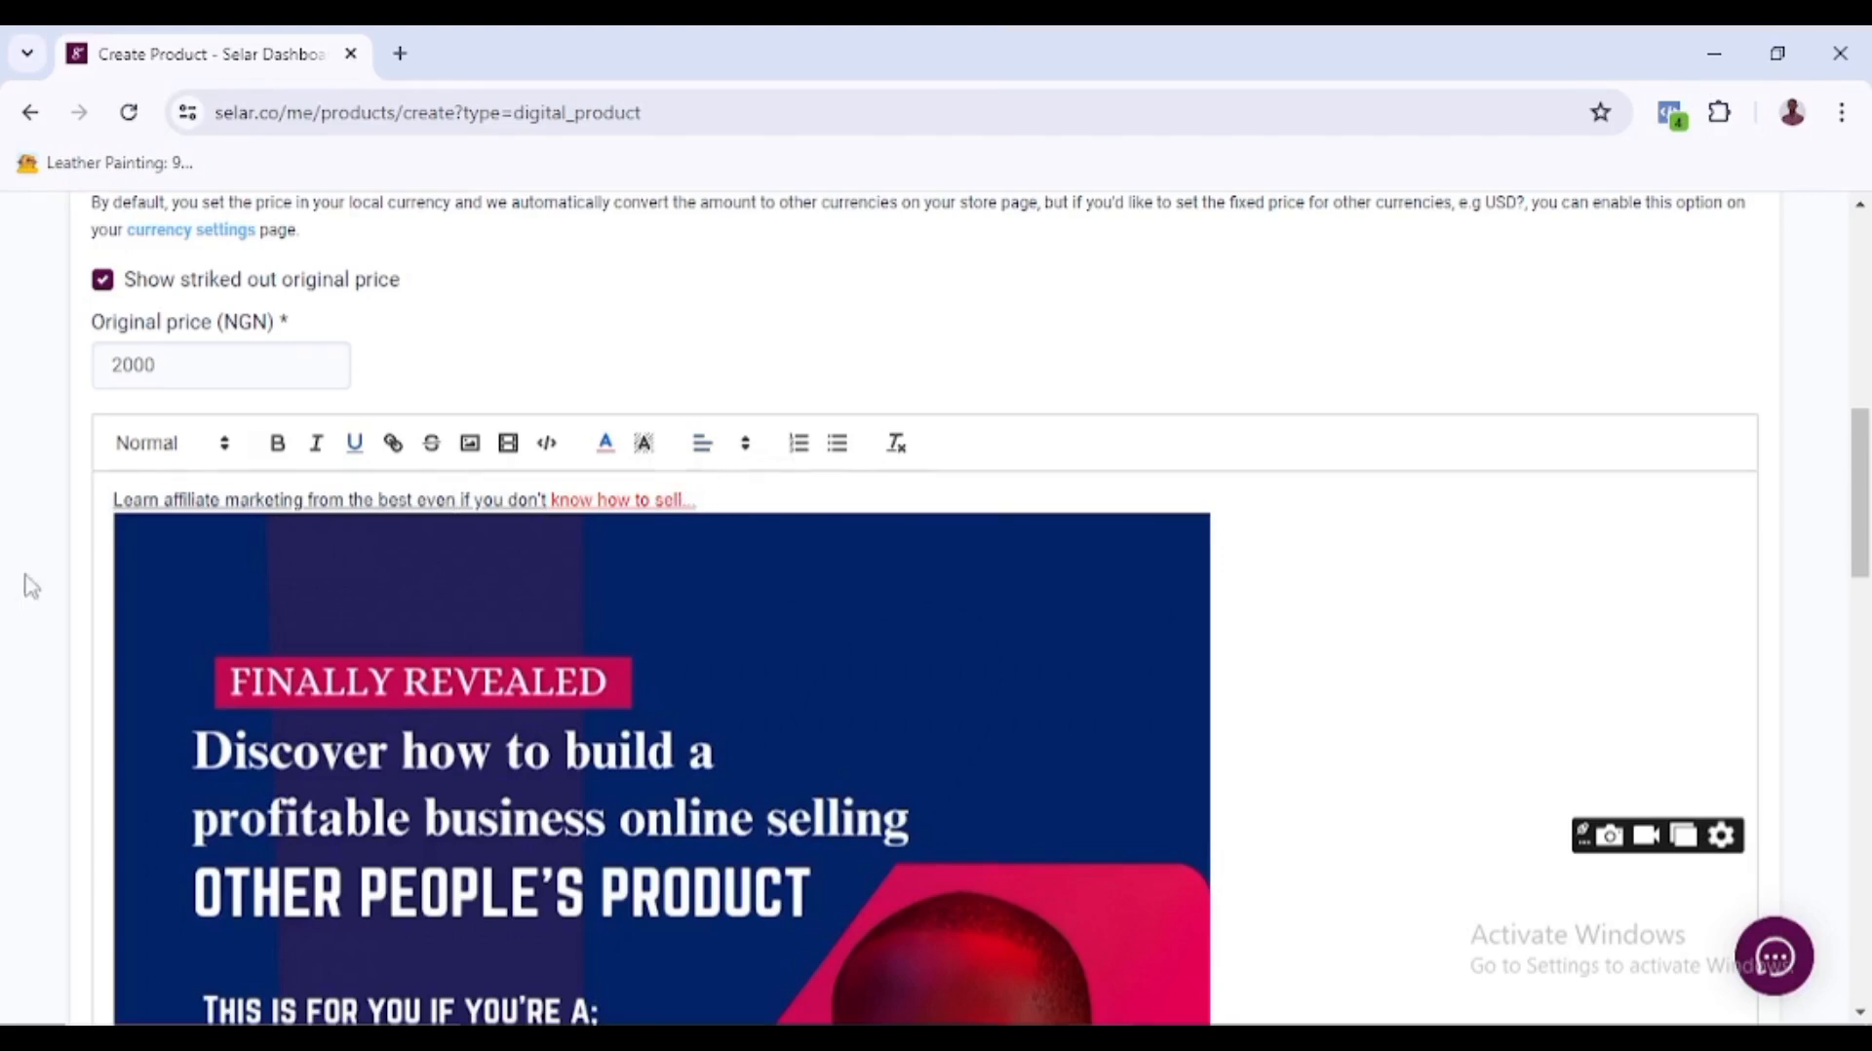
- Centre the first description line and return it to left alignment
triple_click(104, 508)
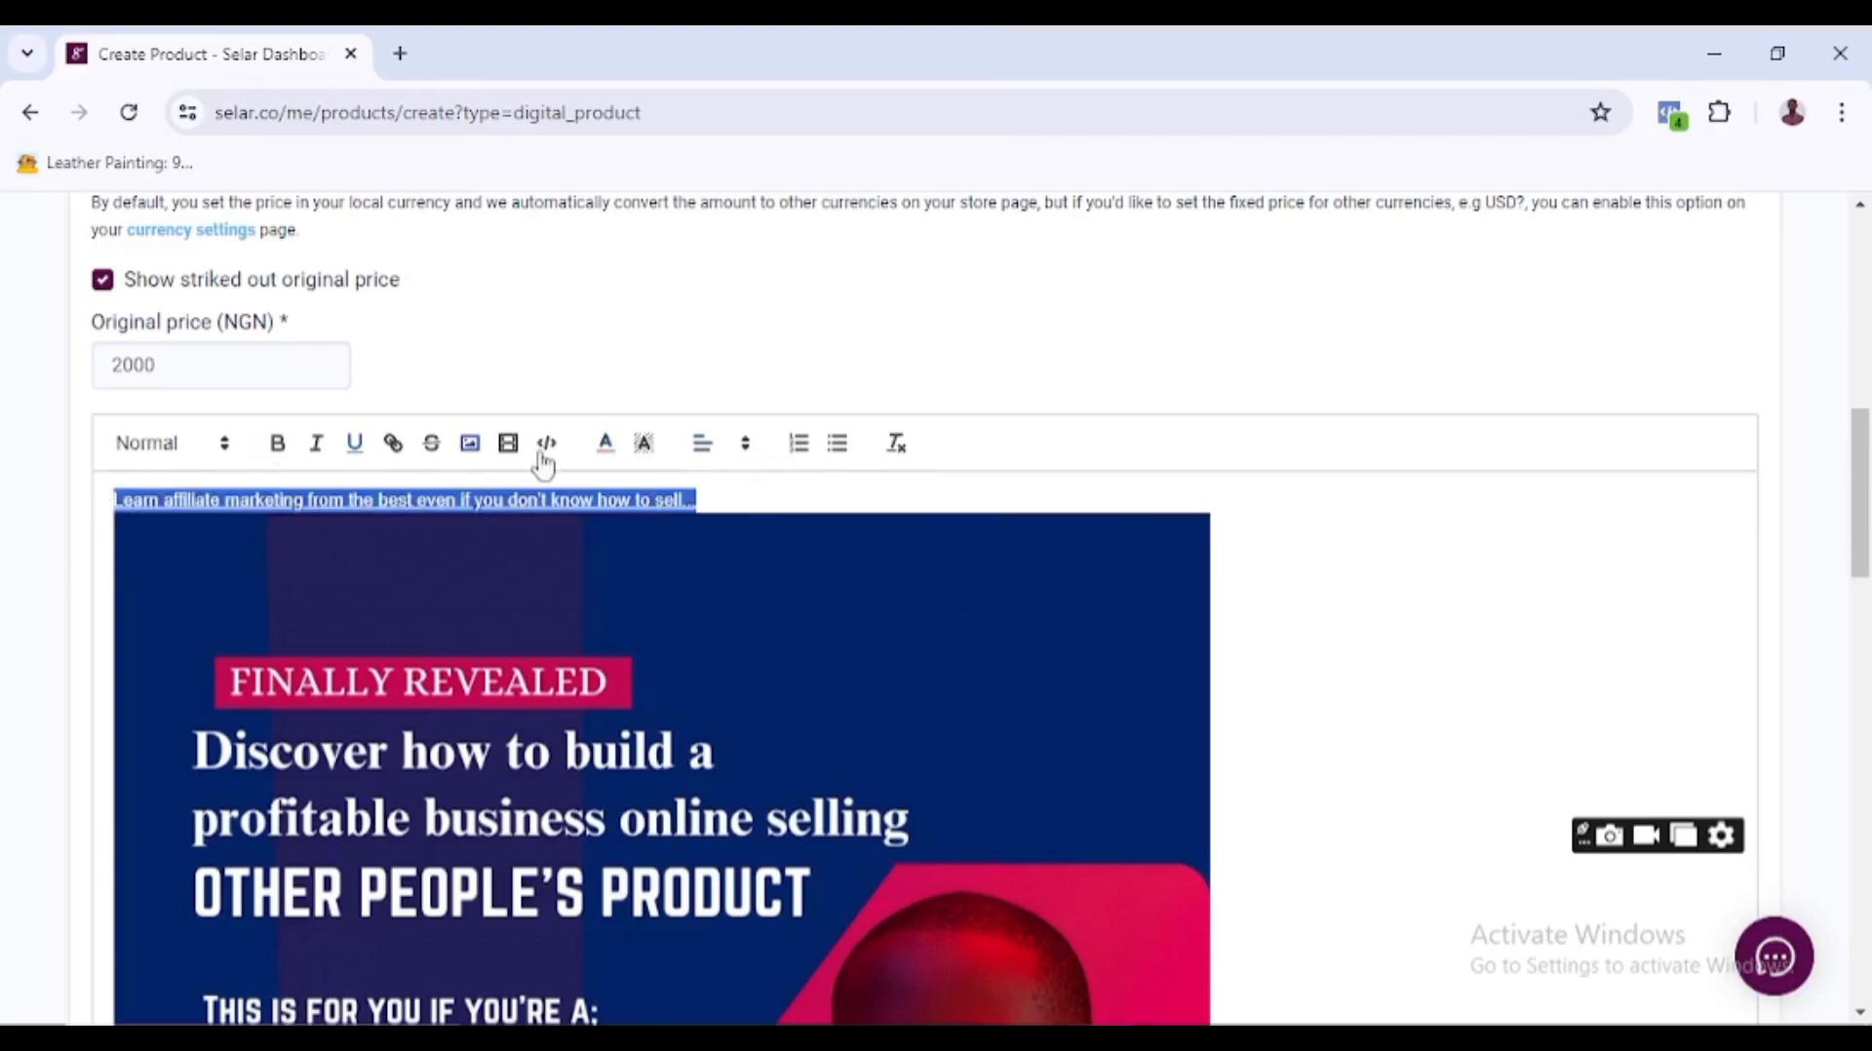
click(704, 449)
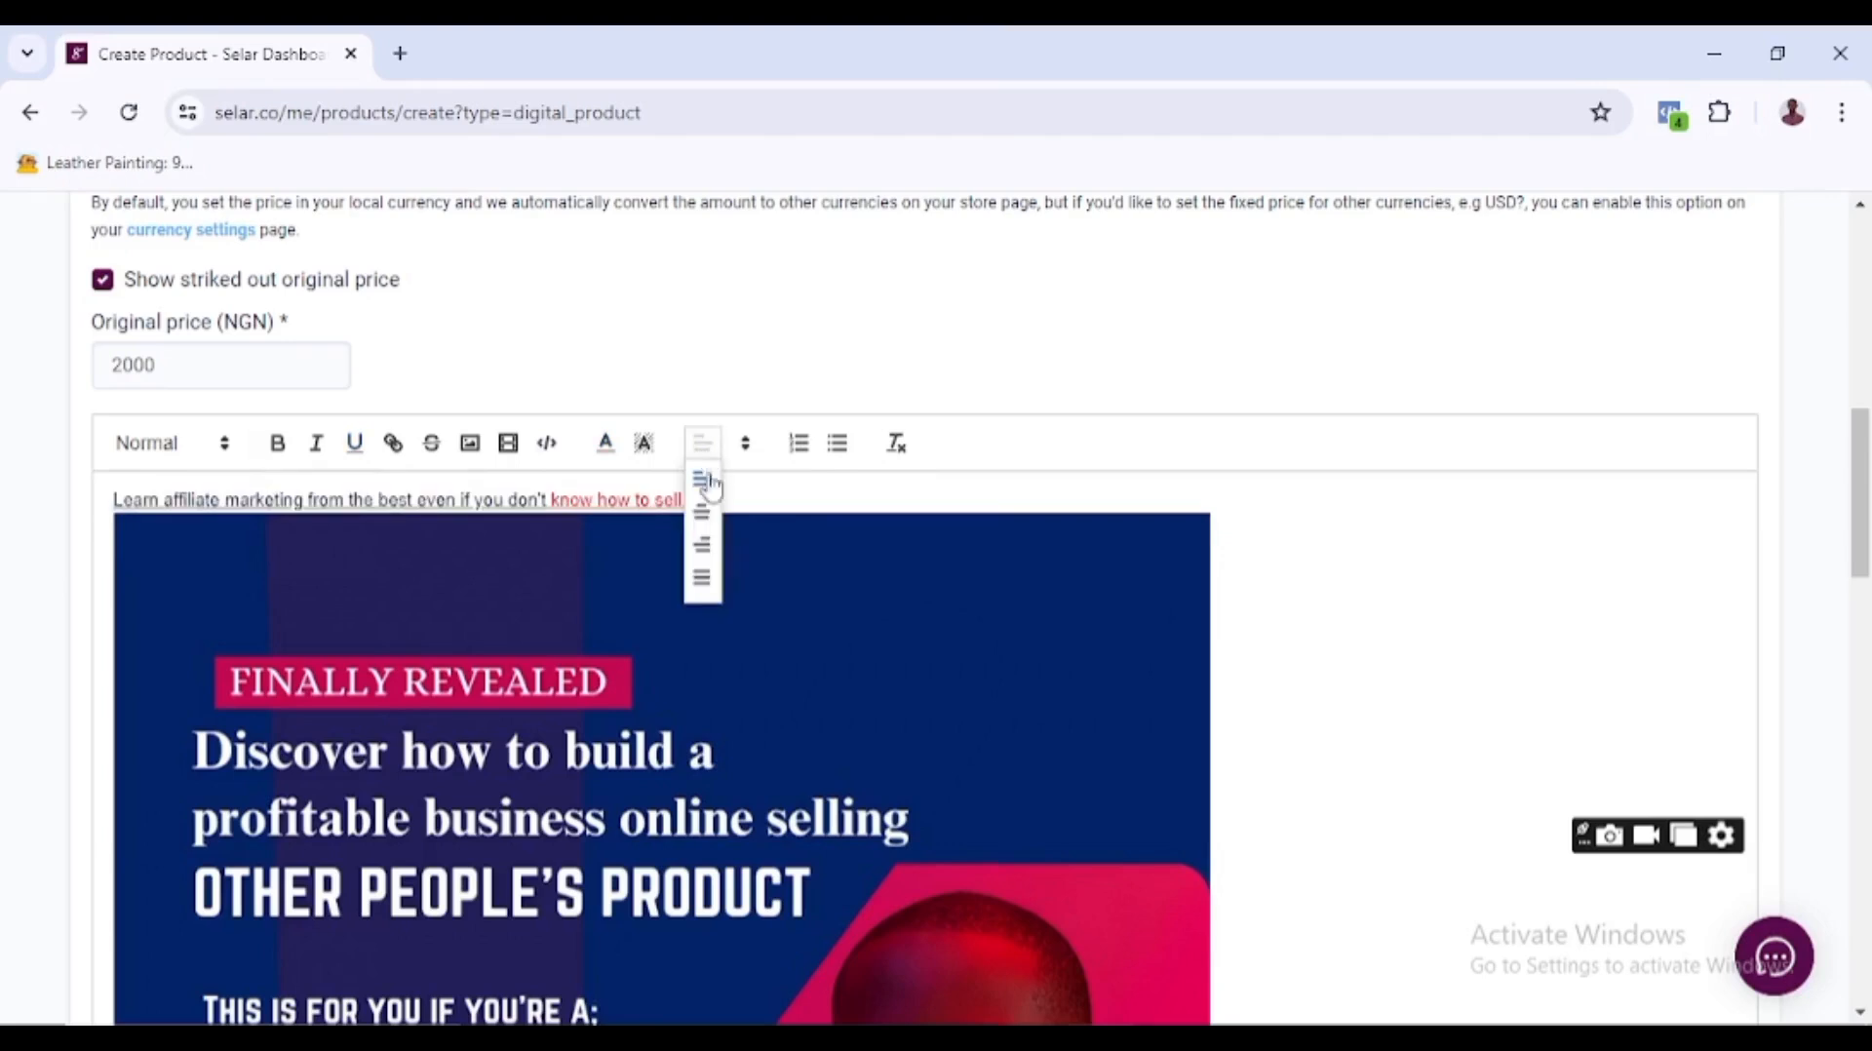
click(704, 509)
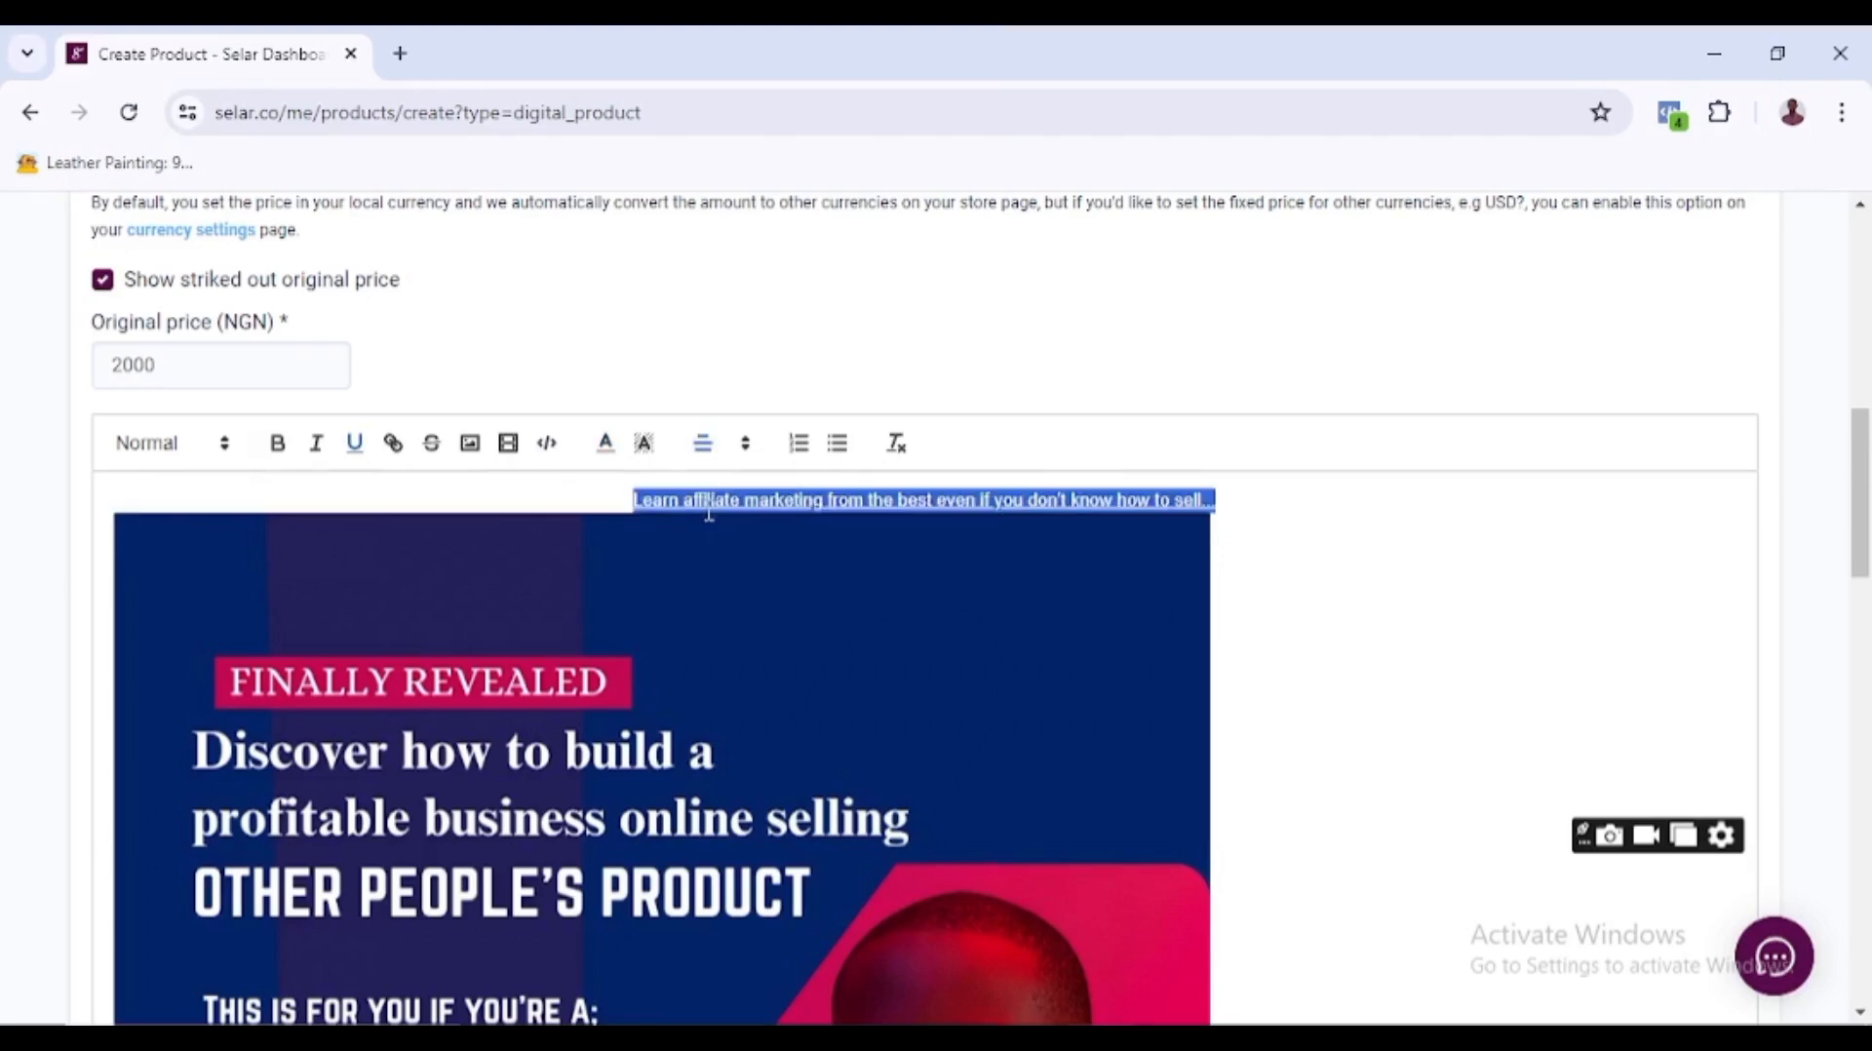
click(702, 445)
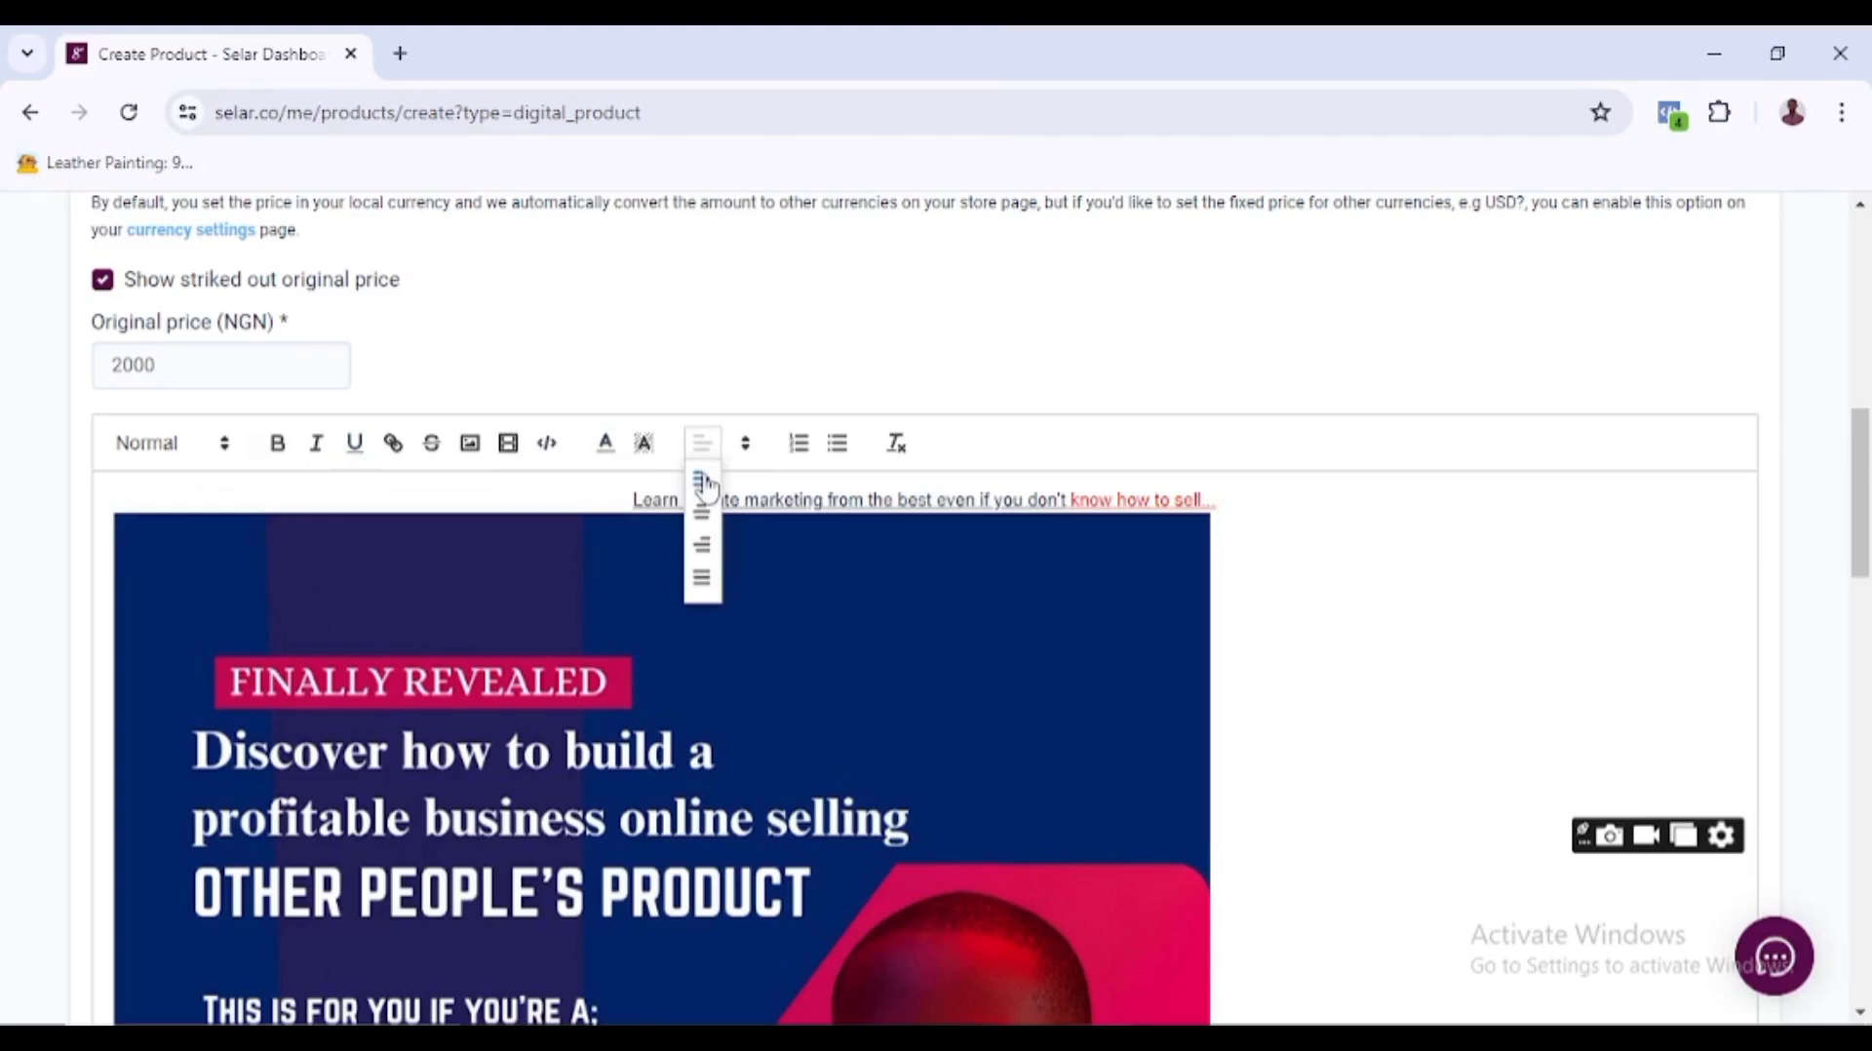
click(703, 481)
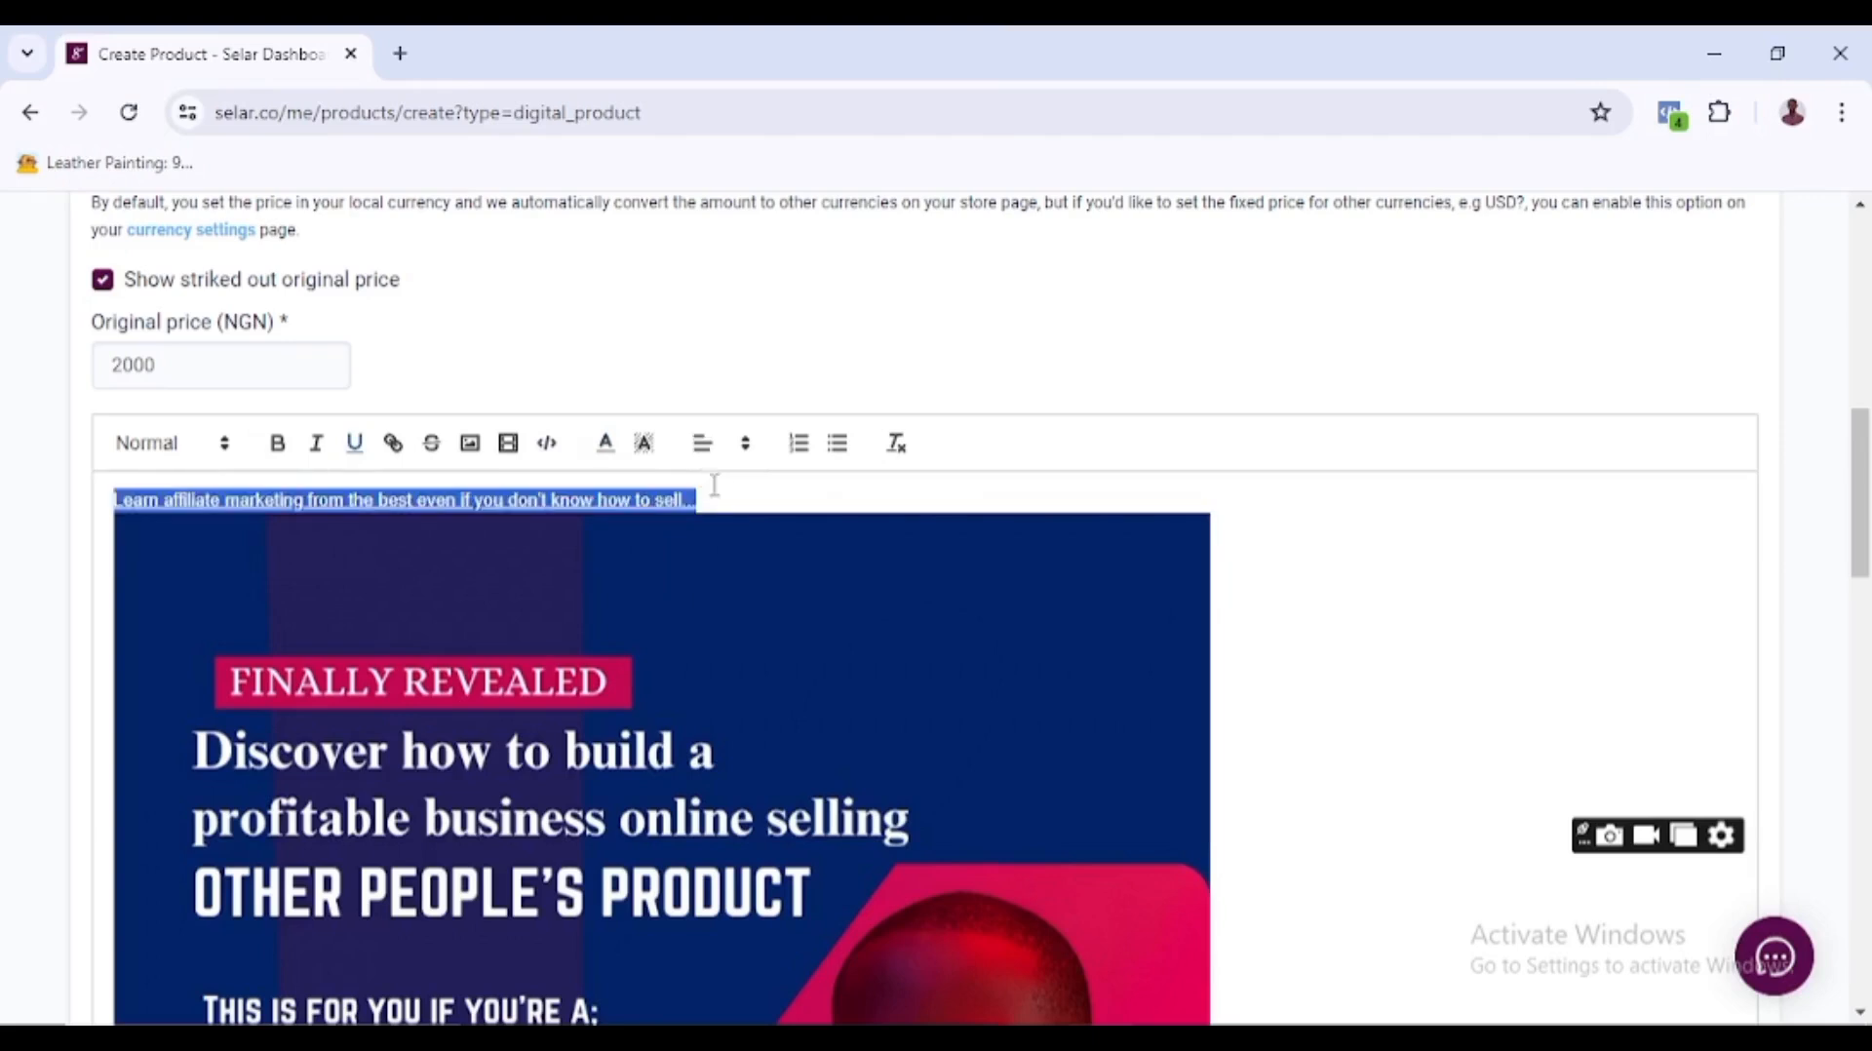
click(730, 498)
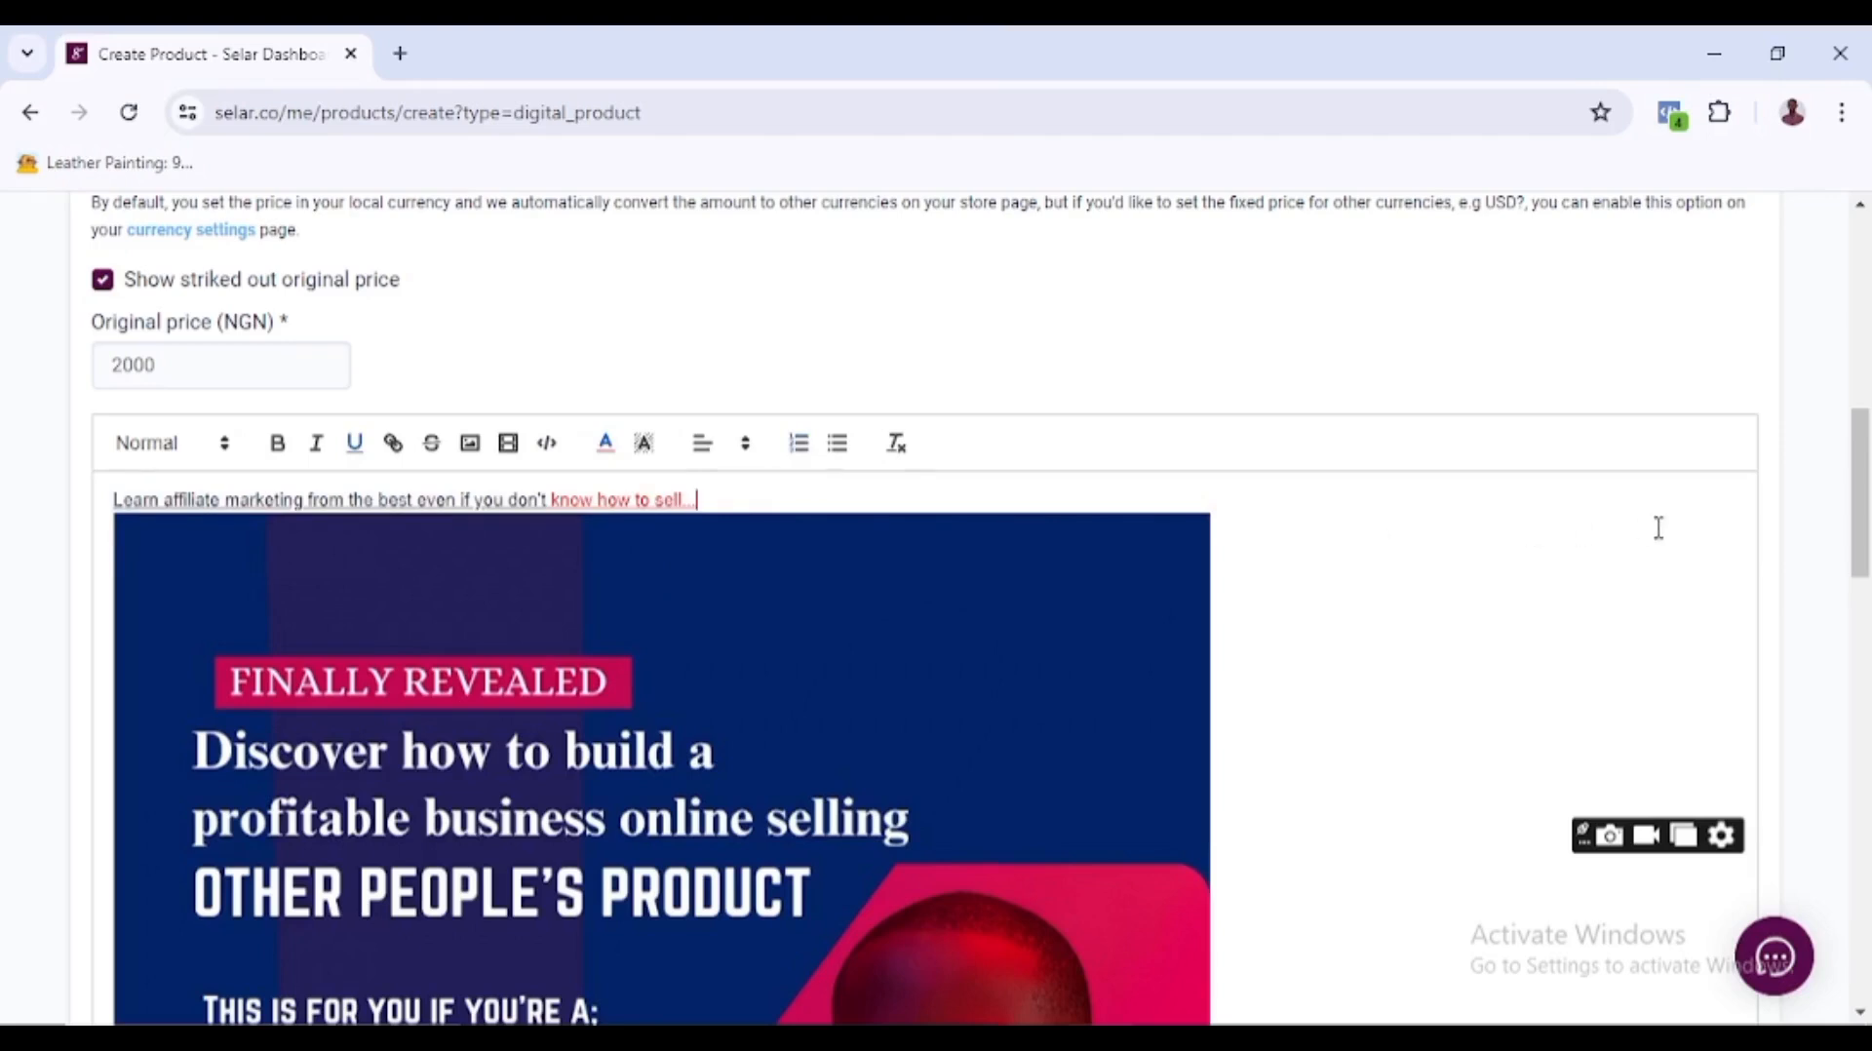
- Categorize the product under Marketing and Sales with the sub category Affiliate Marketing
scroll(864, 485, down, 10)
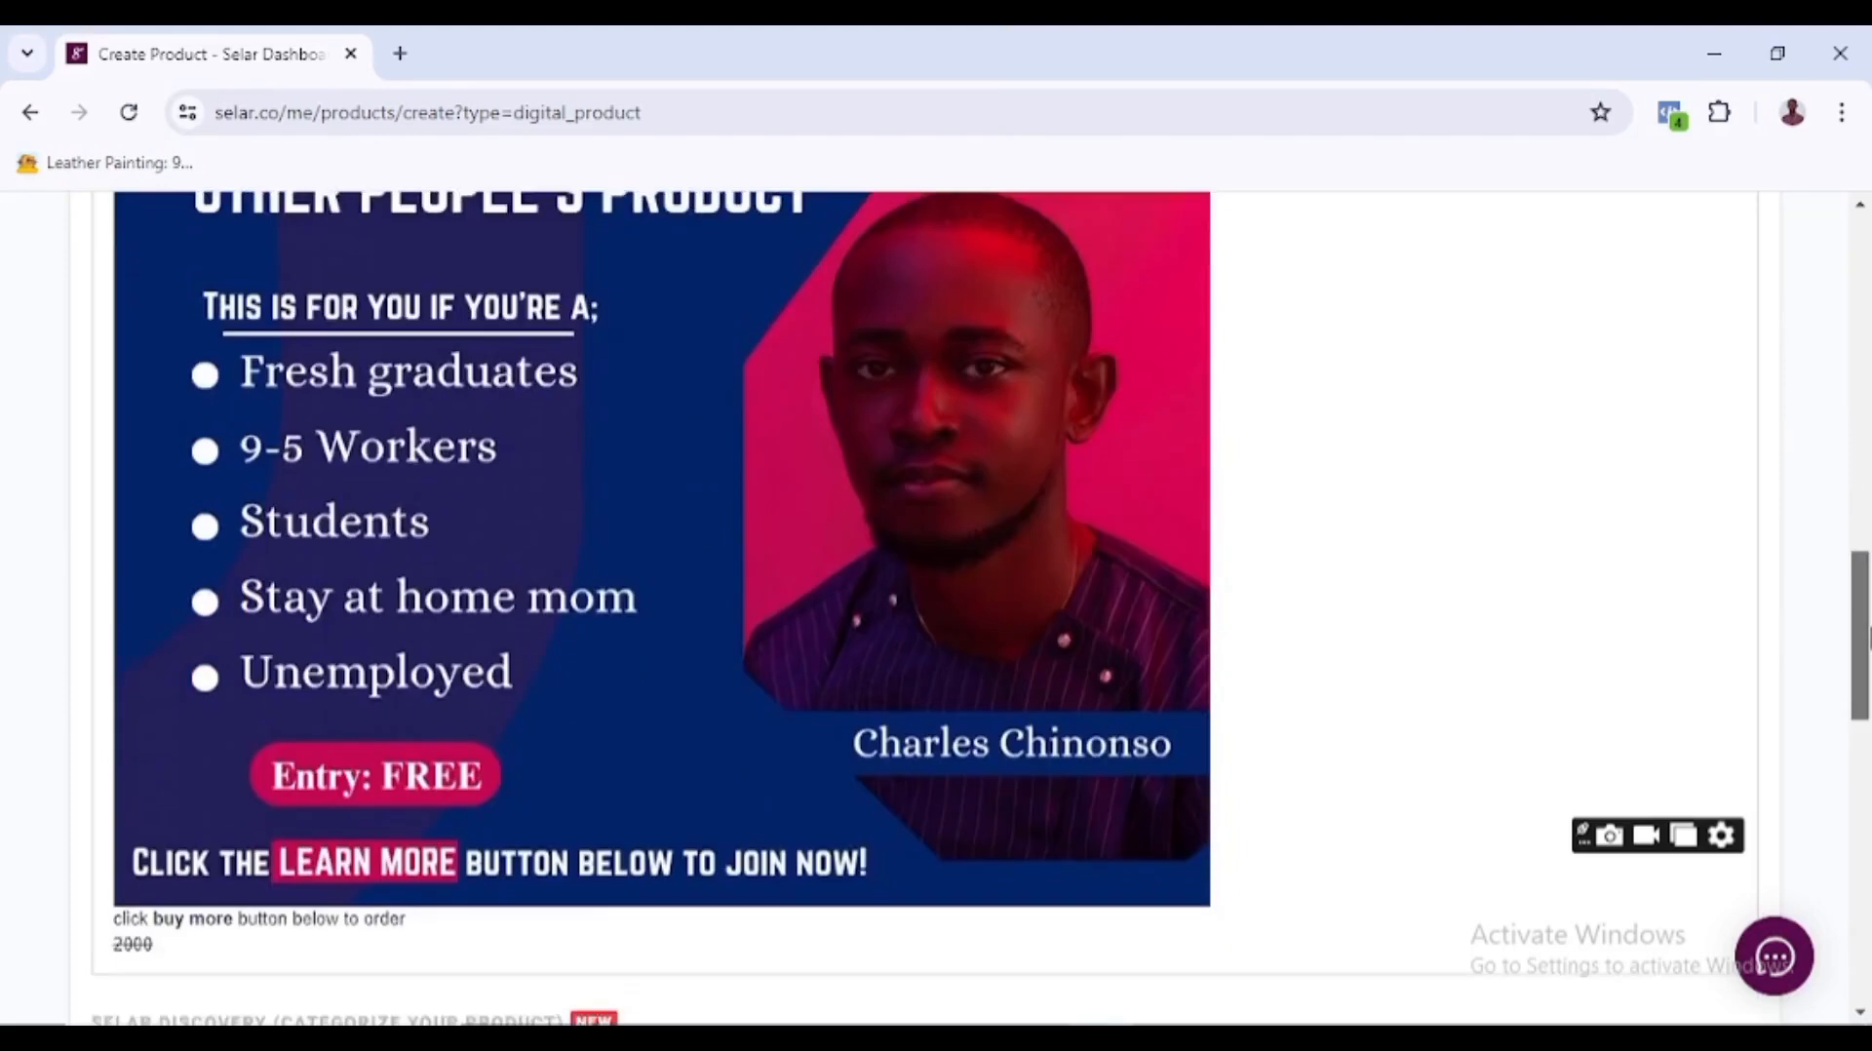
drag(1865, 712, 1865, 762)
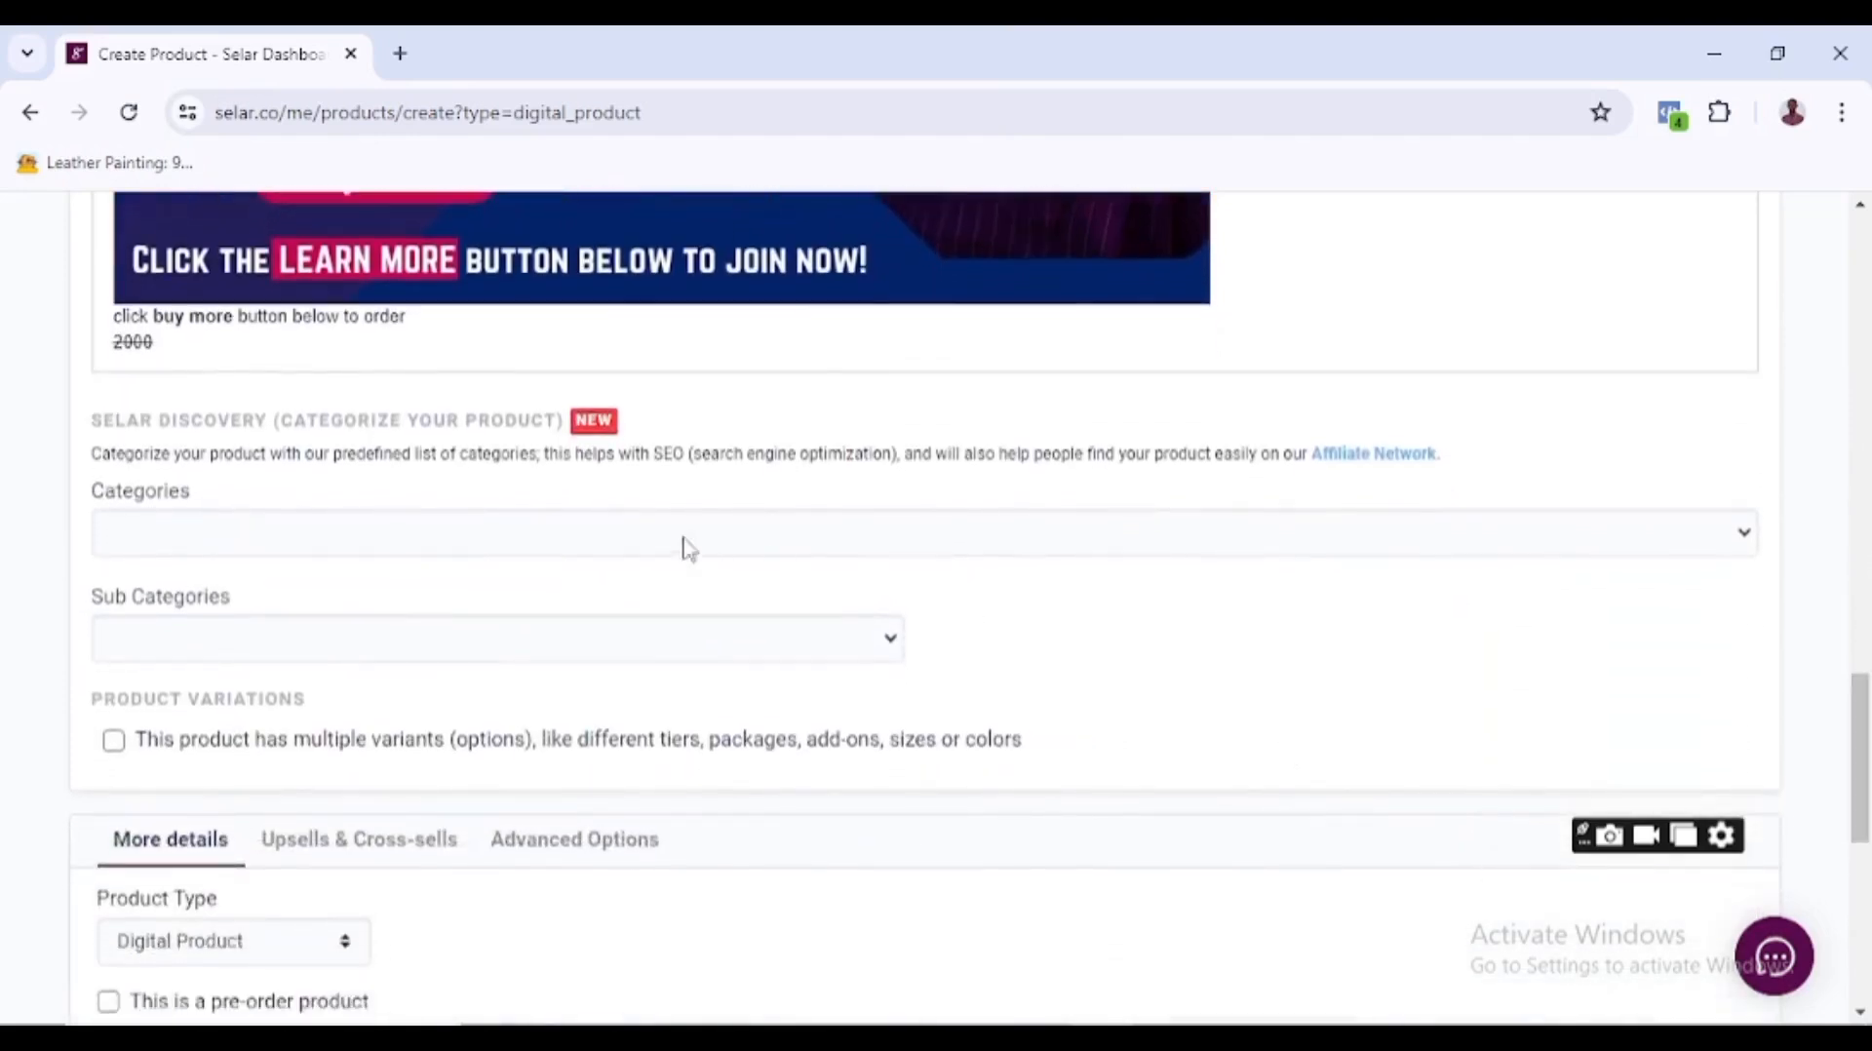
click(772, 549)
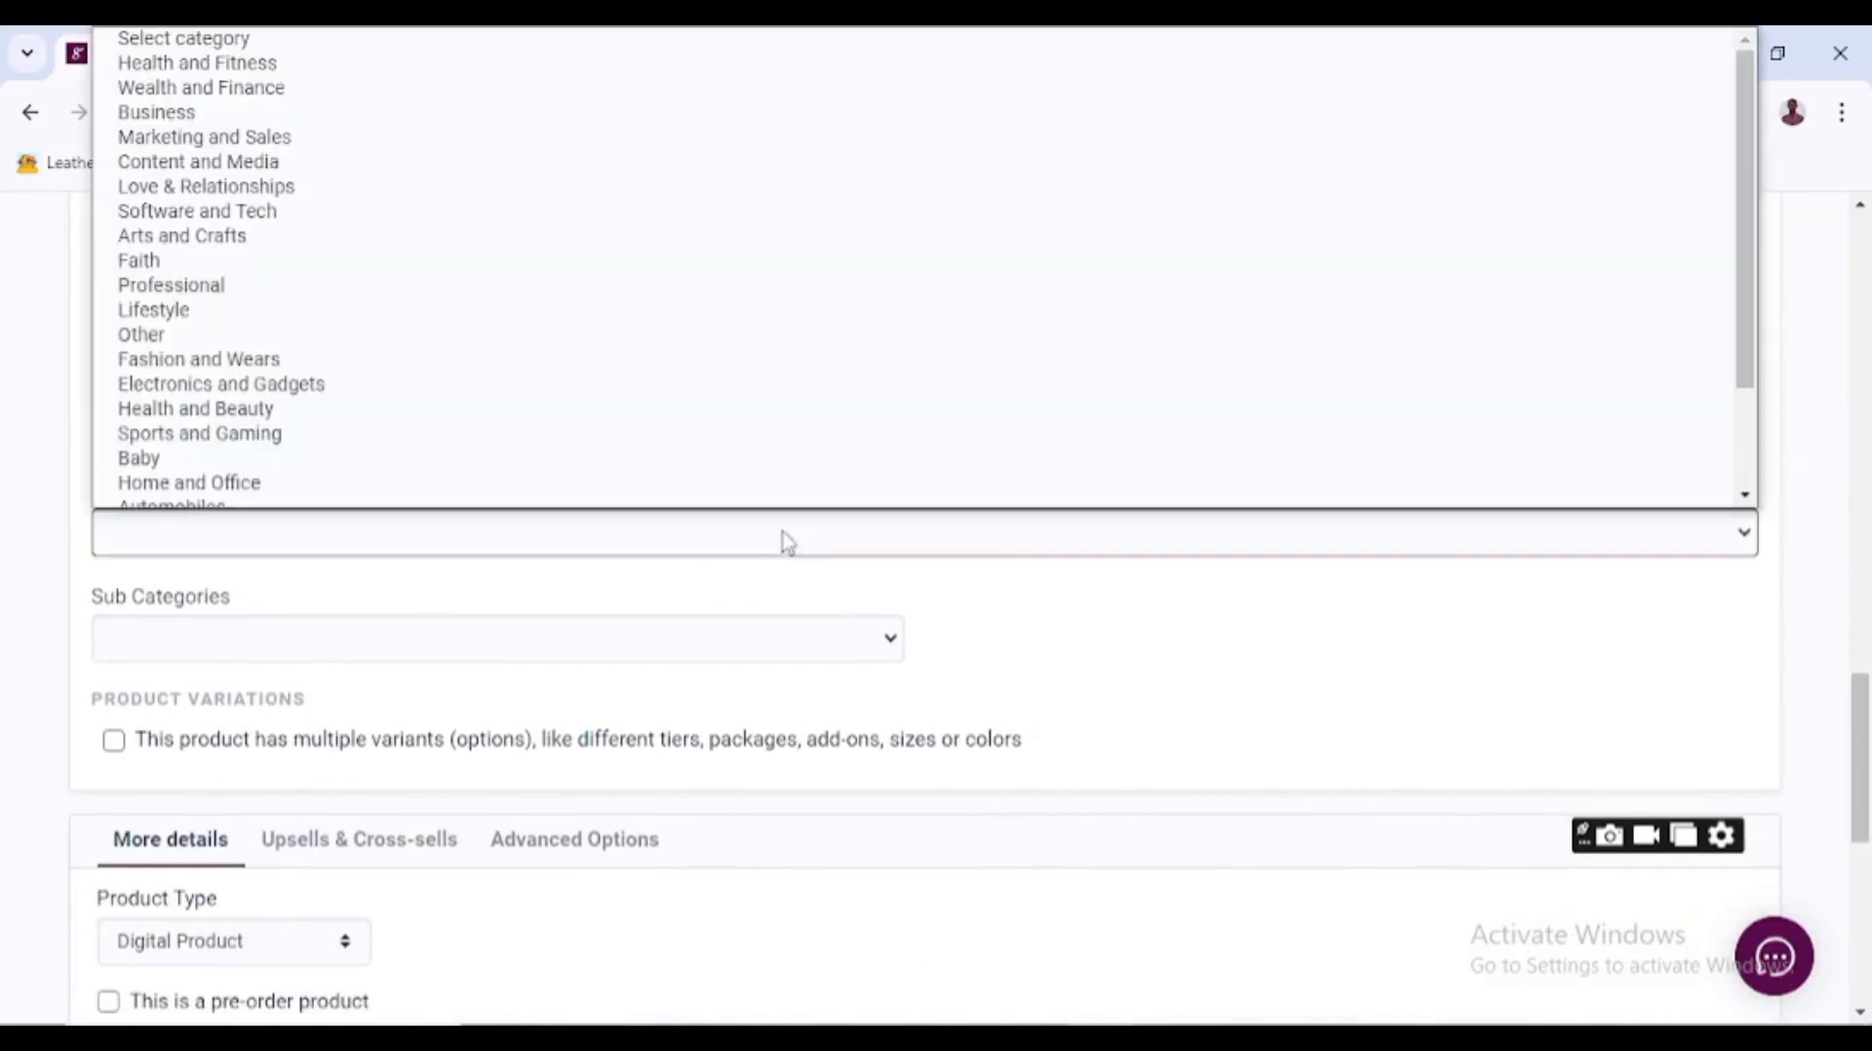
click(289, 124)
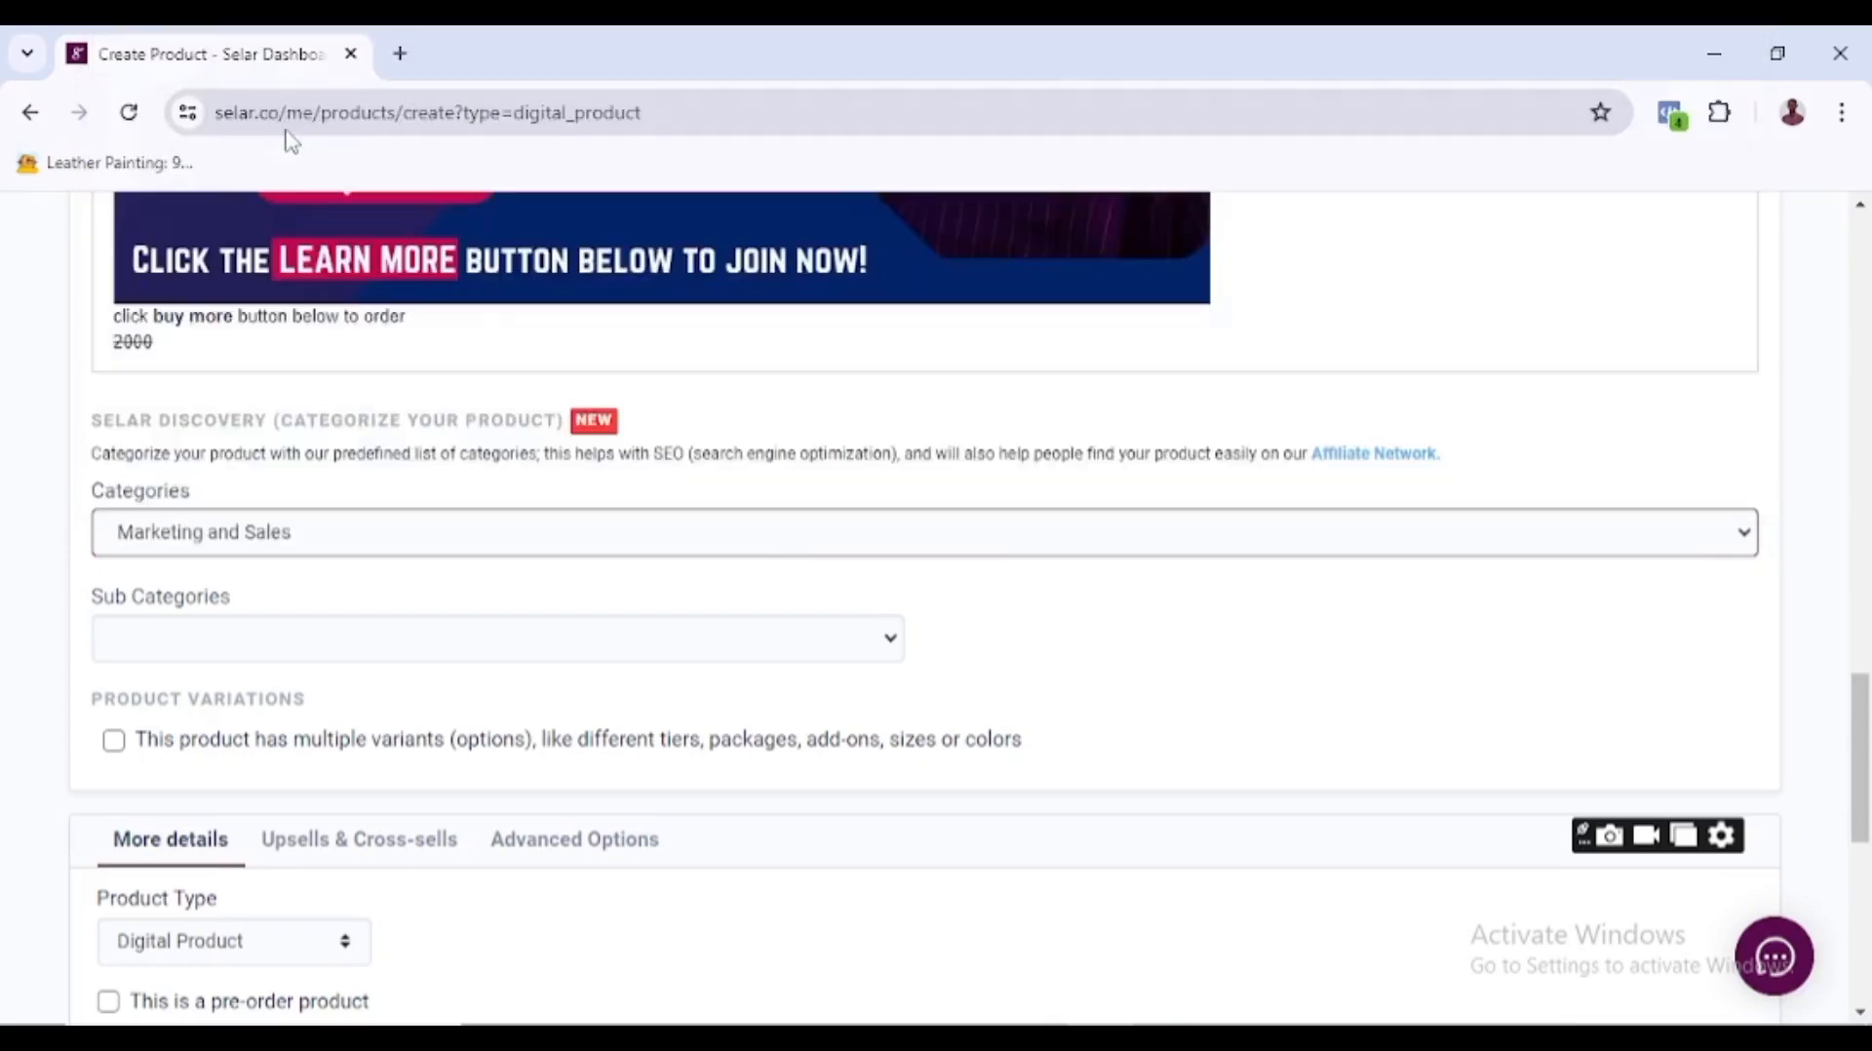
click(562, 646)
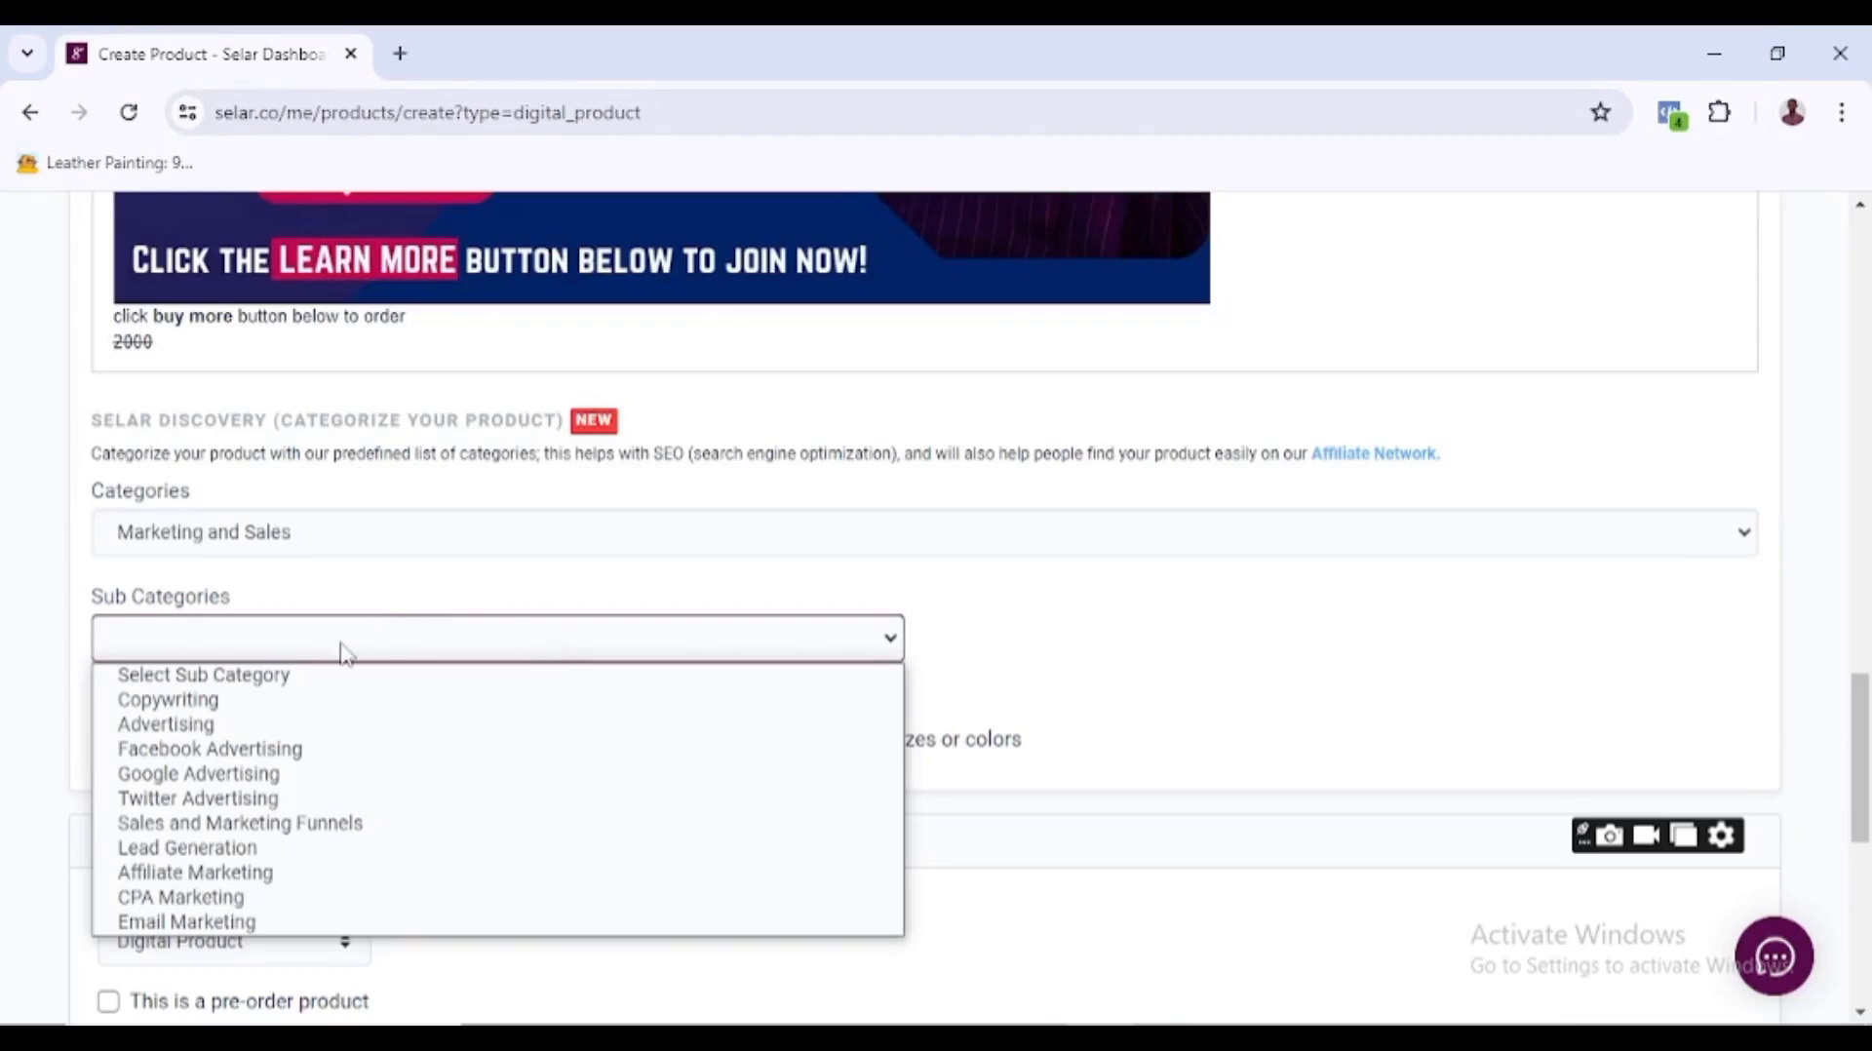
click(276, 873)
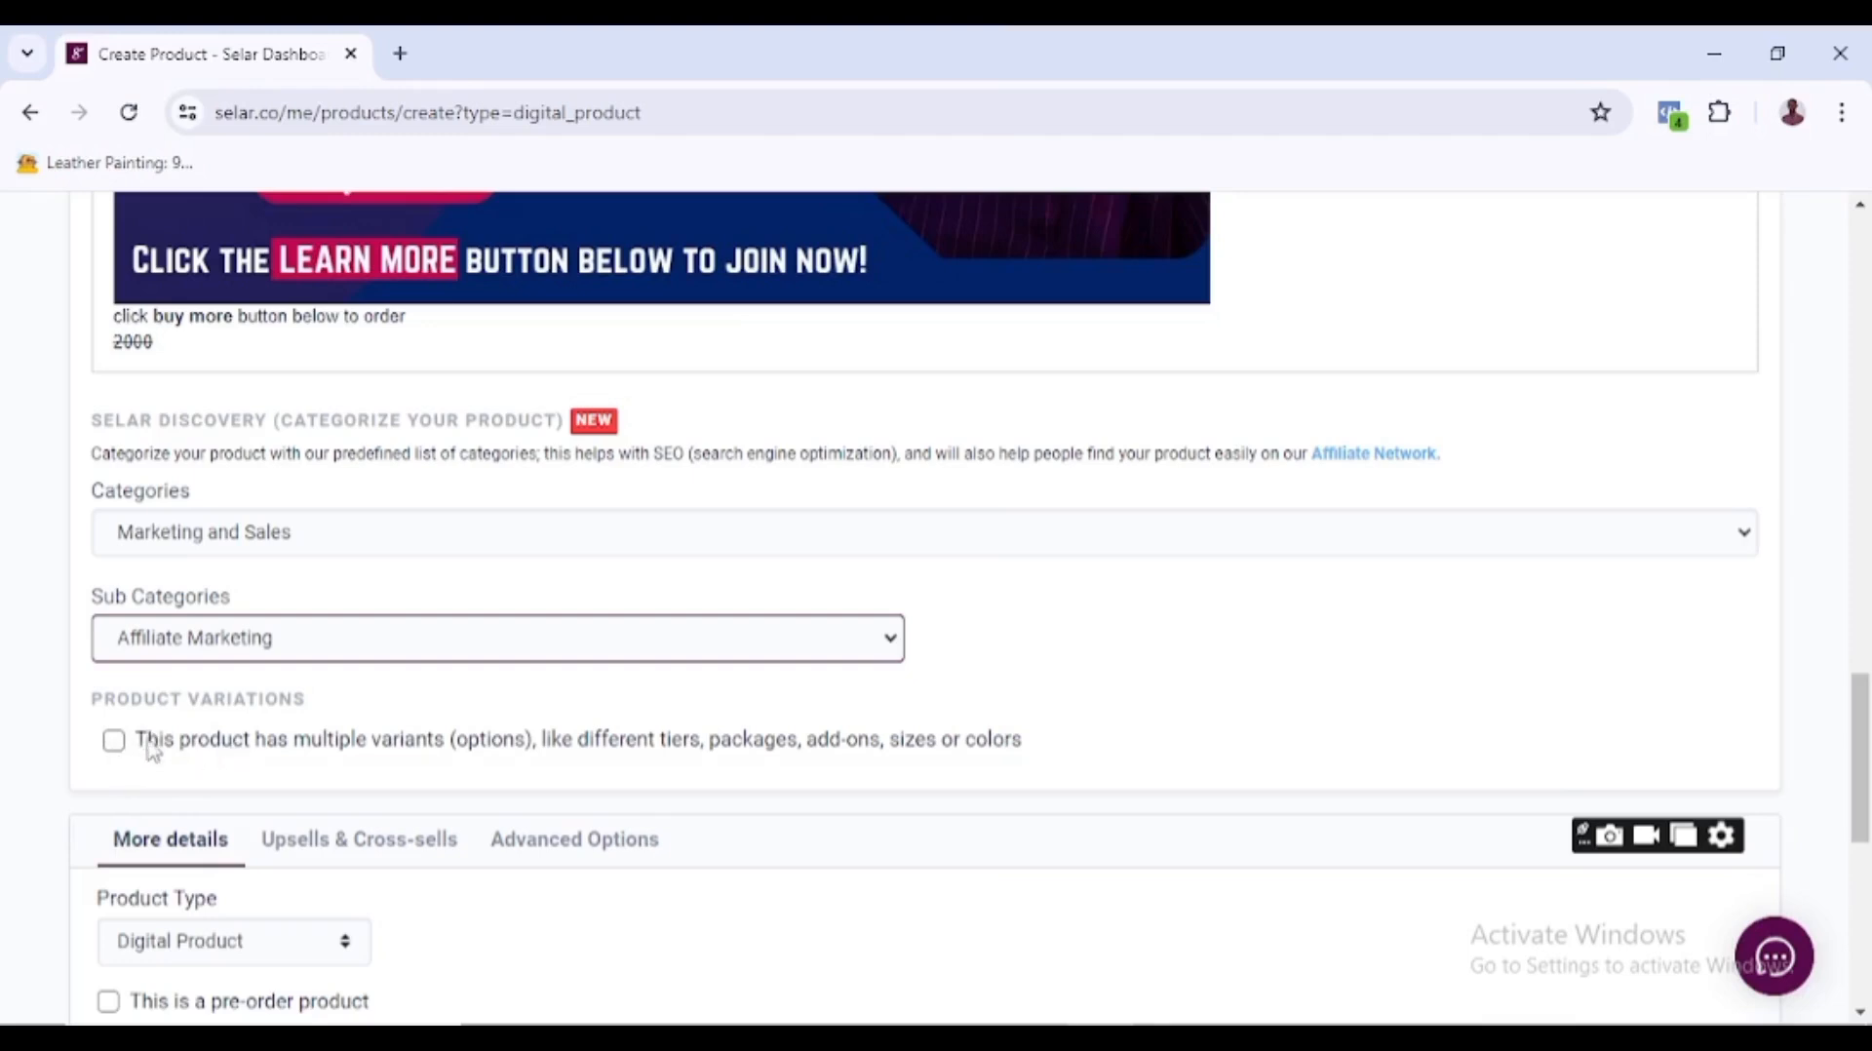
drag(1868, 825, 1869, 913)
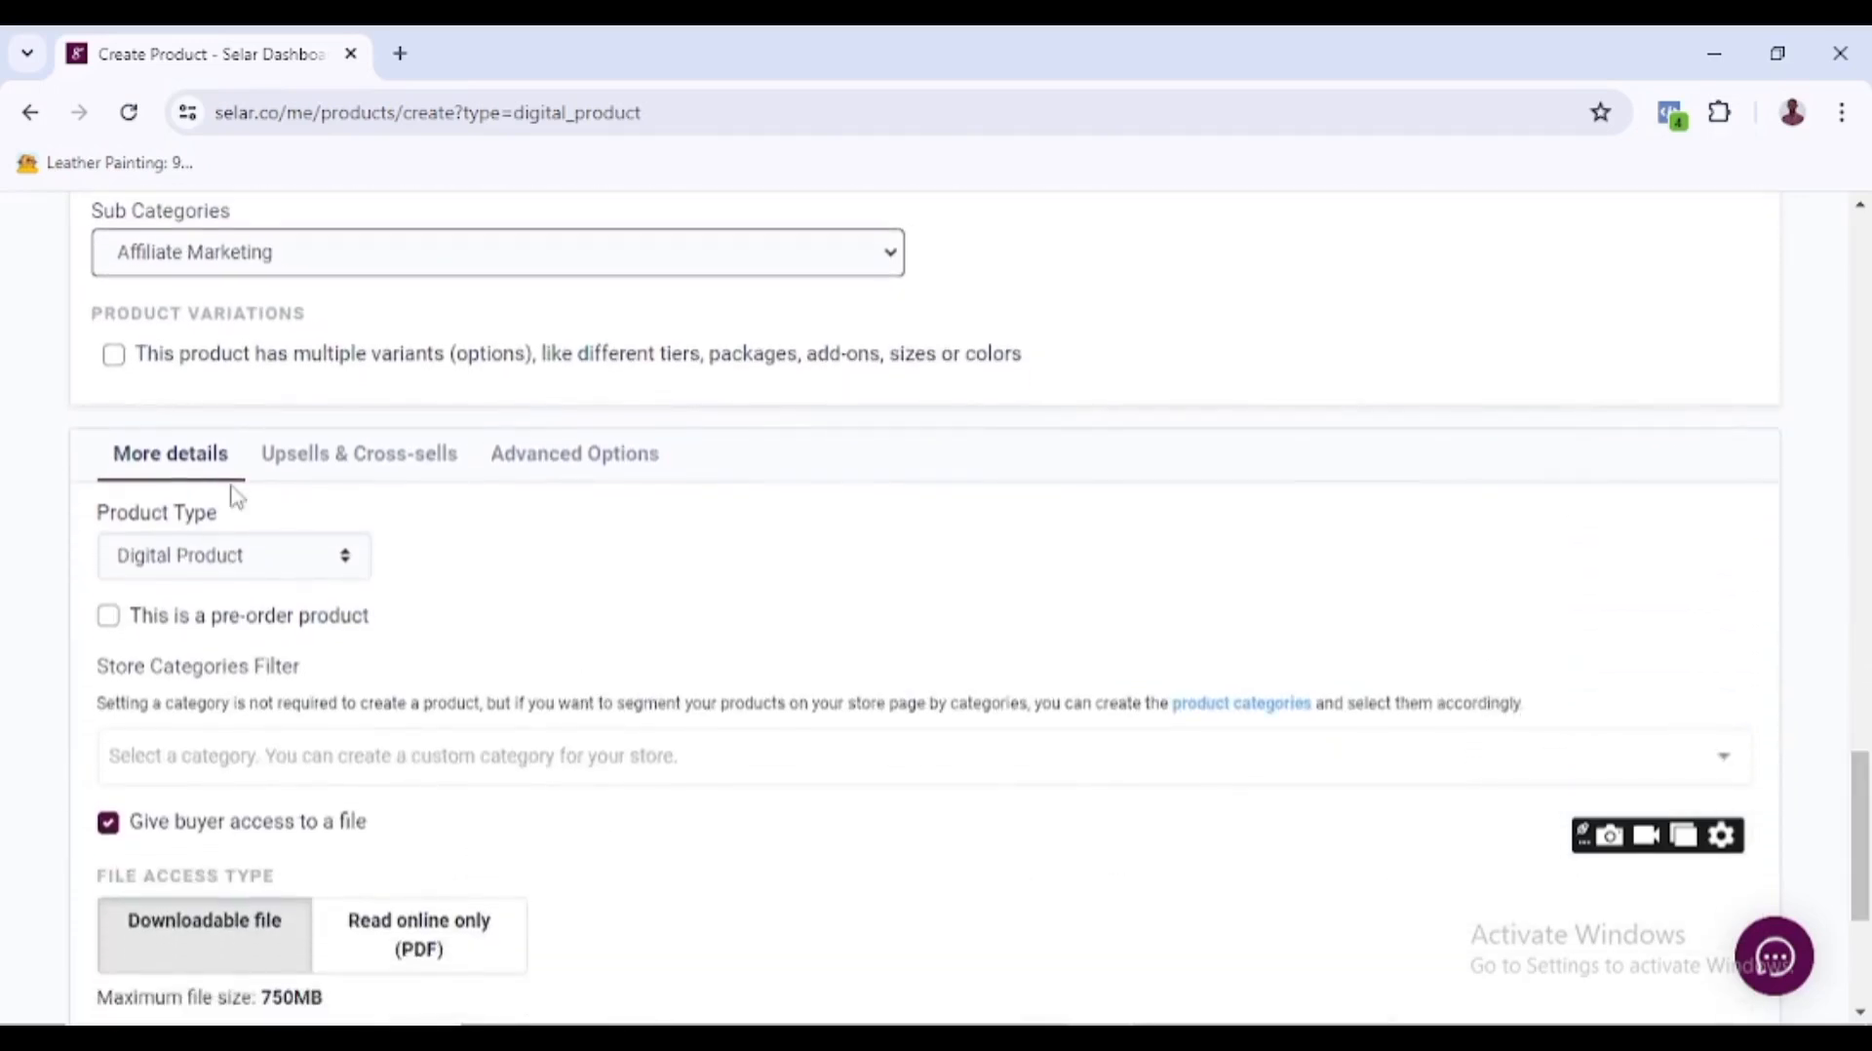
- Look through the product types offered for the listing, without changing the selection
click(348, 565)
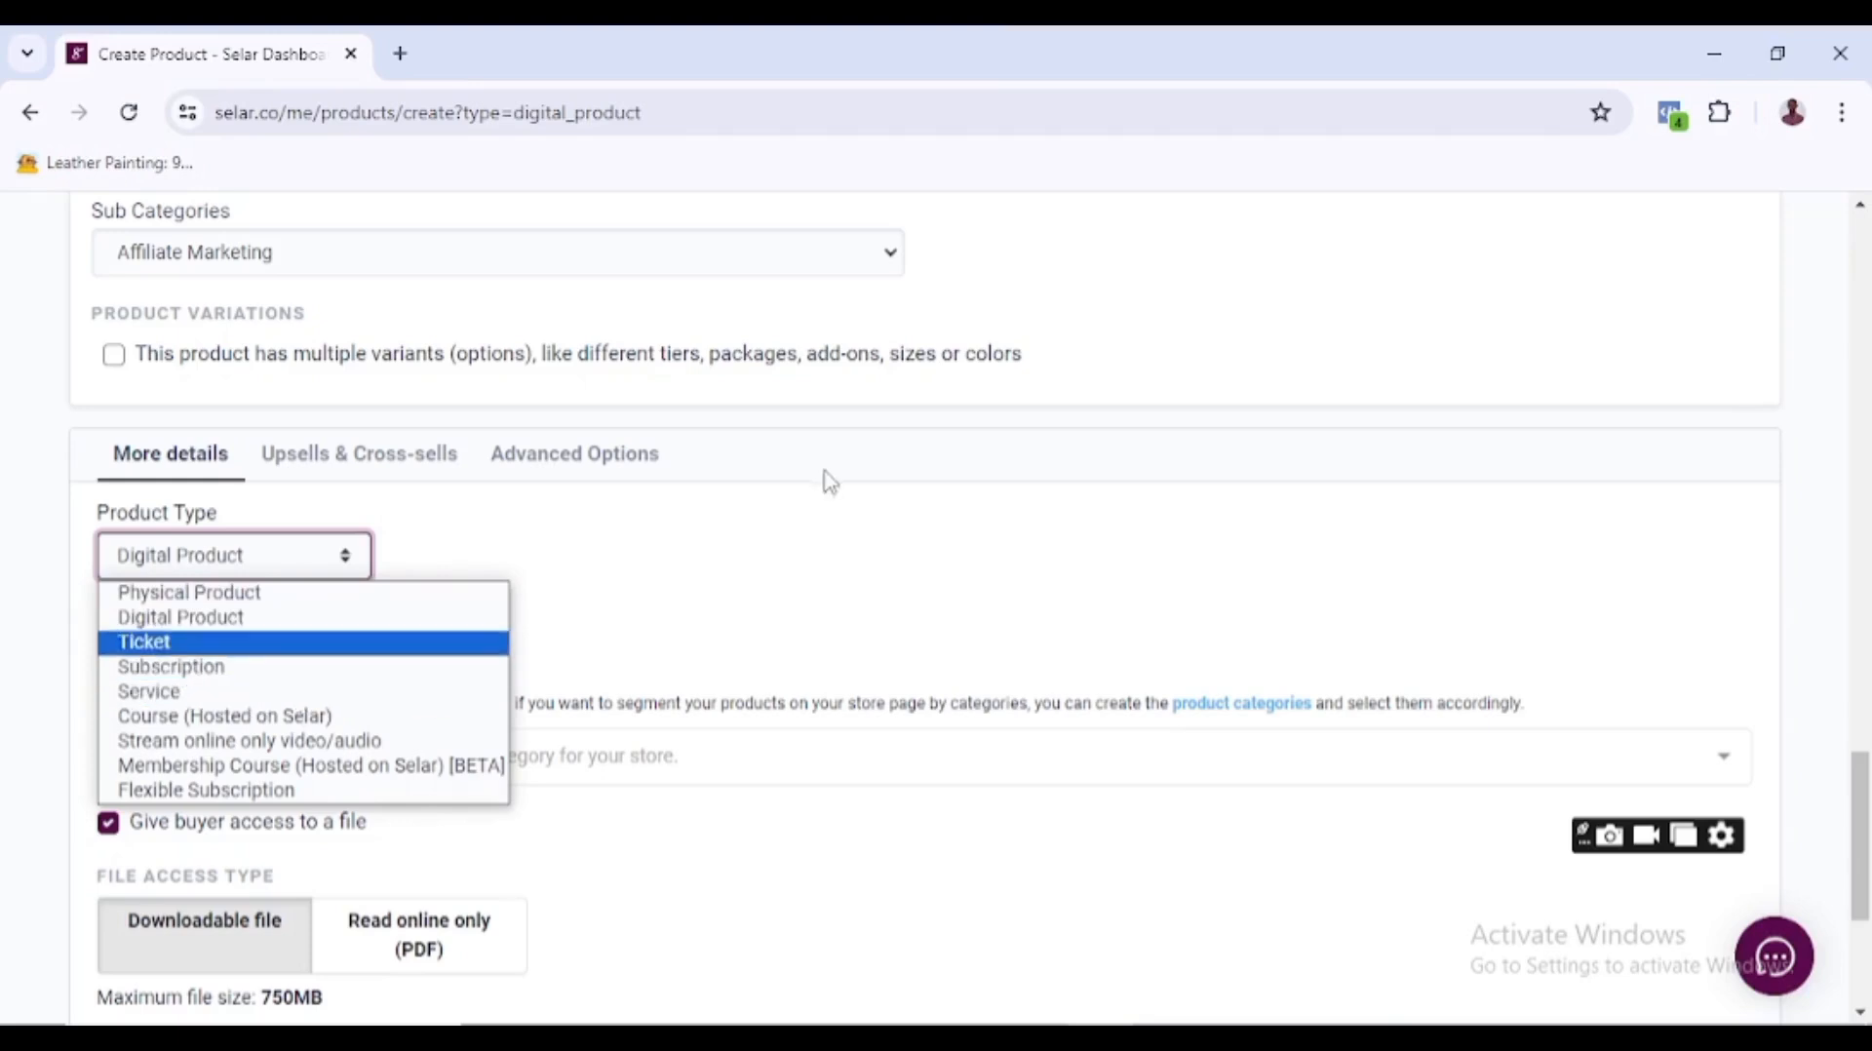
click(801, 543)
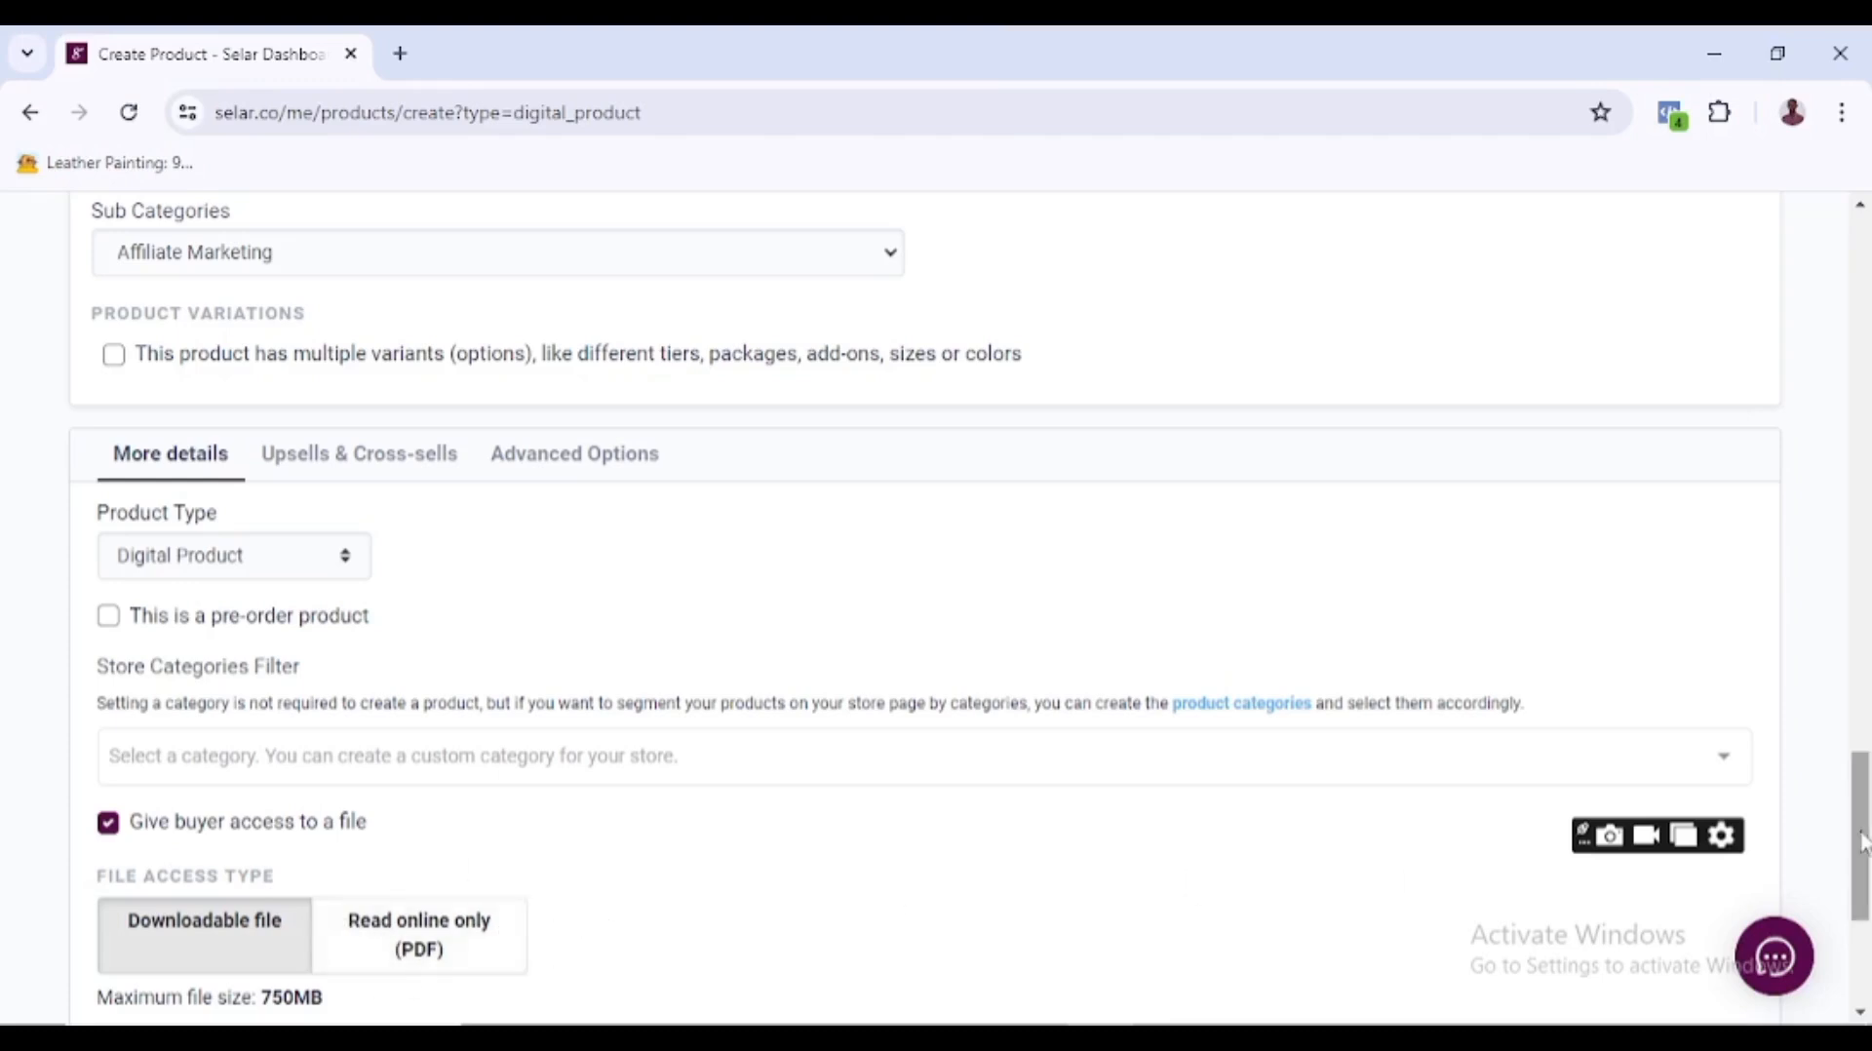
scroll(1866, 897, down, 2)
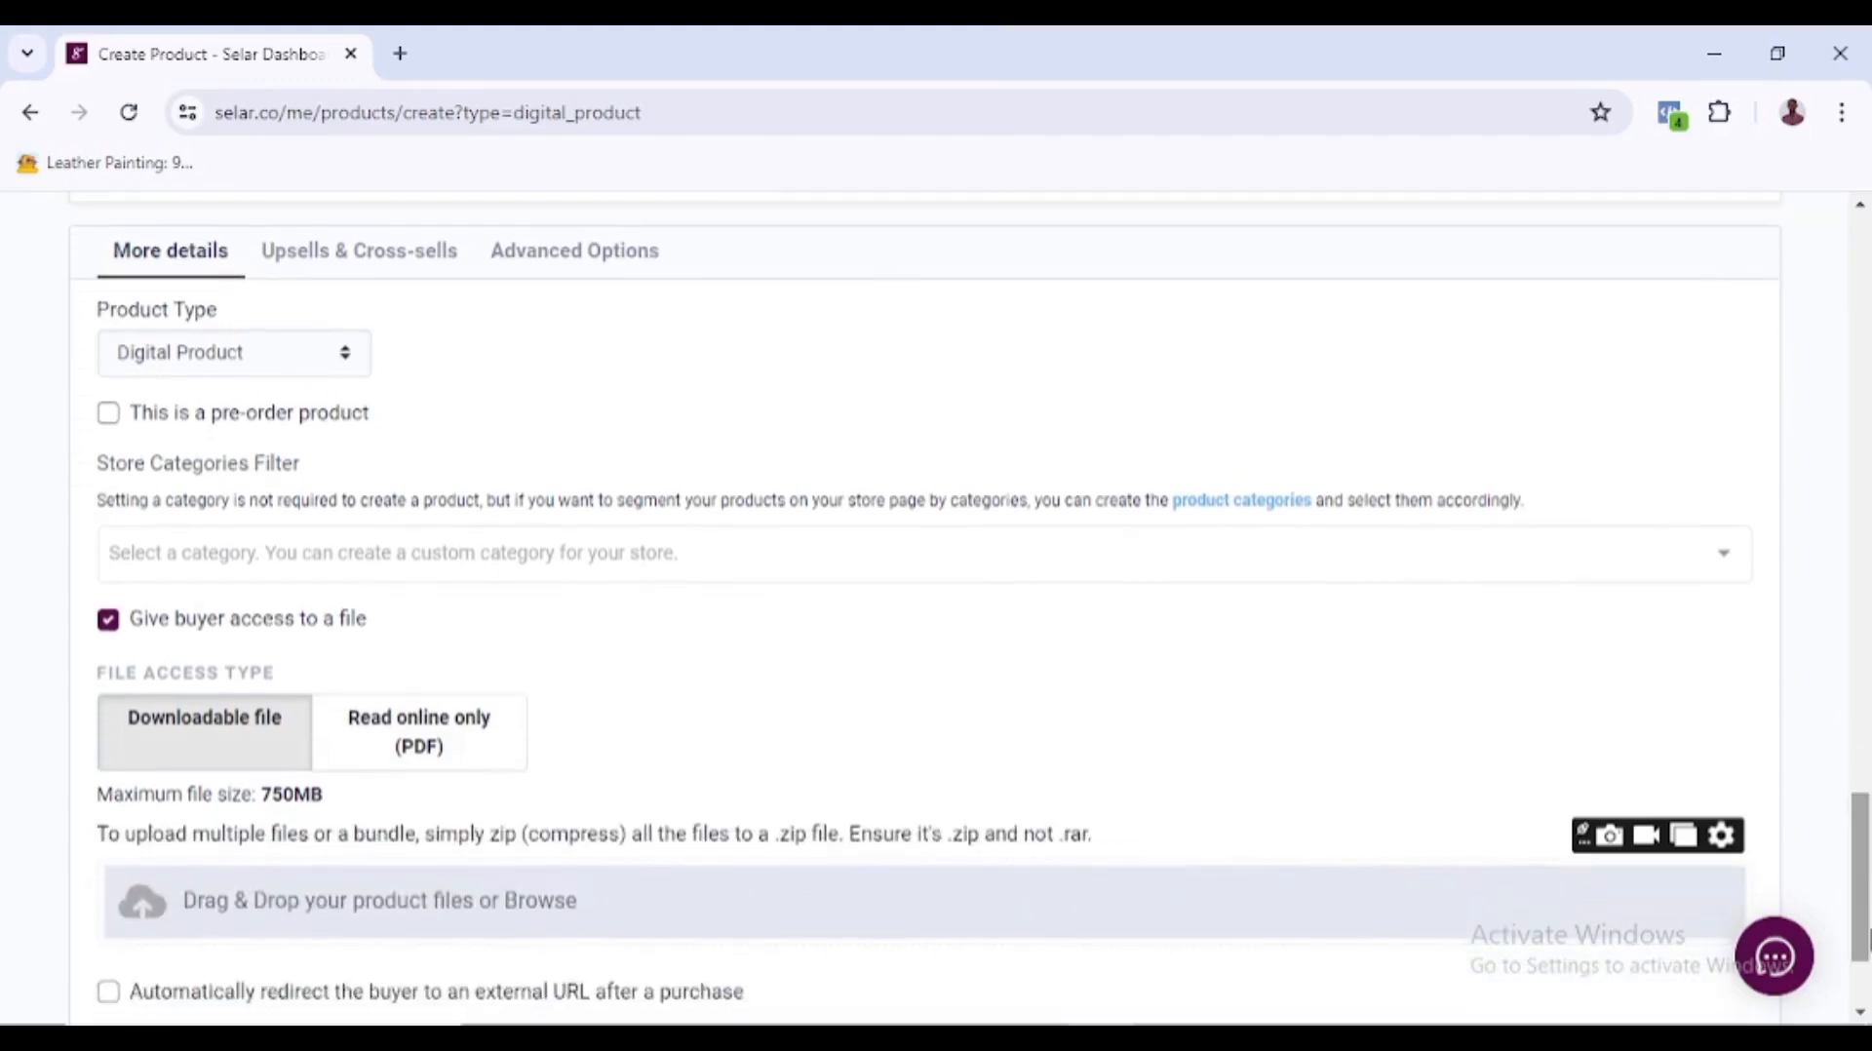
- Try replacing the buyer's file access with an automatic redirect to an external URL, and restore the file access
click(108, 620)
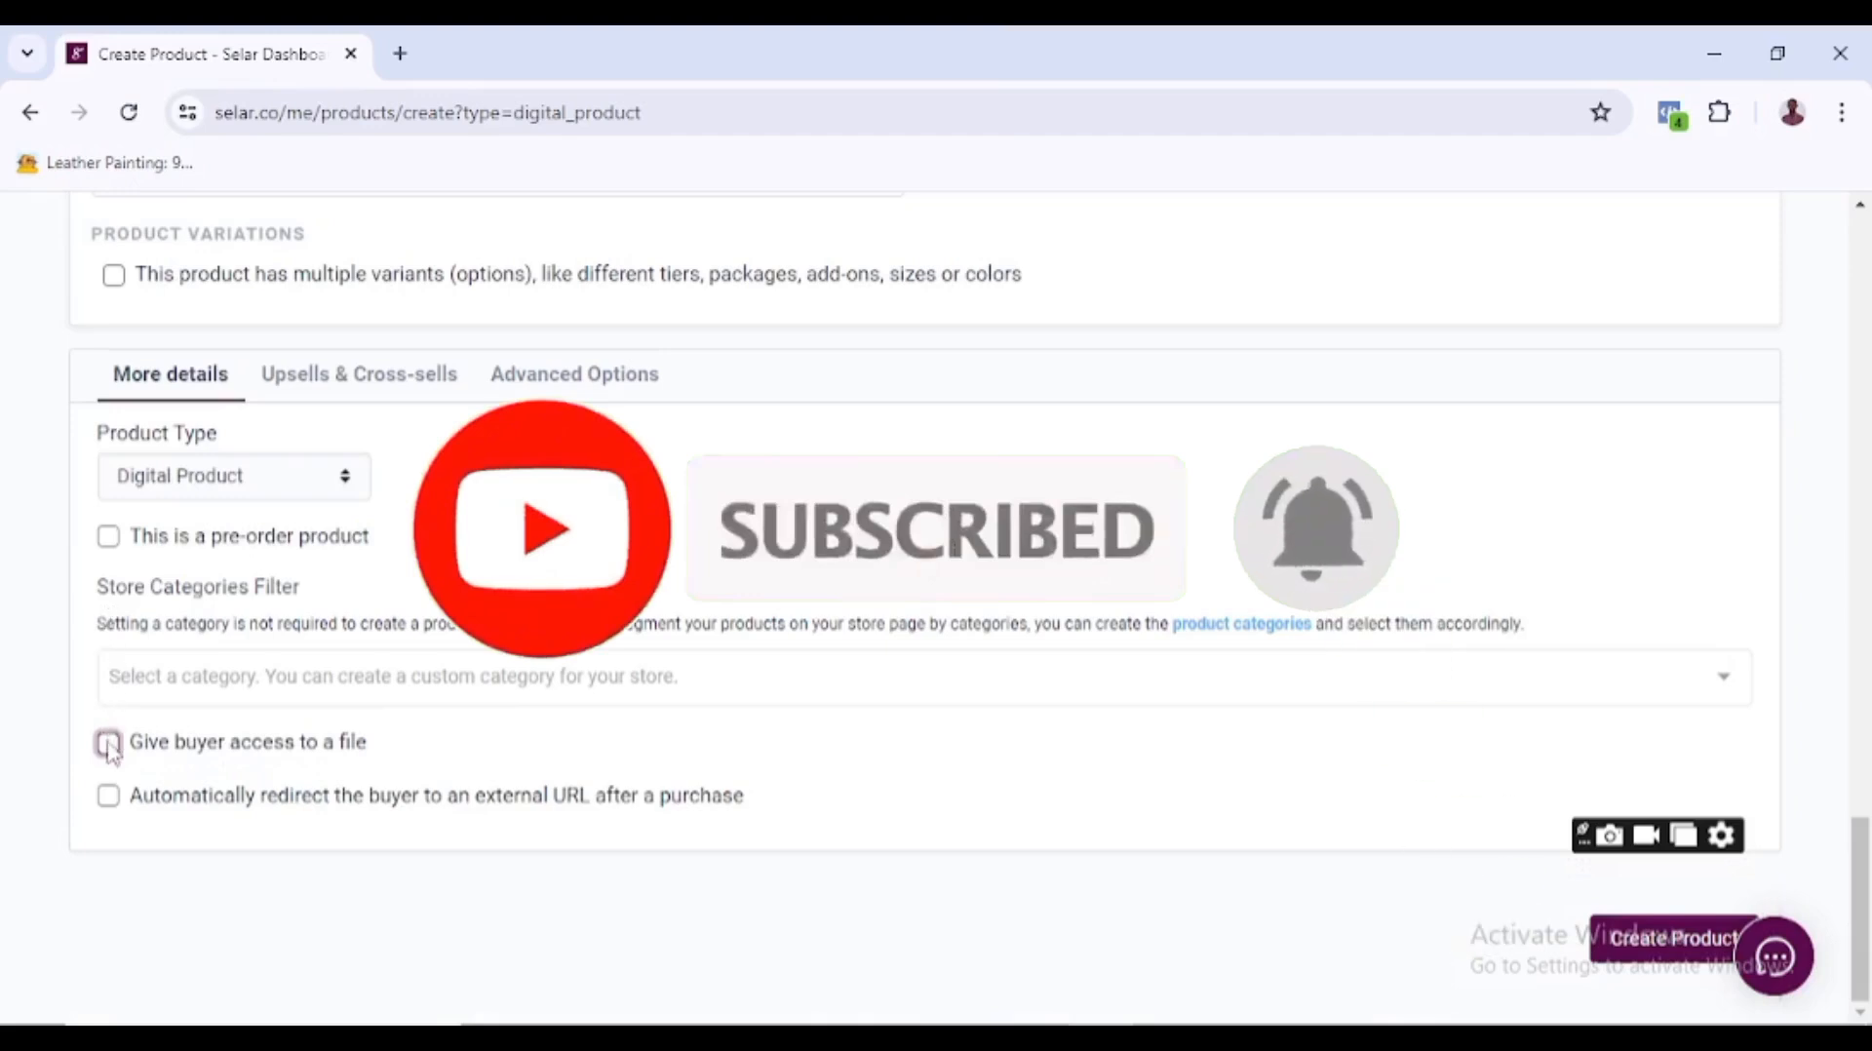
click(109, 796)
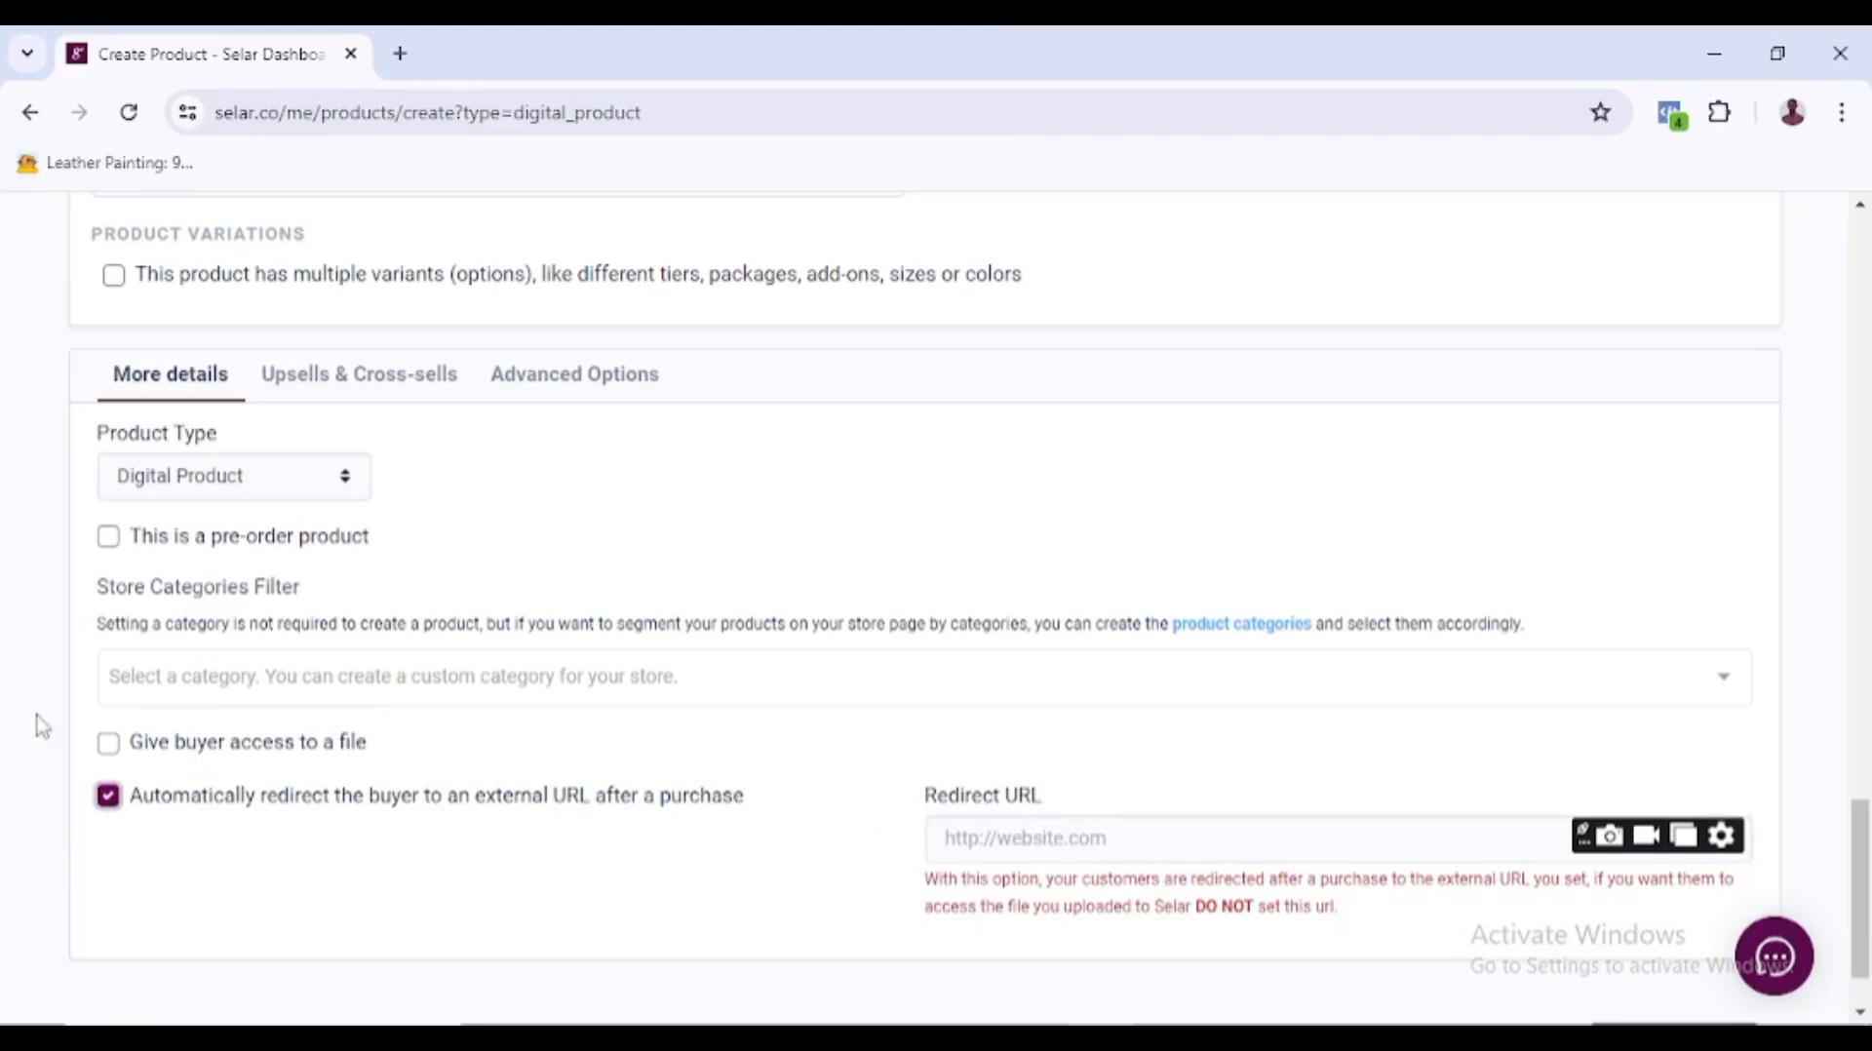
click(109, 745)
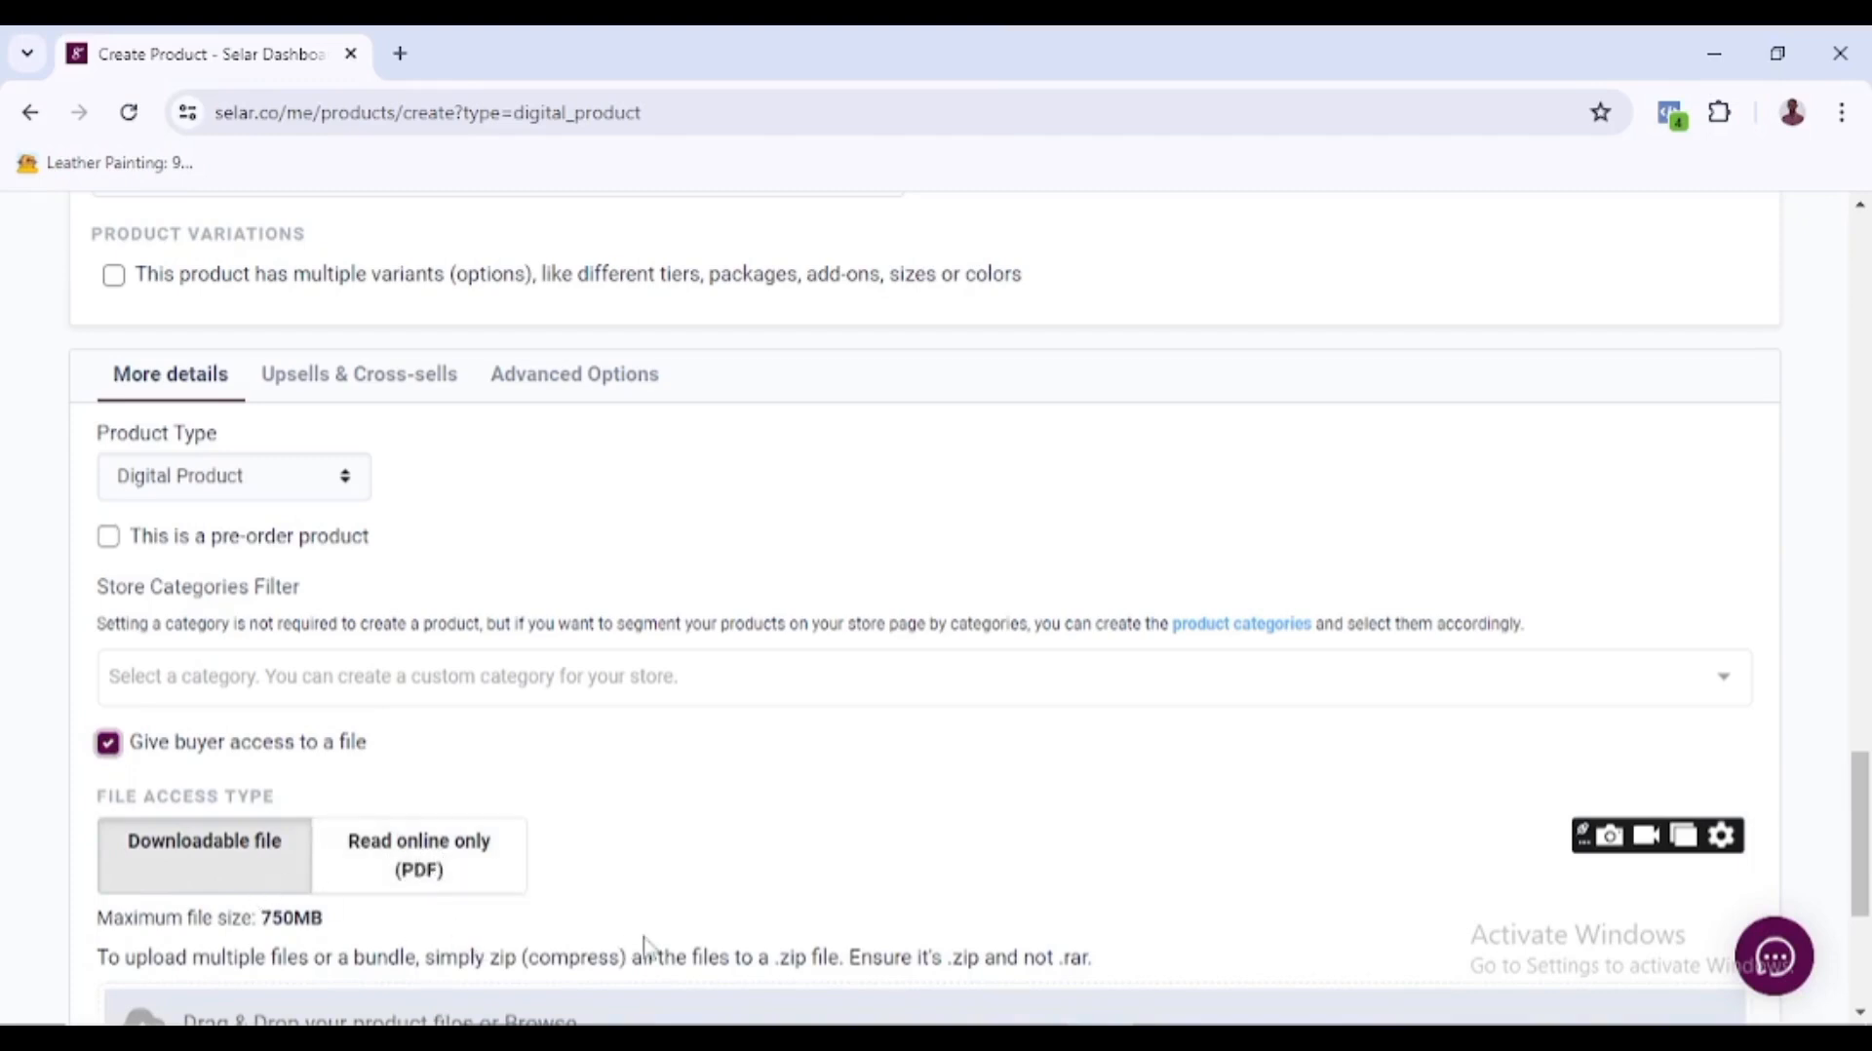
- Upload the presentation "1K Affiliate Course" from the Documents folder as the downloadable product file
scroll(1867, 870, down, 3)
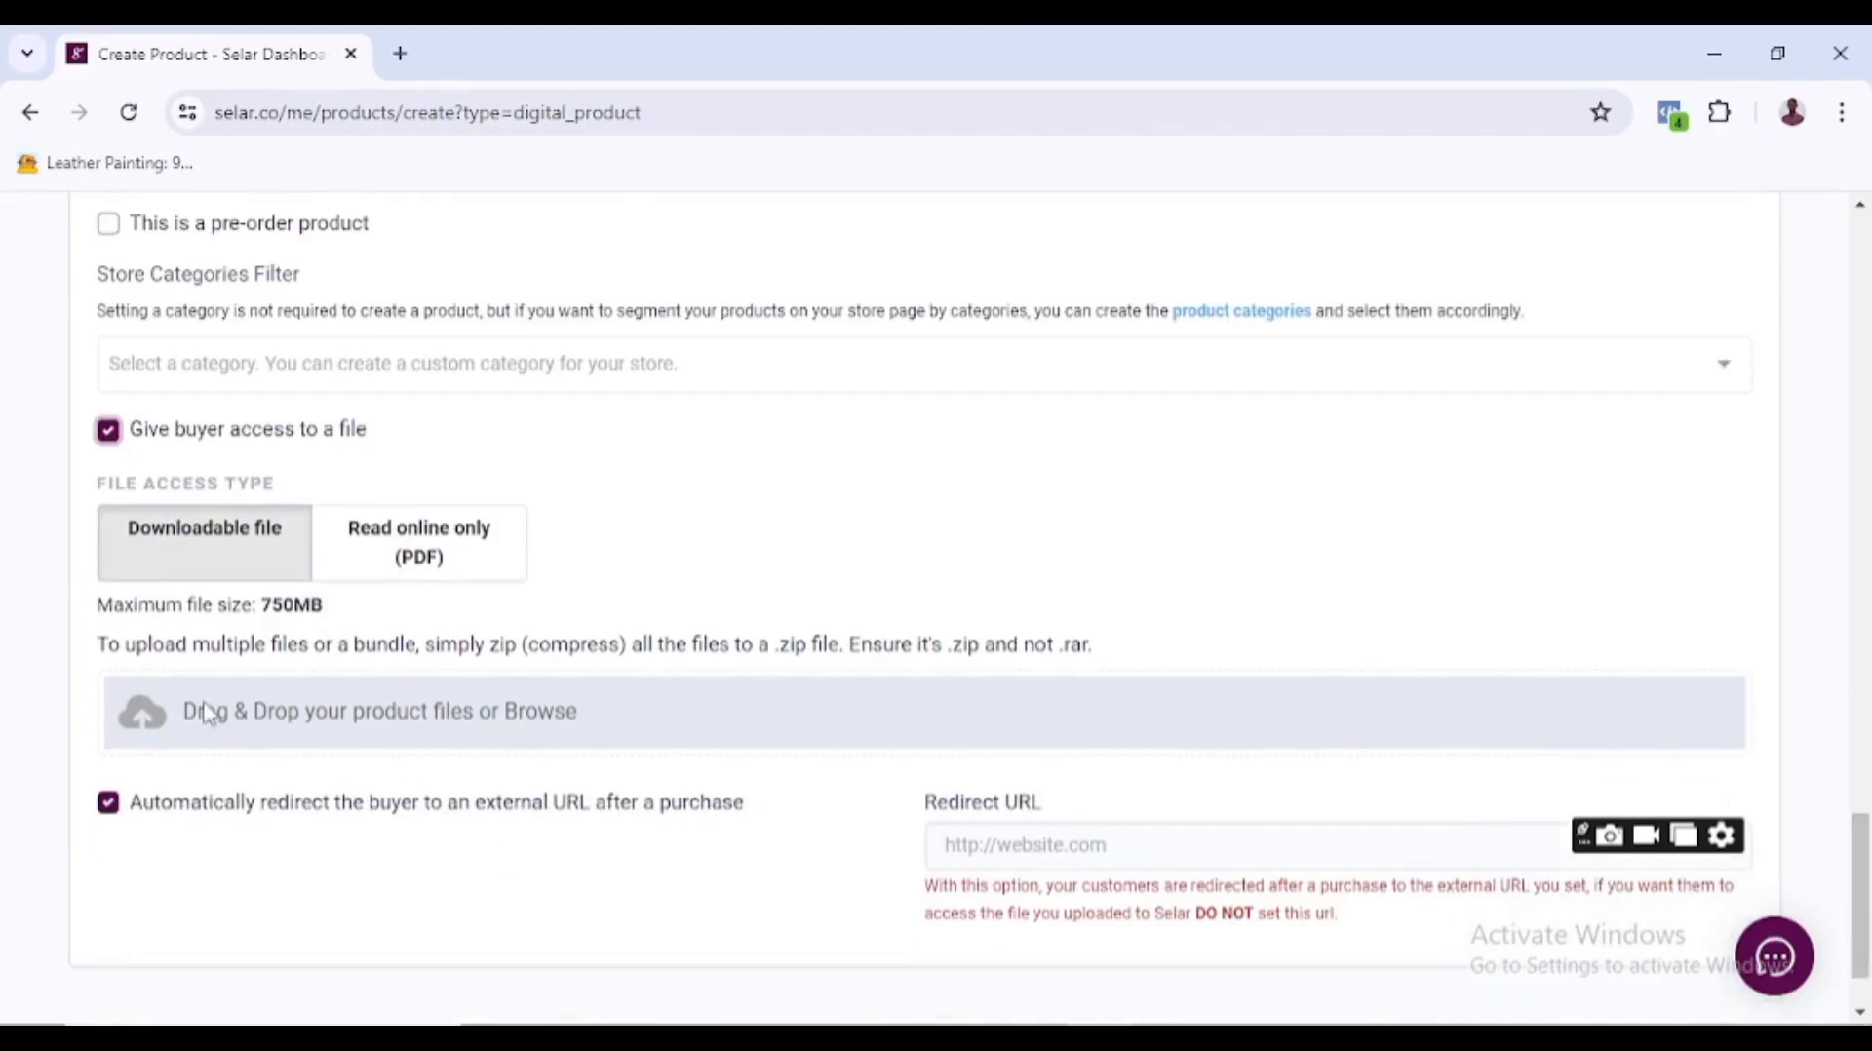
click(157, 732)
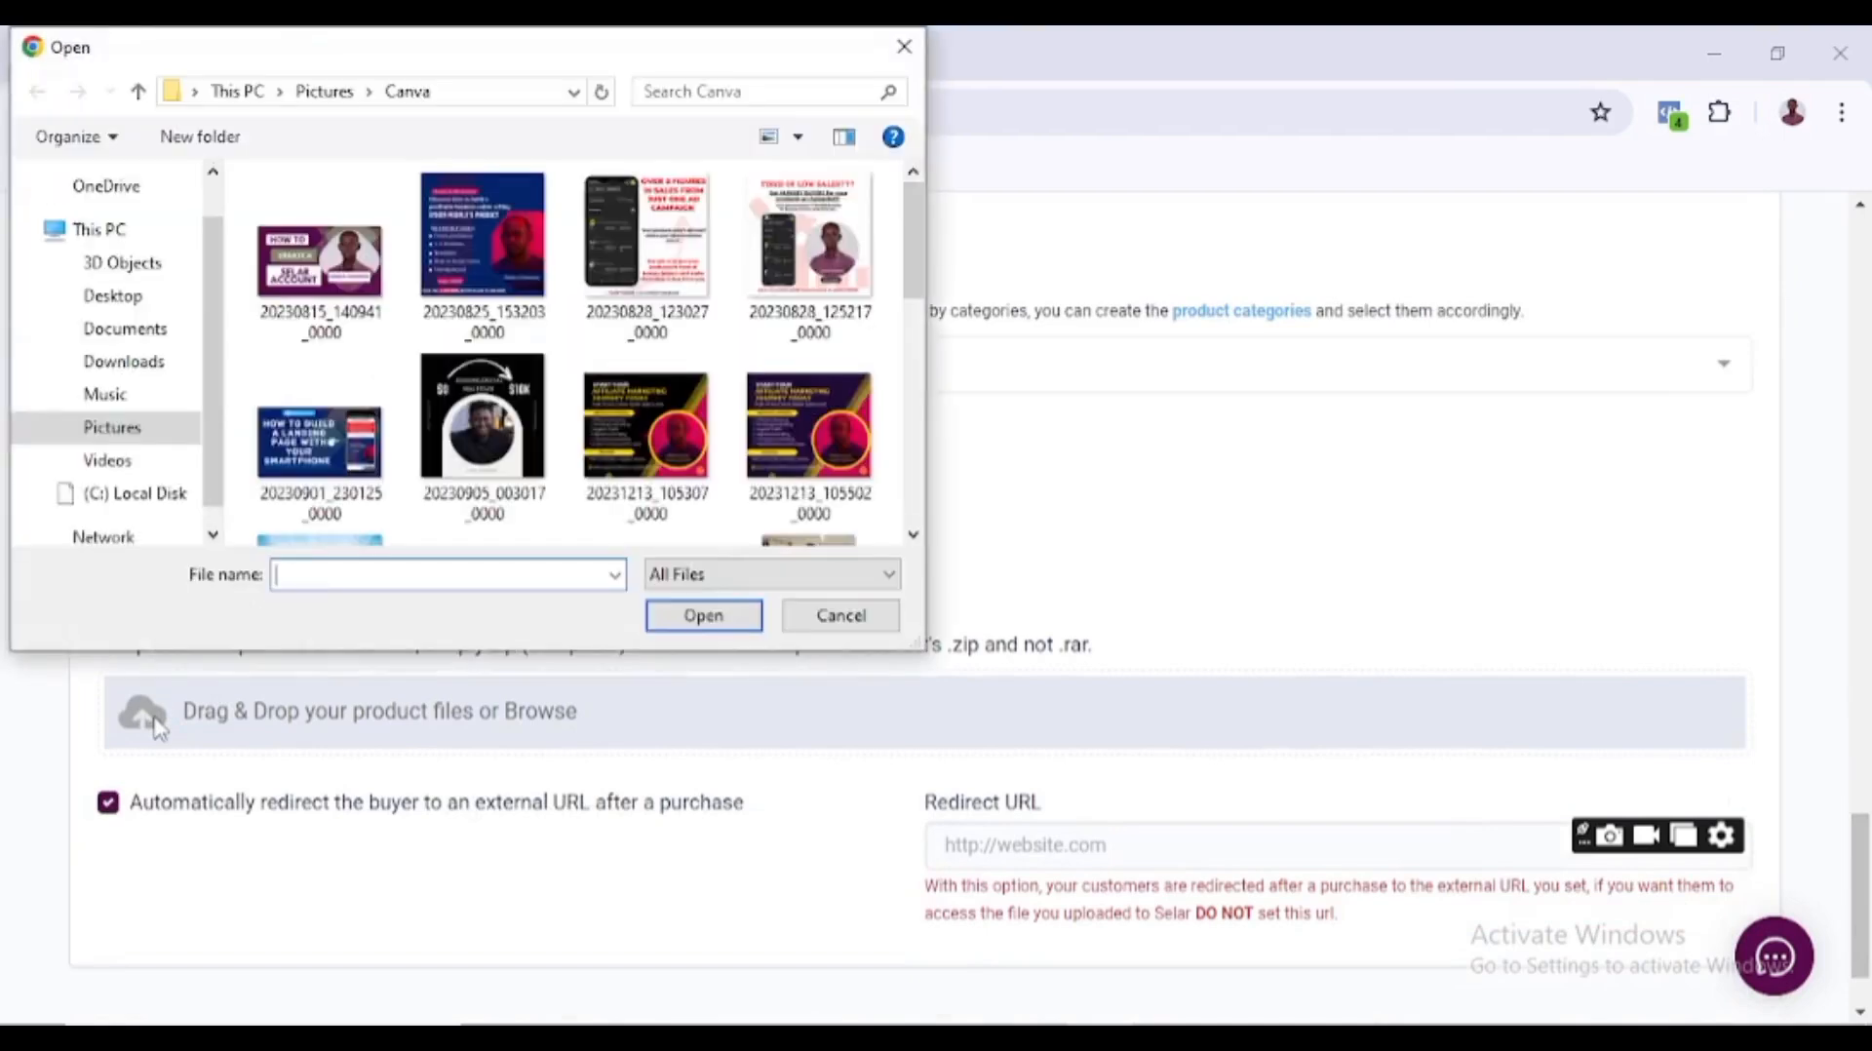
click(170, 337)
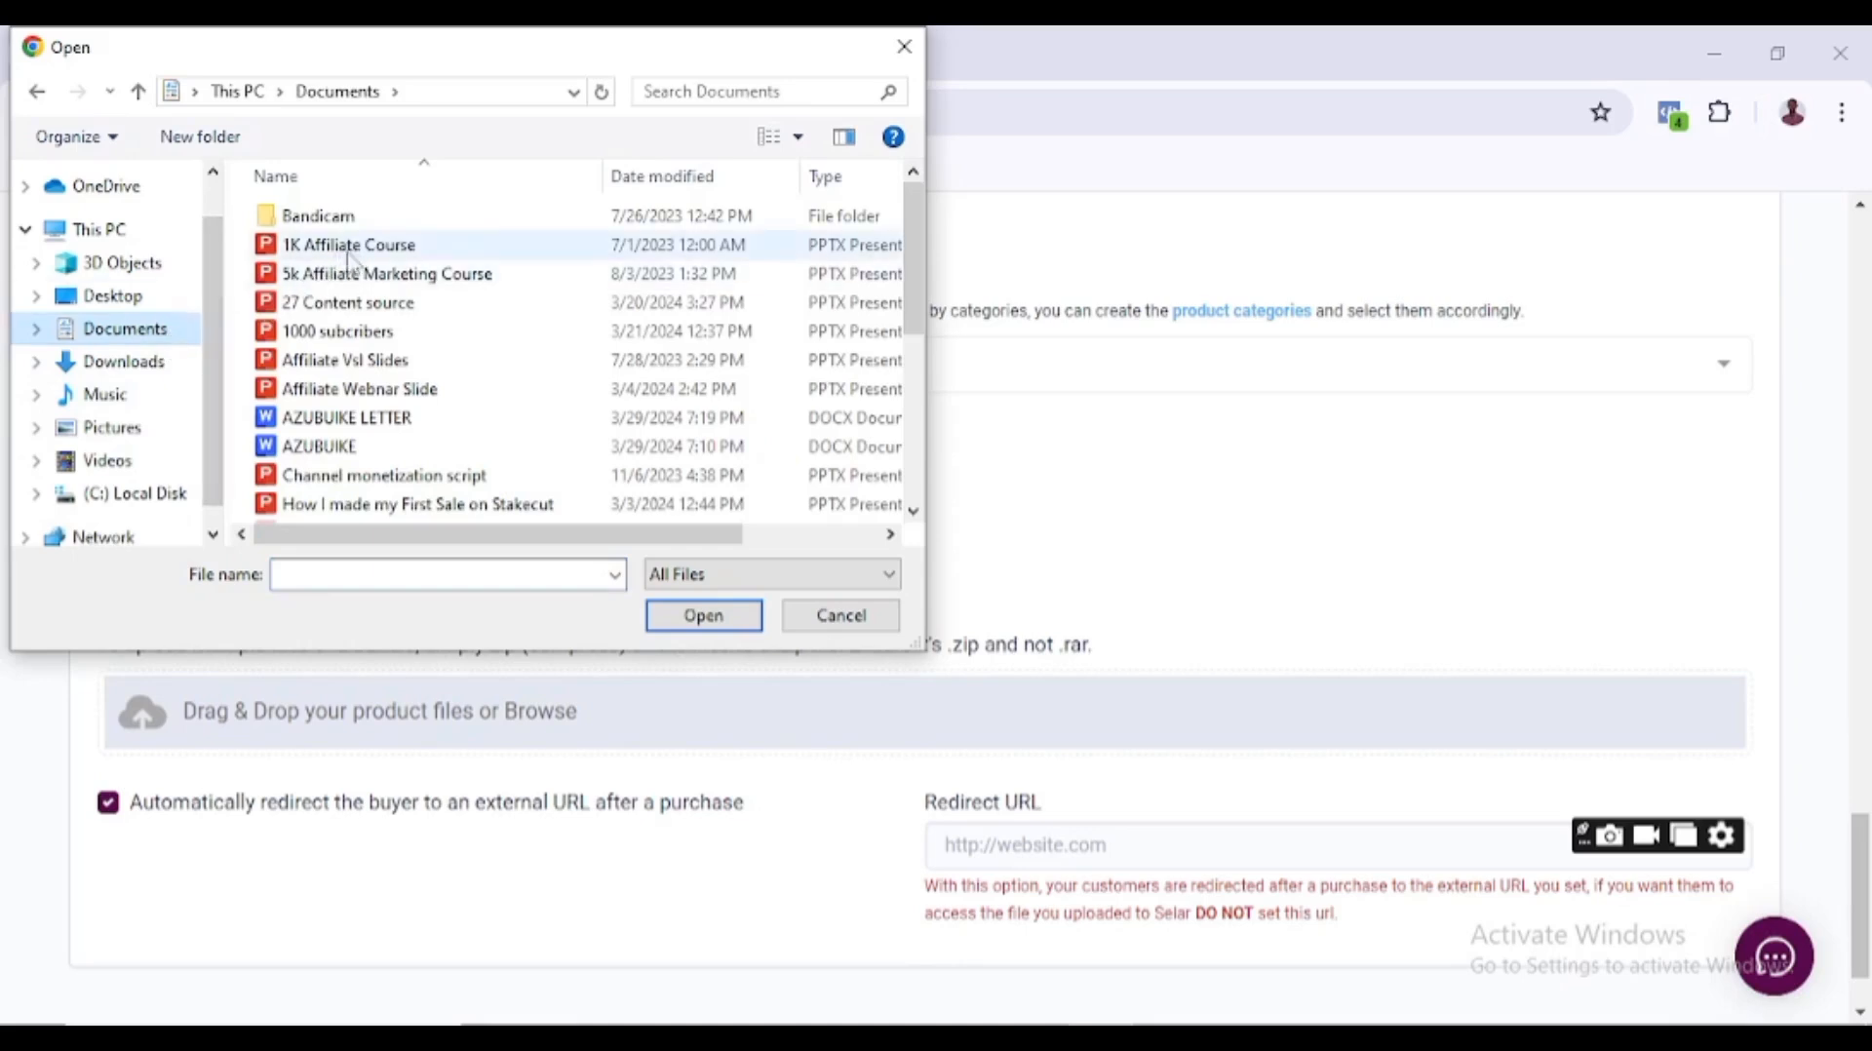
click(398, 251)
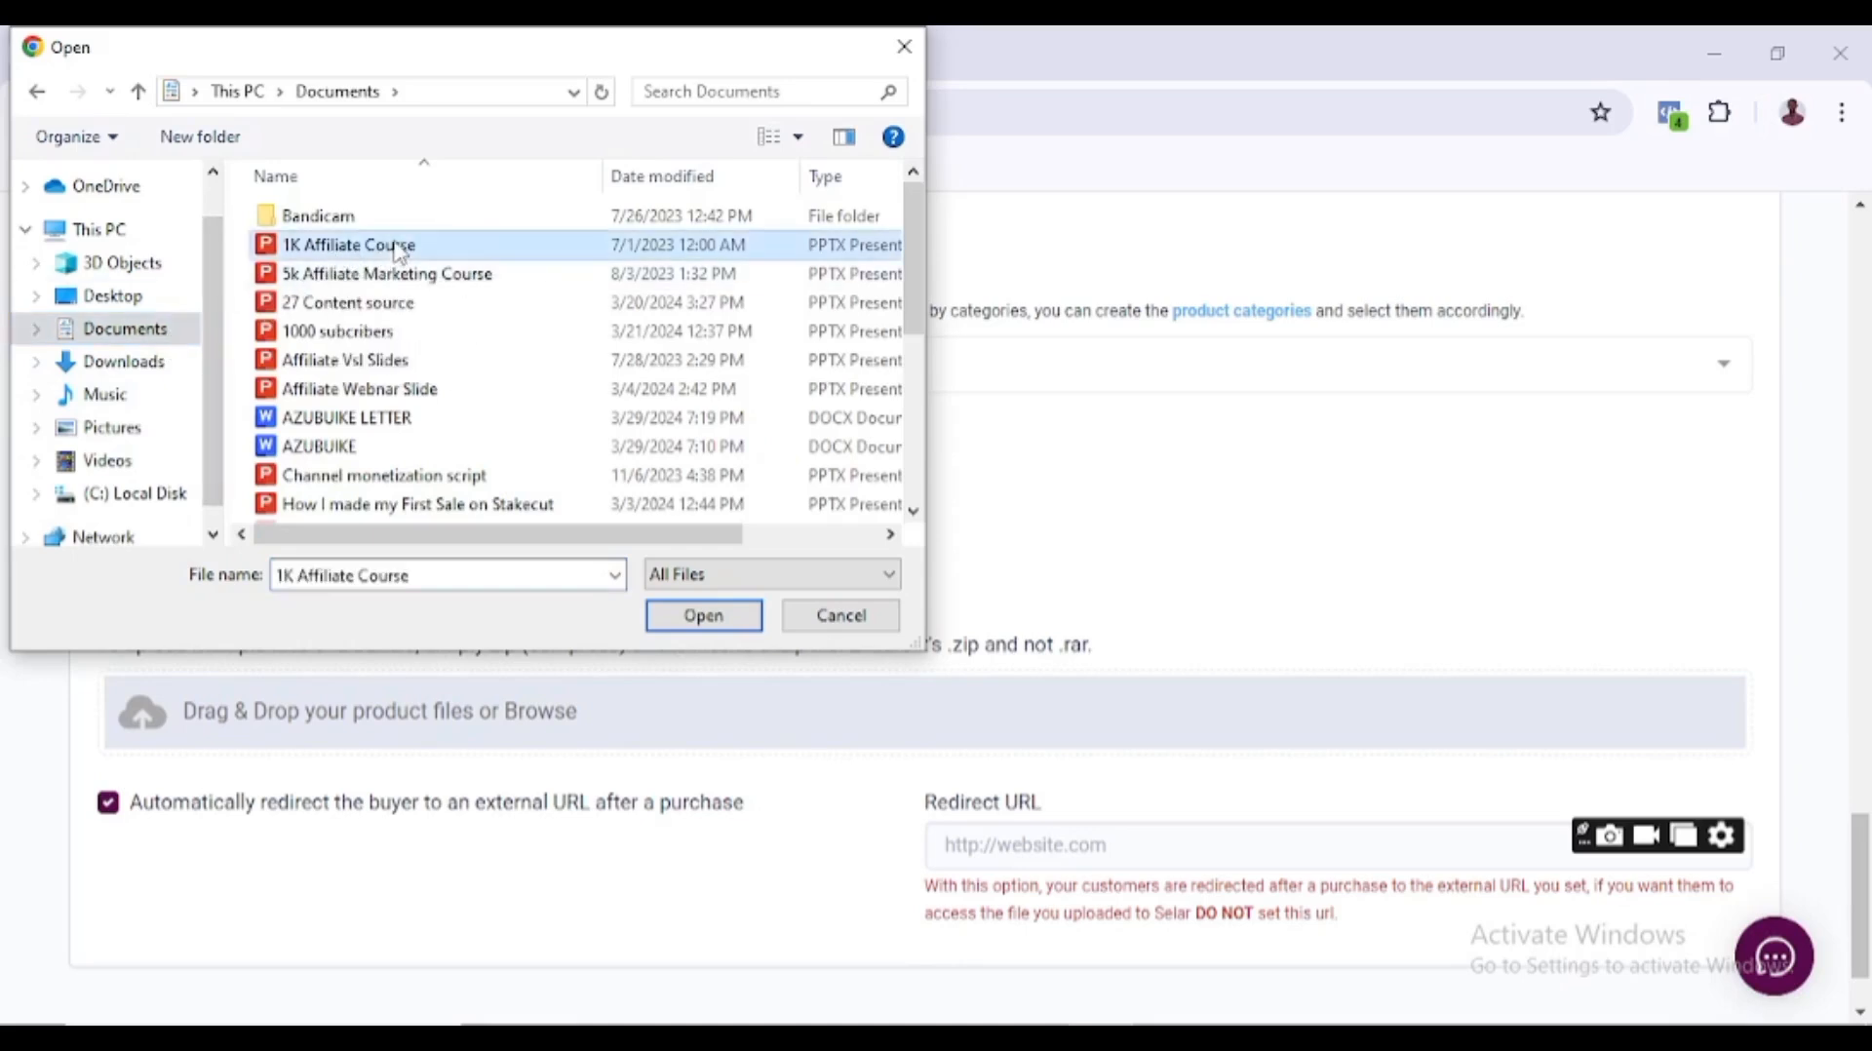
click(718, 627)
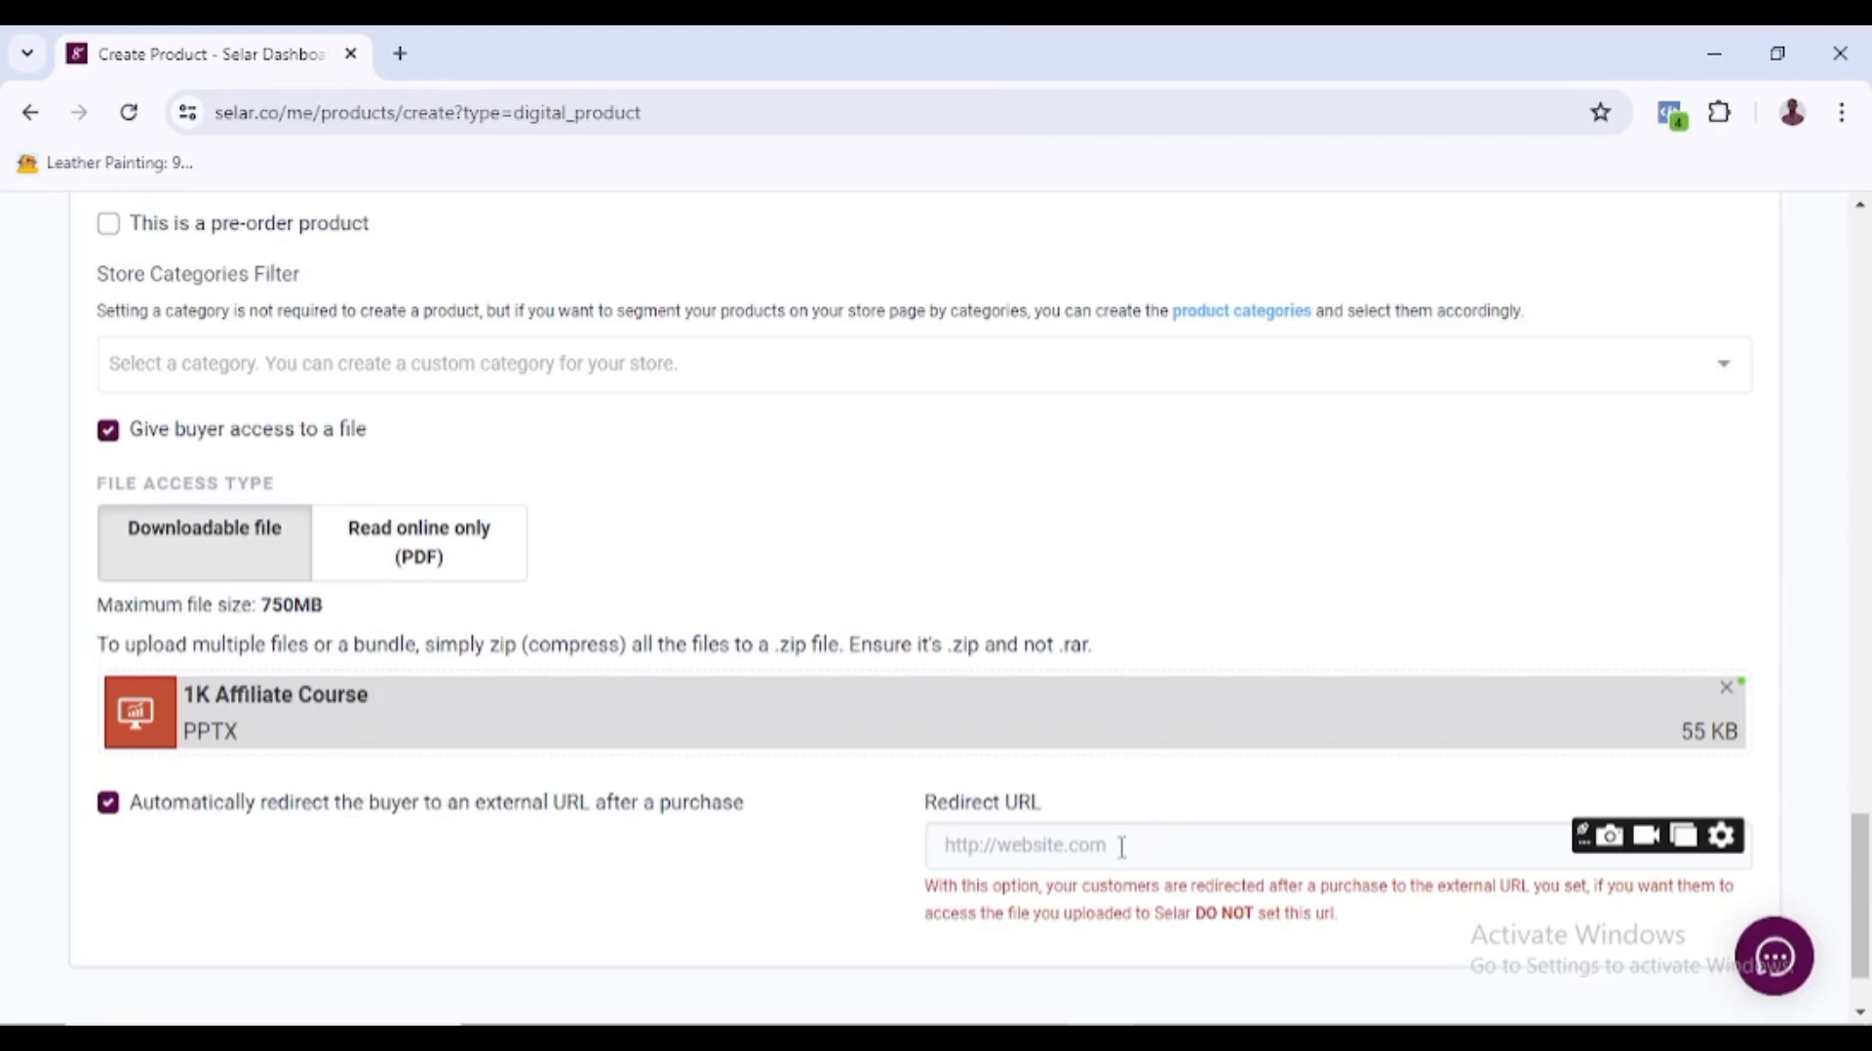
- Turn off the redirect to an external URL, create the product and dismiss the Windows Update notification
click(108, 803)
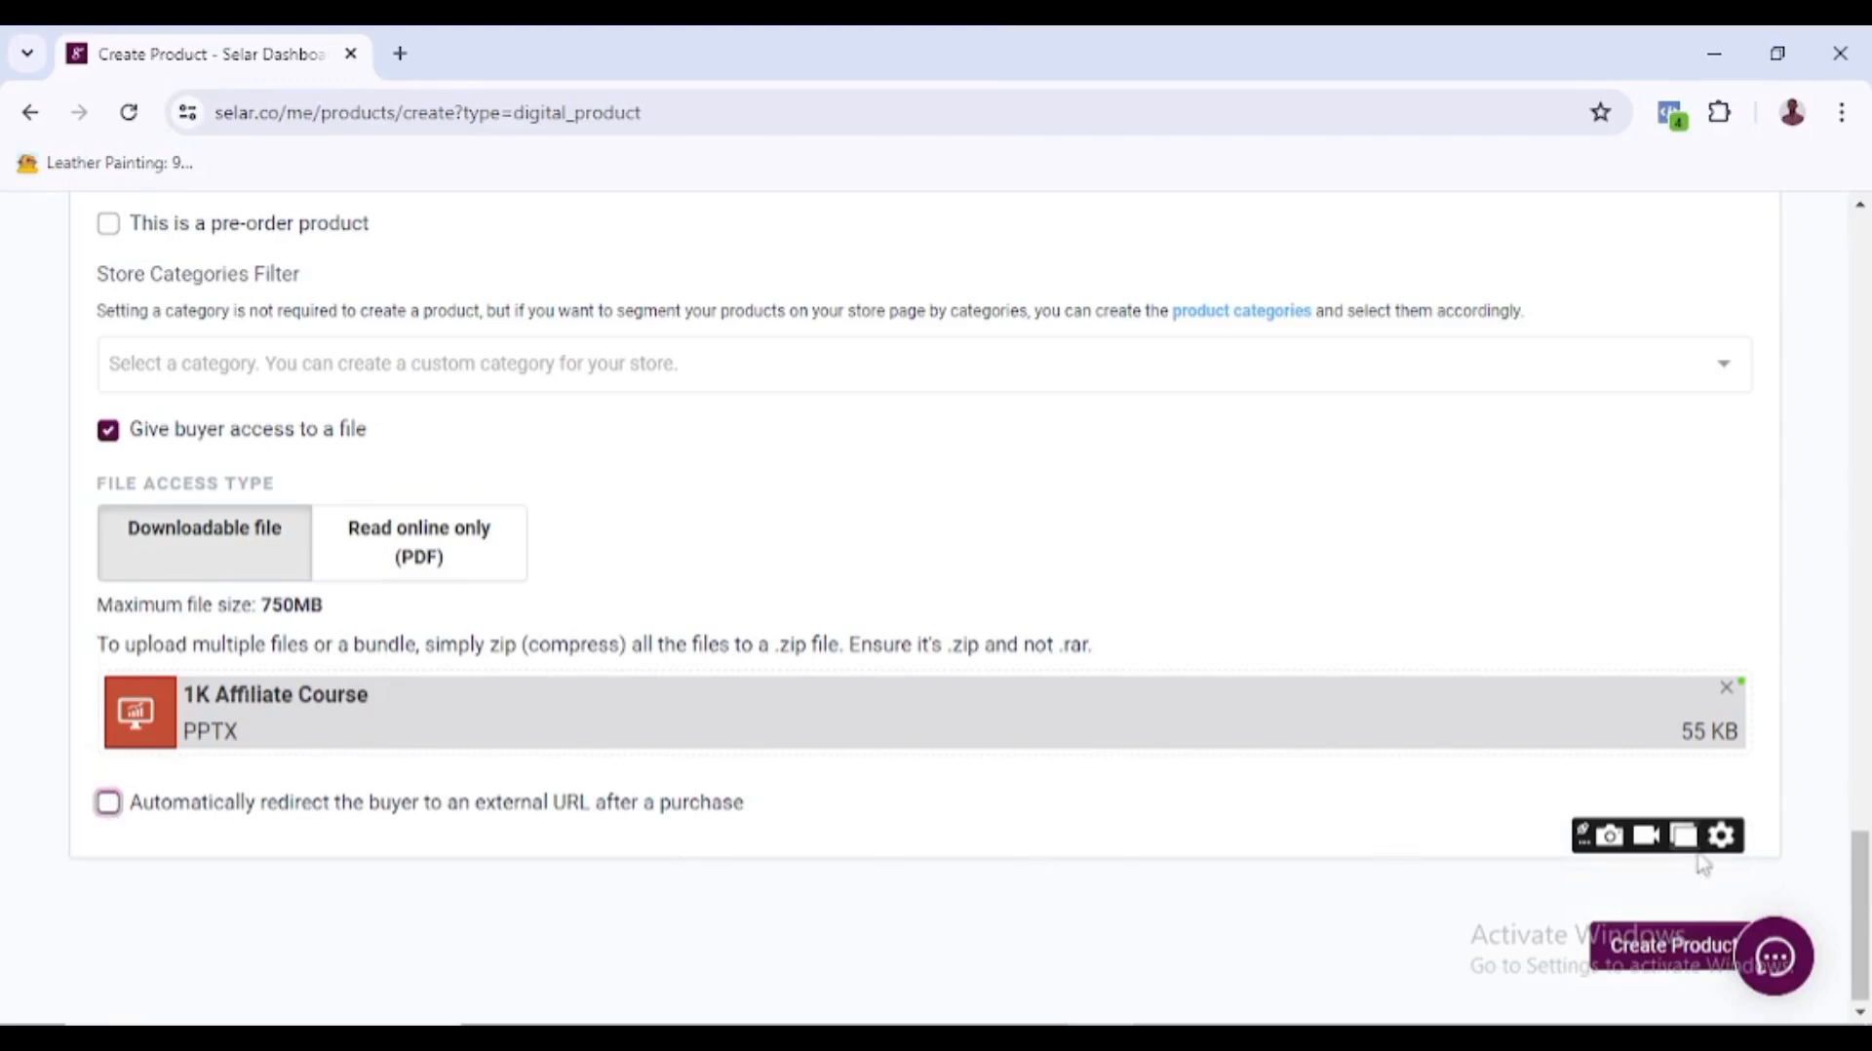
click(1652, 960)
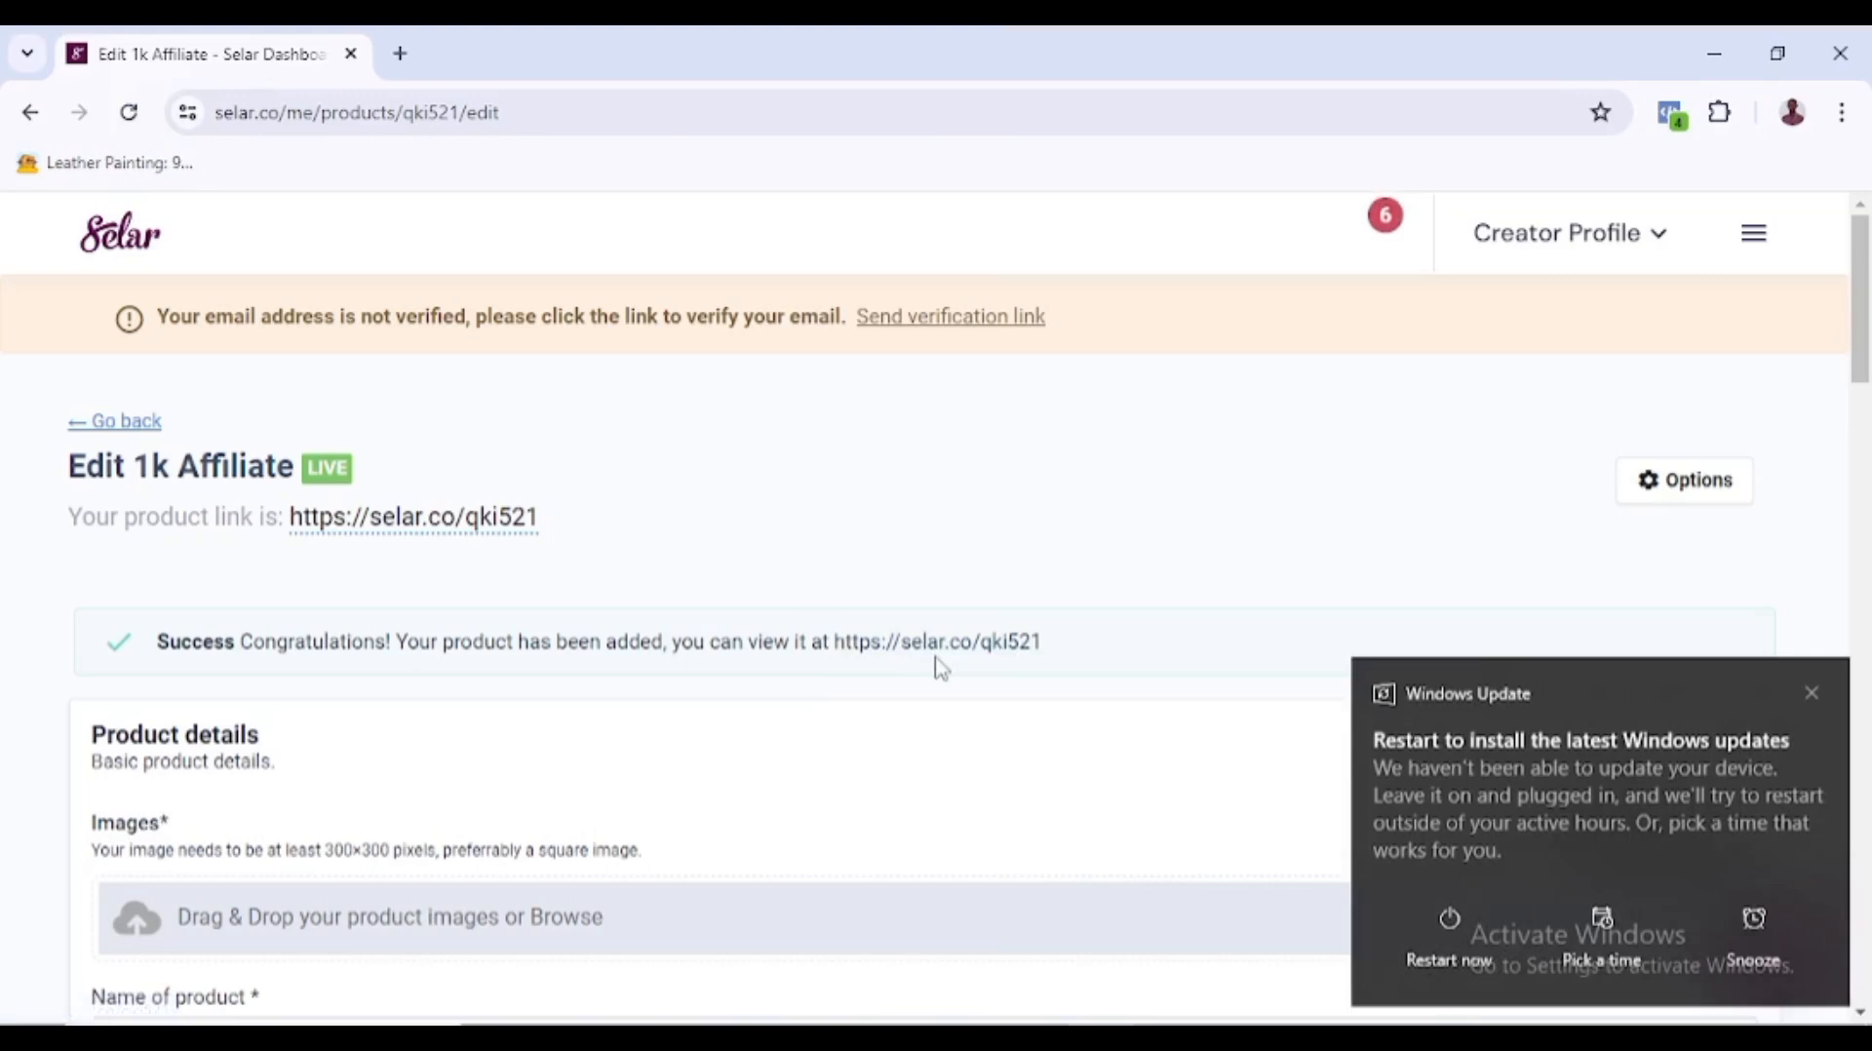
click(1811, 692)
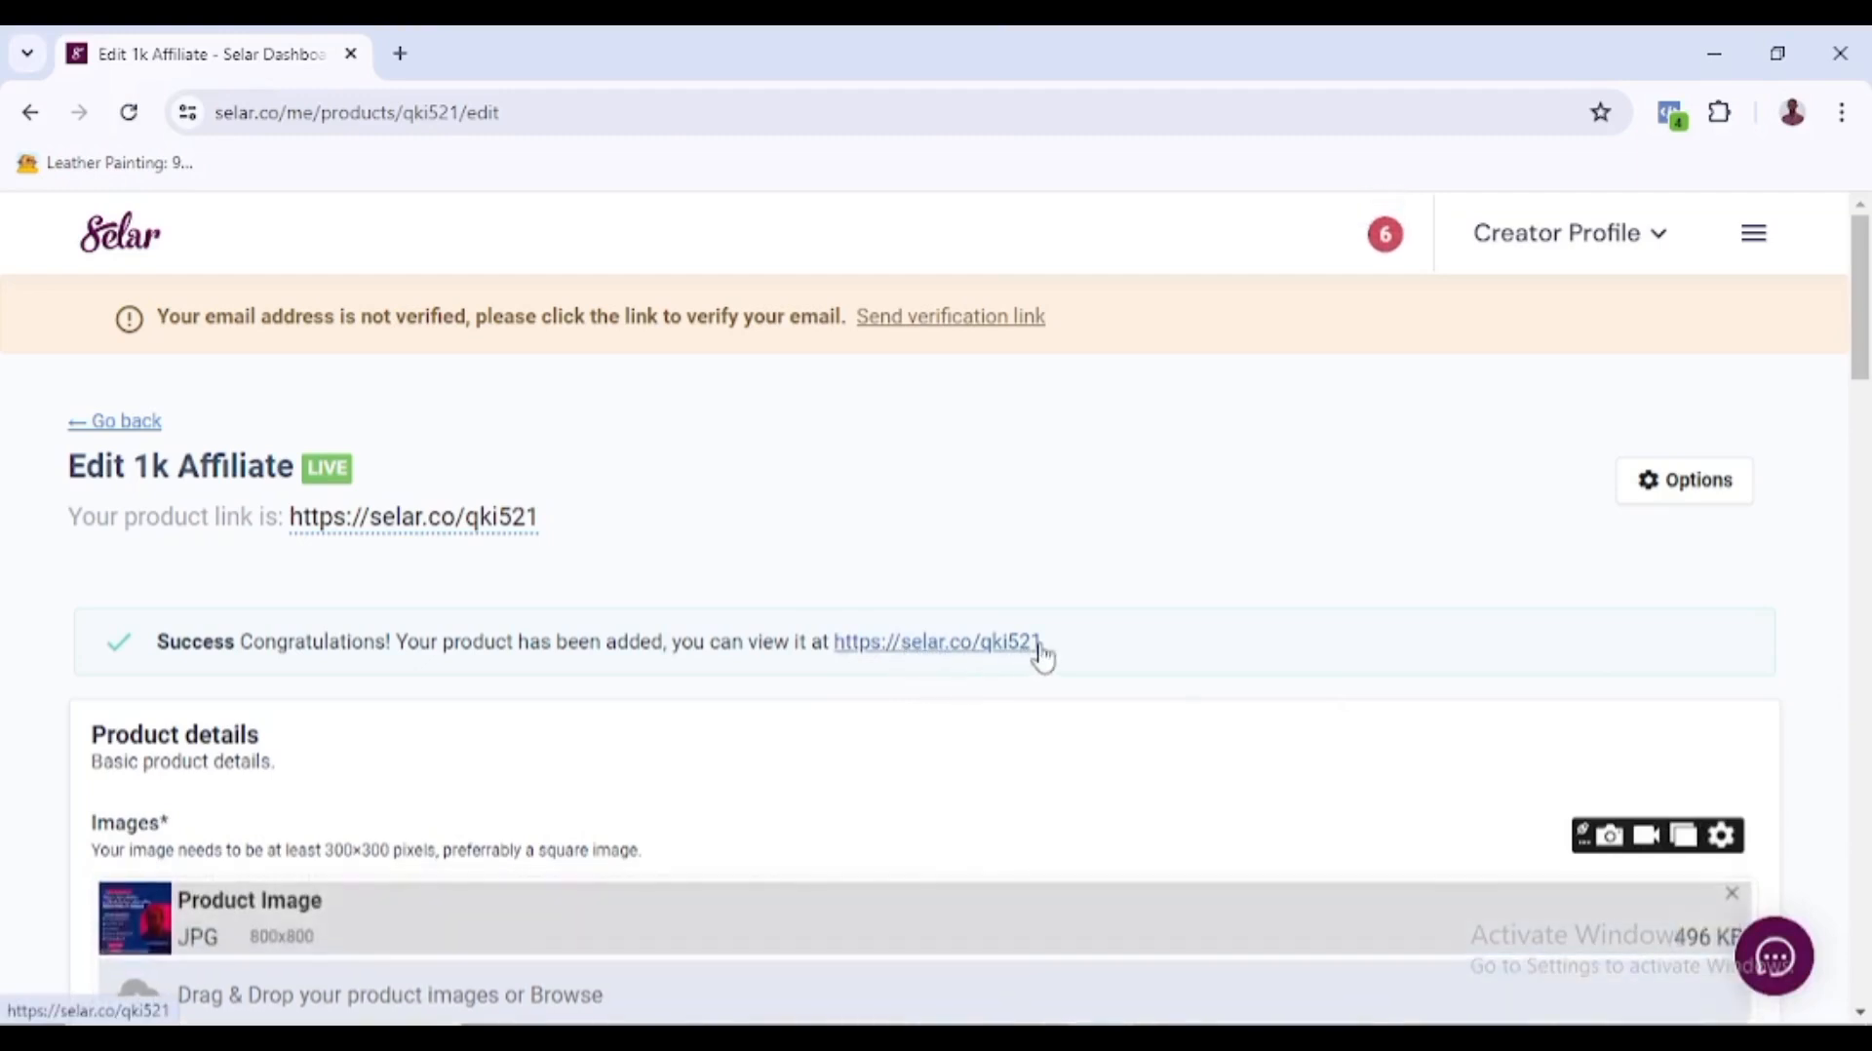
- Copy the new product's link, open it in a new browser tab and review the sales page down to the price
drag(1053, 645, 837, 655)
key(ctrl+c)
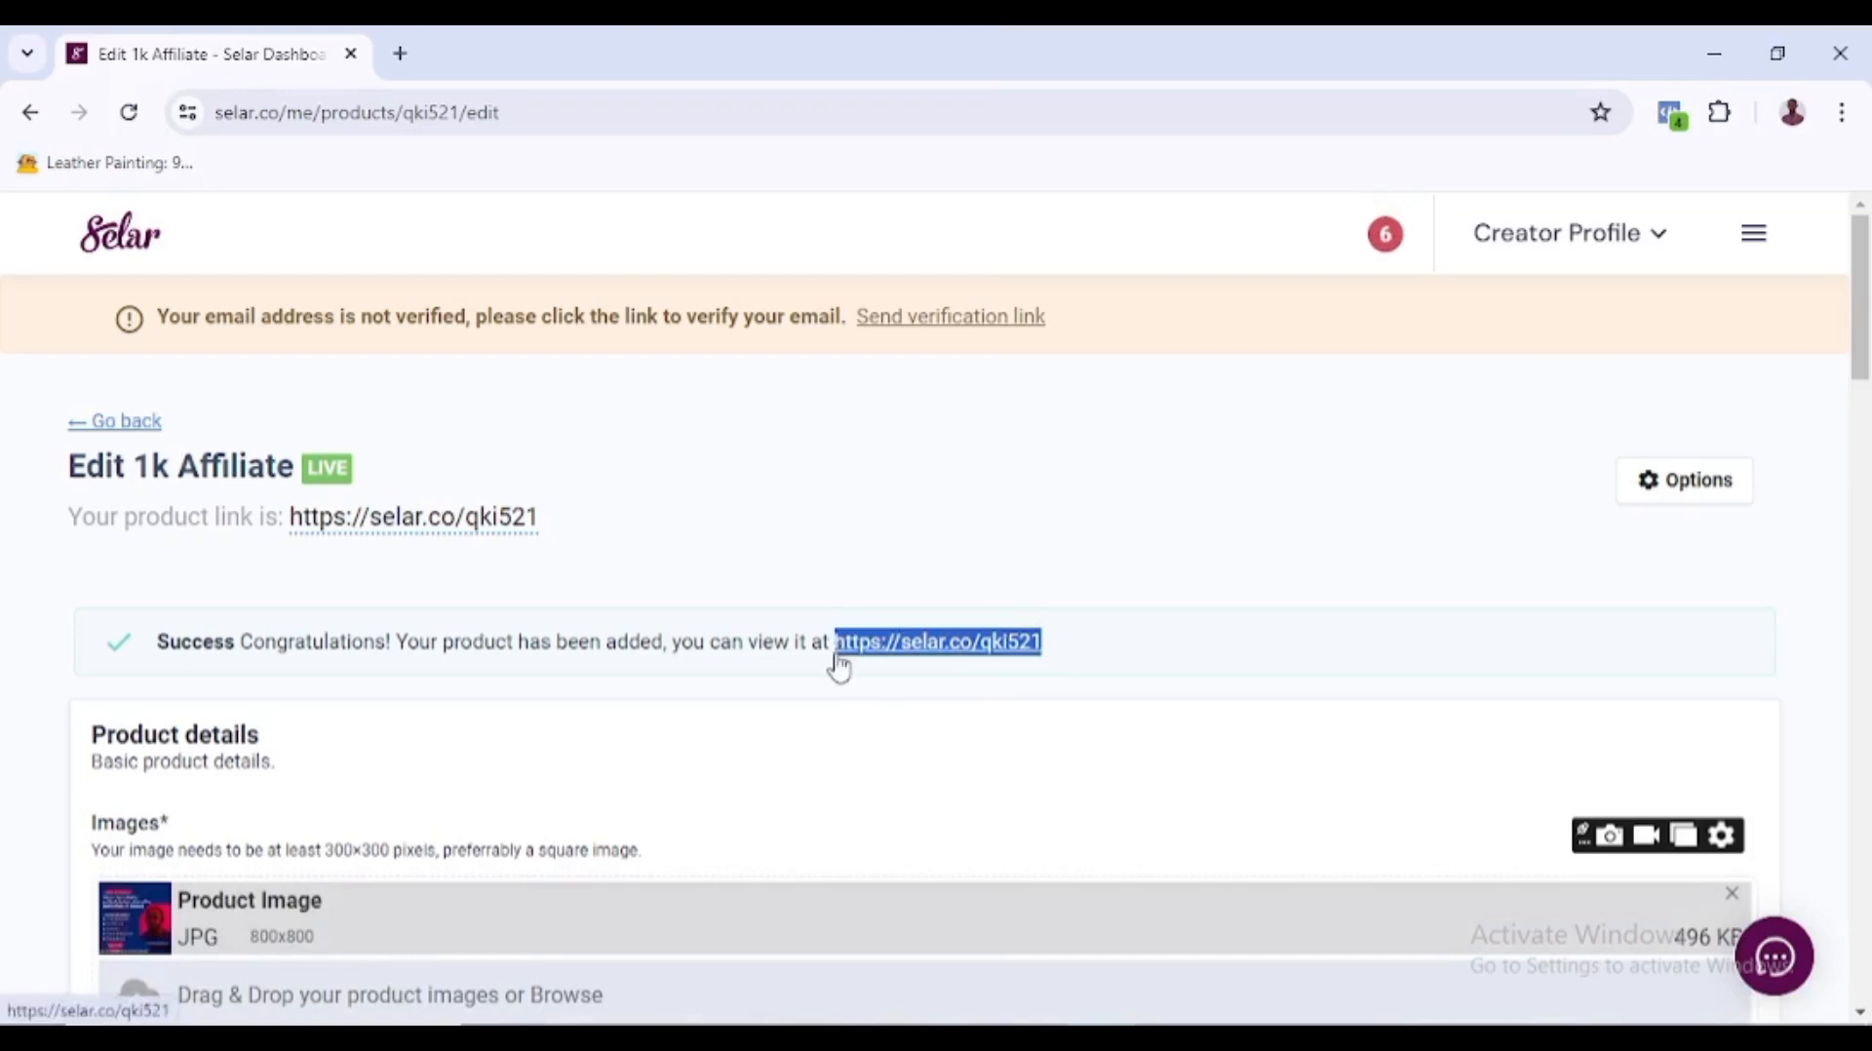
click(410, 56)
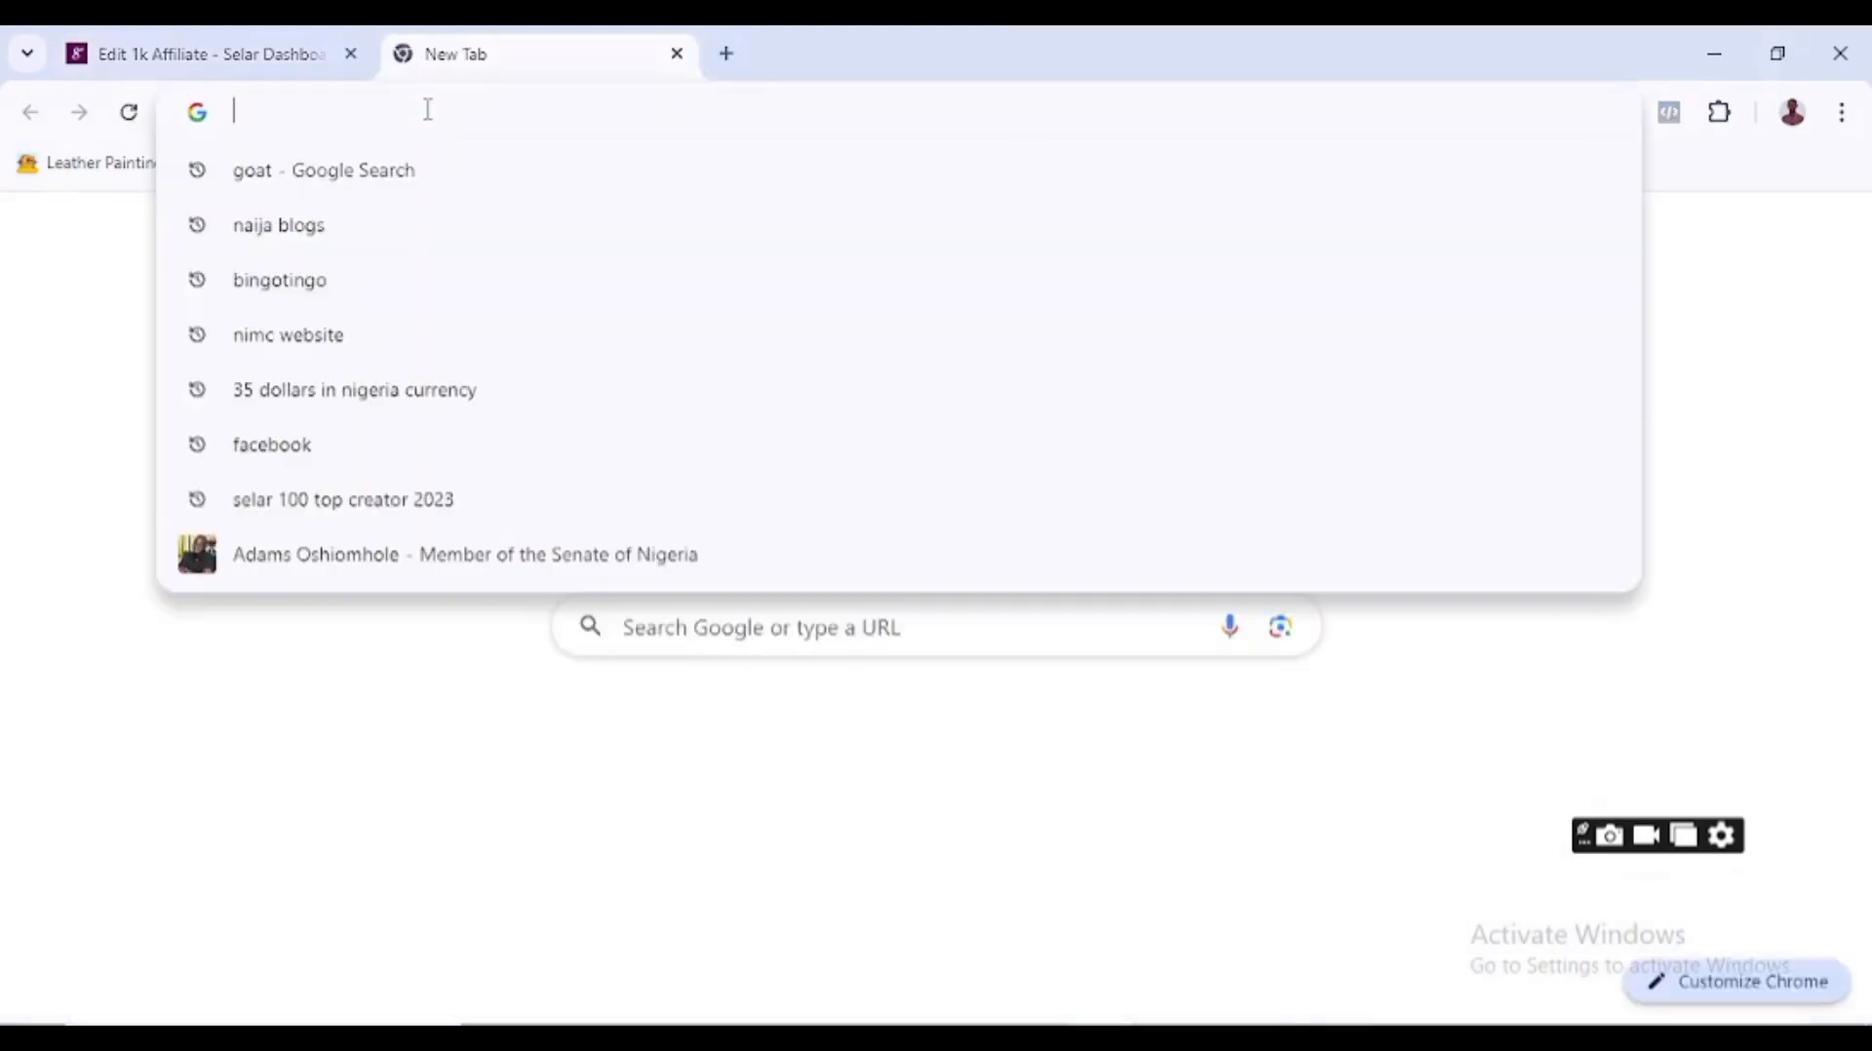
key(ctrl+v)
key(Return)
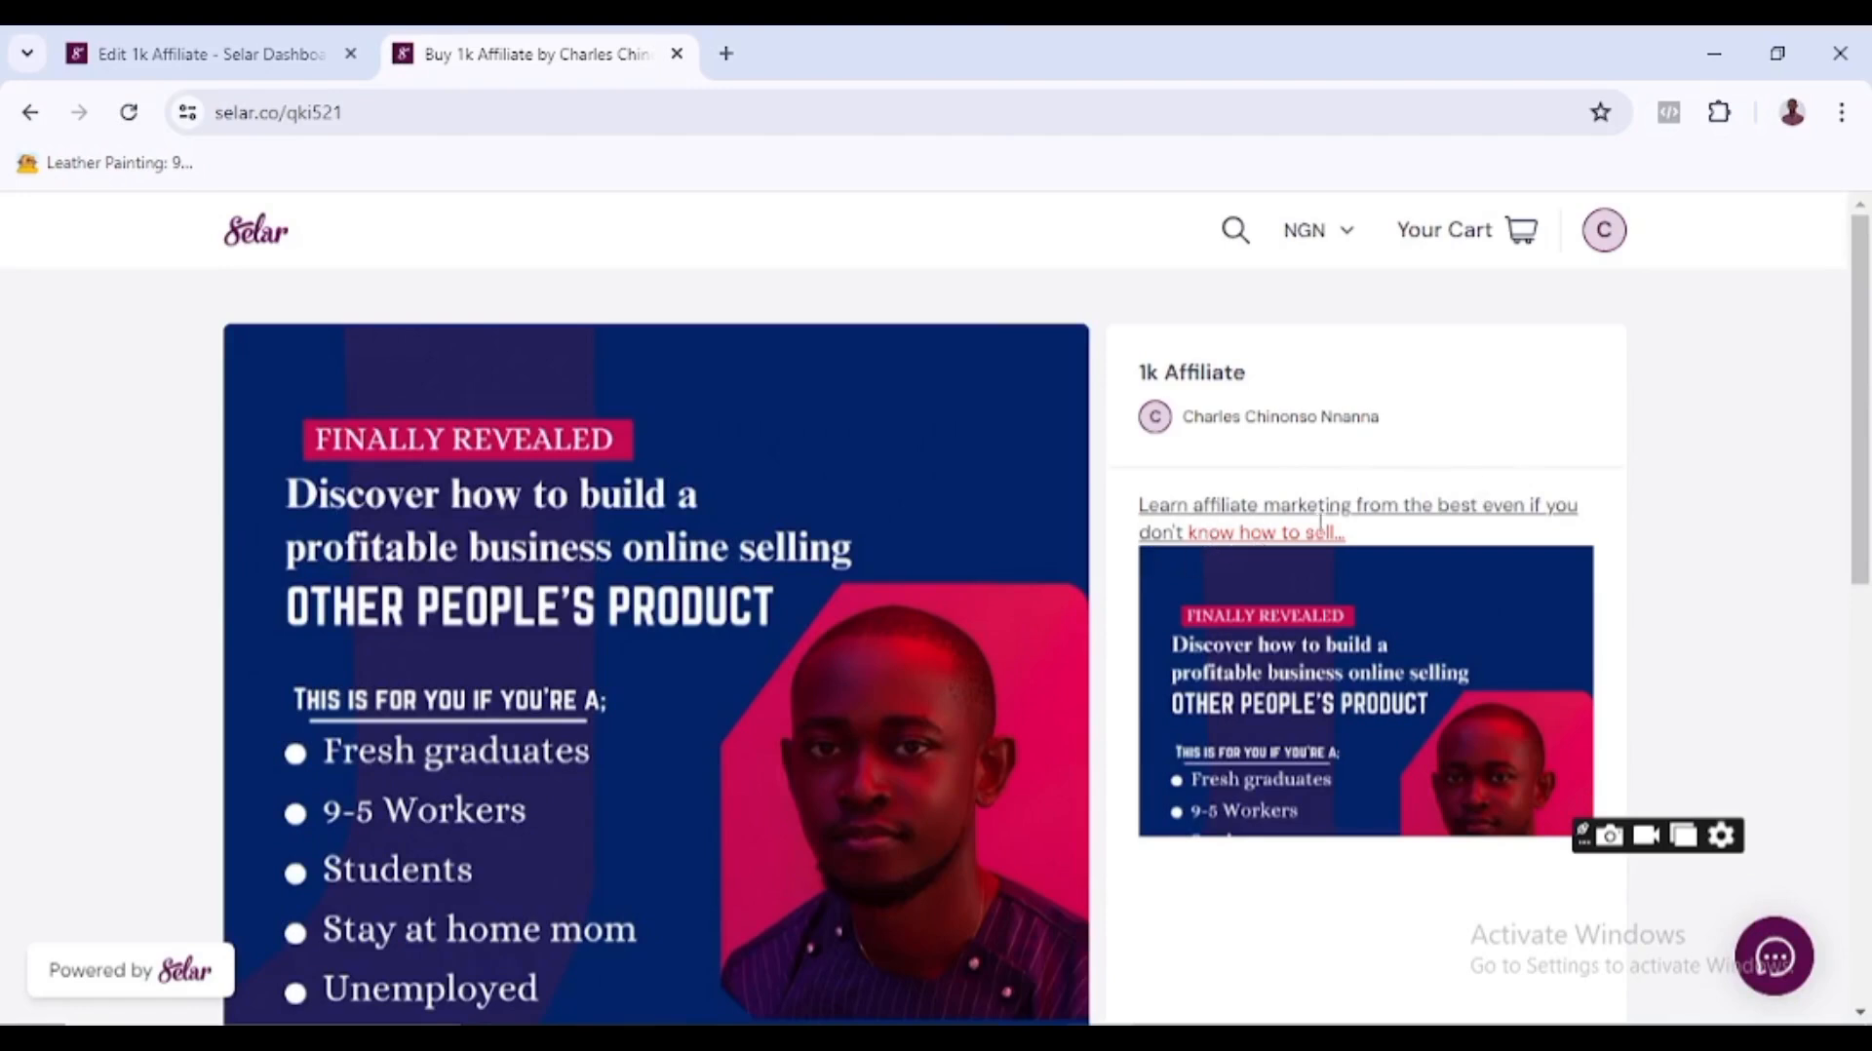
drag(1865, 426, 1864, 466)
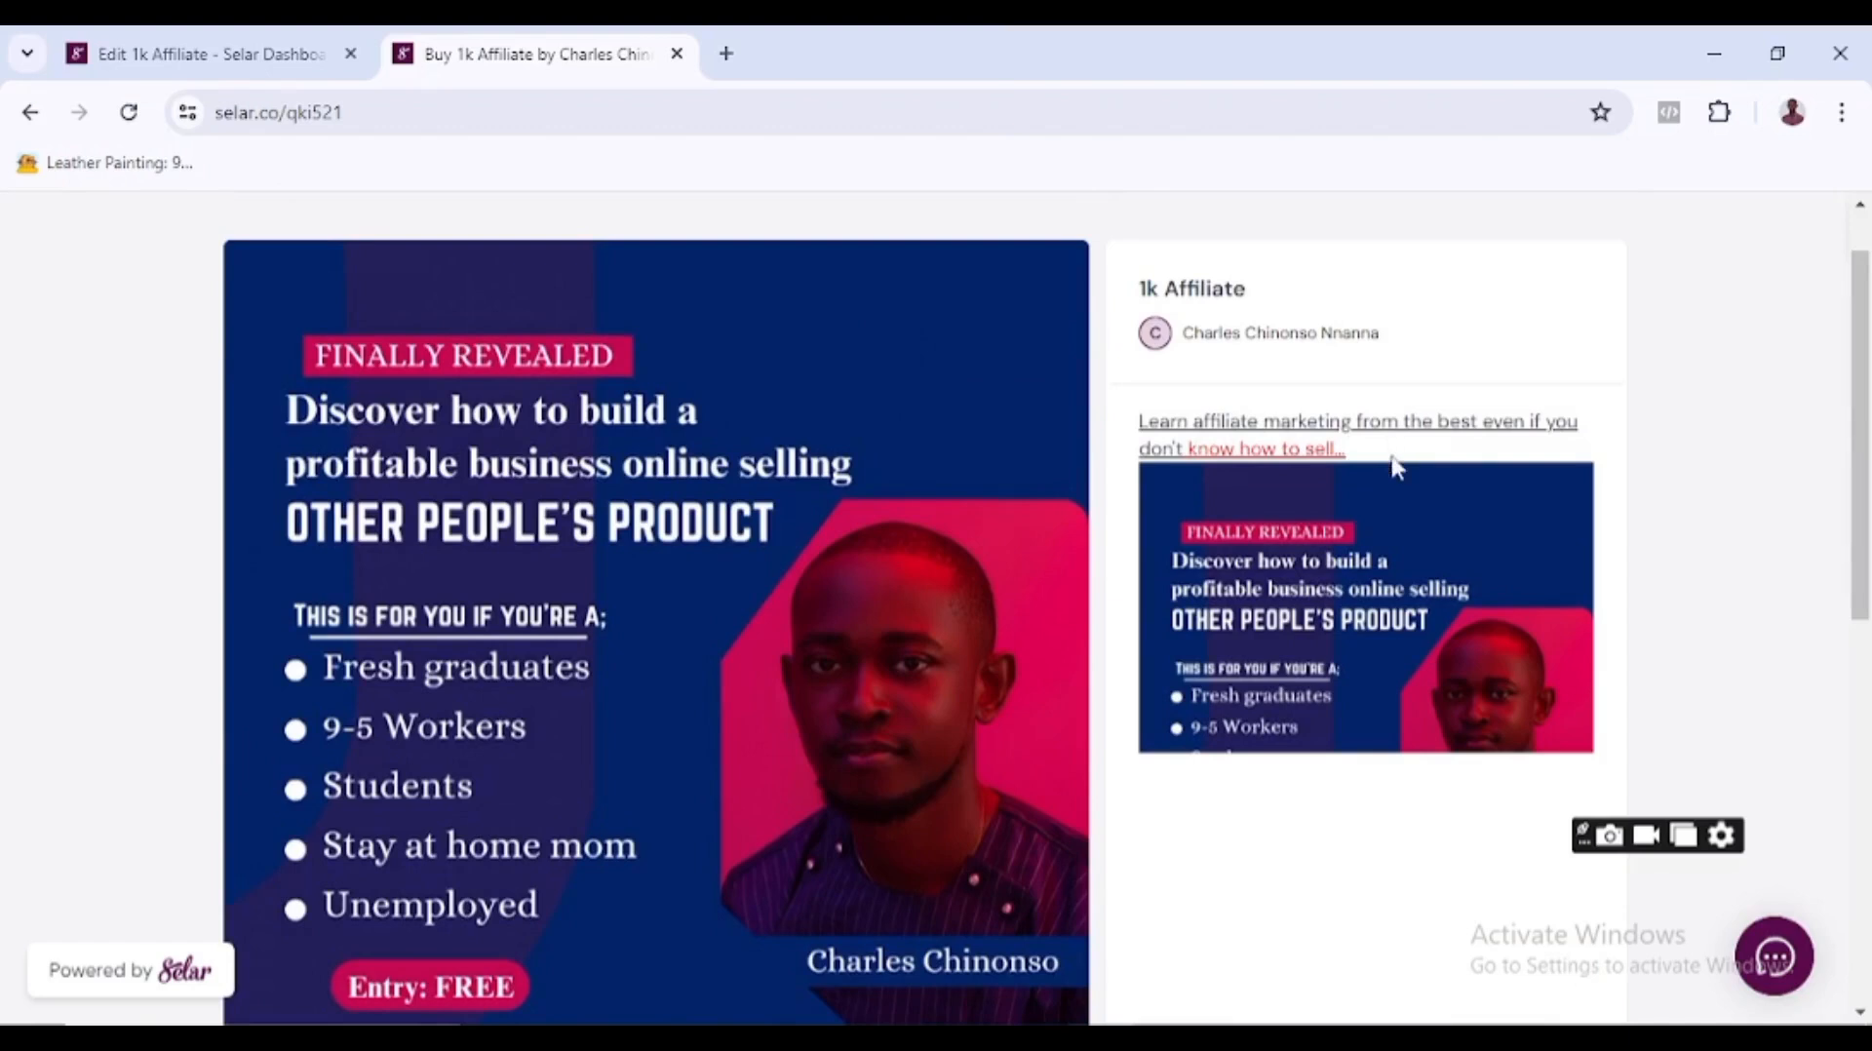
drag(1867, 426, 1865, 607)
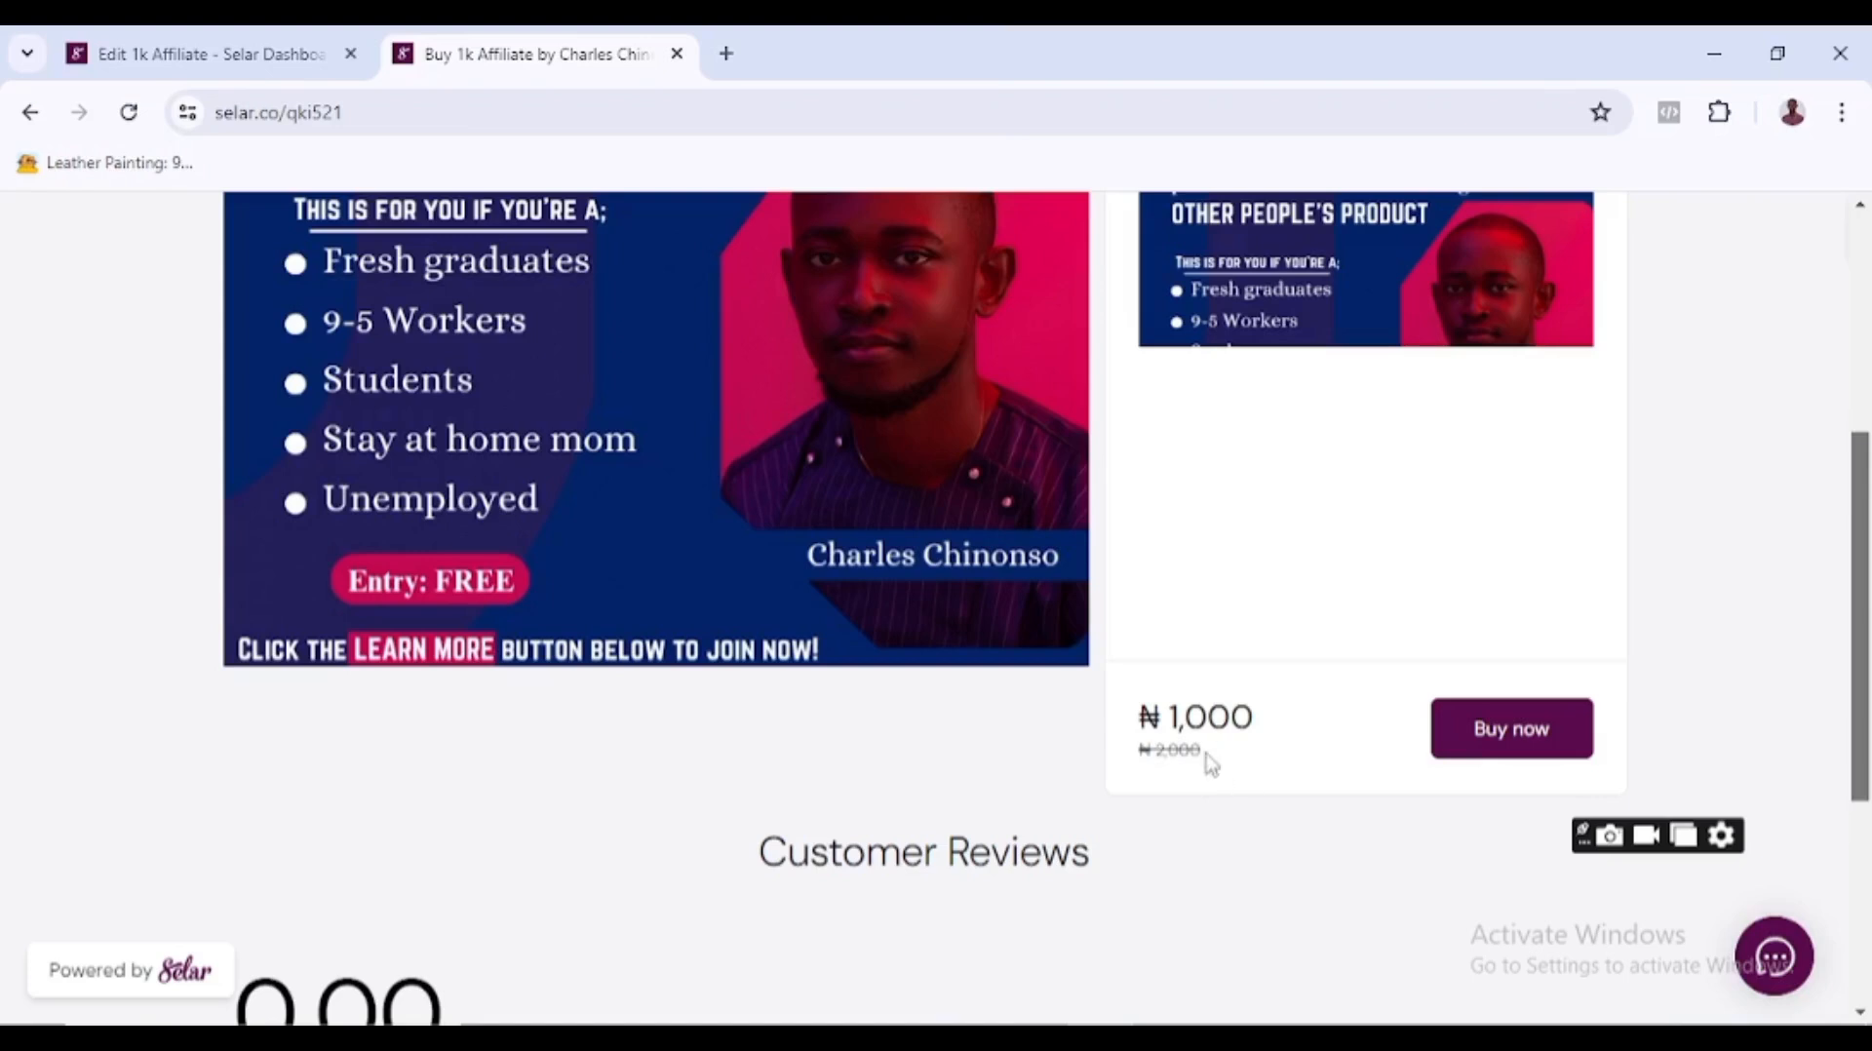
- Preview the buyer's checkout for the product as far as the payment methods, and close it without paying
click(1513, 748)
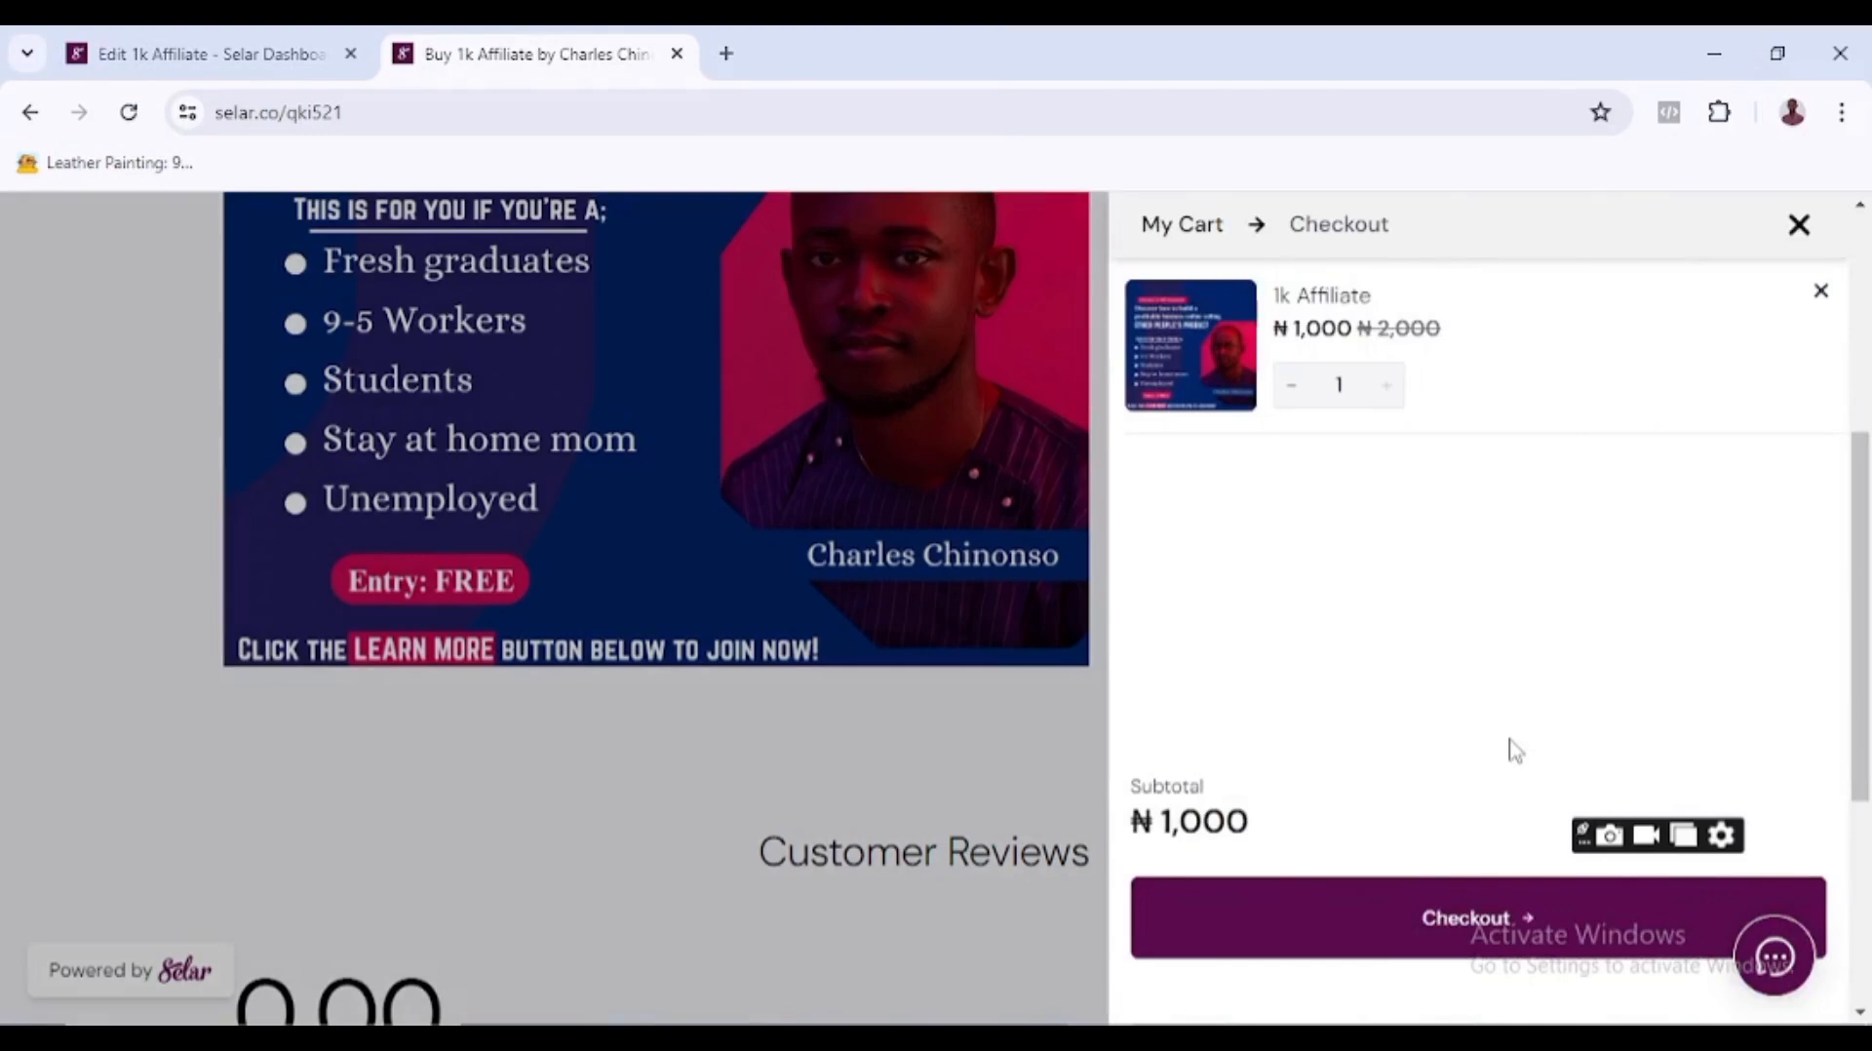
click(1427, 911)
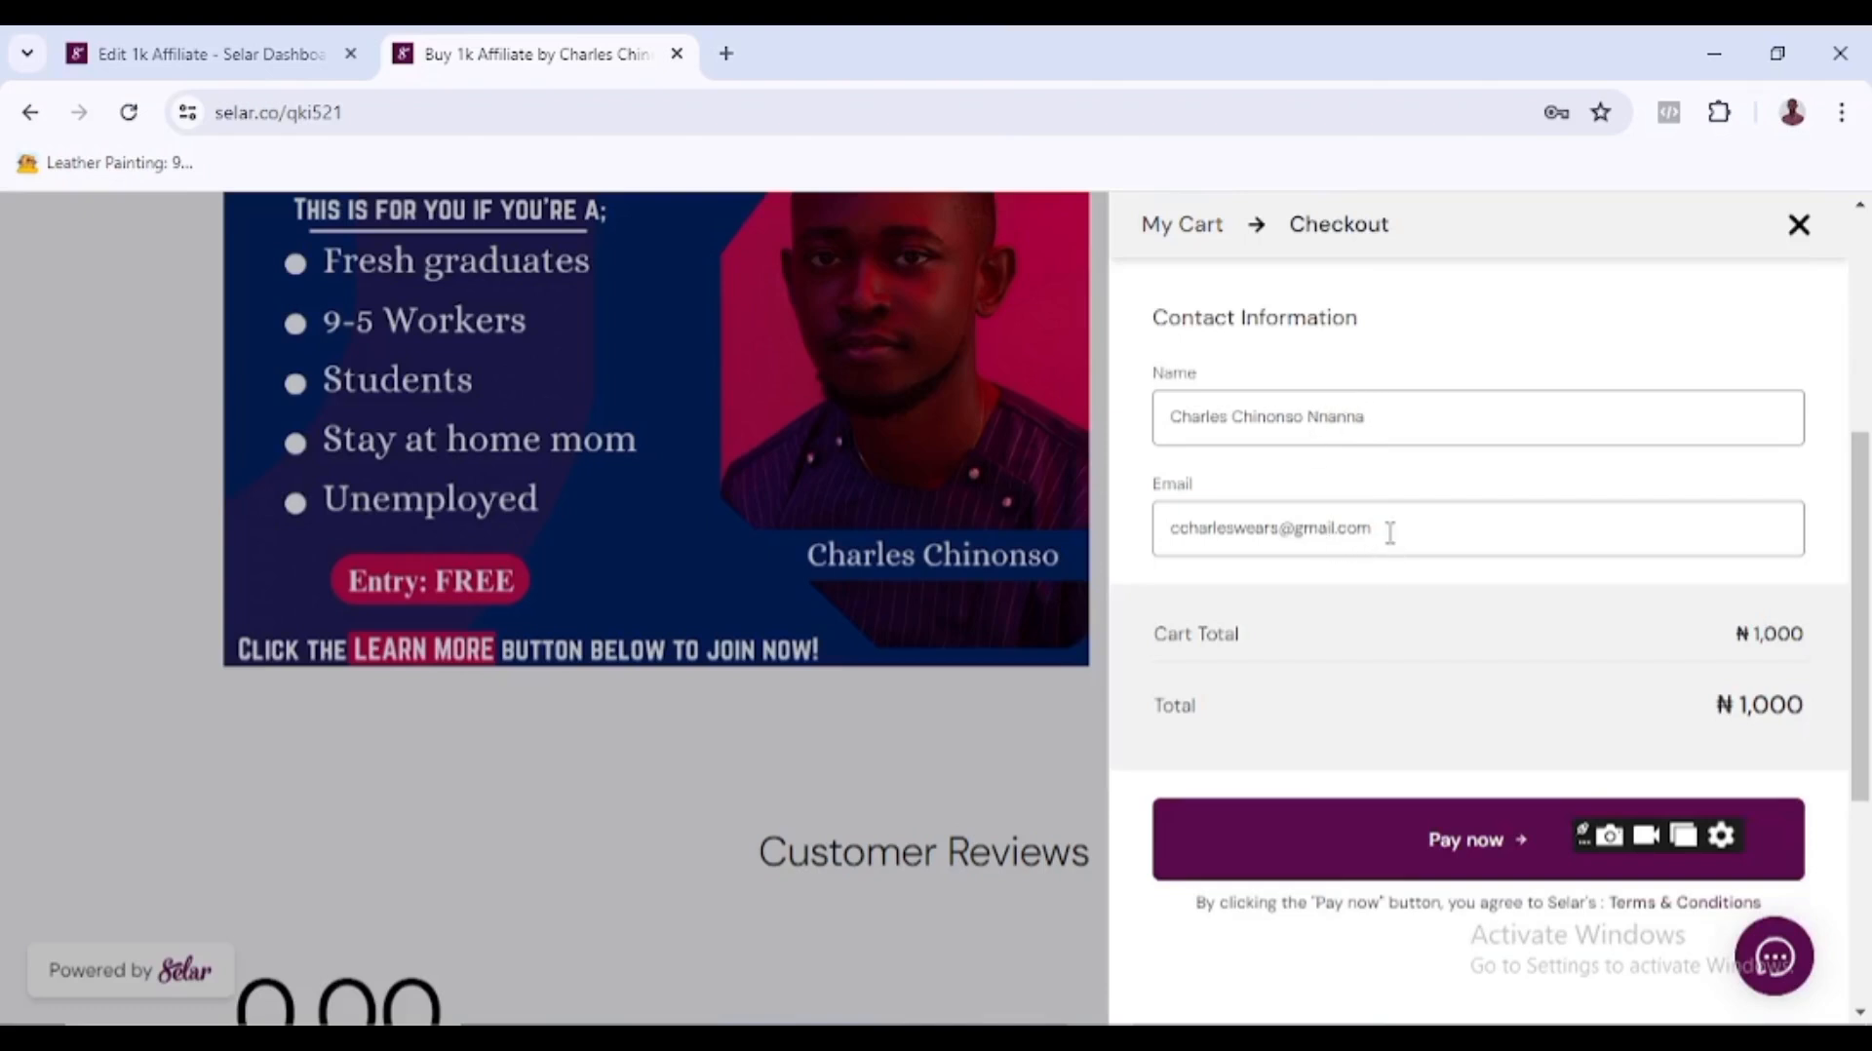
click(1438, 841)
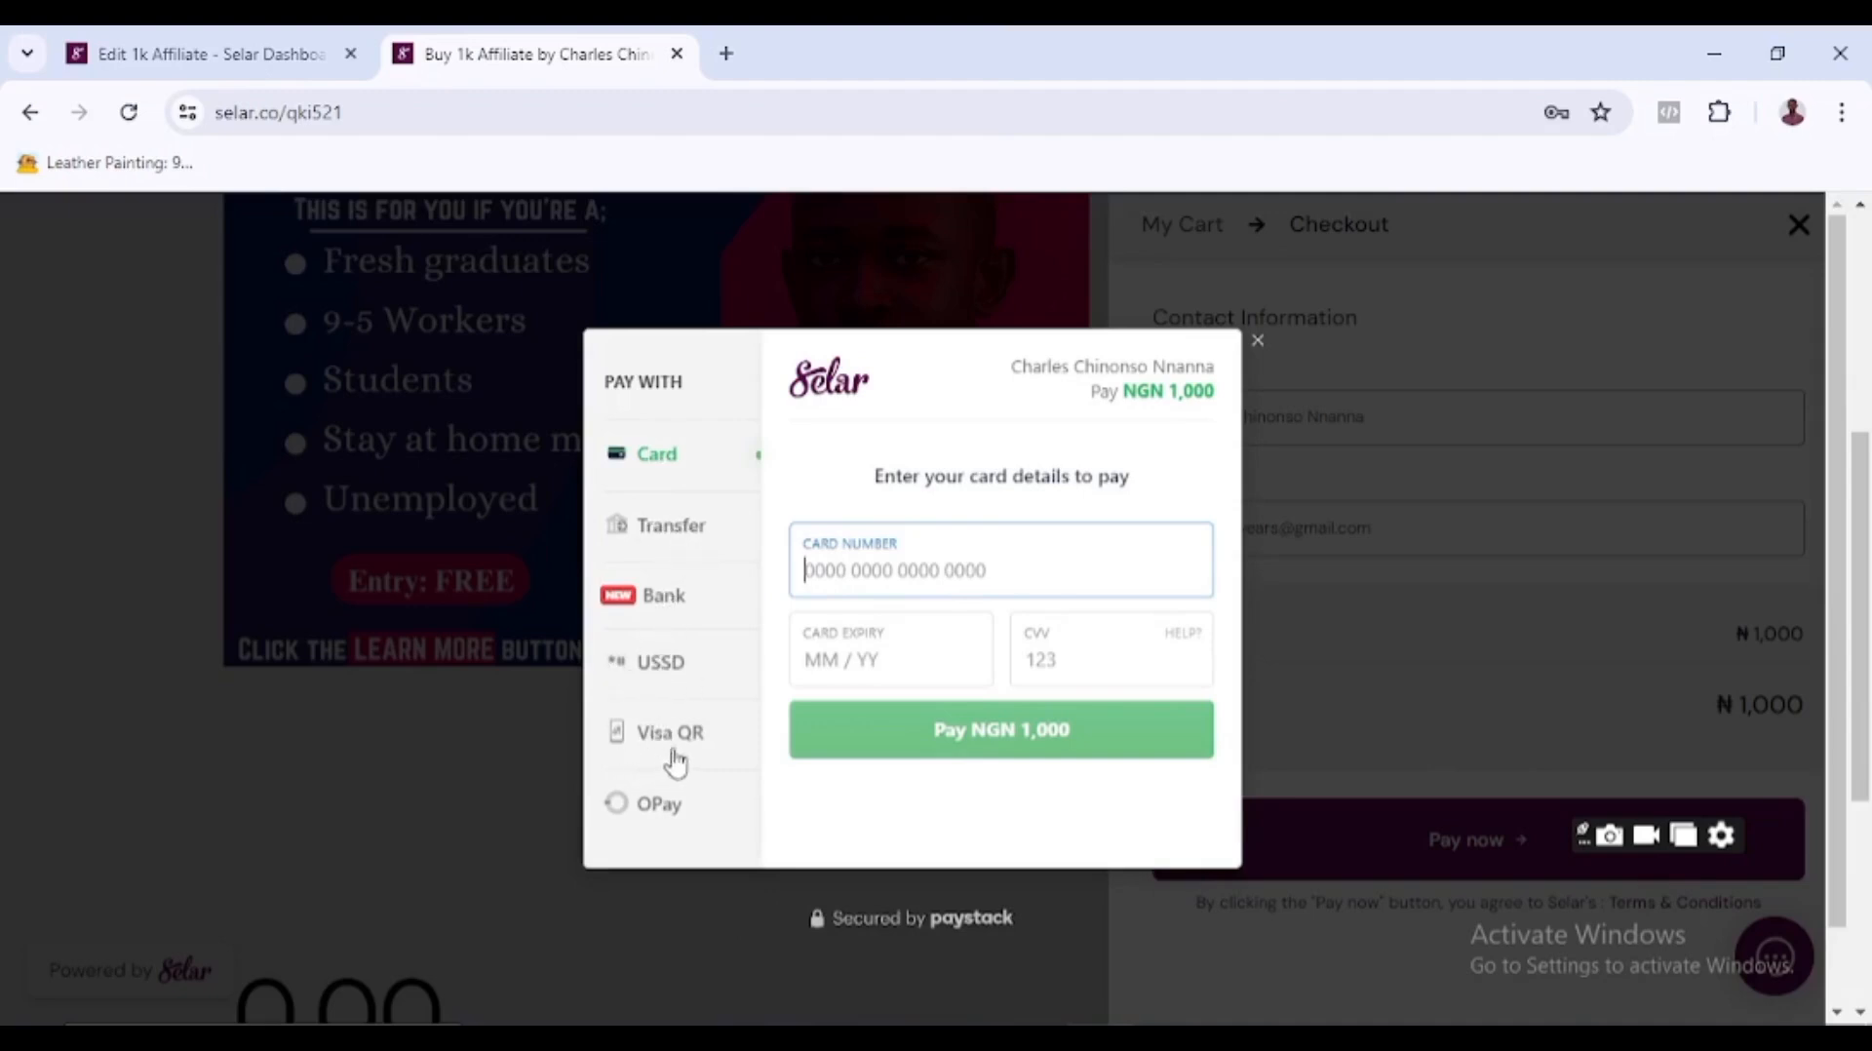
click(1258, 340)
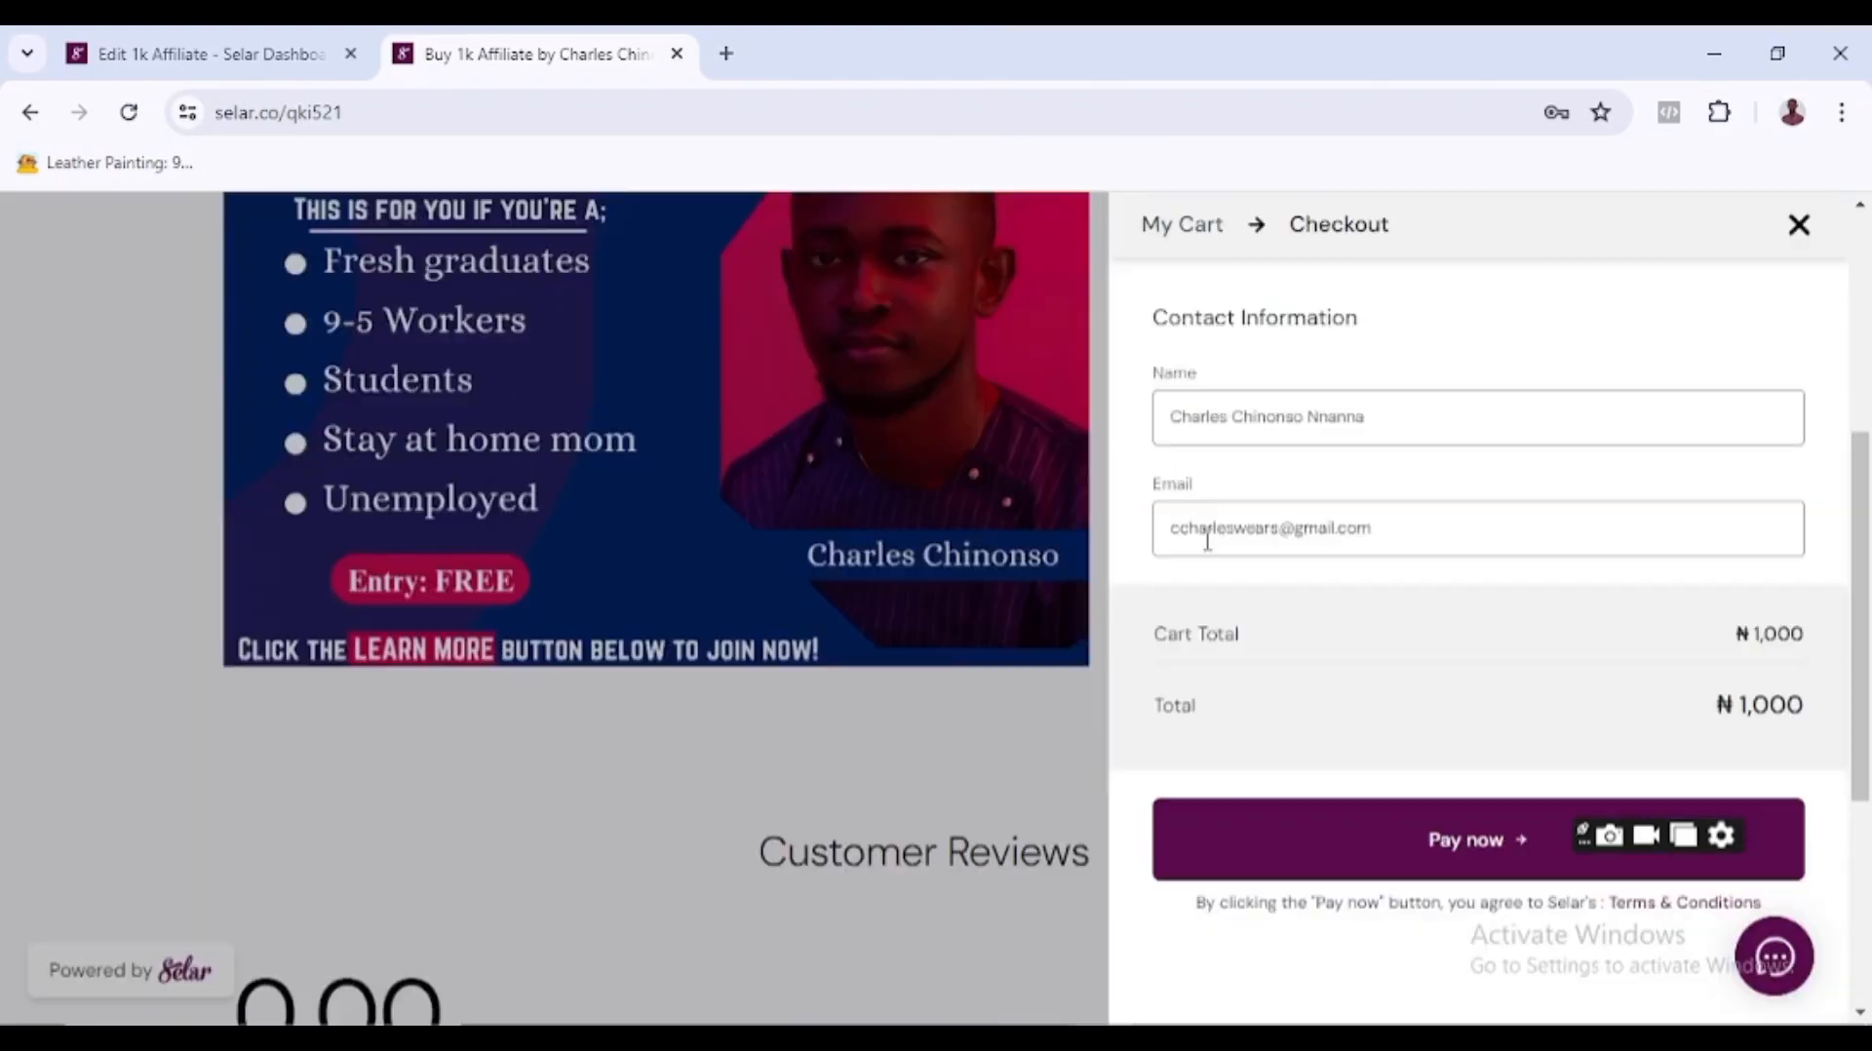
scroll(899, 505, up, 5)
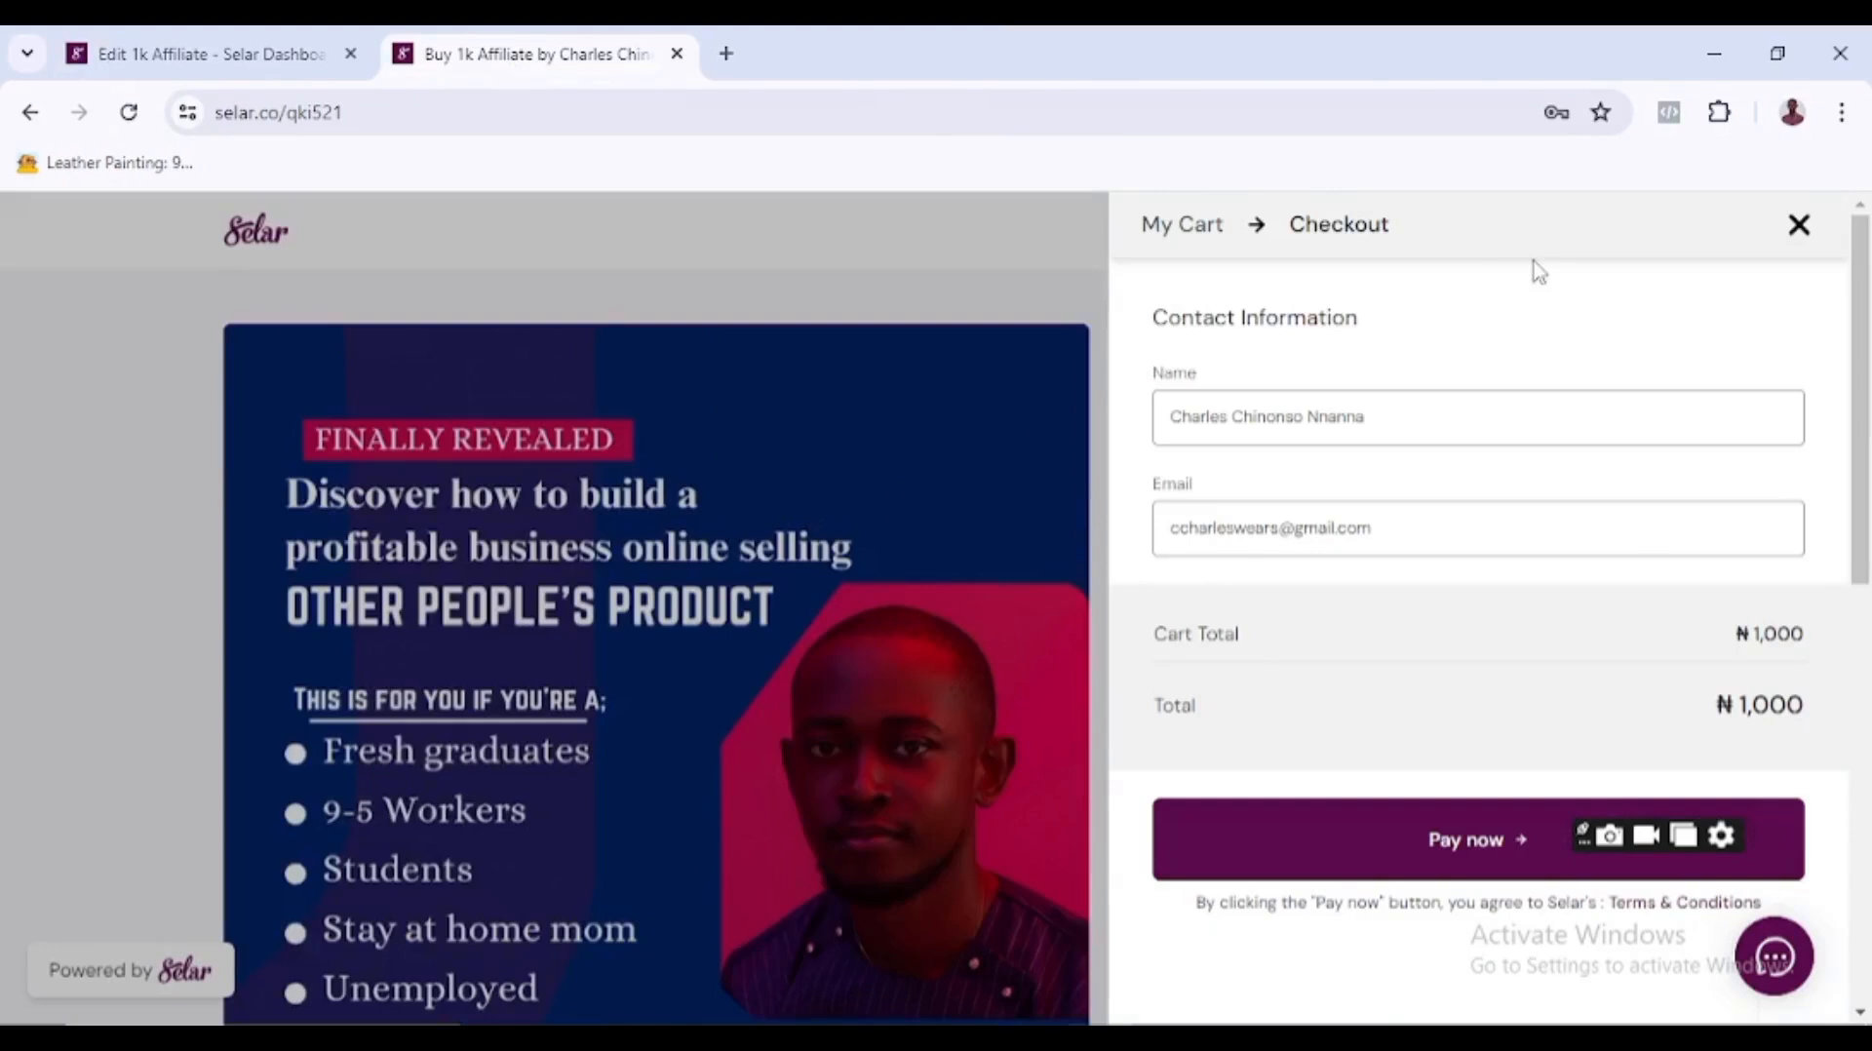
click(1800, 226)
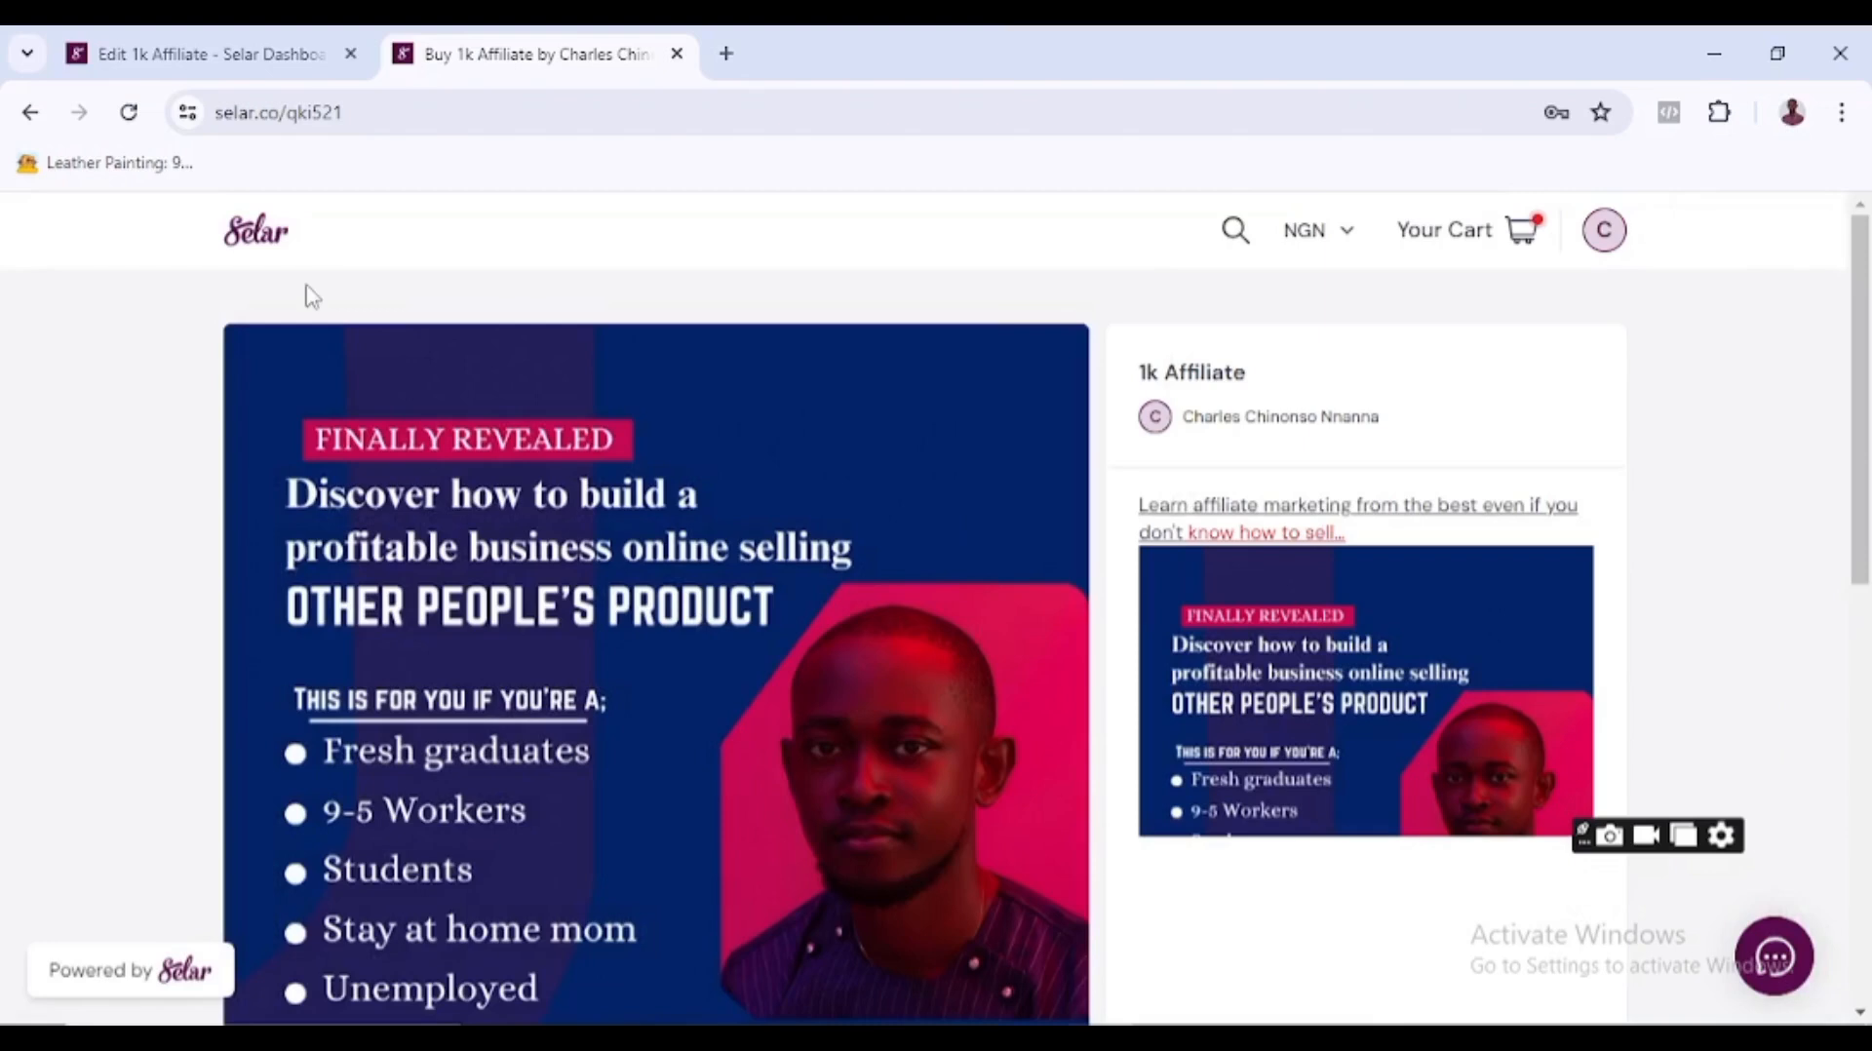
- Return to the creator dashboard and open the Store Currencies settings
click(267, 64)
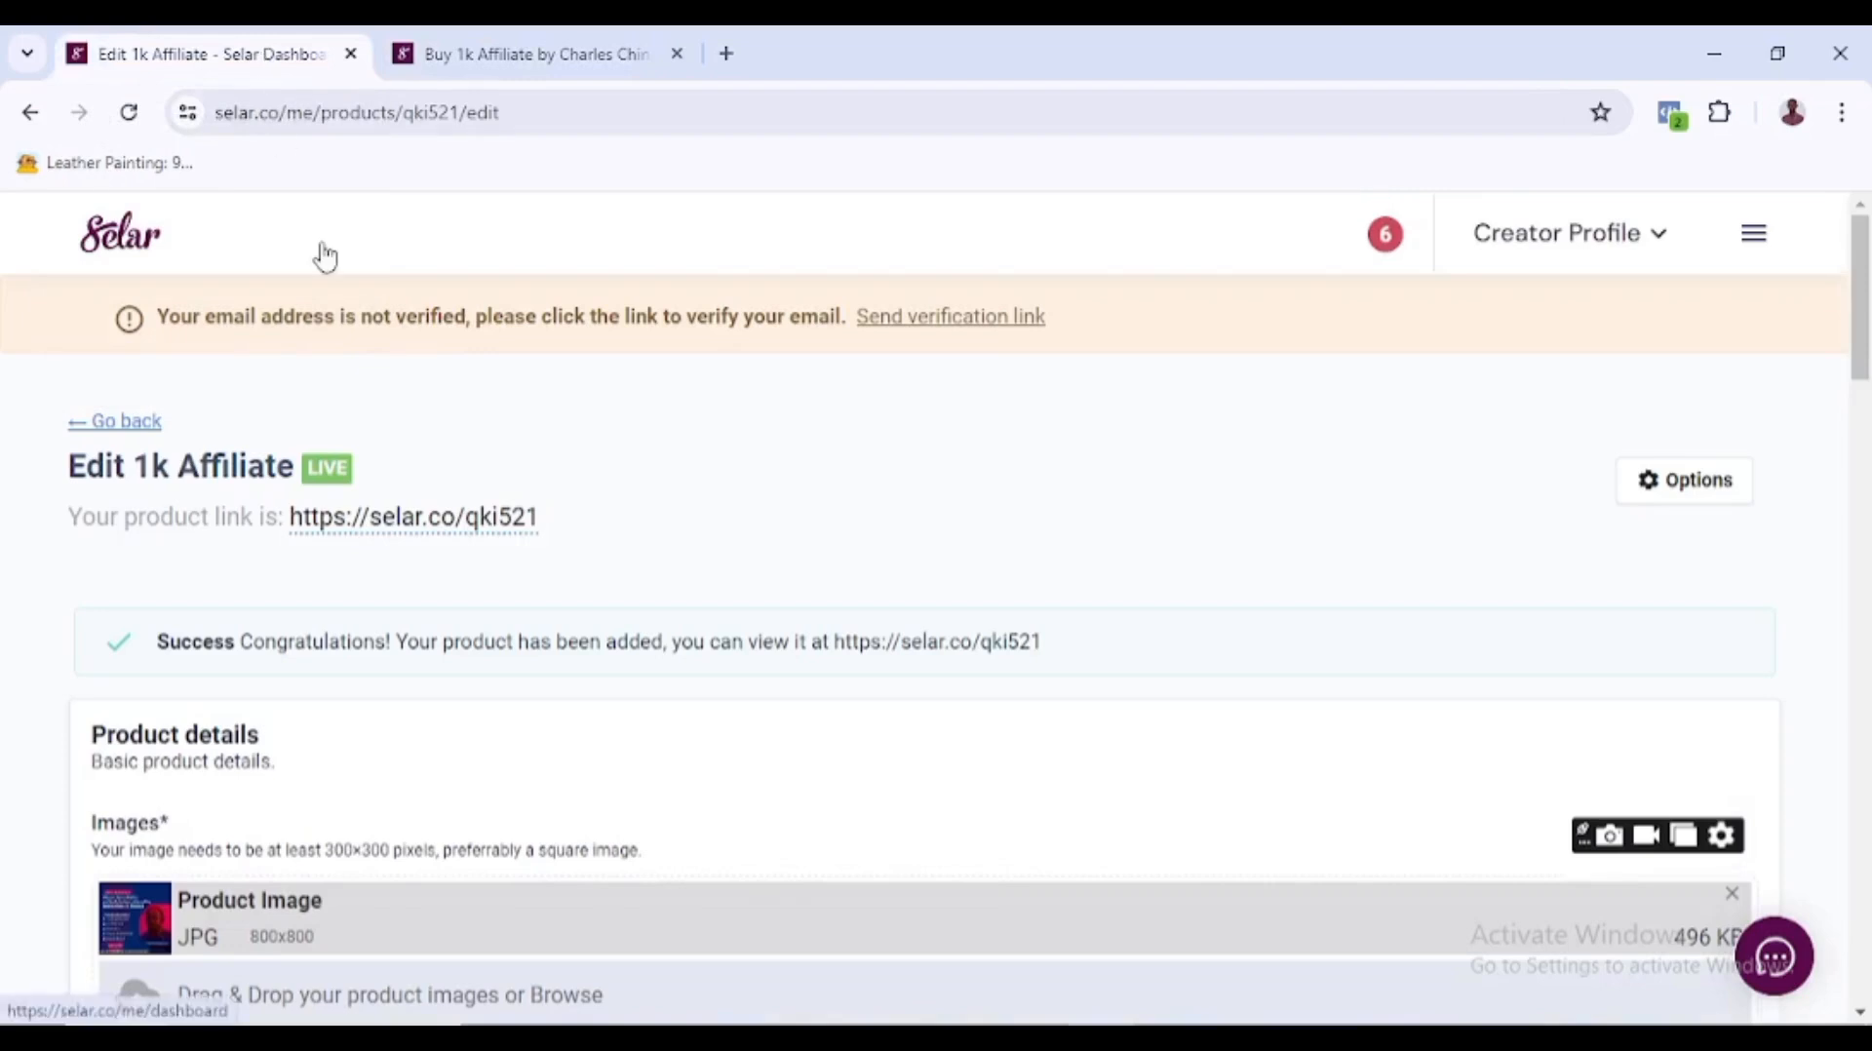
click(1753, 236)
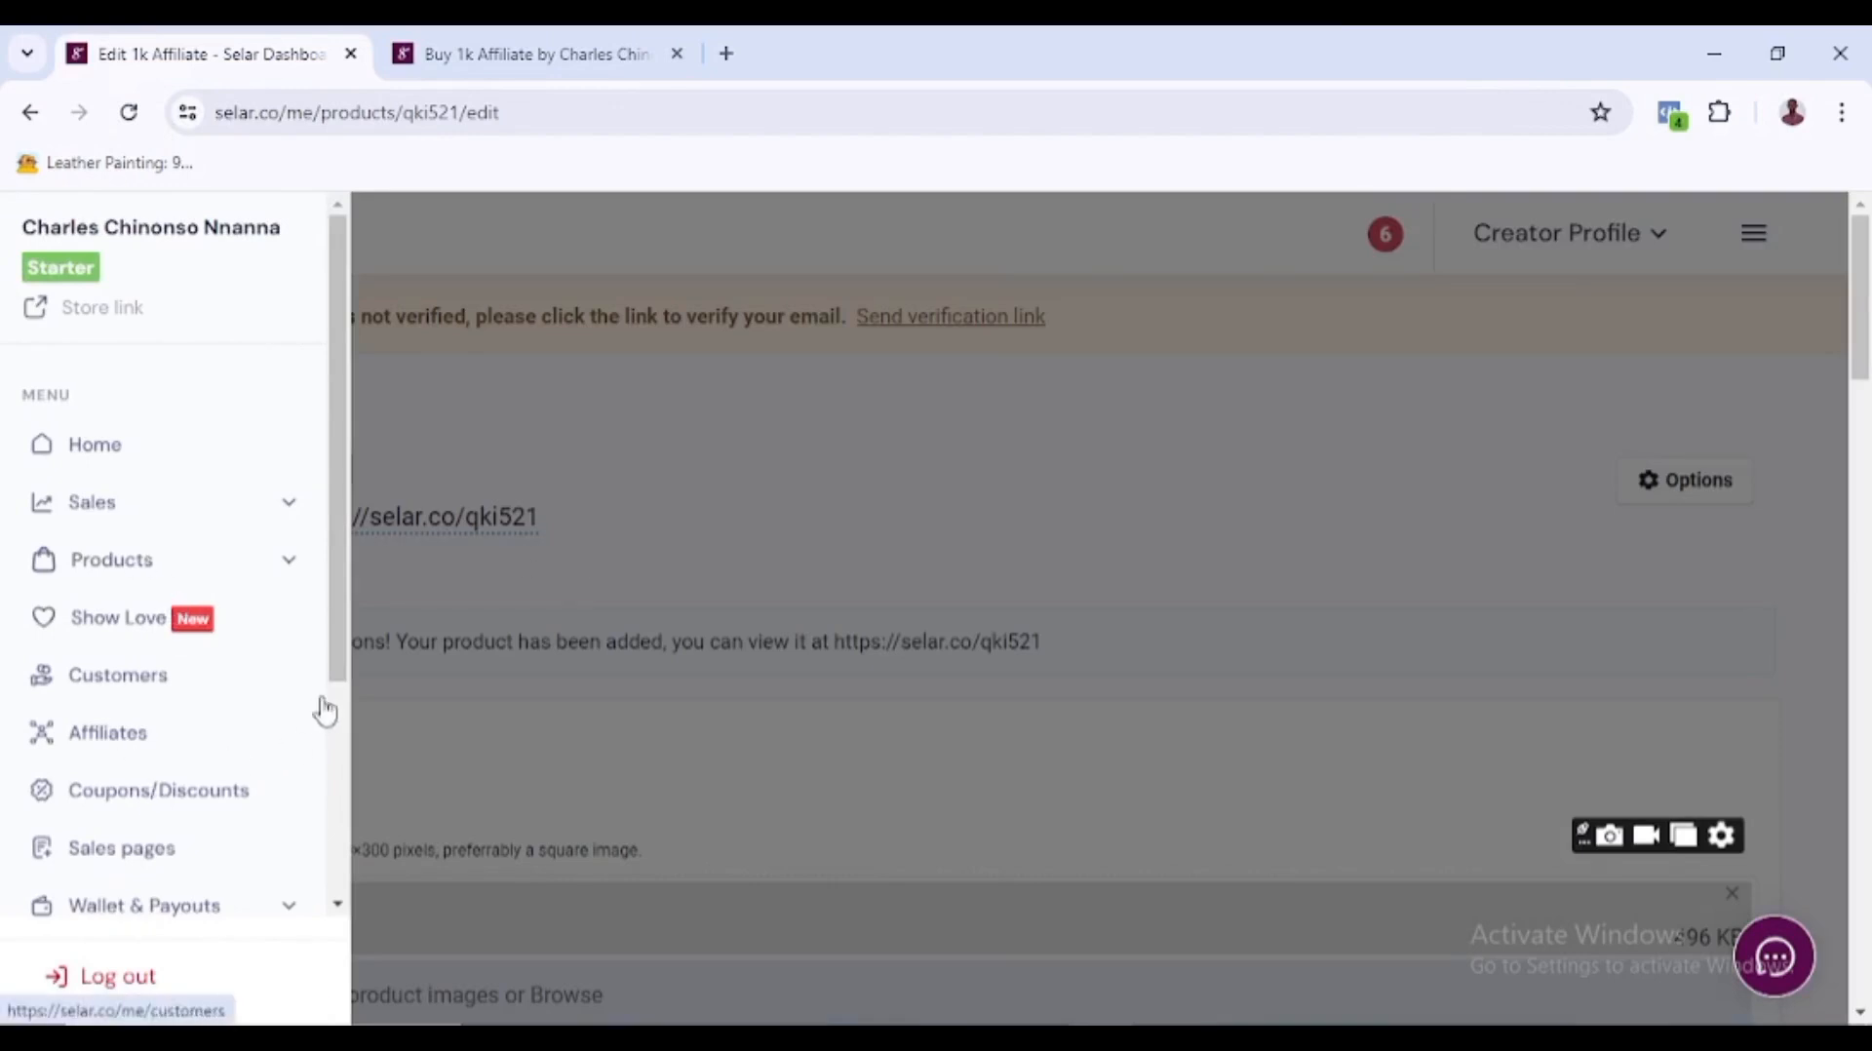
drag(324, 711, 332, 893)
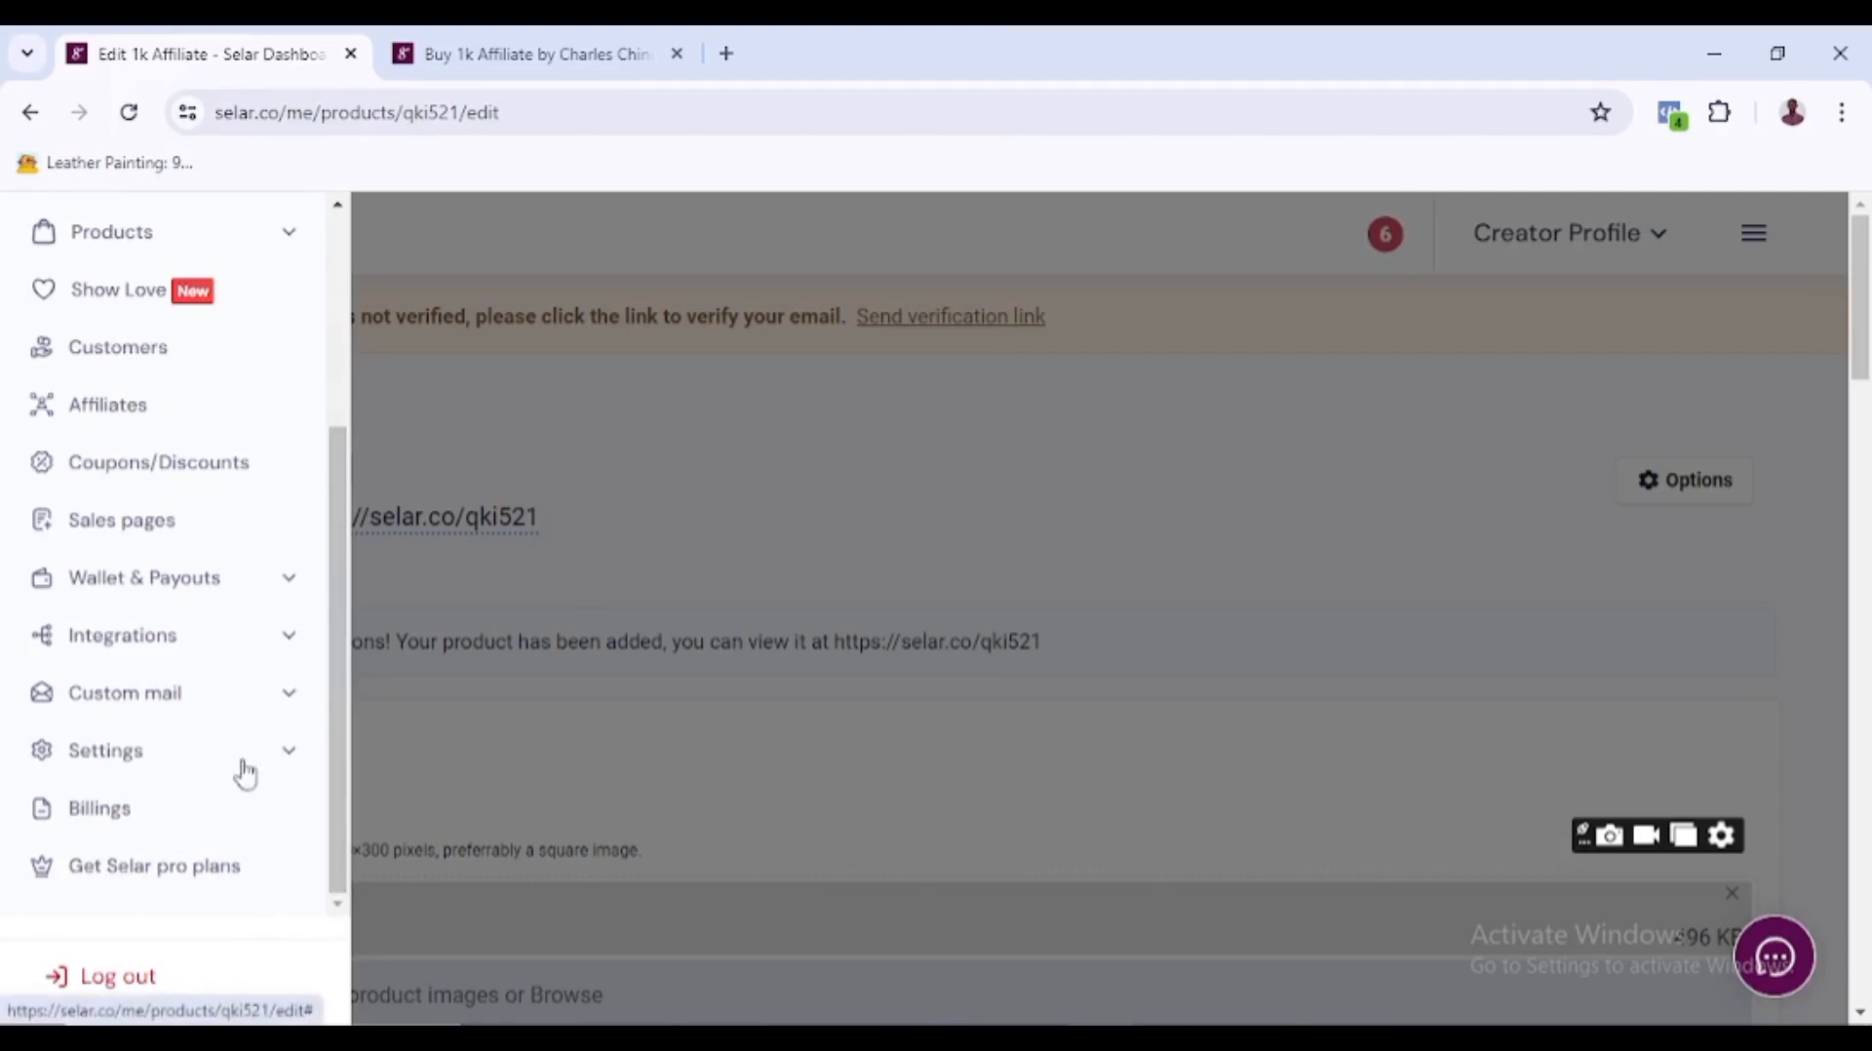
click(290, 763)
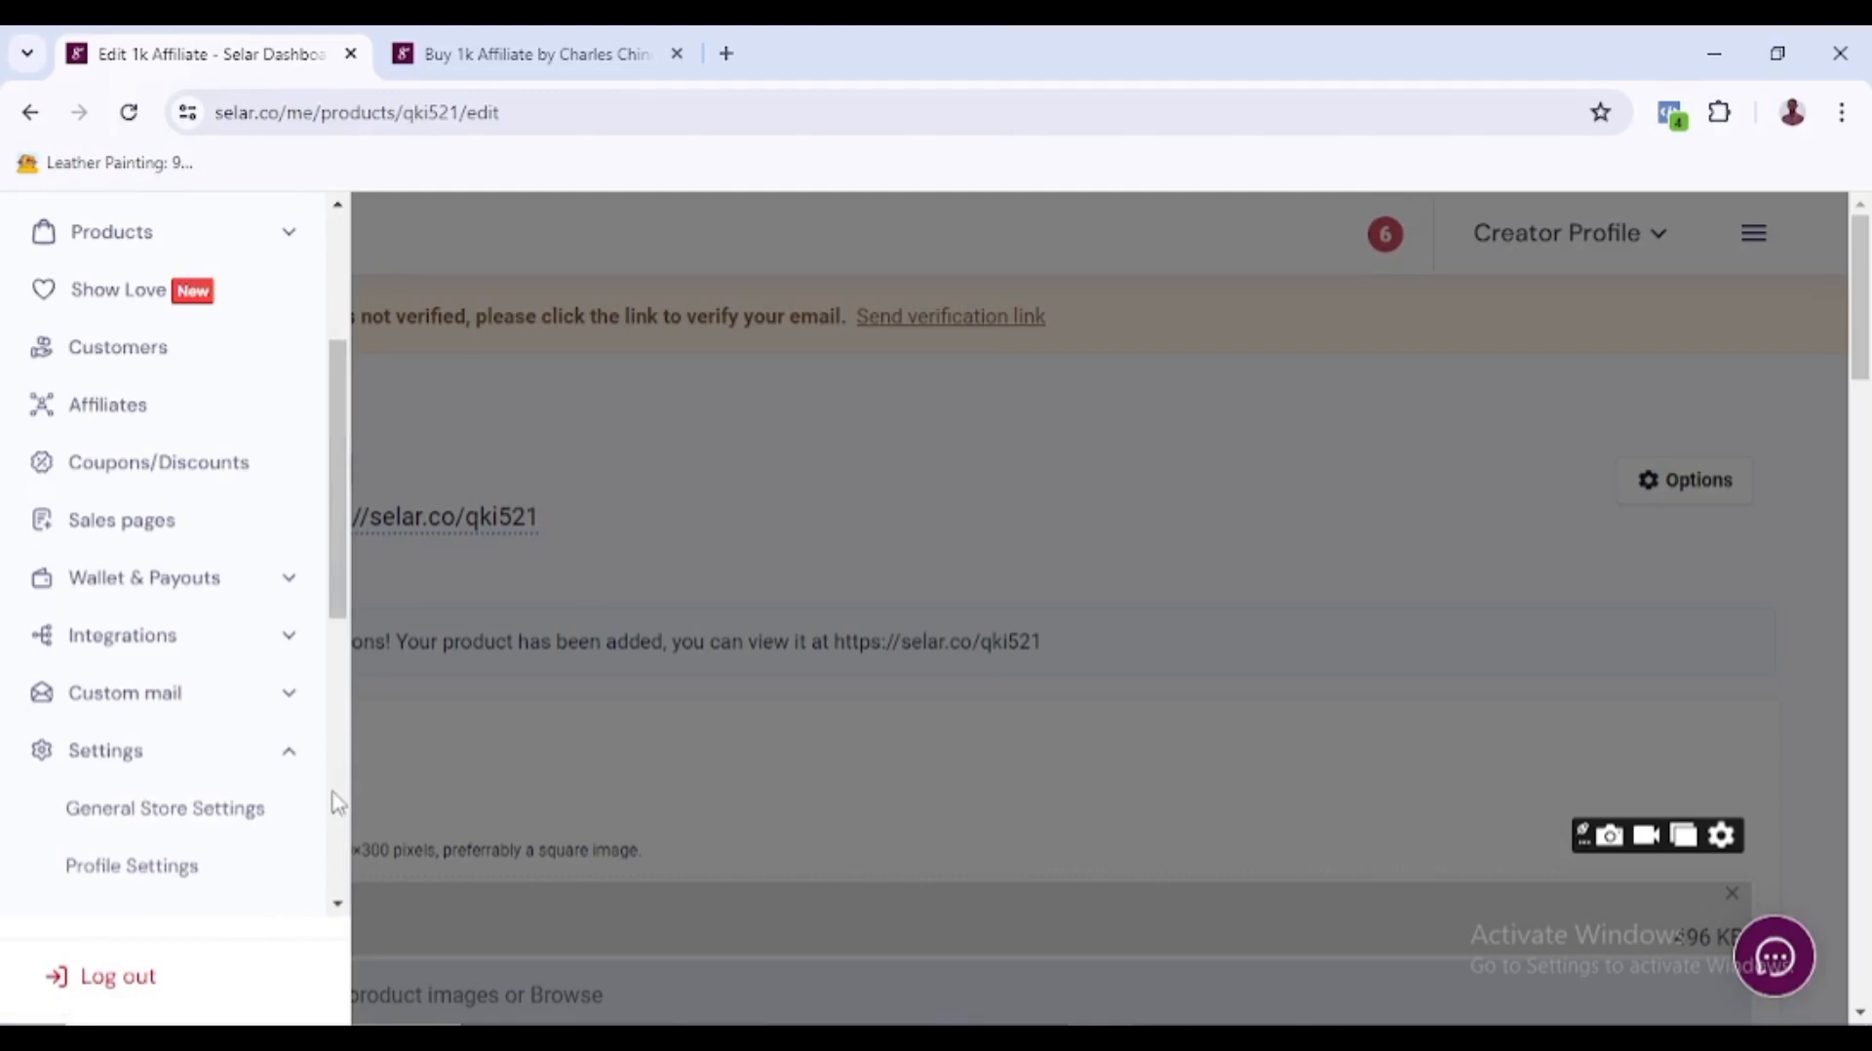
drag(340, 628, 339, 742)
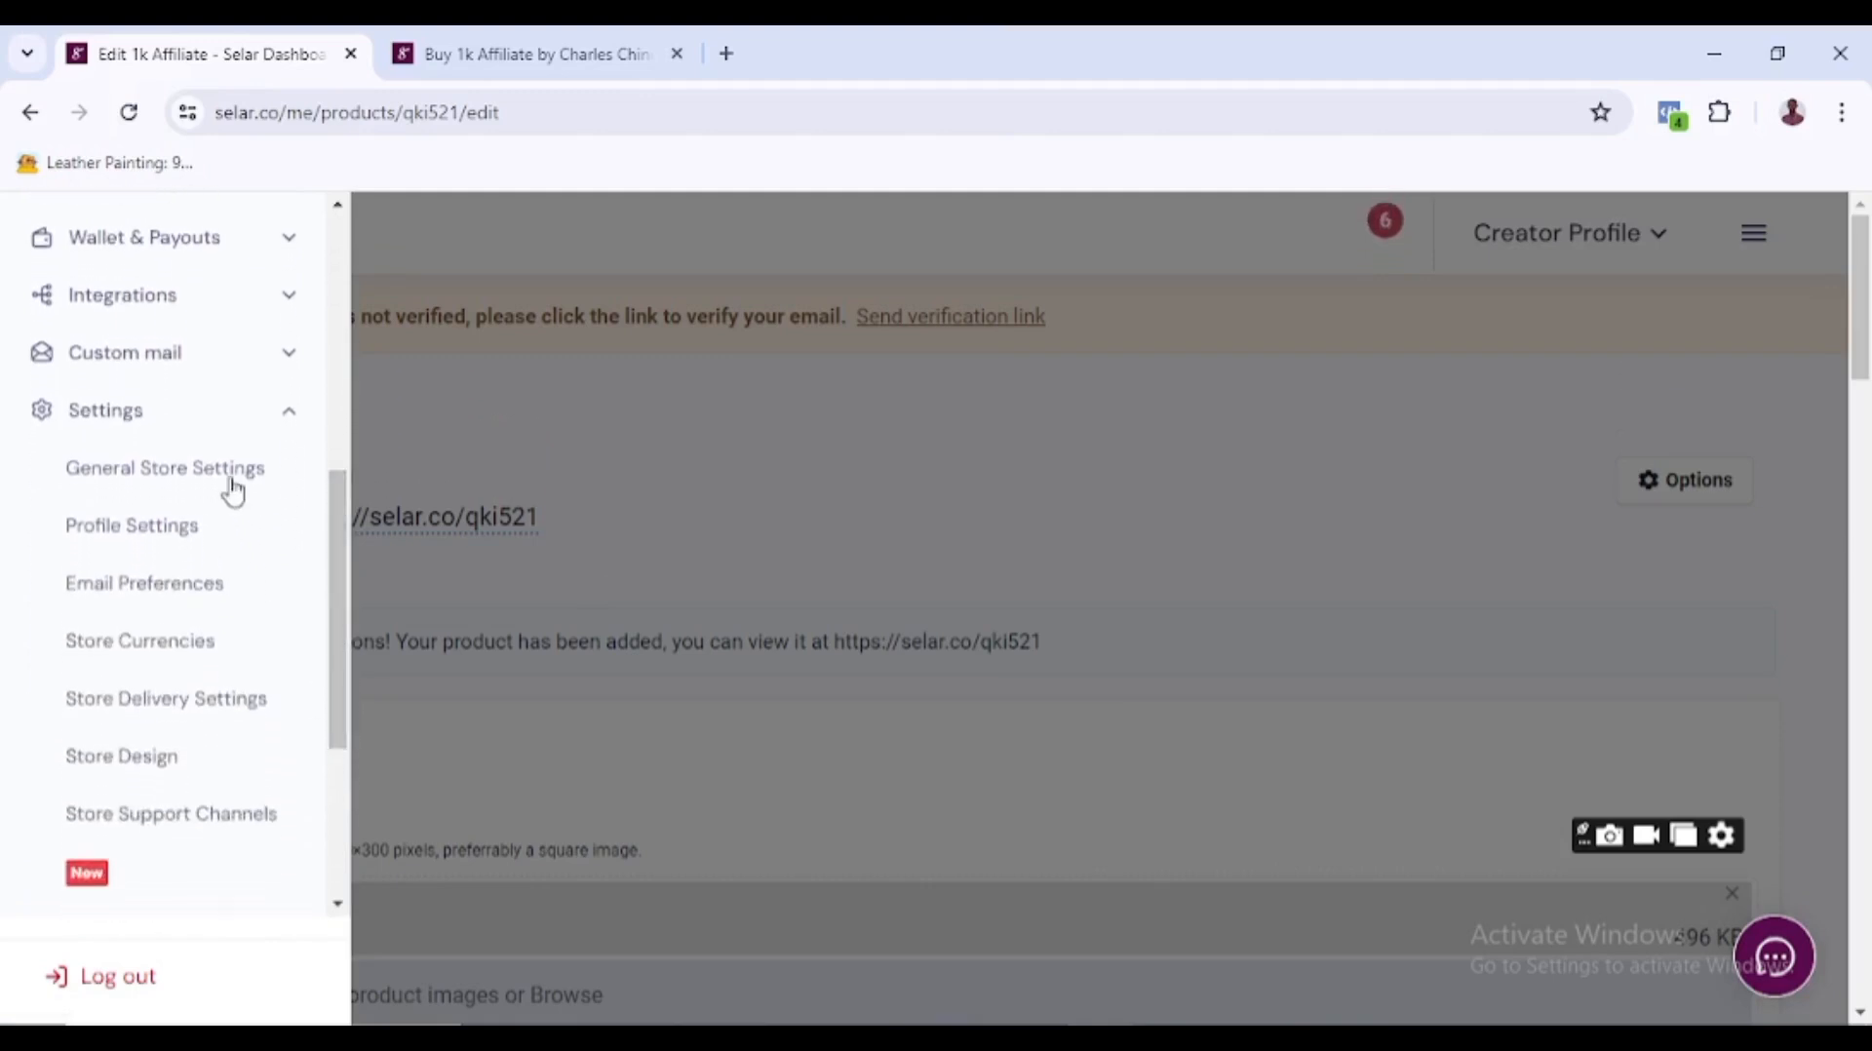
click(176, 652)
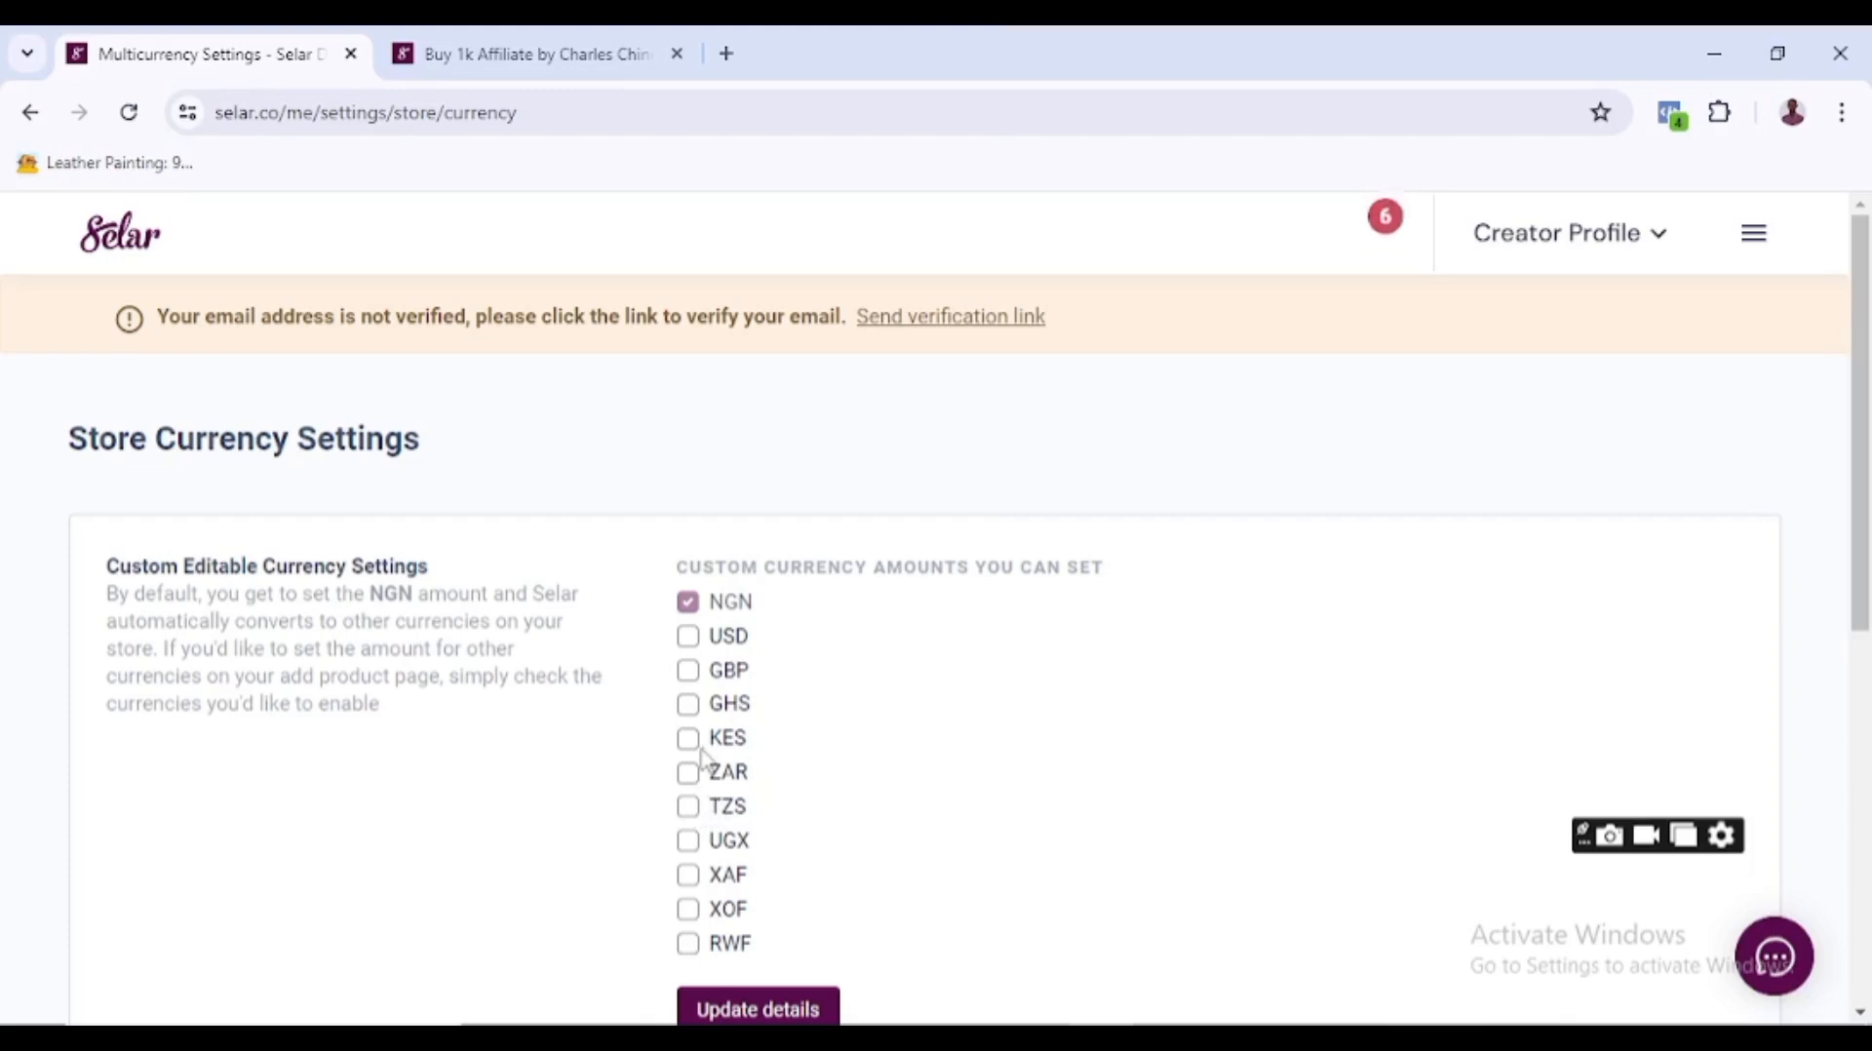
- Select USD, GBP and GHS as custom editable currencies and review the list of enabled store currencies
click(688, 638)
click(689, 673)
click(688, 706)
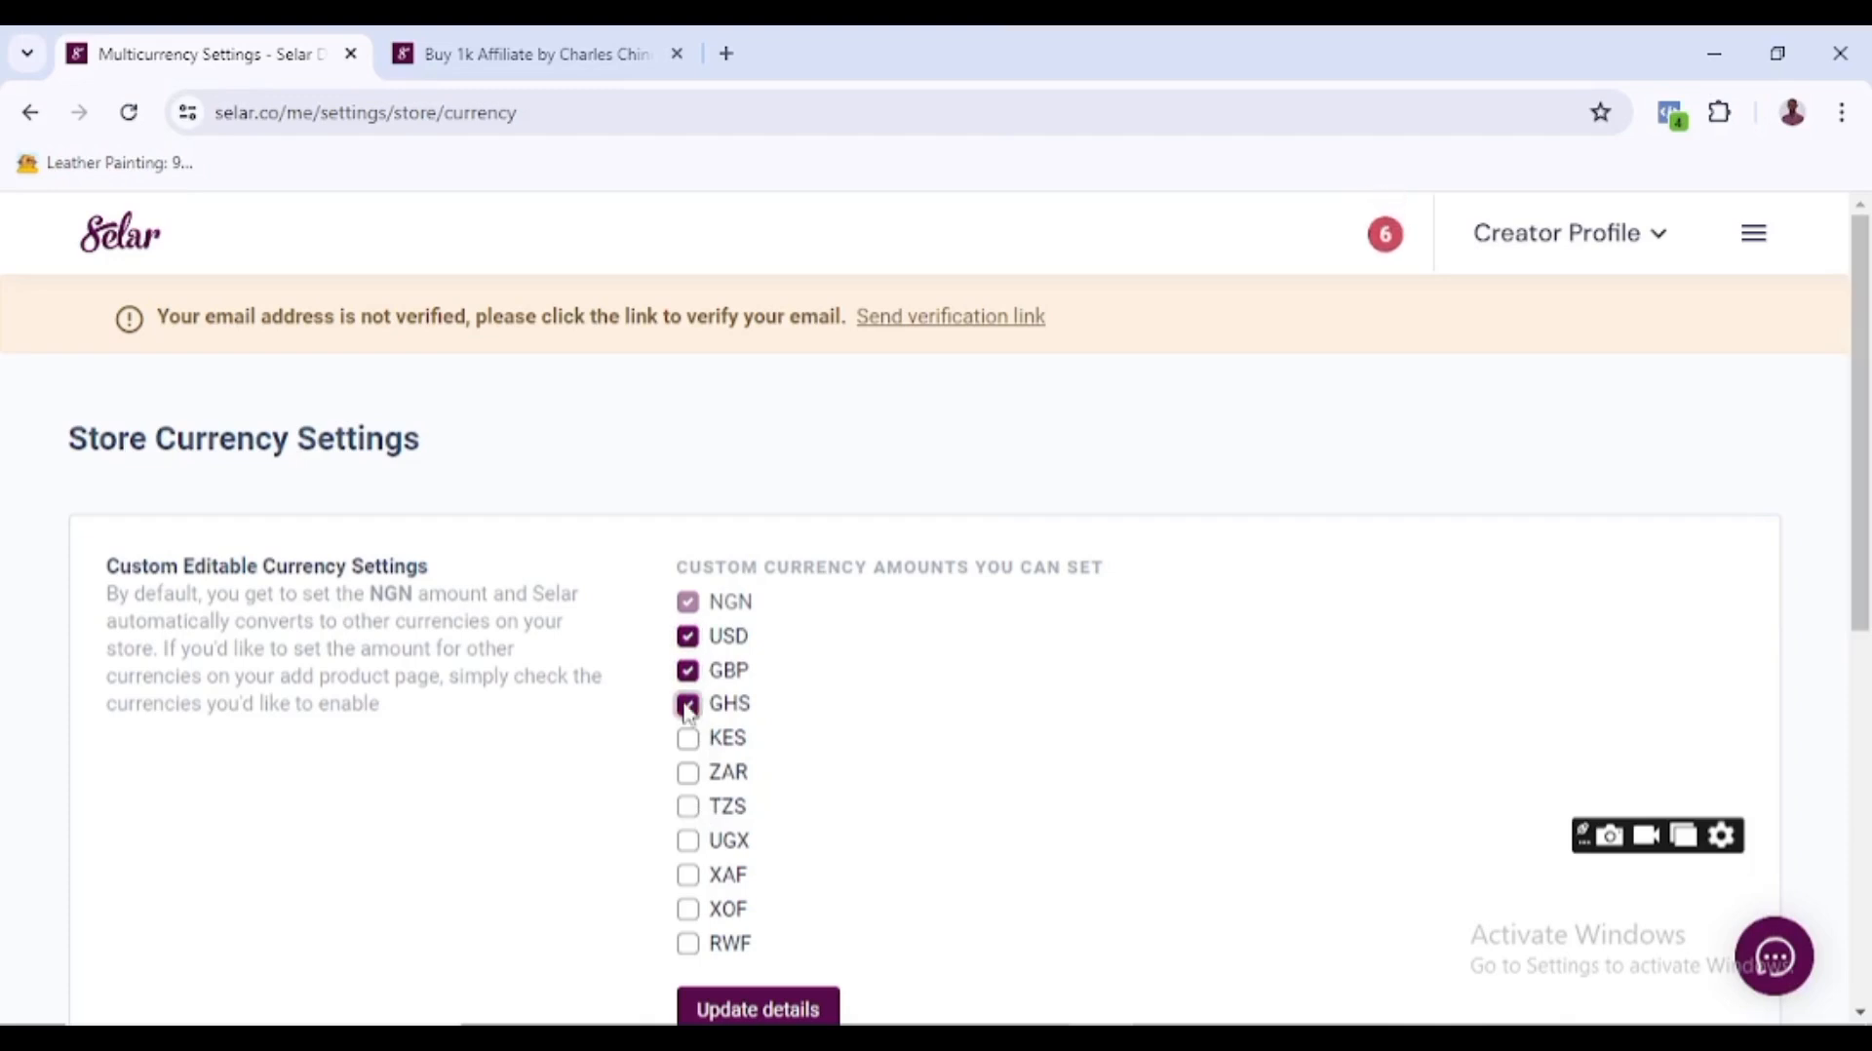
scroll(764, 754, down, 3)
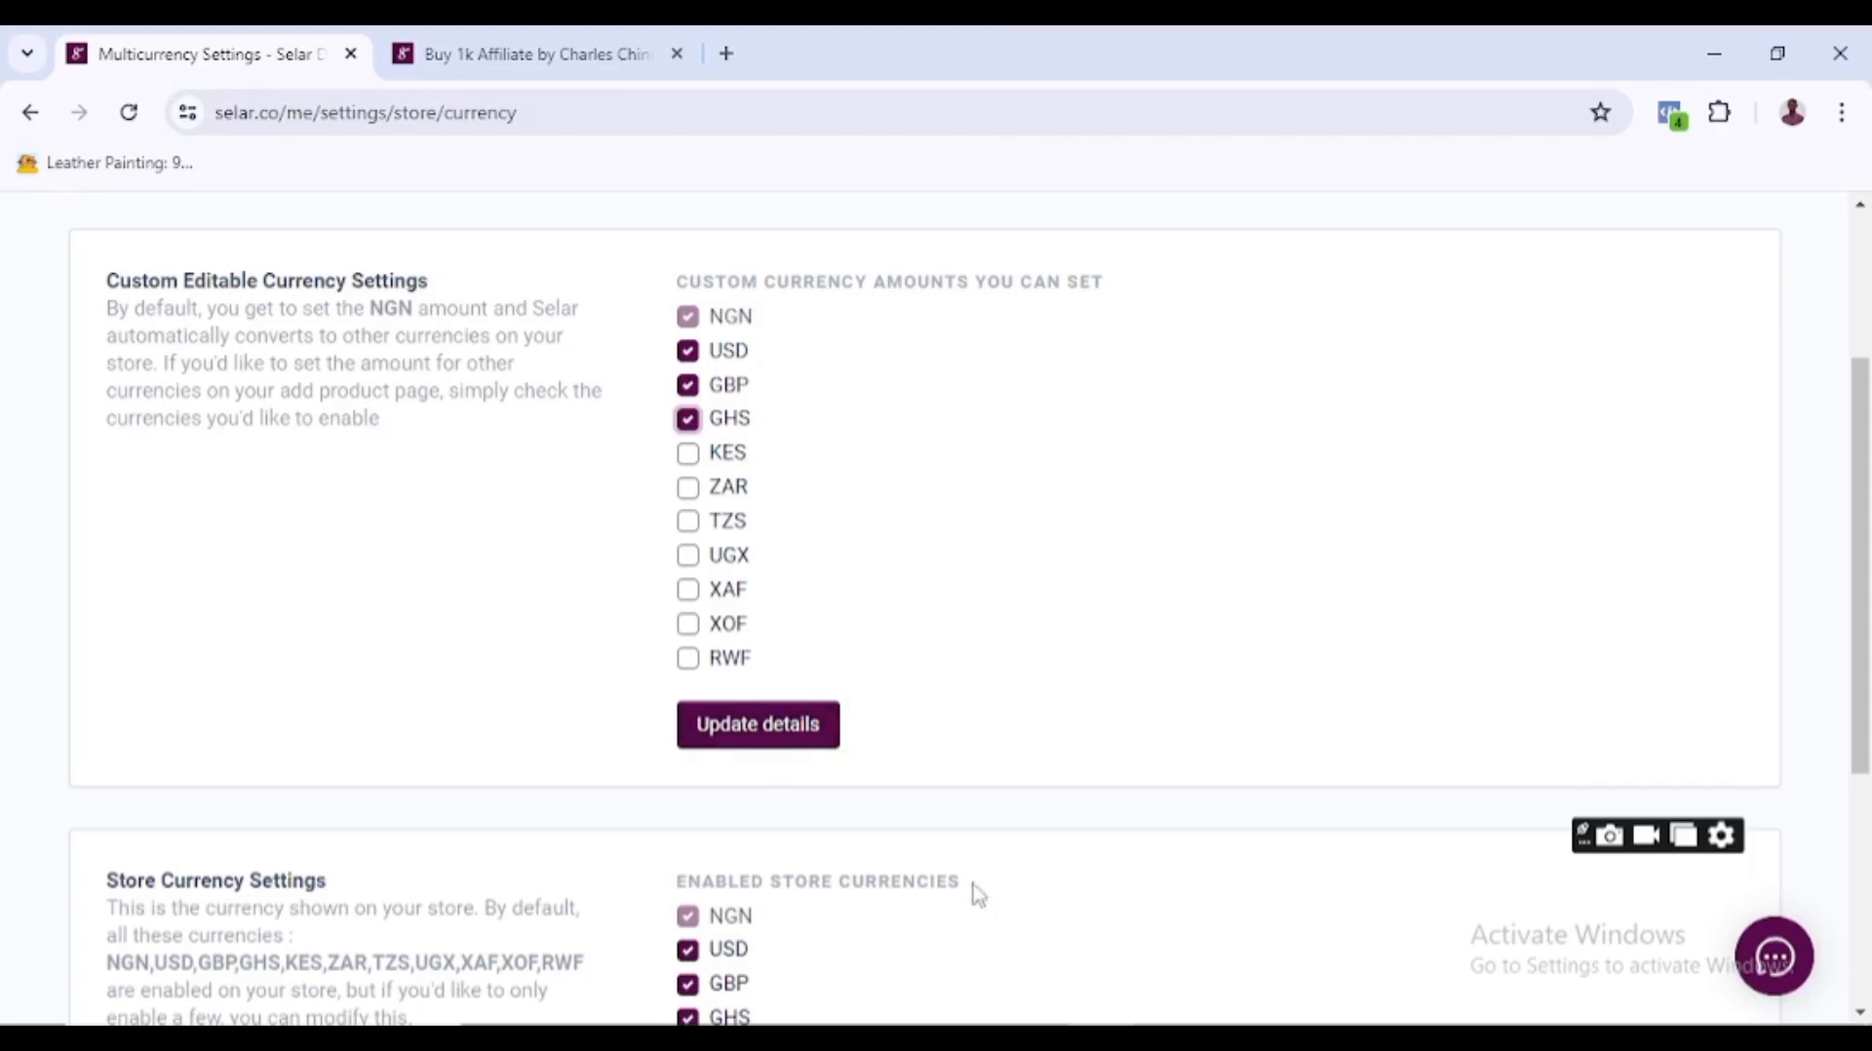
drag(1864, 670, 1864, 664)
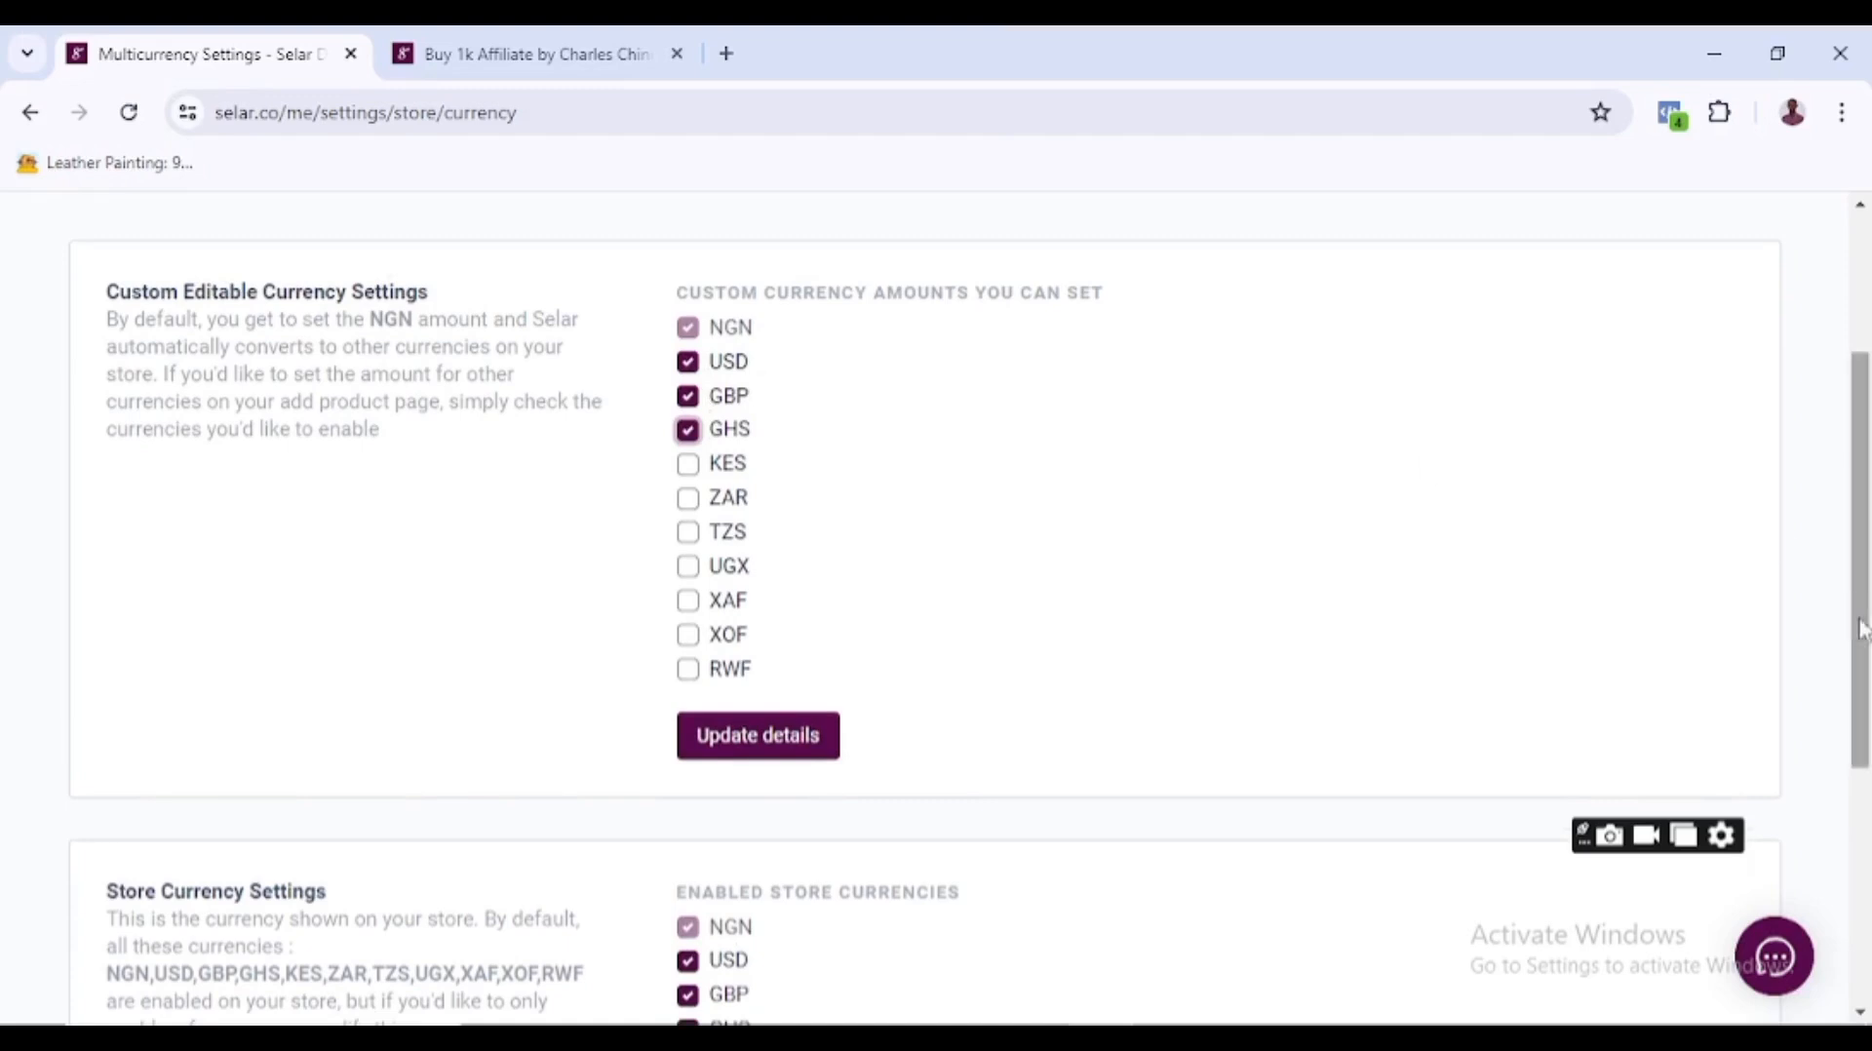
drag(1865, 722, 1864, 911)
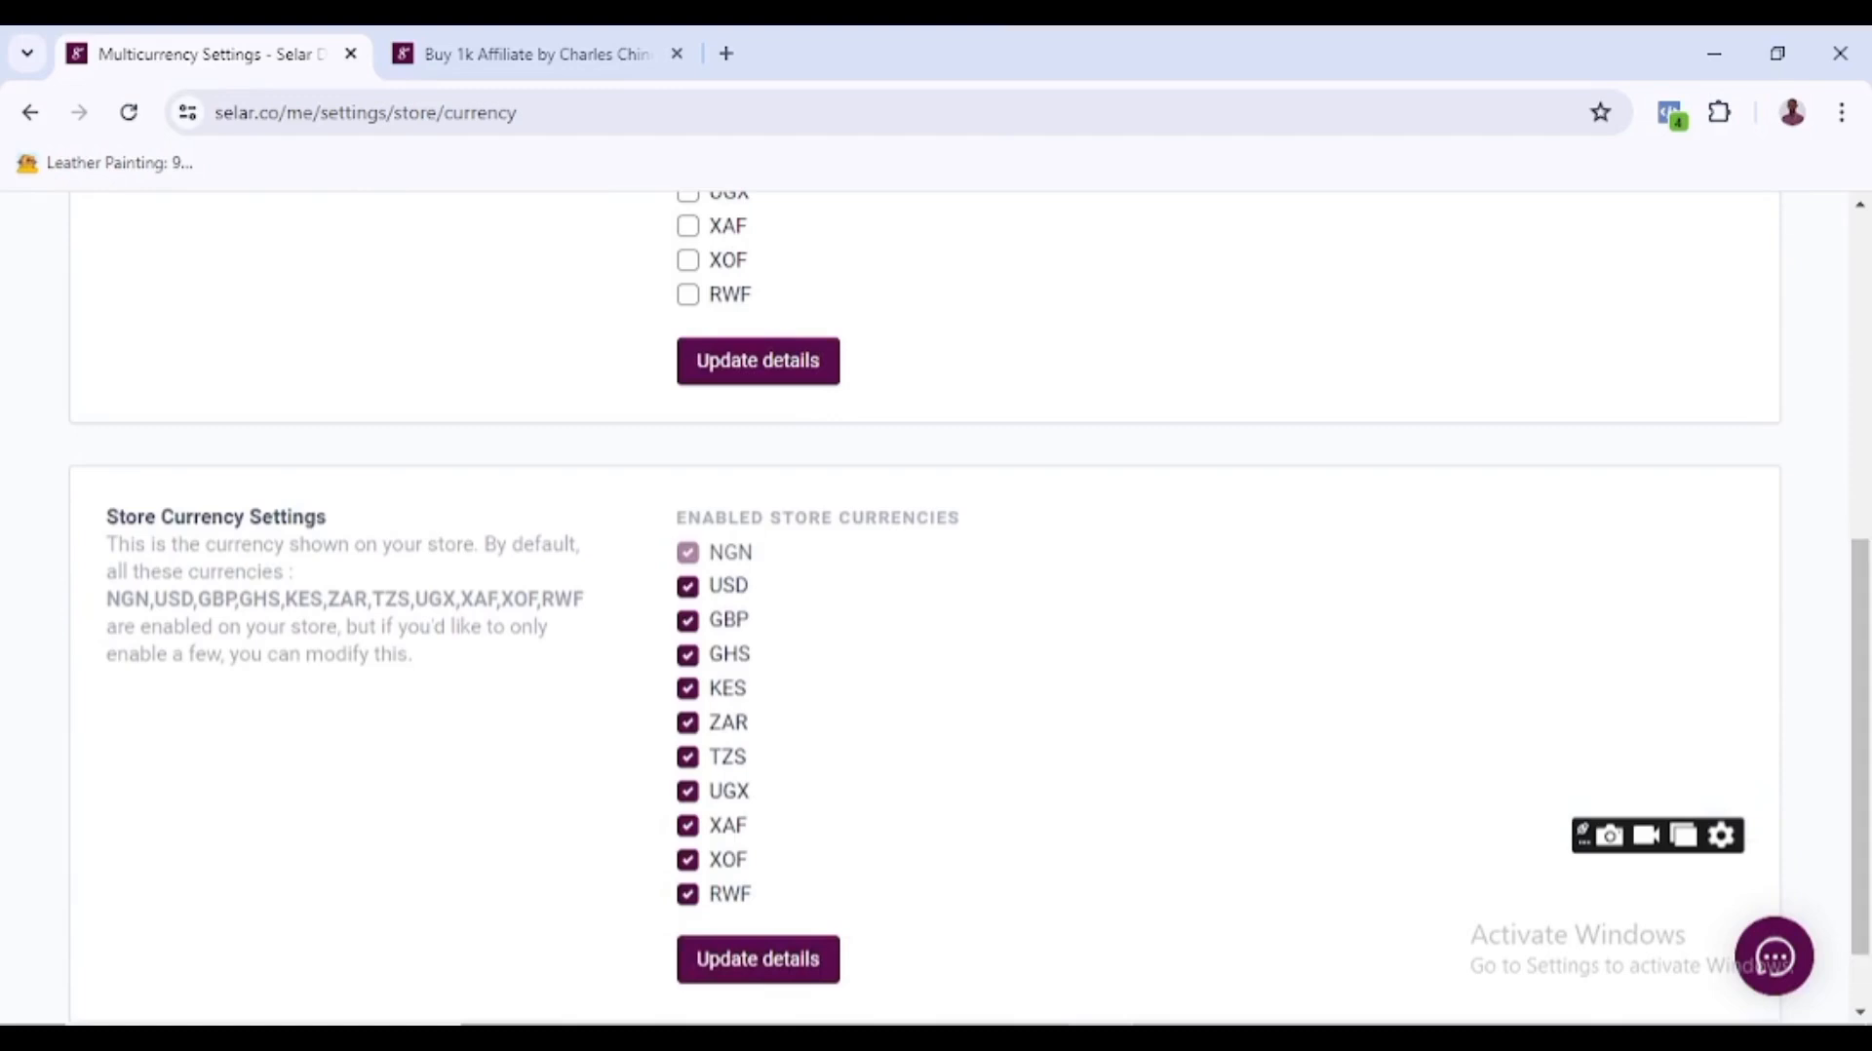
- Disable RWF, XOF, XAF, UGX, TZS, ZAR and KES in the enabled store currencies, keeping only NGN, USD, GBP and GHS
click(689, 895)
click(688, 860)
click(689, 860)
click(688, 826)
click(690, 792)
click(688, 862)
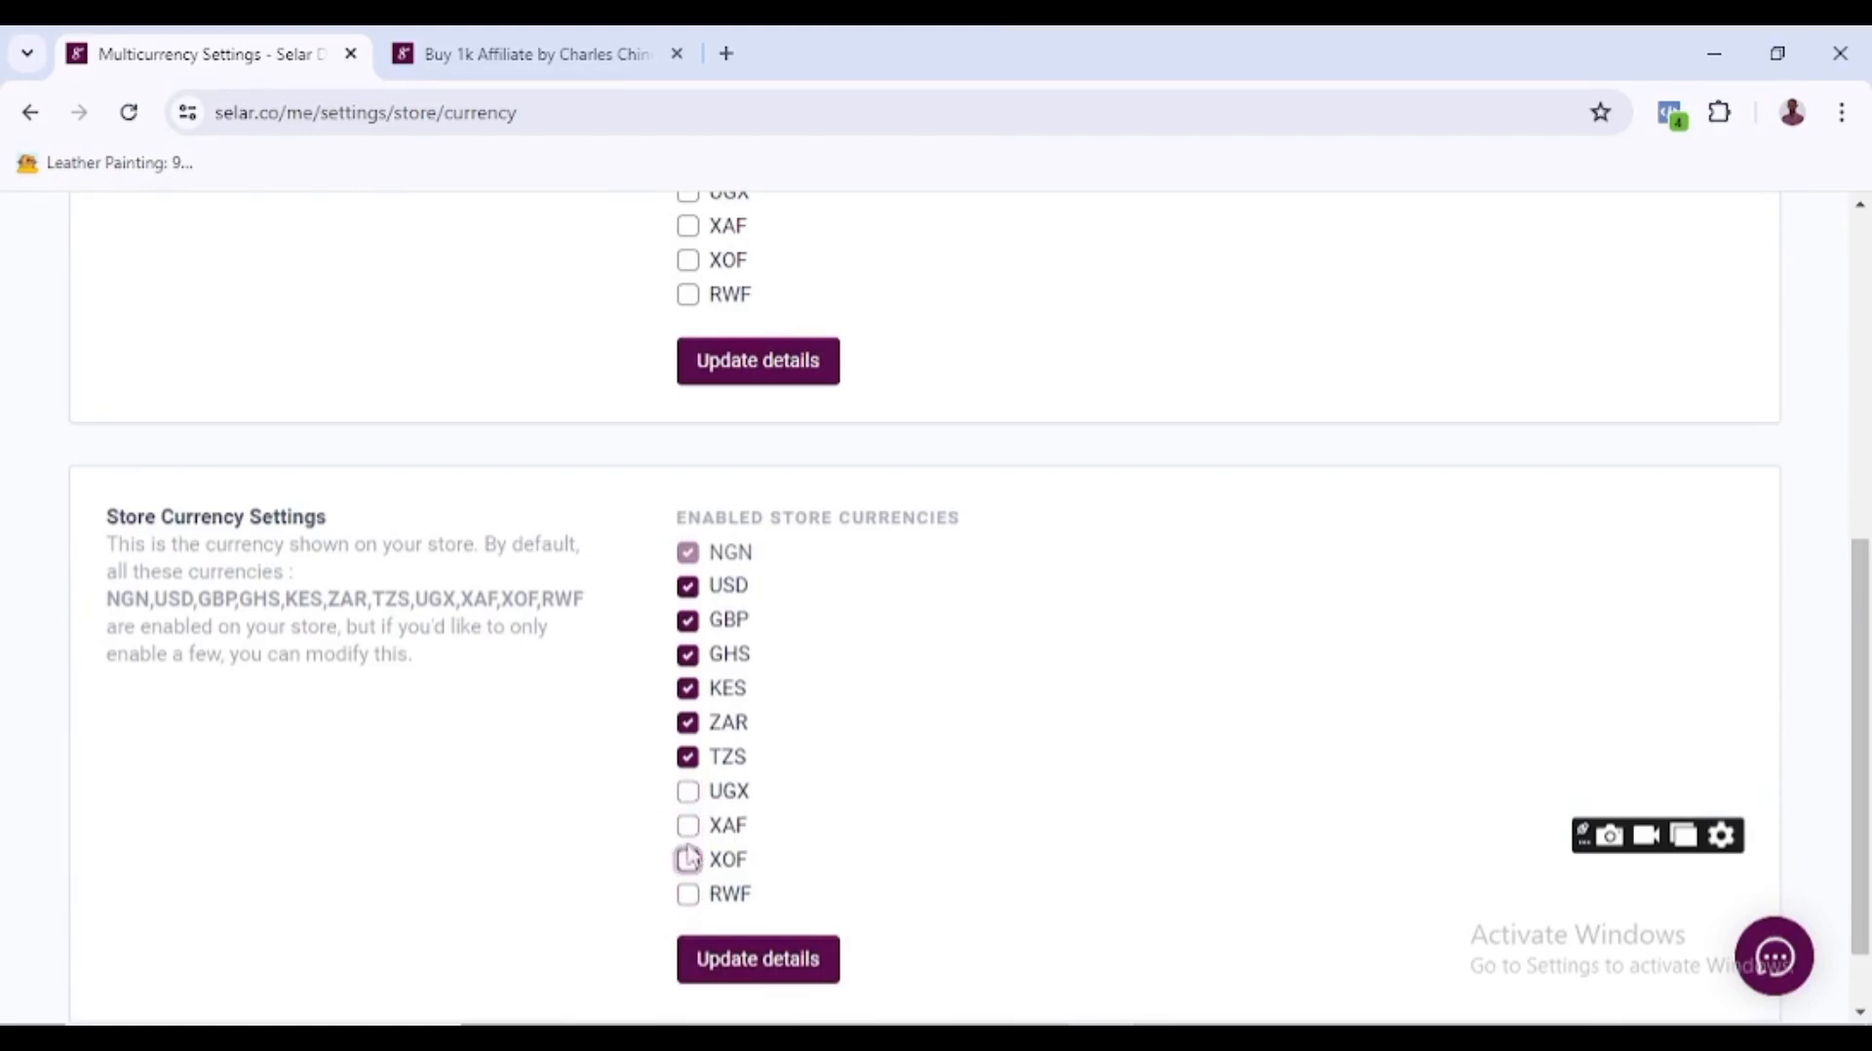
click(688, 759)
click(688, 724)
click(688, 690)
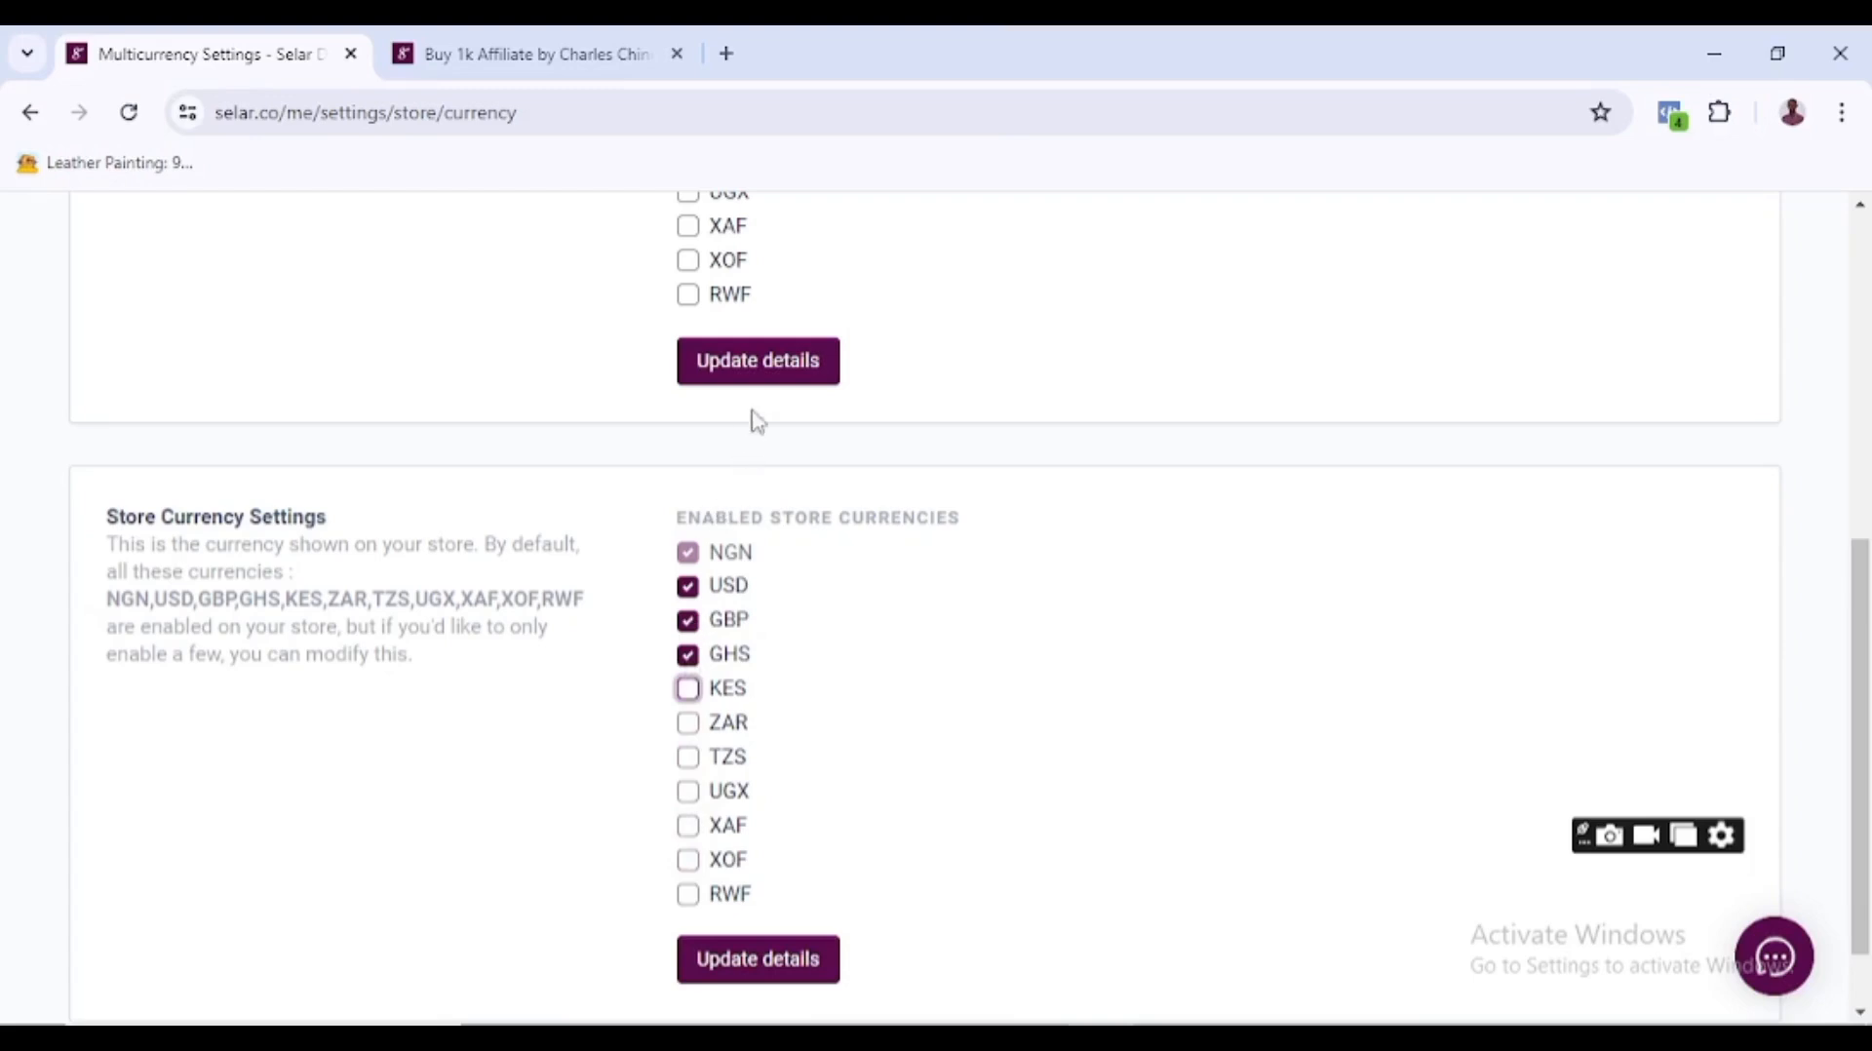
- Save the custom editable currency settings and the enabled store currency settings
click(791, 374)
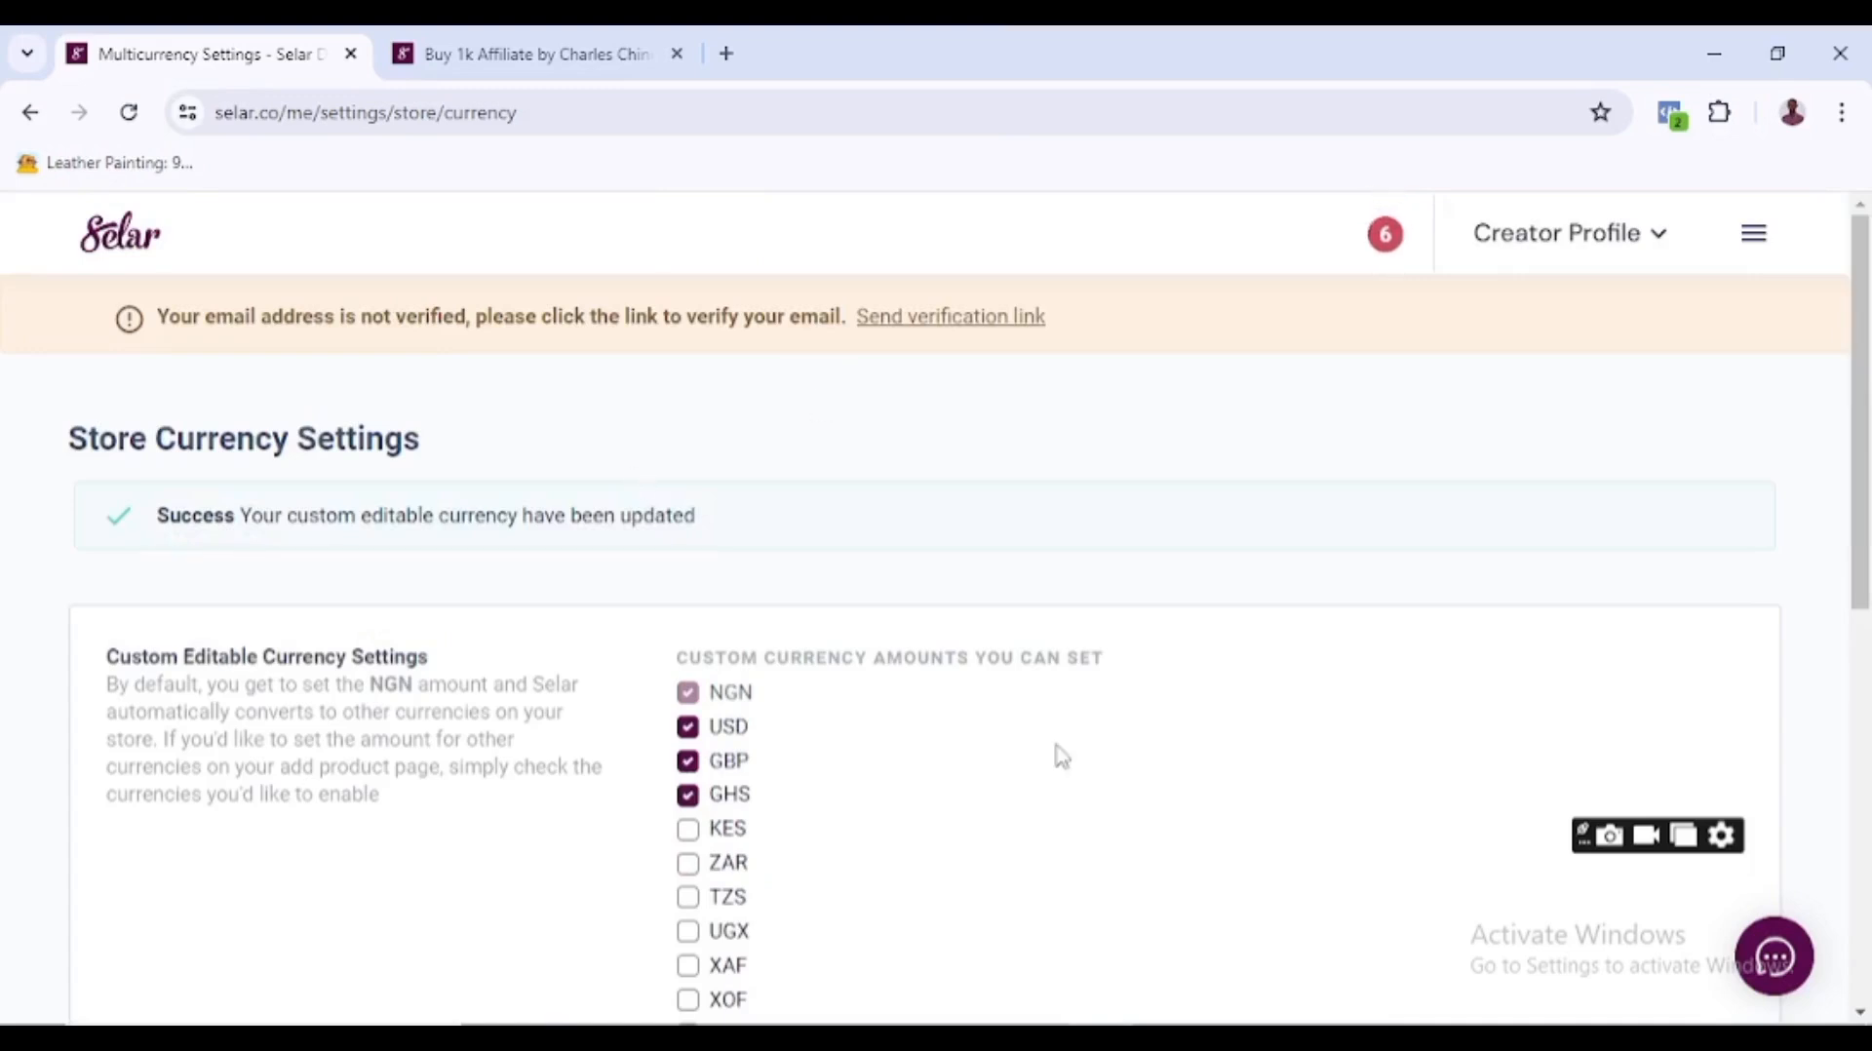
drag(1860, 613, 1857, 987)
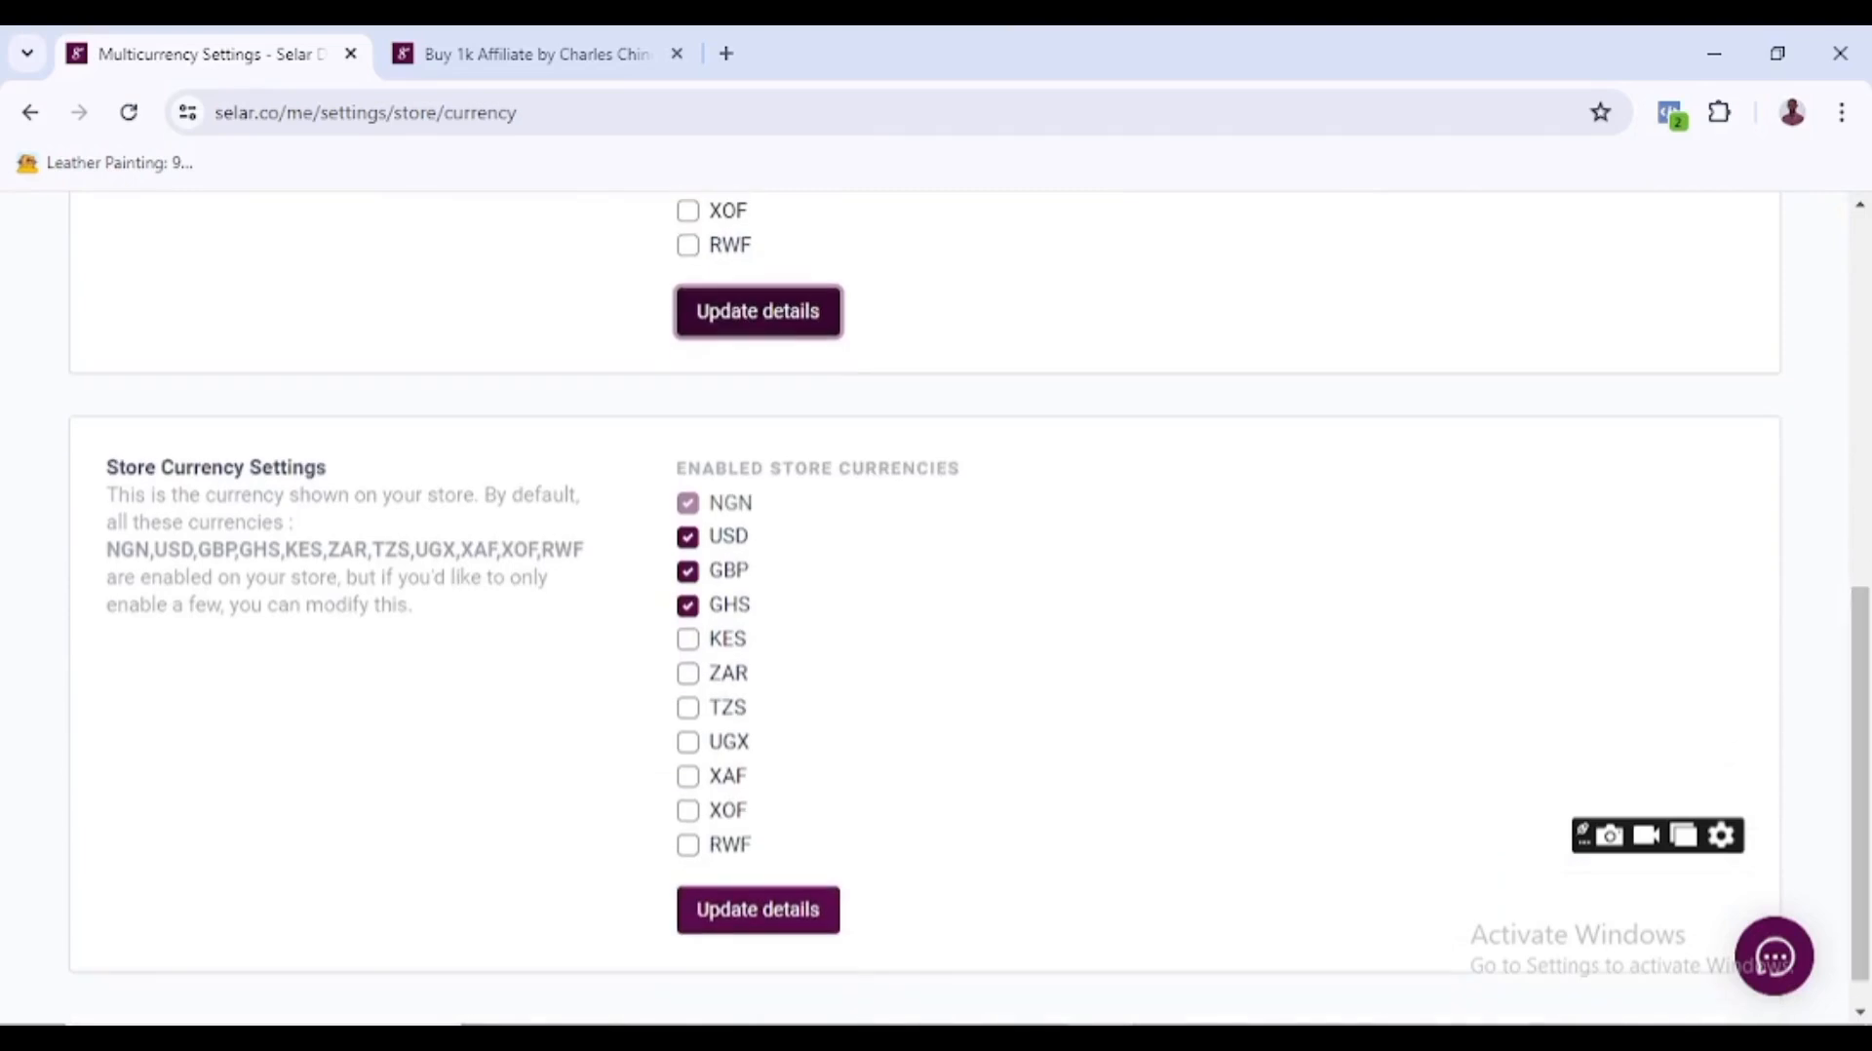
click(792, 925)
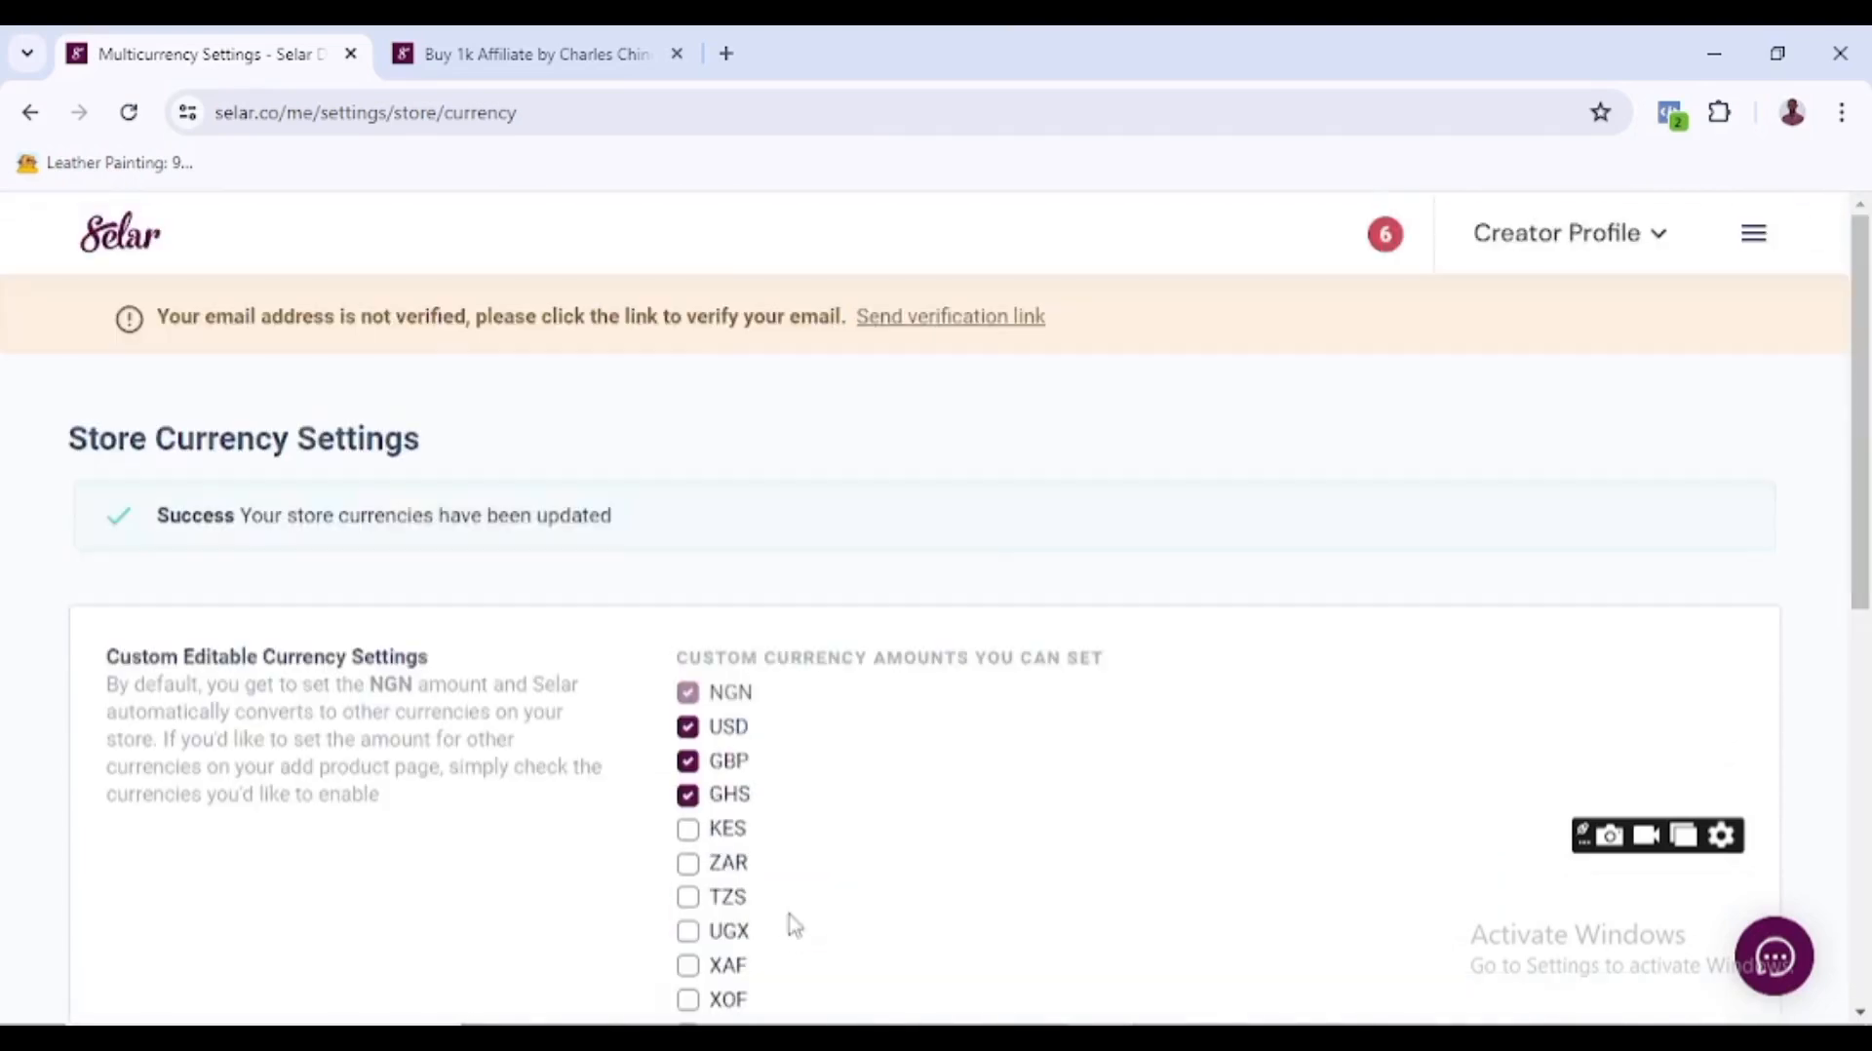
- Return to the product's open sales page and review it down to the price
click(500, 60)
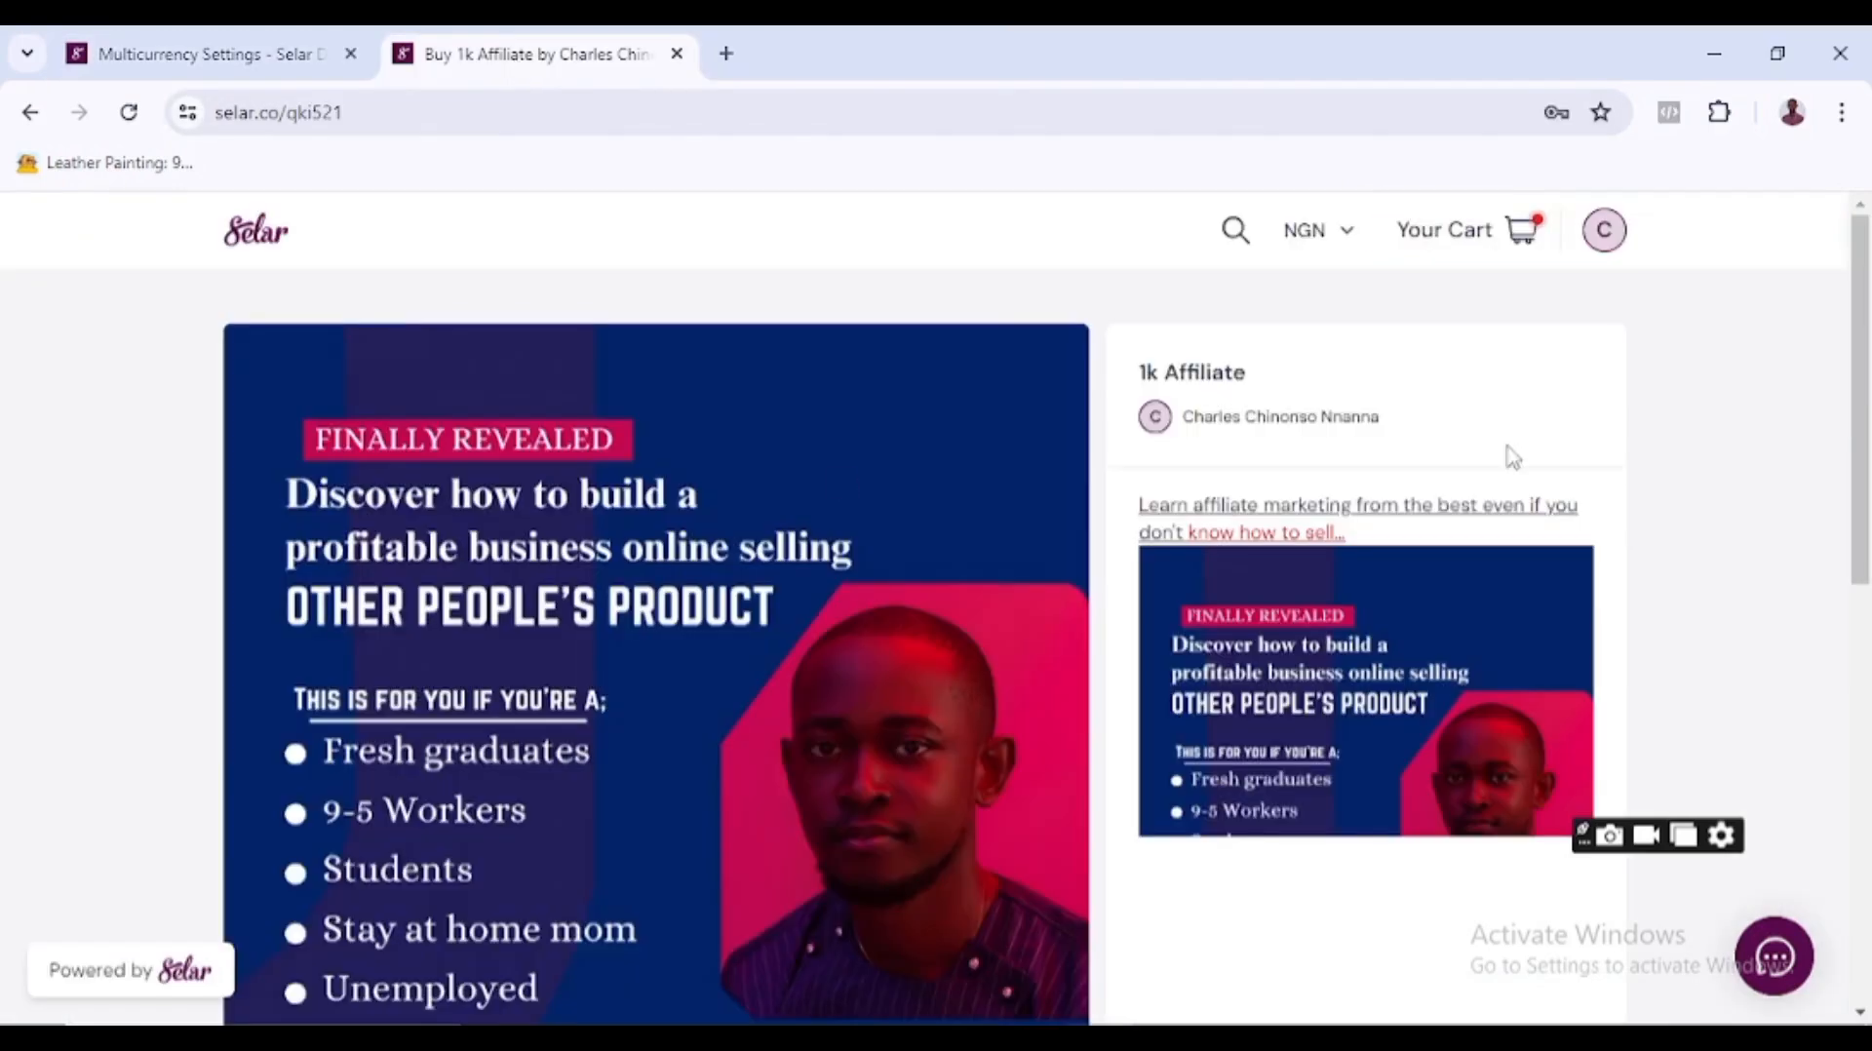
scroll(1825, 700, down, 7)
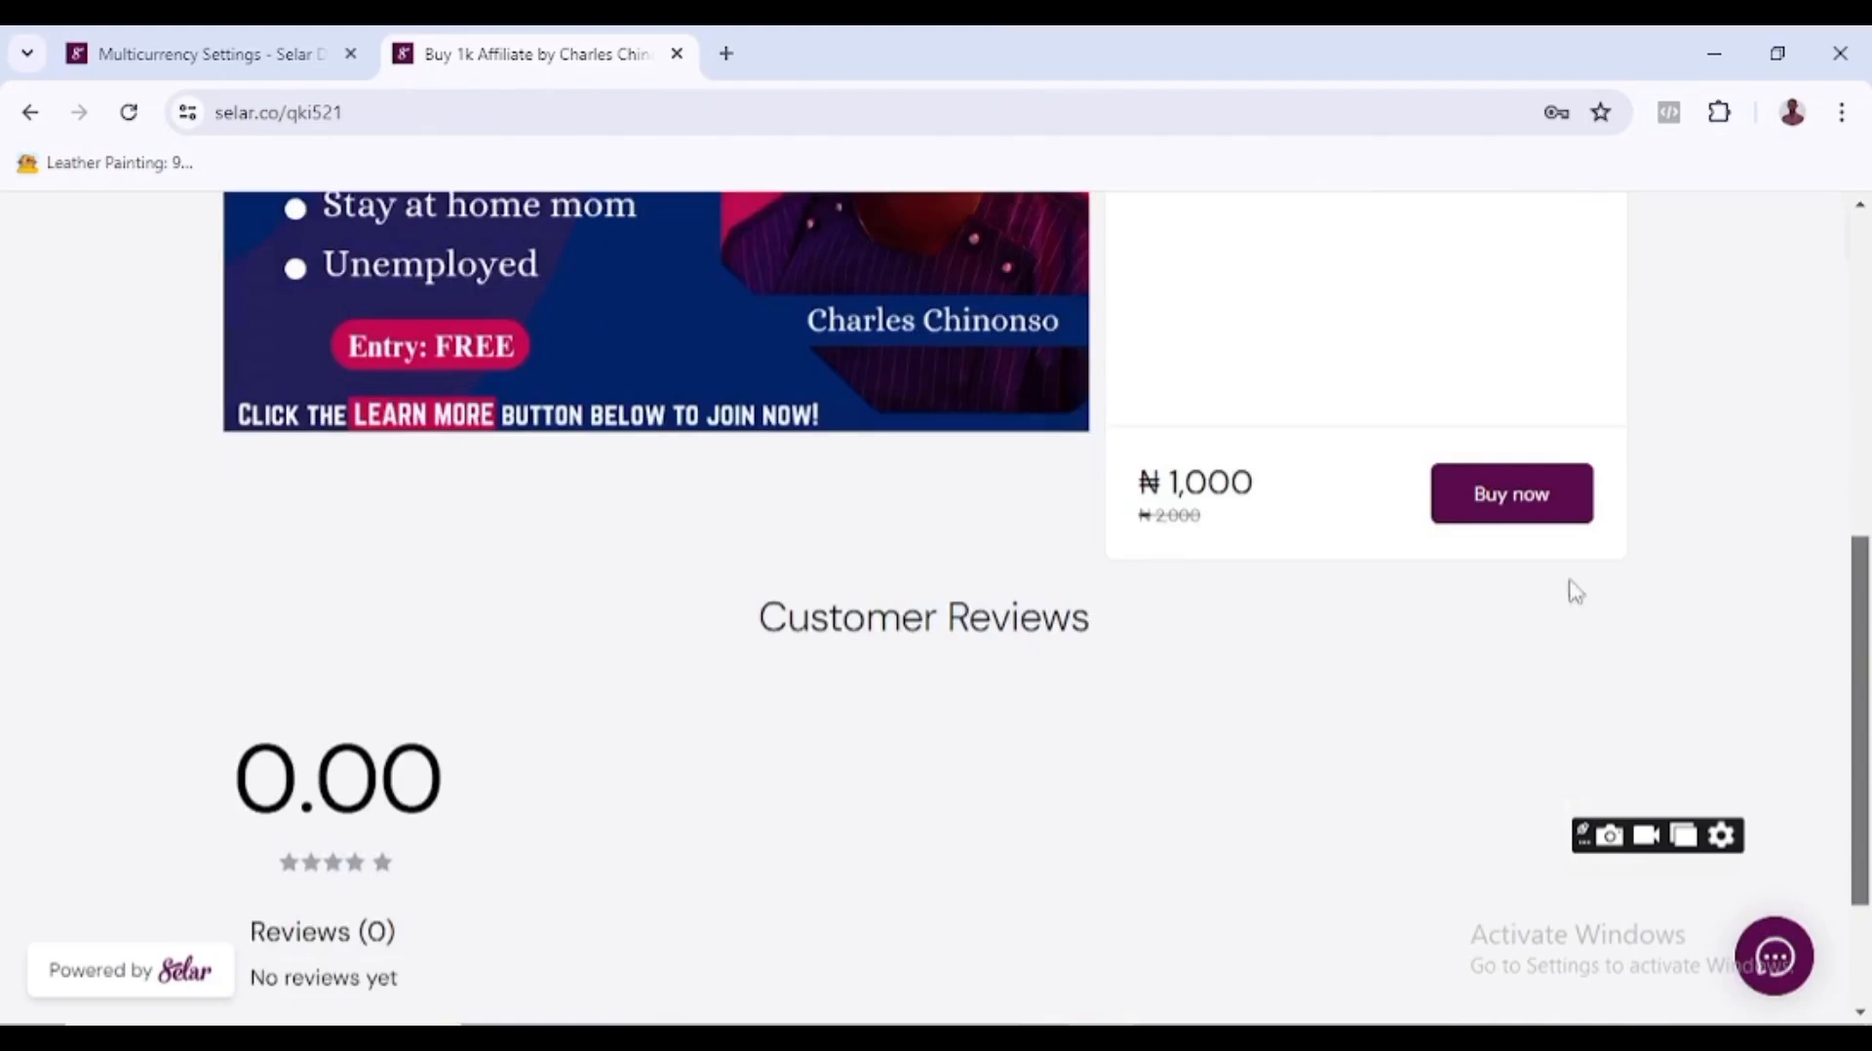
drag(1864, 653, 1840, 328)
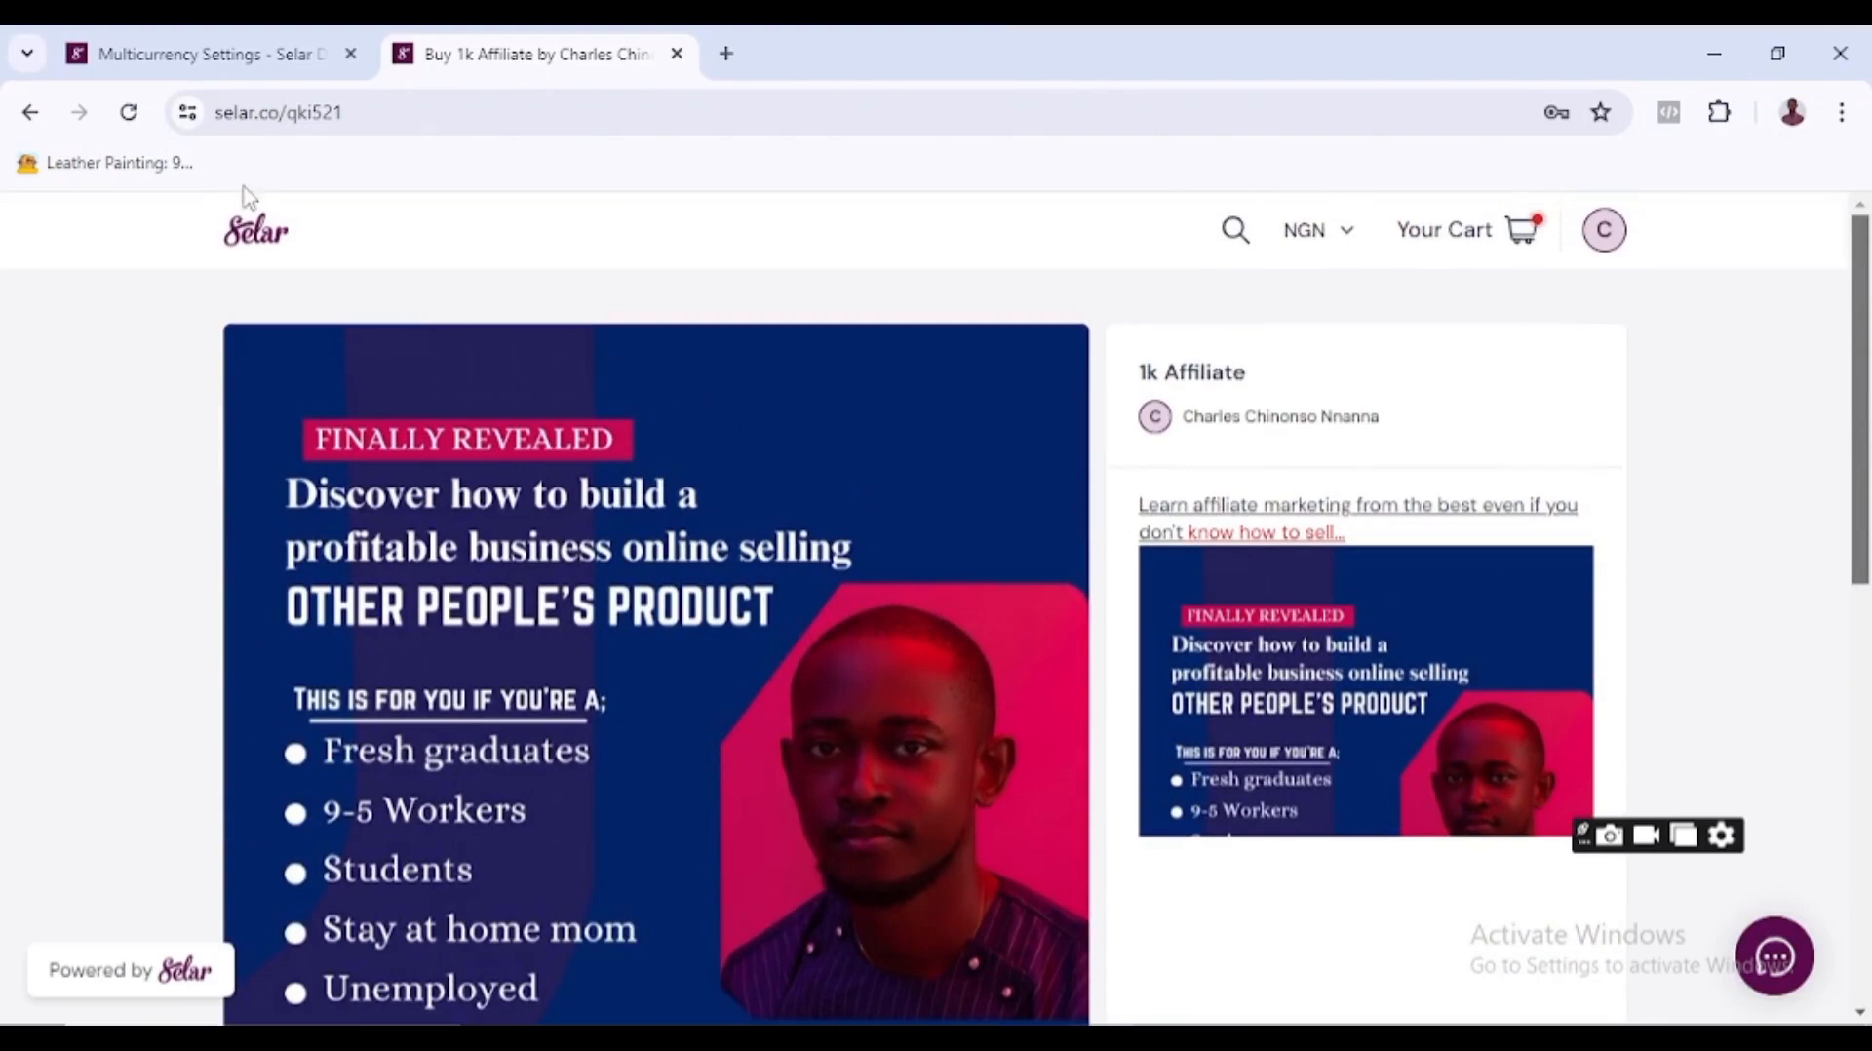
- Reload the sales page and switch its display currency to USD to check the product's converted price
click(129, 113)
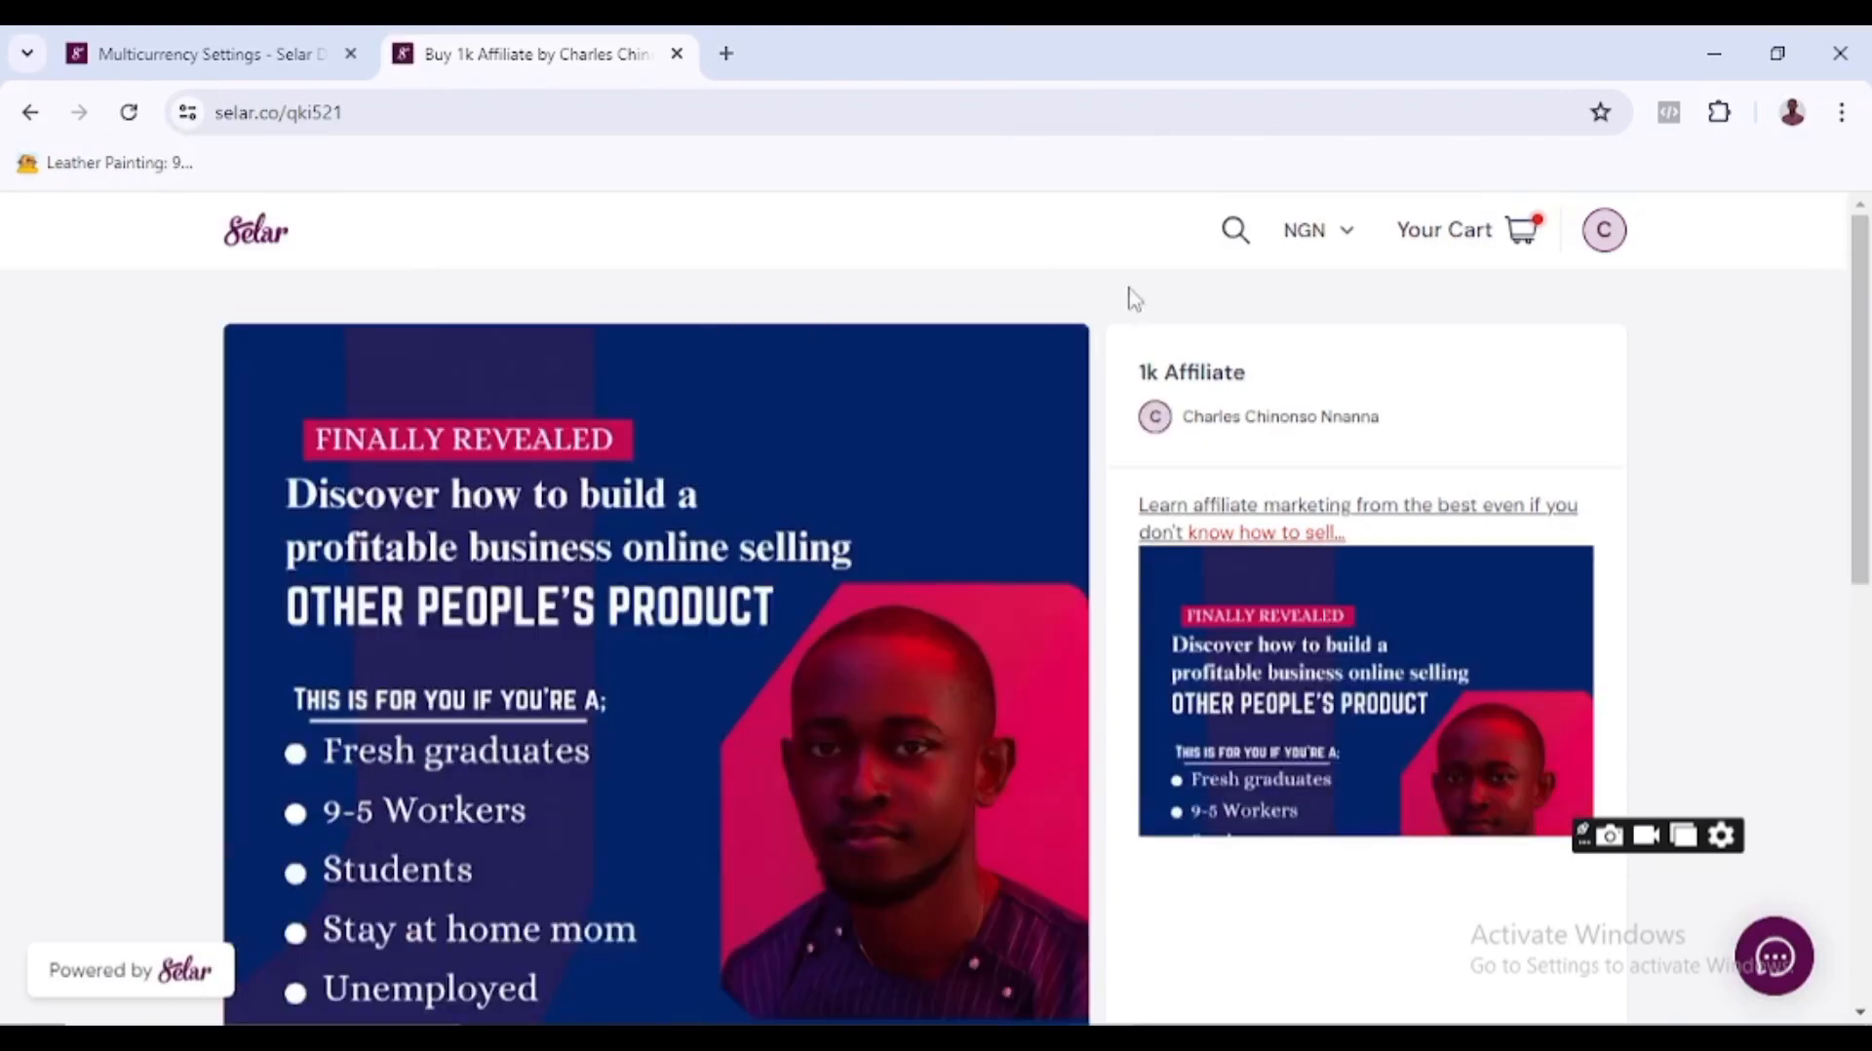
click(1350, 244)
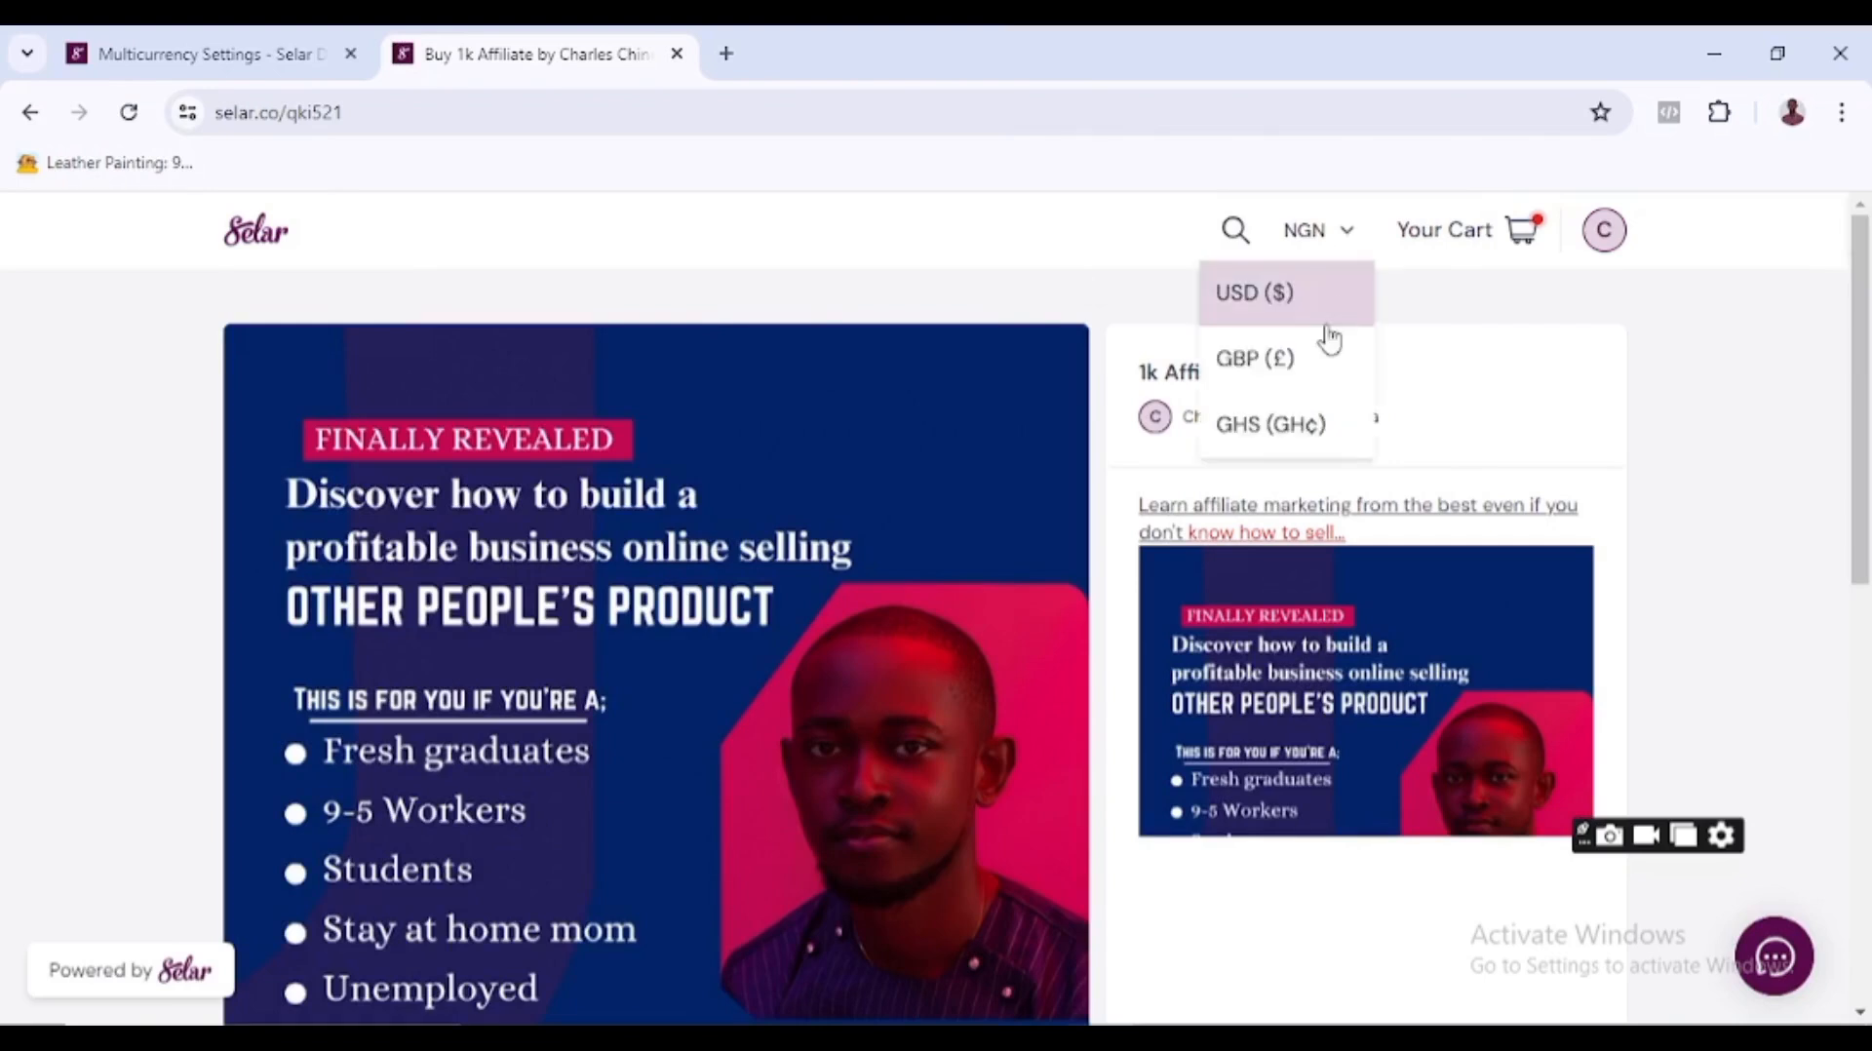
click(1262, 306)
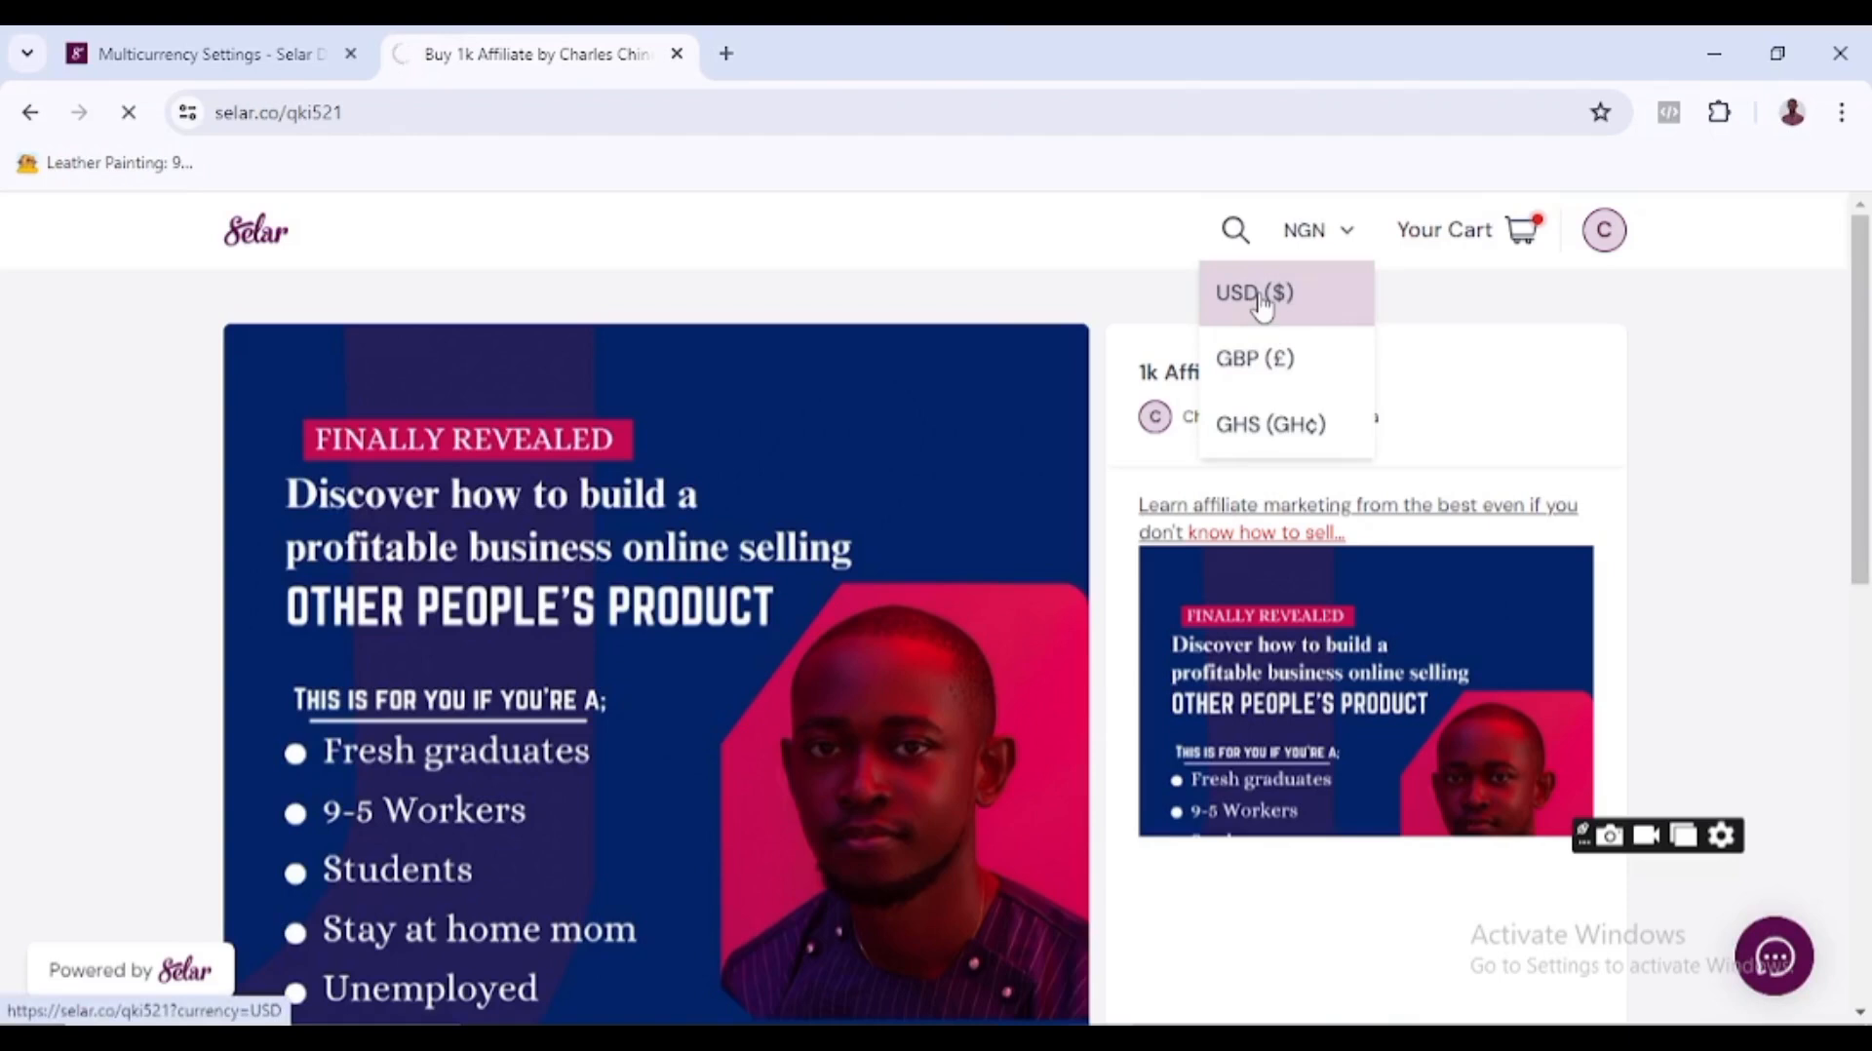
drag(1862, 536, 1862, 765)
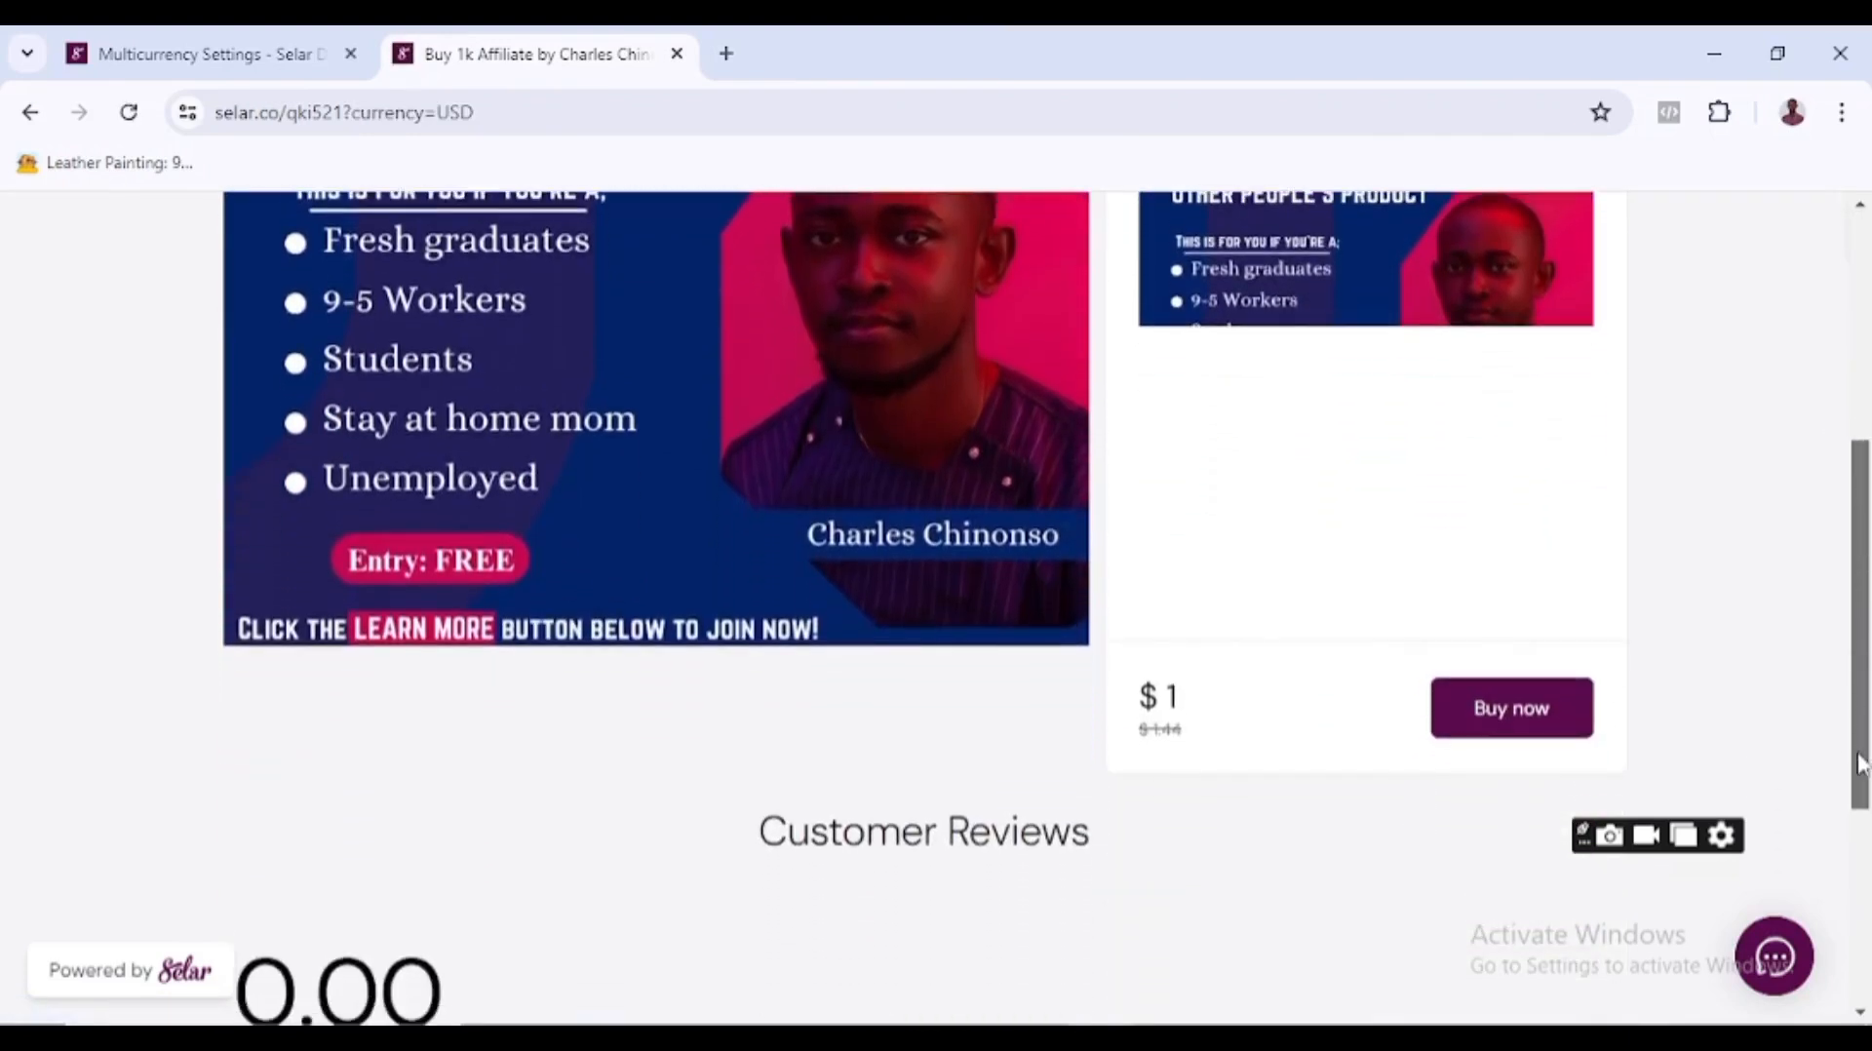